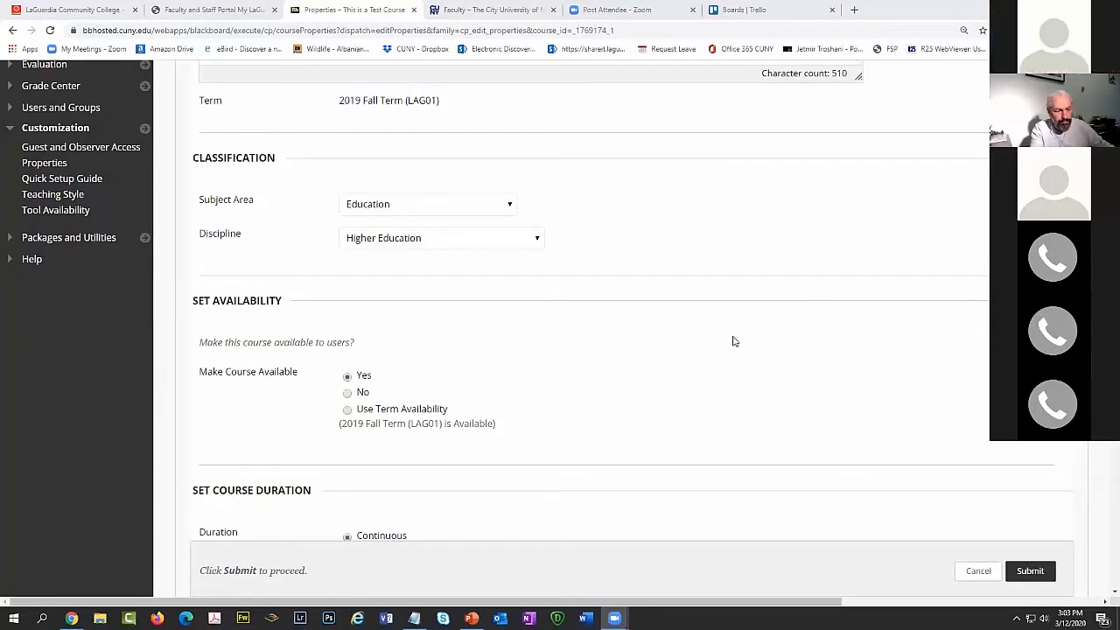
Set Make Course Available to Yes in the course properties and submit the change.
scroll(734, 341, up, 1)
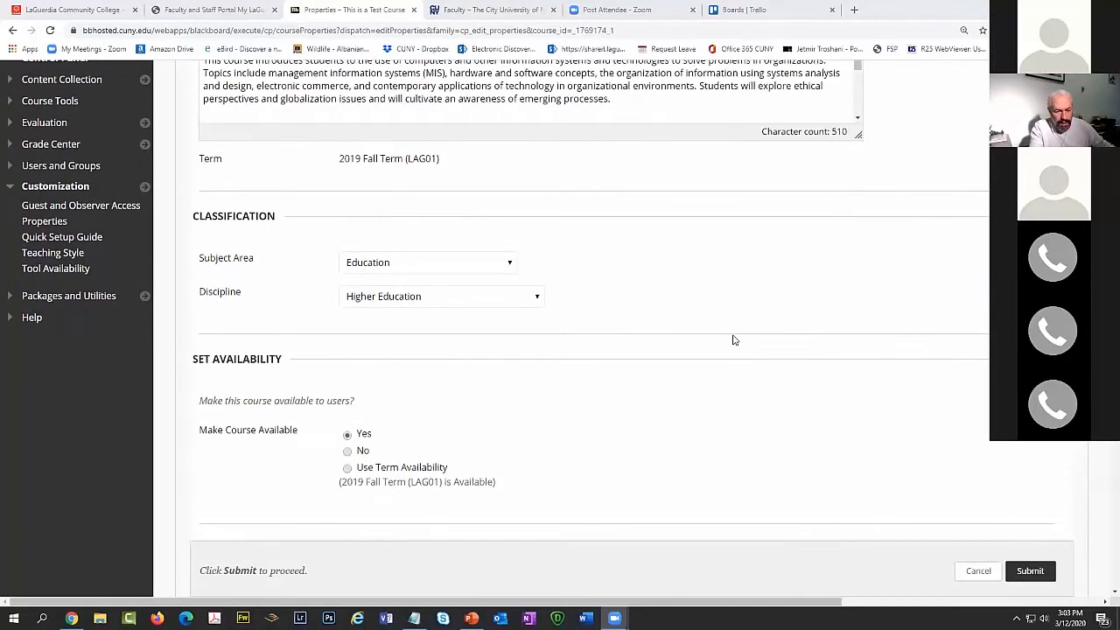
scroll(733, 343, up, 1)
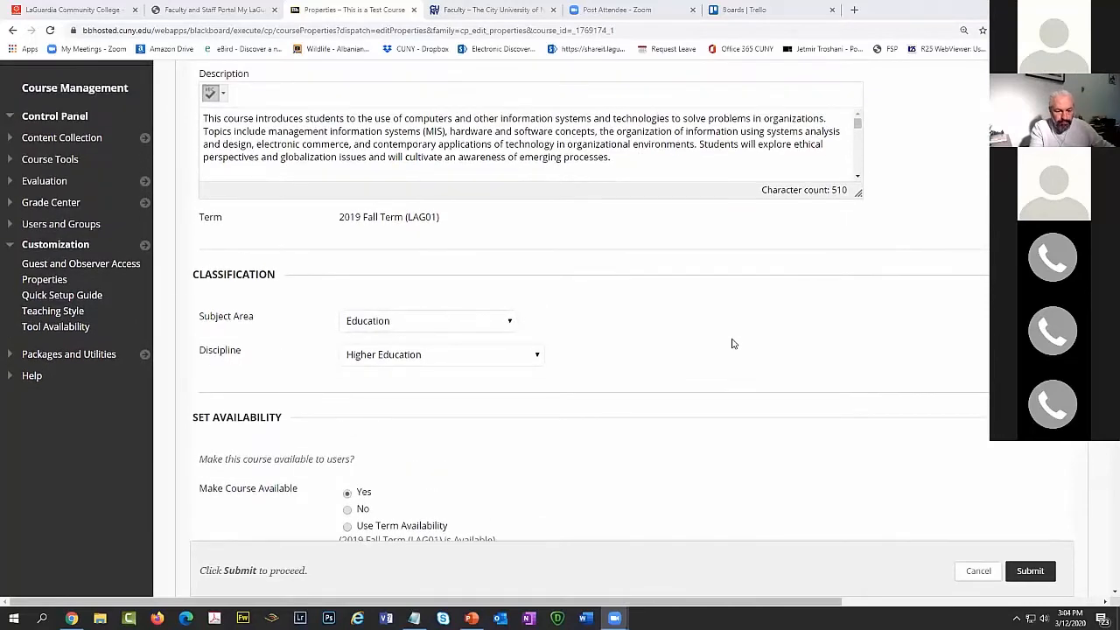
scroll(733, 343, down, 4)
click(363, 261)
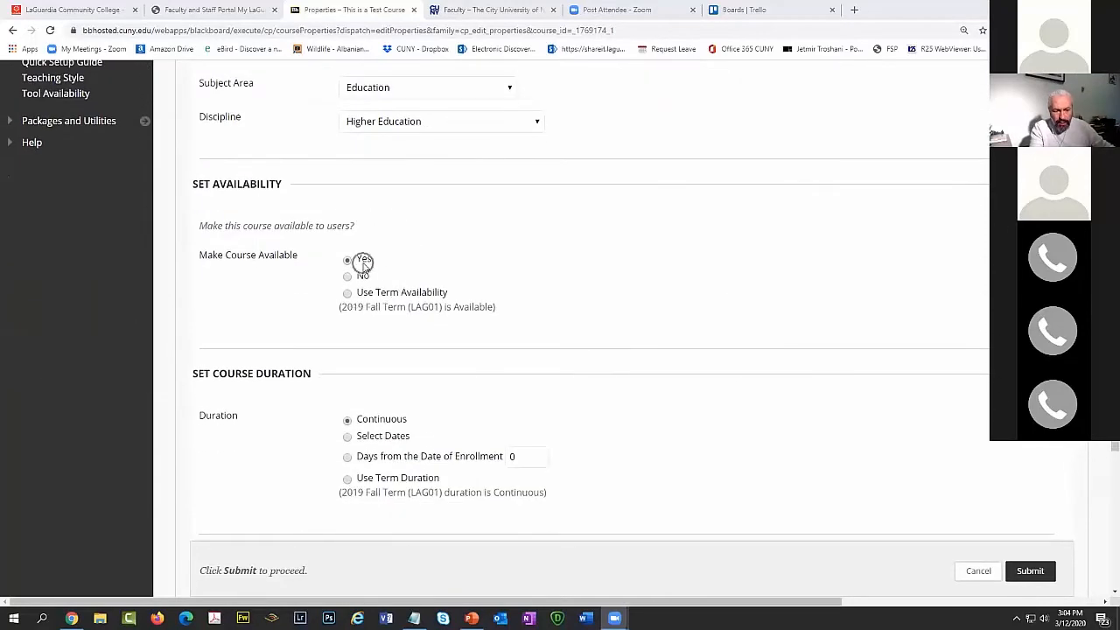
click(363, 263)
click(358, 261)
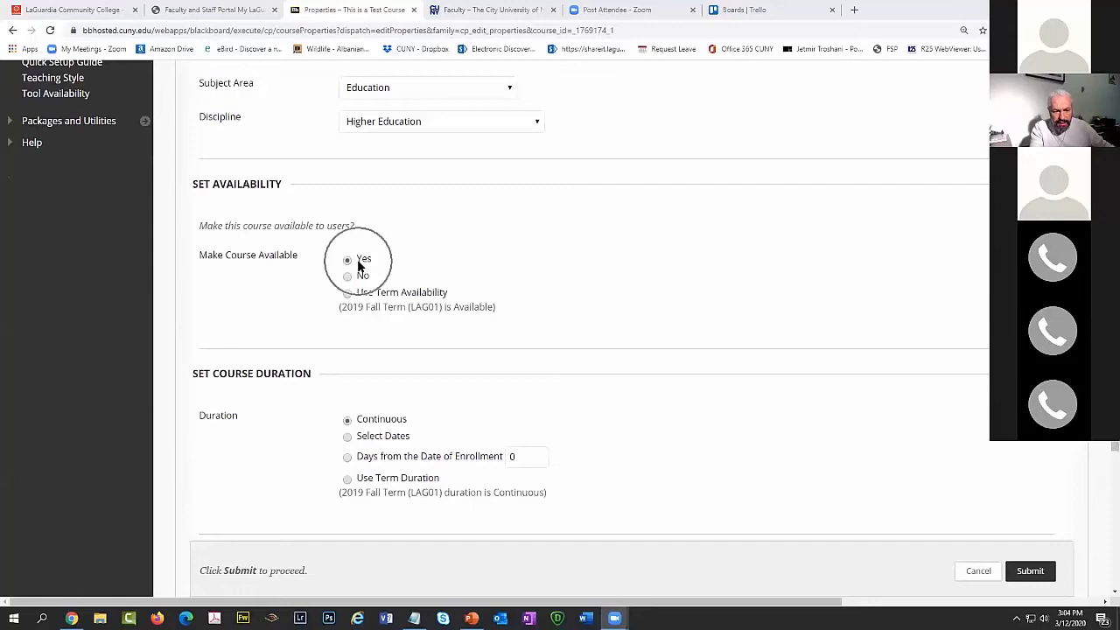
click(1031, 570)
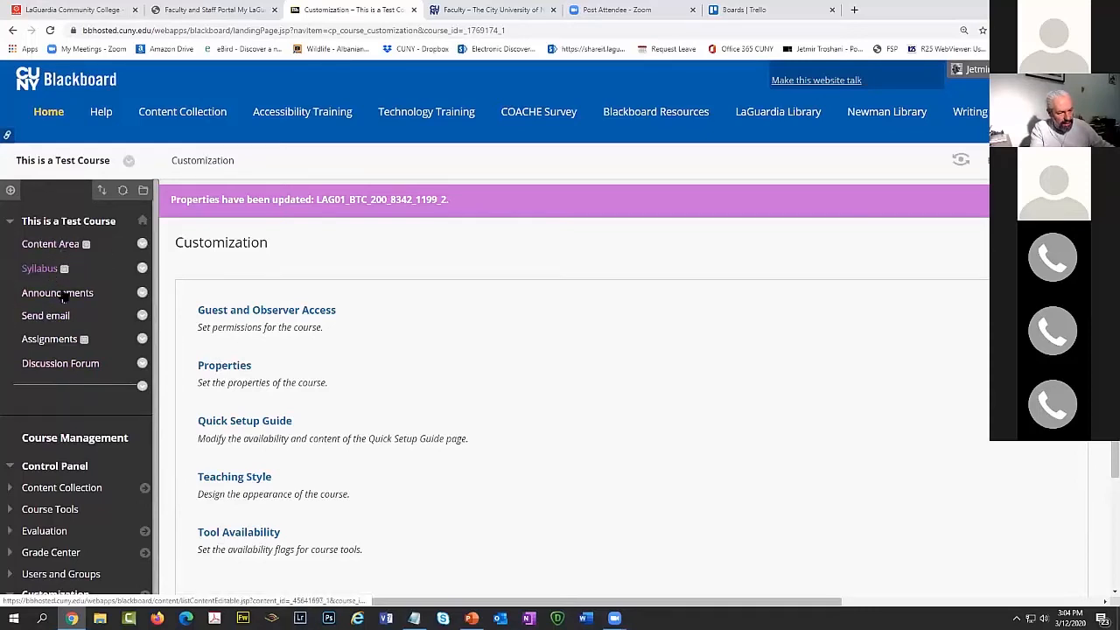
Add a divider to the course menu and move a divider line above Content Area, directly under the course title.
click(10, 190)
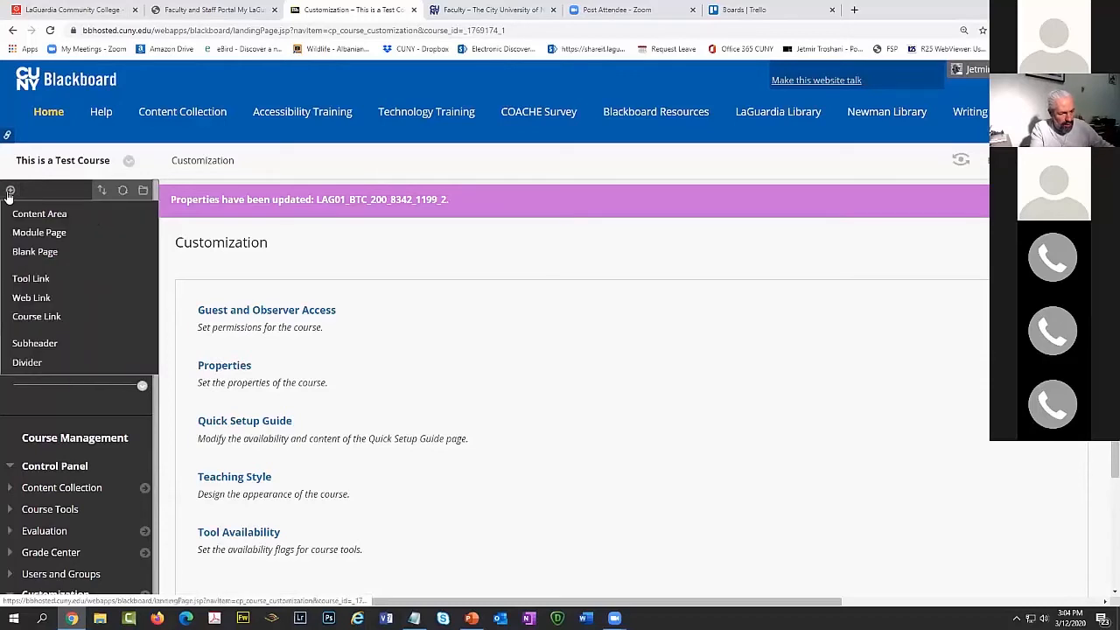
click(29, 363)
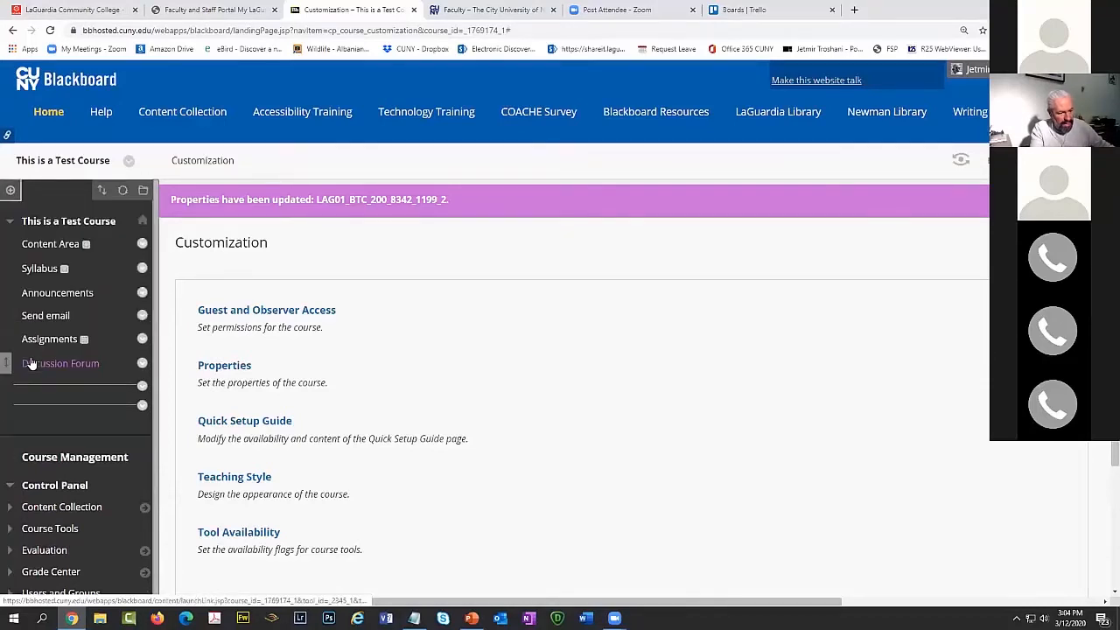
drag(6, 386, 6, 242)
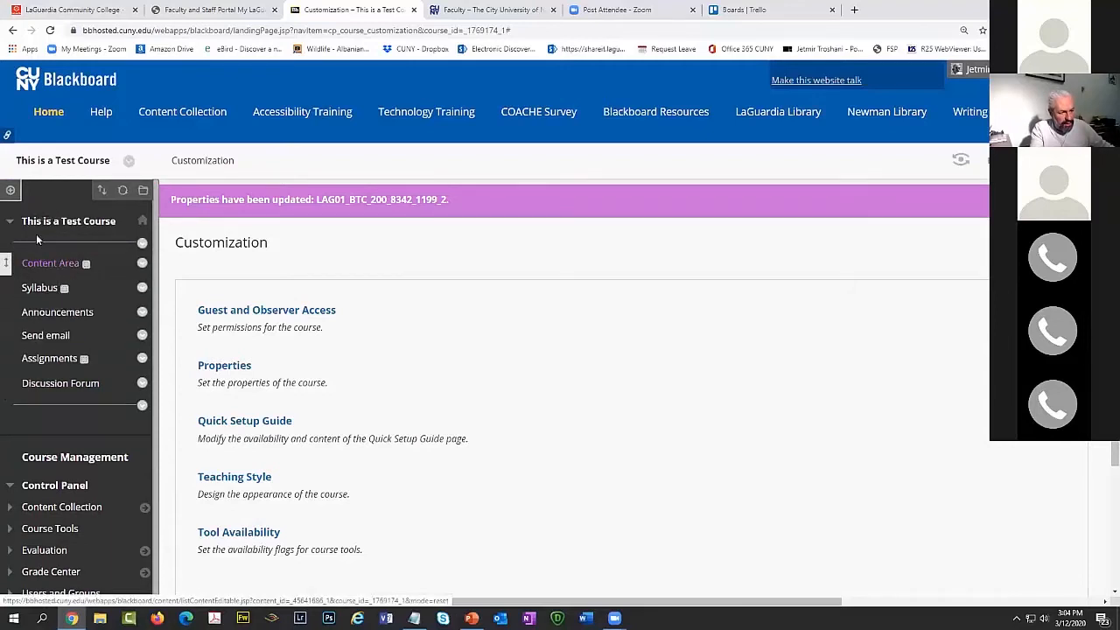
Add a content area named "Content area2" that is available to users, and move it above the first divider in the course menu.
click(10, 191)
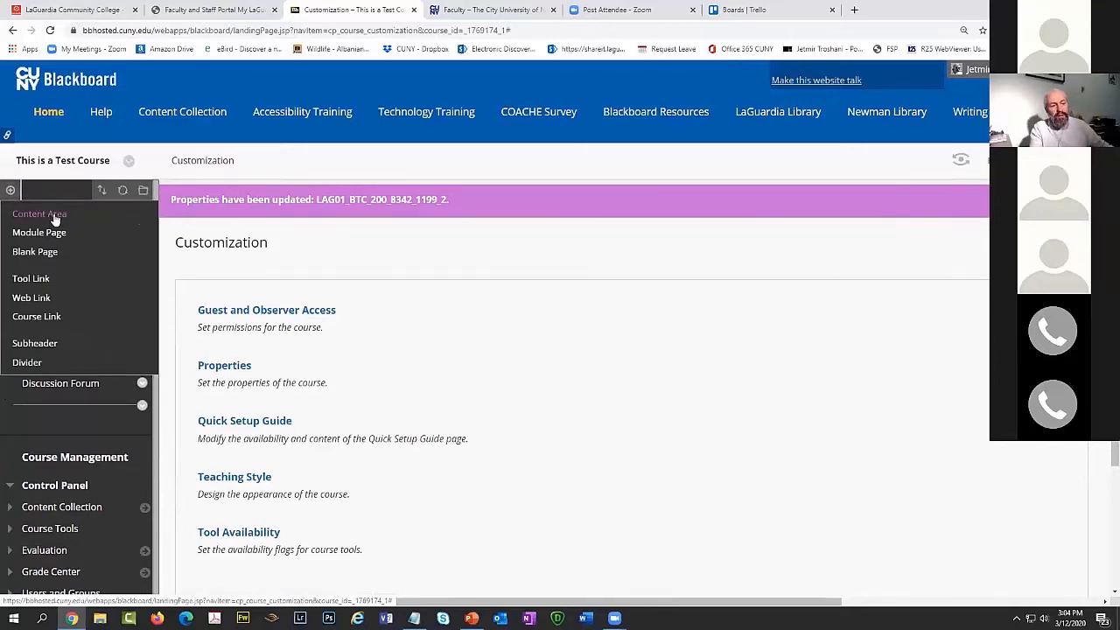
click(55, 217)
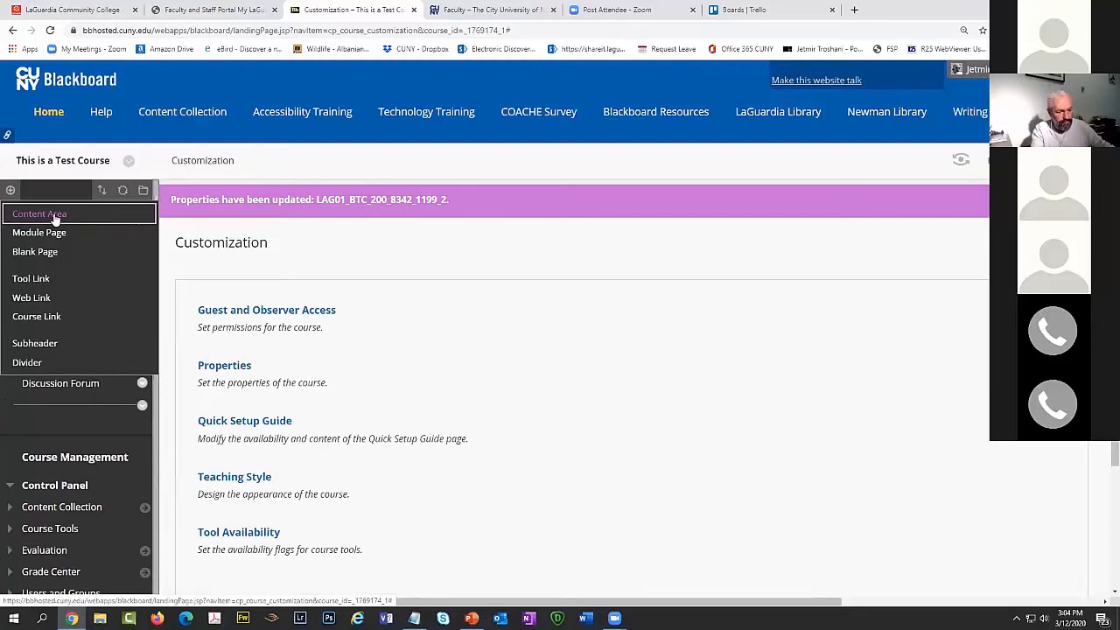
click(54, 217)
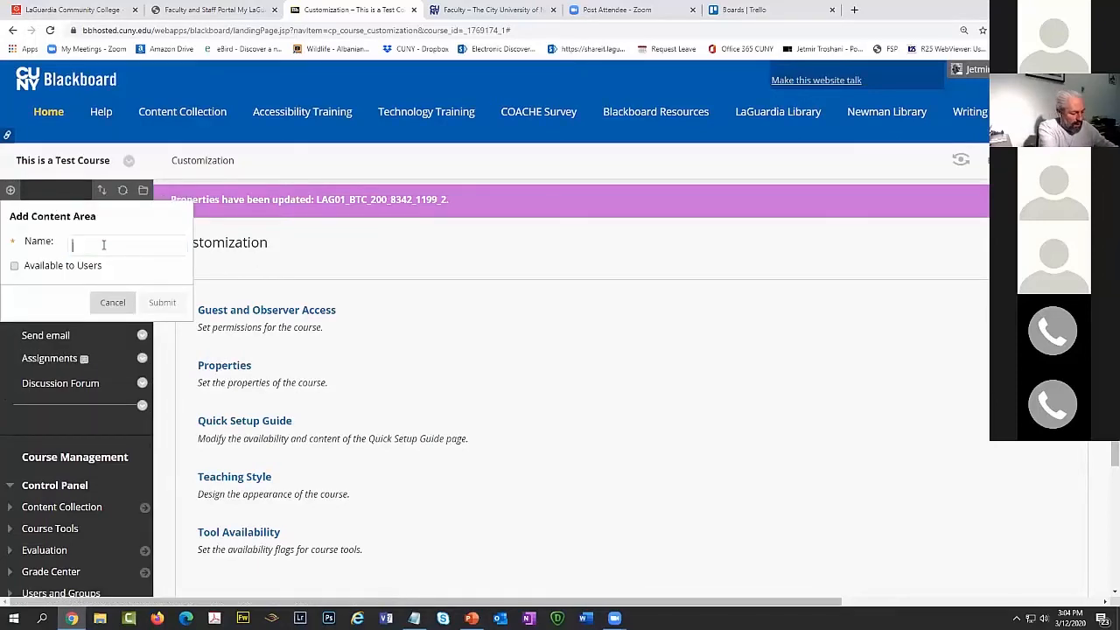
text(Conte)
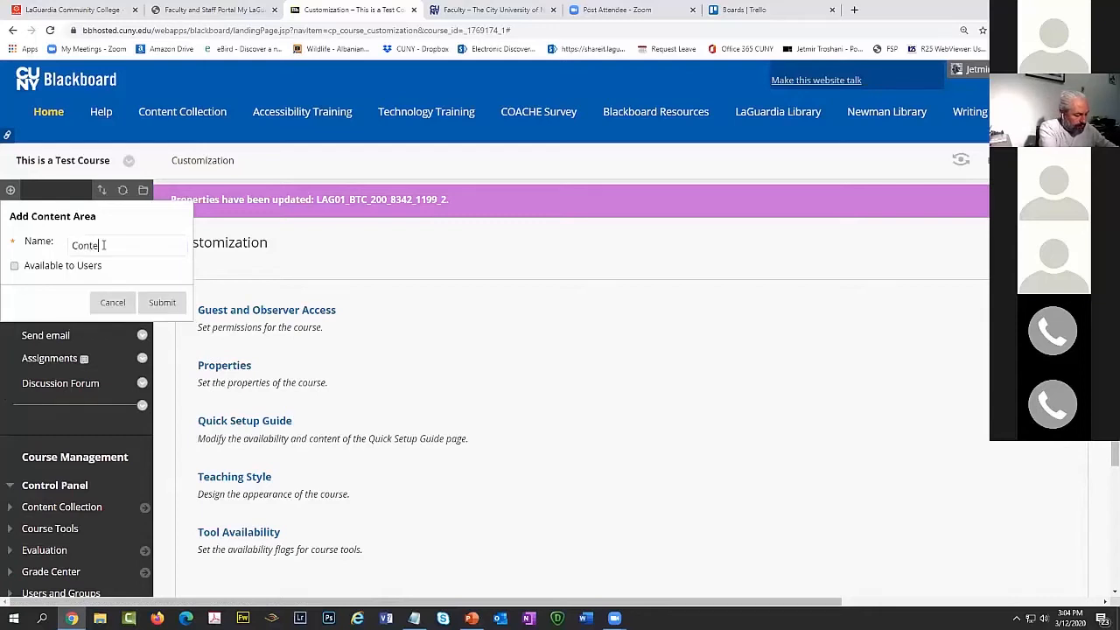
text(nt area2)
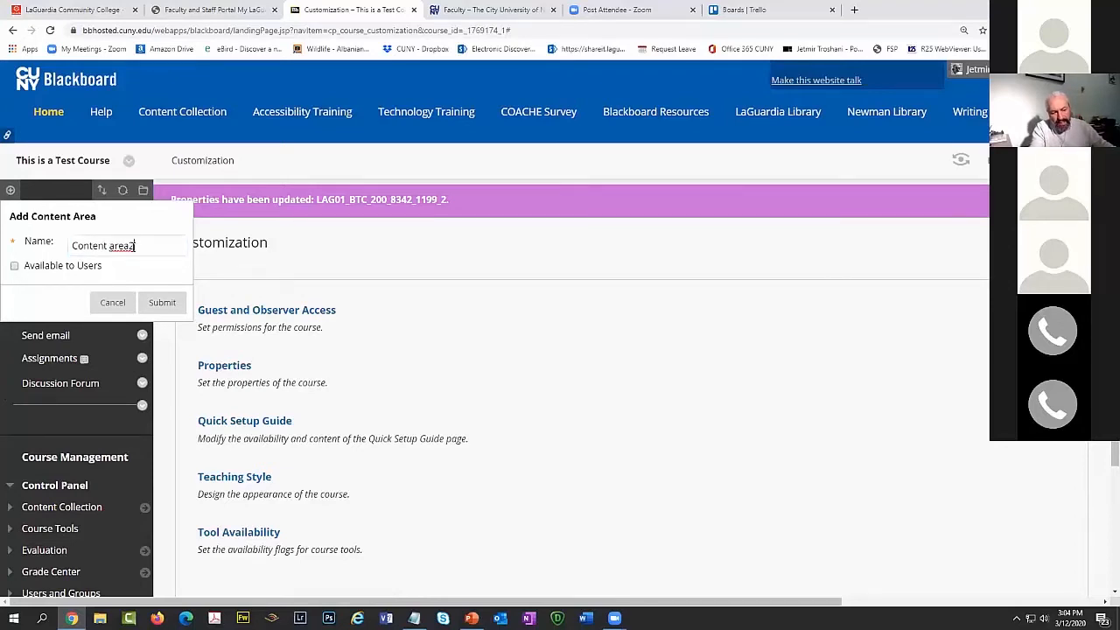
click(14, 268)
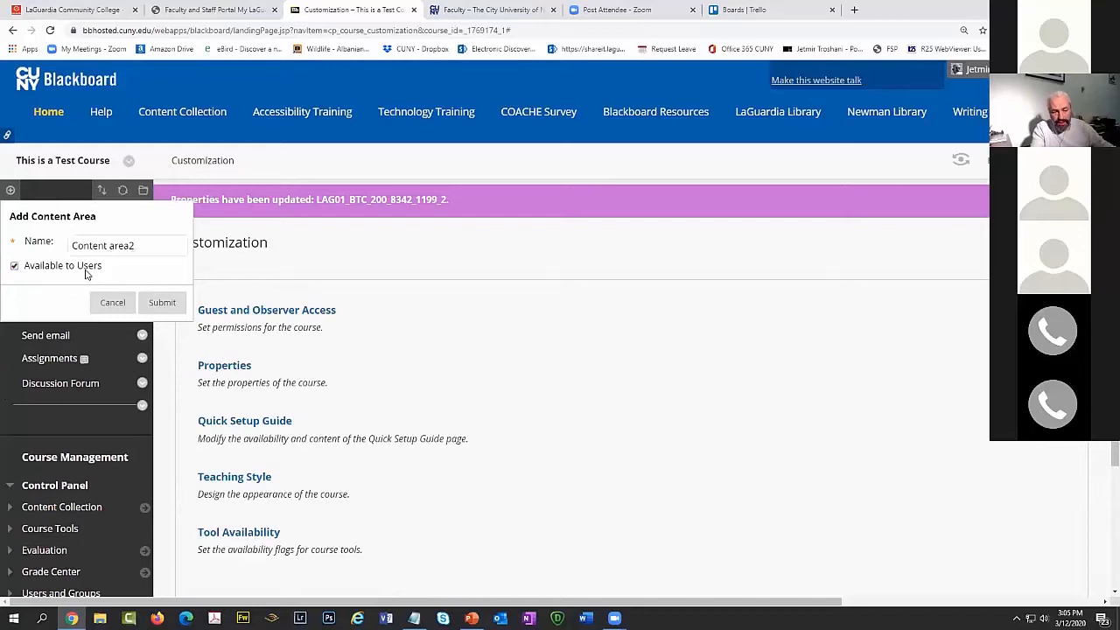
click(162, 304)
drag(7, 426, 21, 244)
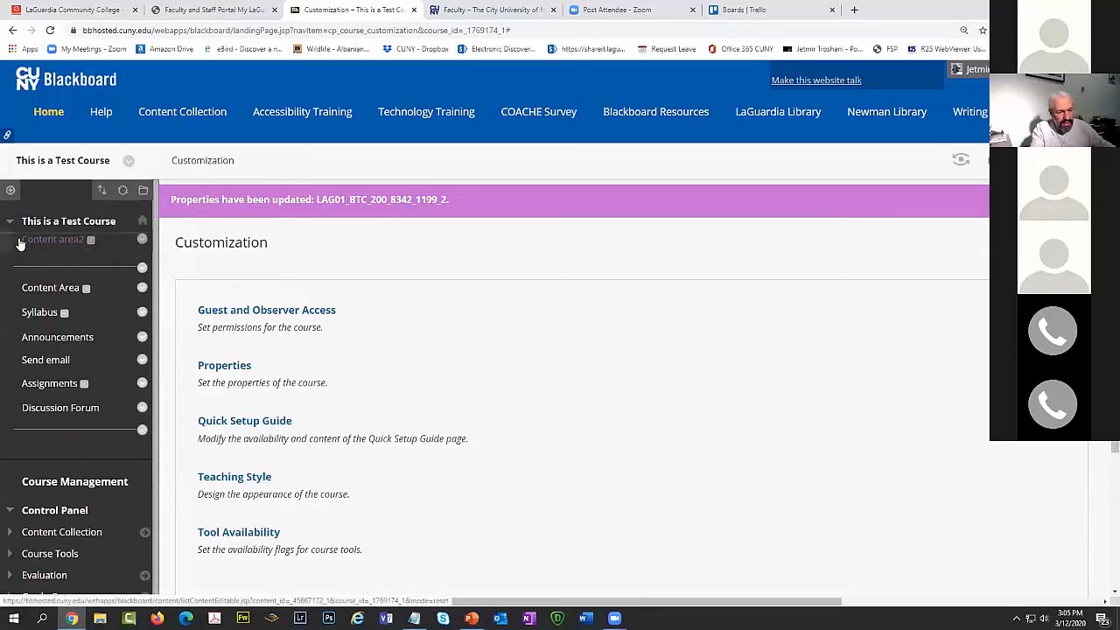
Create a content folder named "Week 1" inside Content area2 and submit it.
click(44, 248)
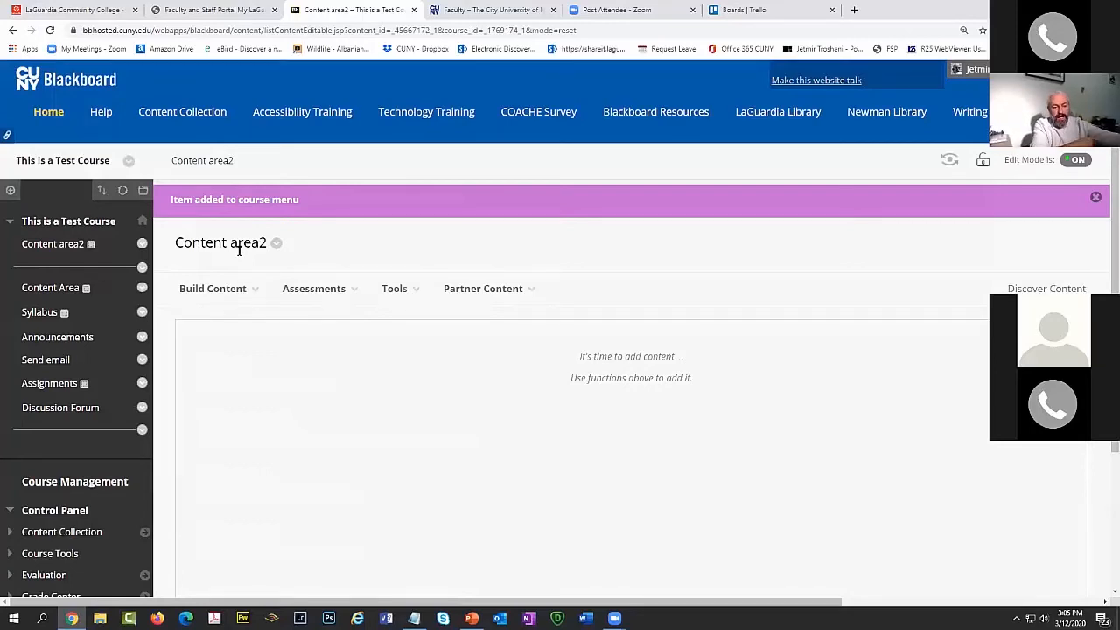
click(236, 288)
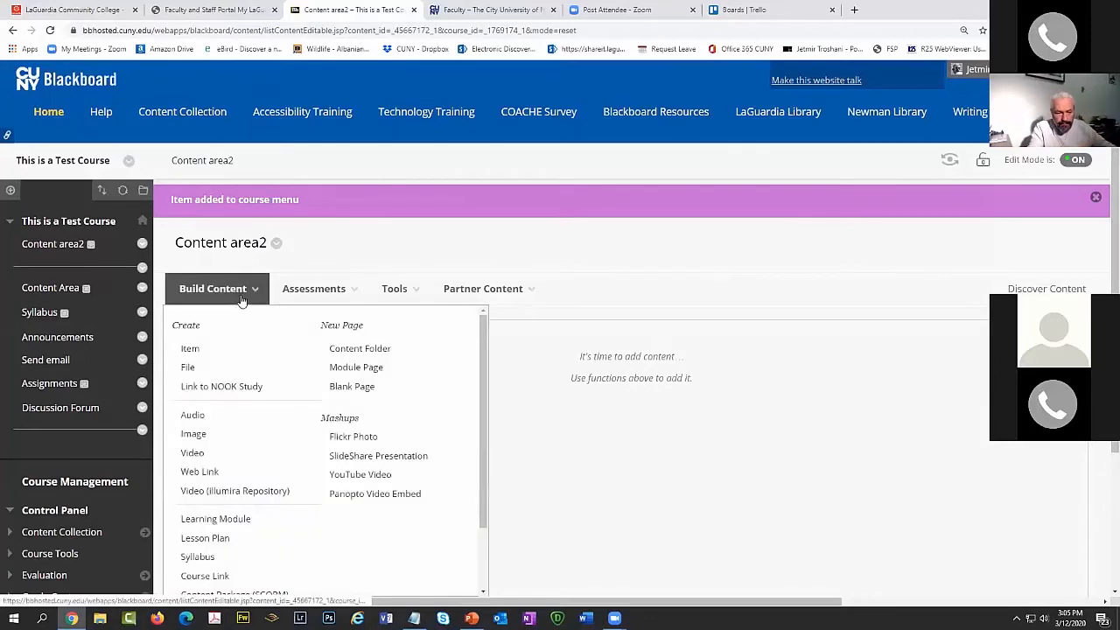
click(382, 350)
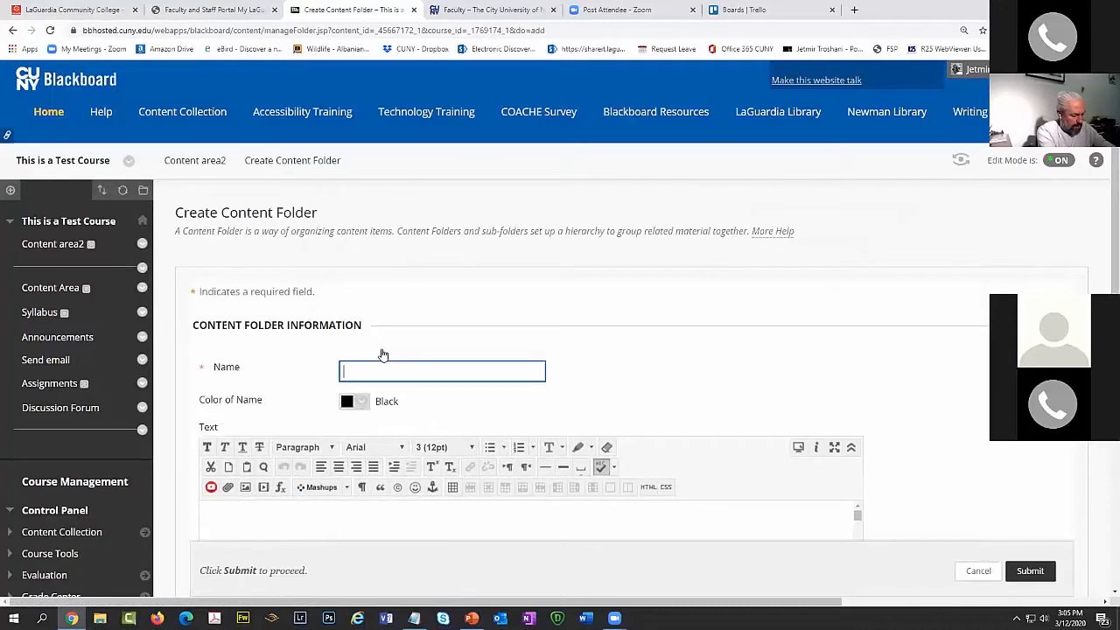
text(Week 1)
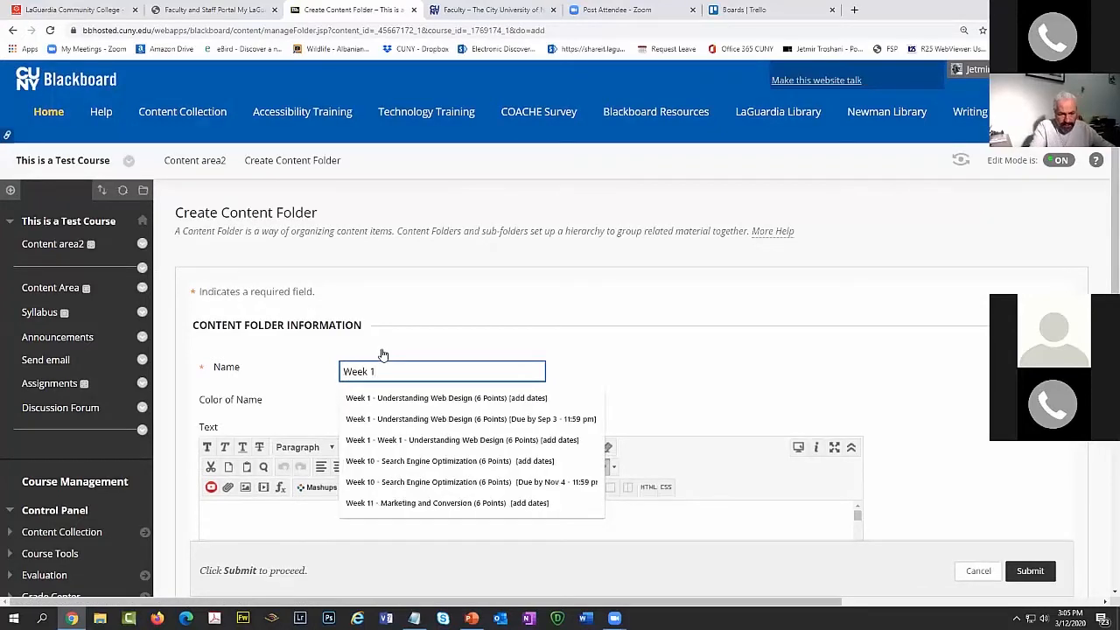
click(695, 367)
scroll(696, 368, down, 2)
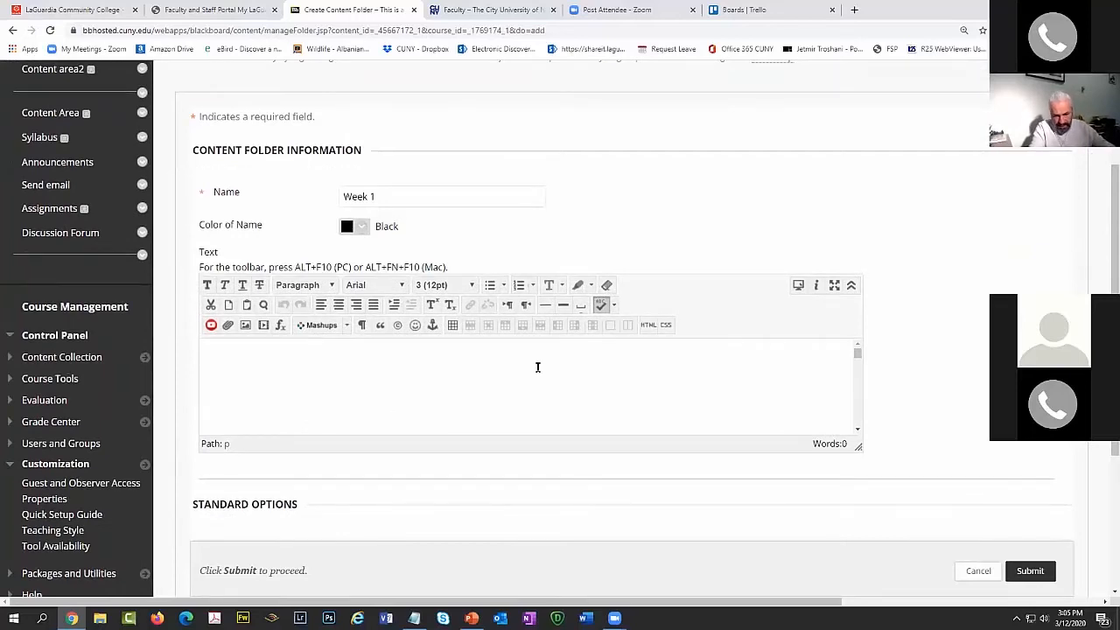
click(1030, 571)
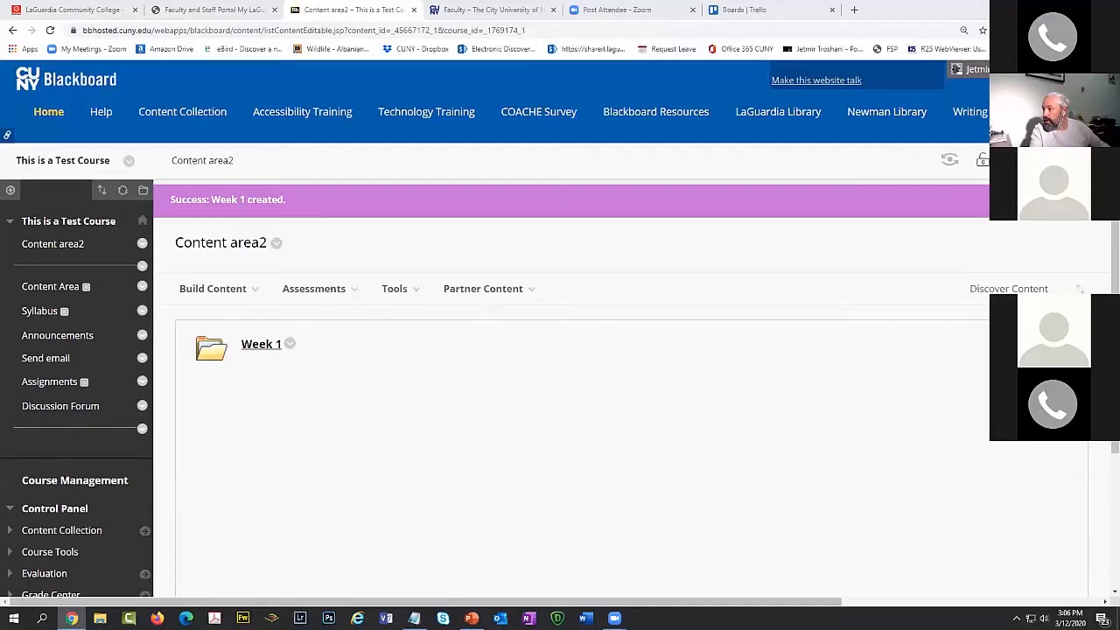
mouse_move(169, 310)
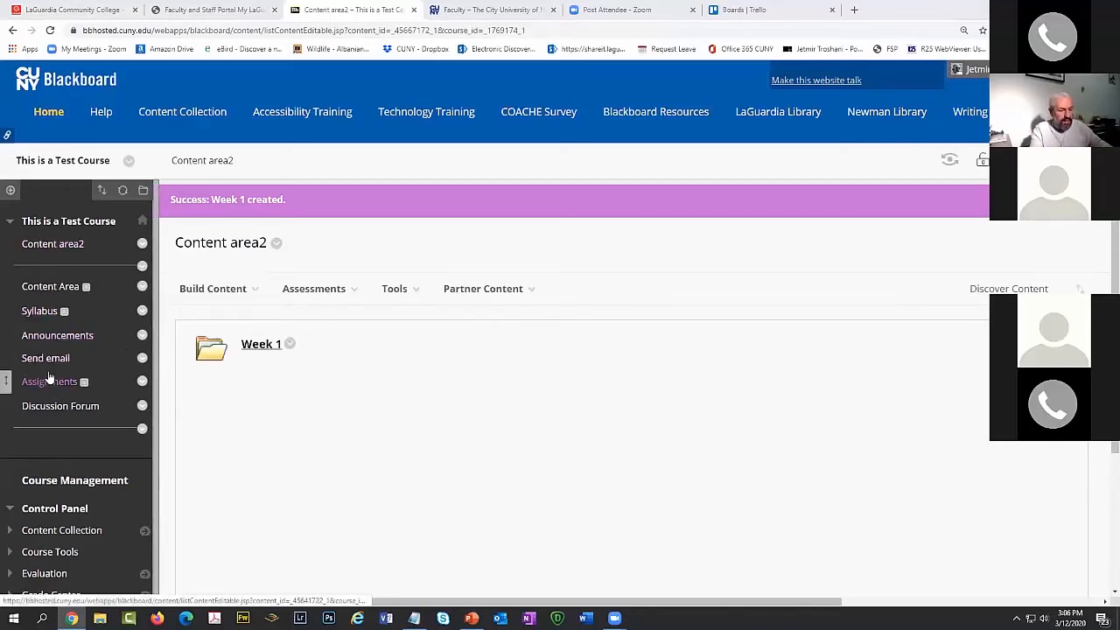
click(142, 310)
click(167, 369)
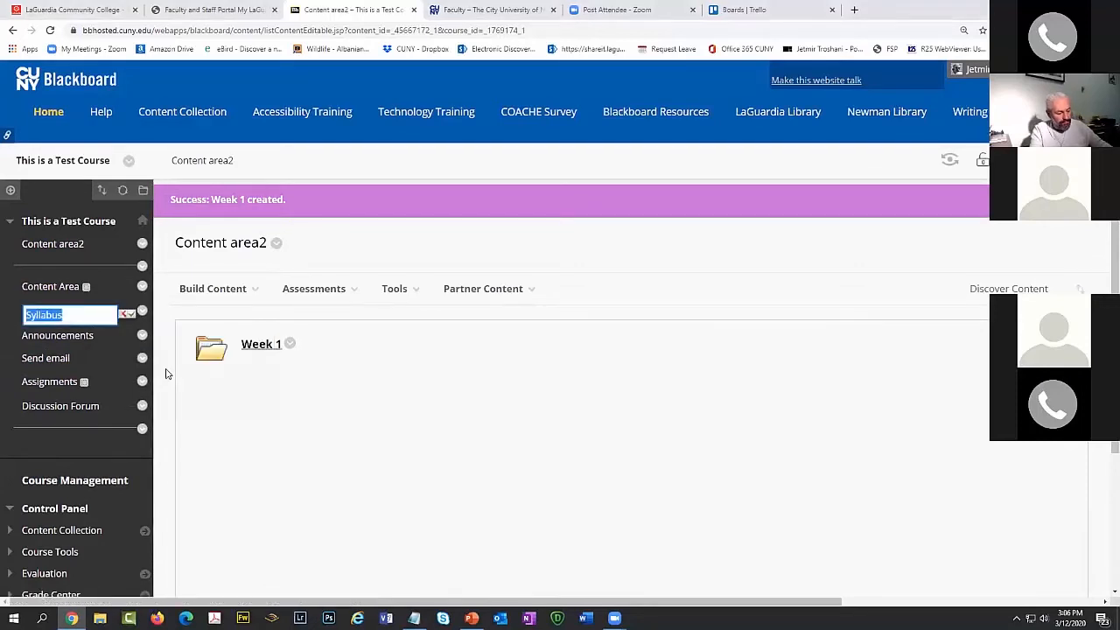
click(133, 319)
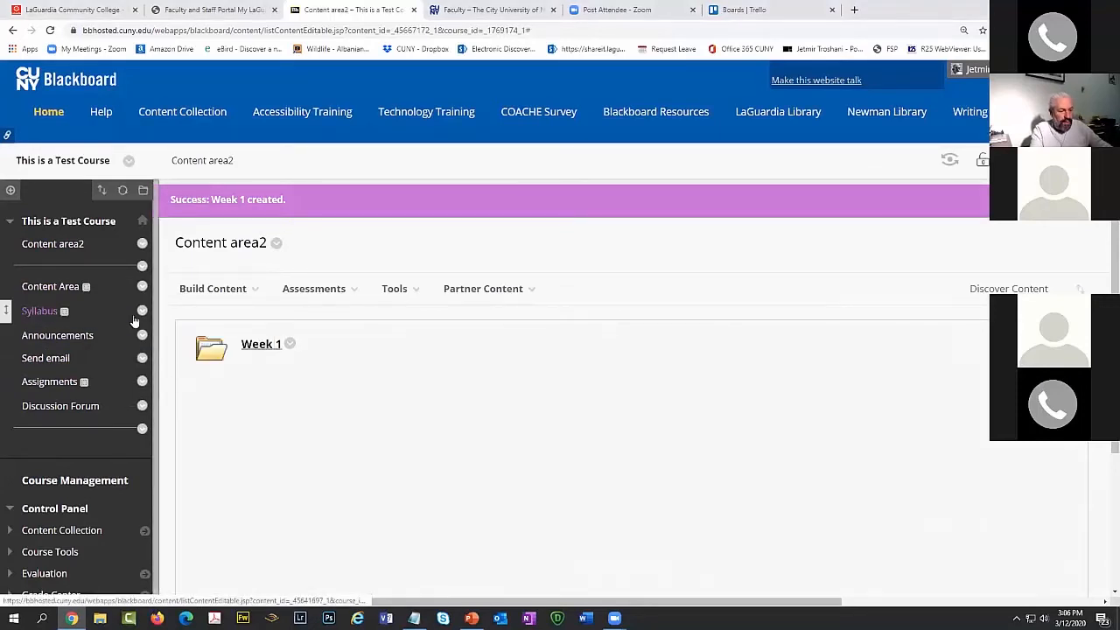
Add a content area named "Syllabus2" that is available to users, and move it directly below Content area2 in the course menu.
click(10, 190)
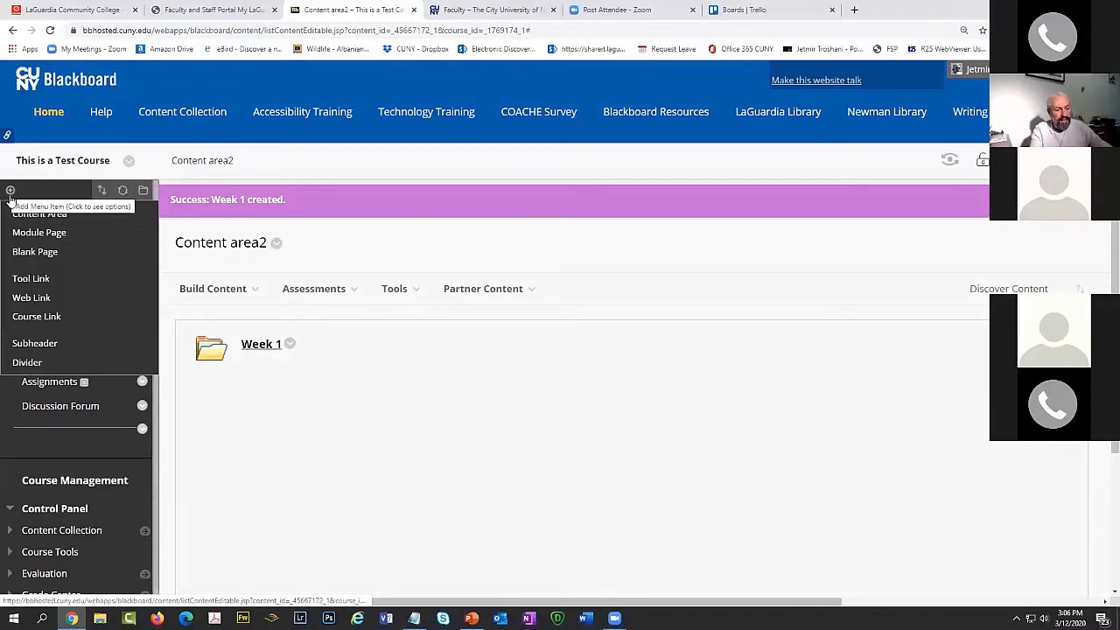
click(42, 216)
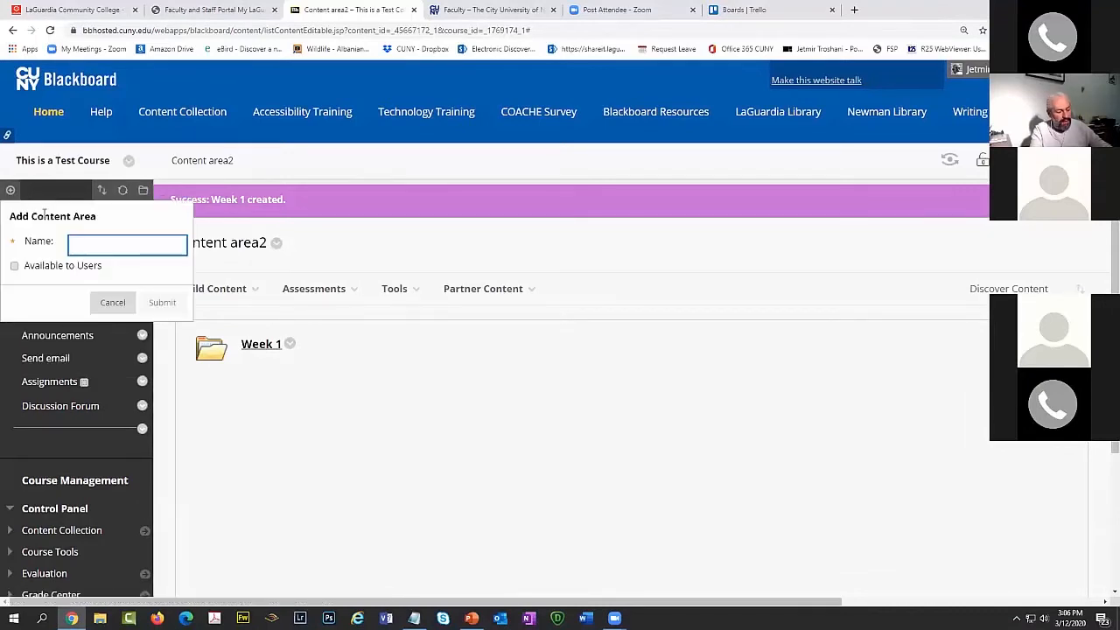
text(Syllabus2)
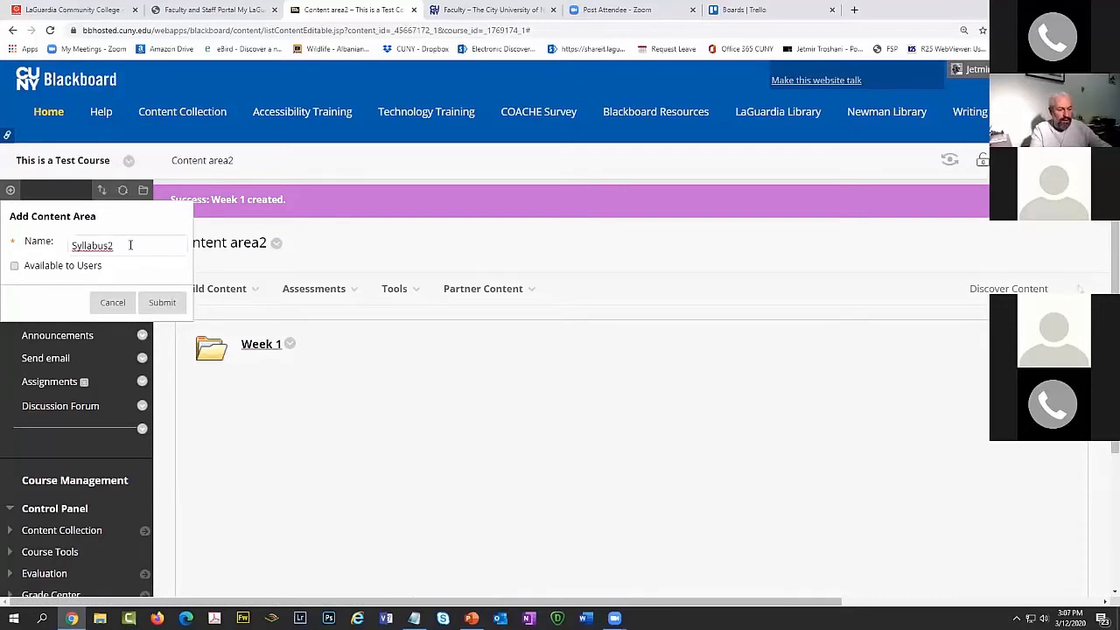
click(130, 247)
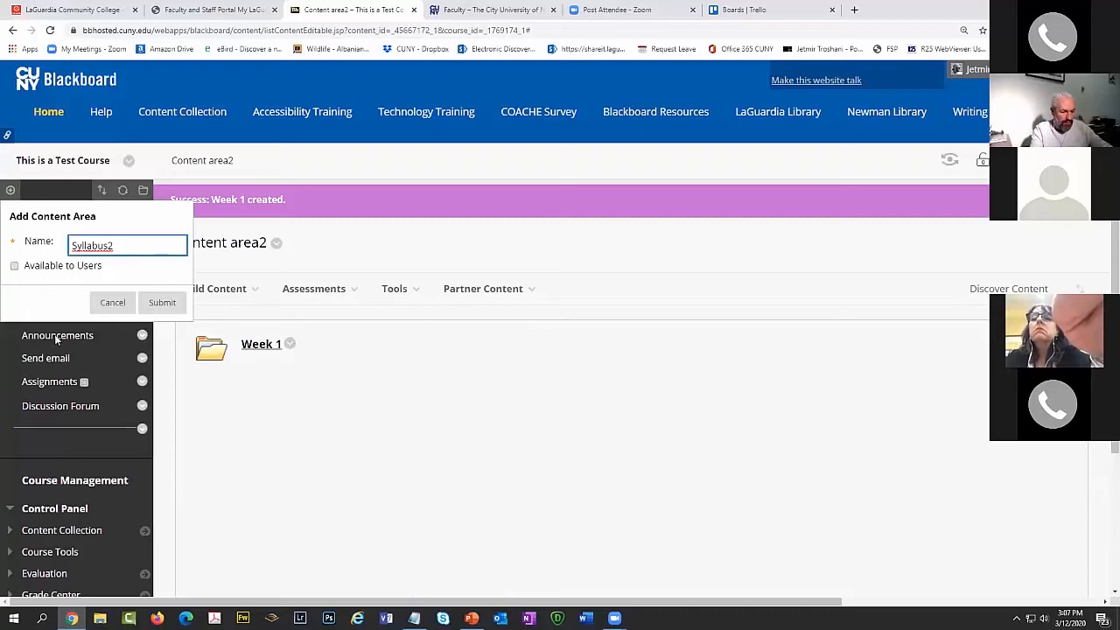
click(14, 266)
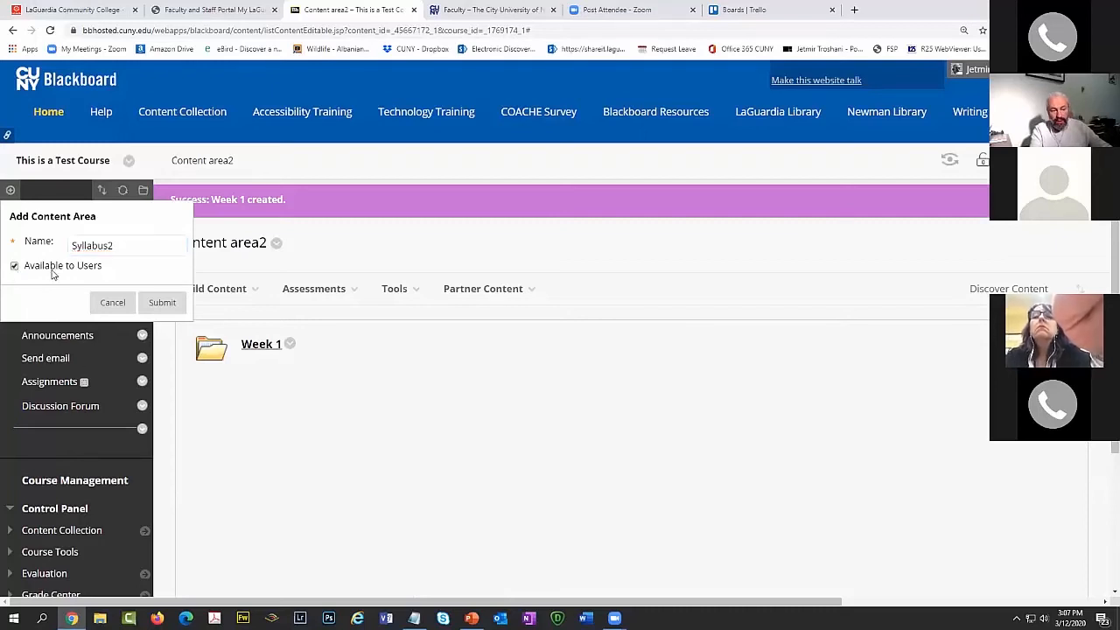
click(162, 303)
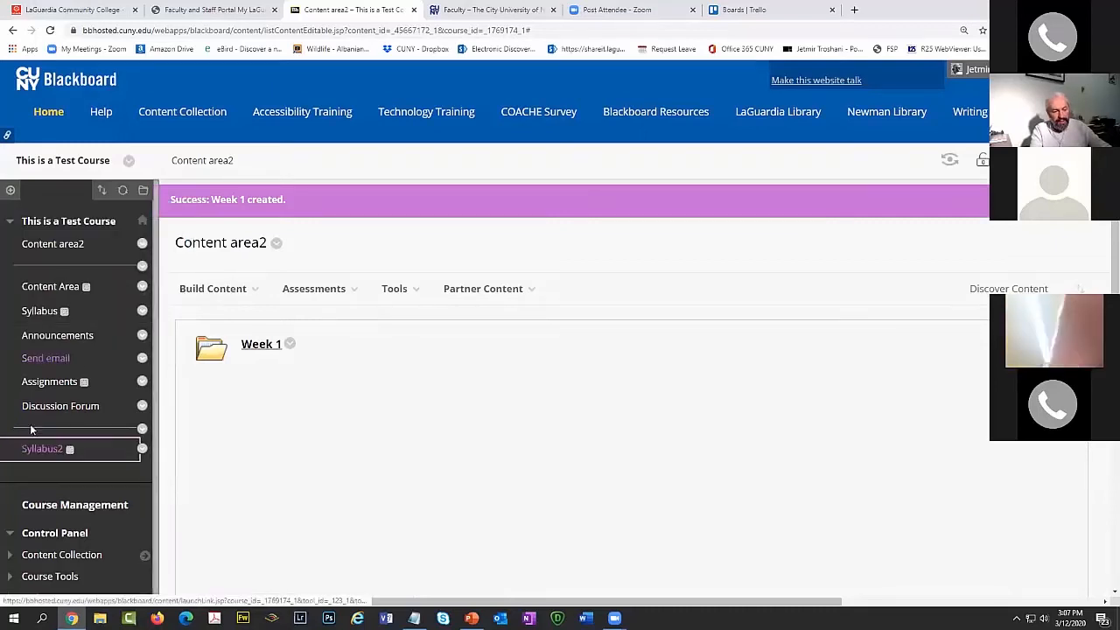
drag(9, 446, 48, 271)
Create a content item named "Syllabus" with random placeholder text in the Syllabus2 content area and submit it.
click(48, 270)
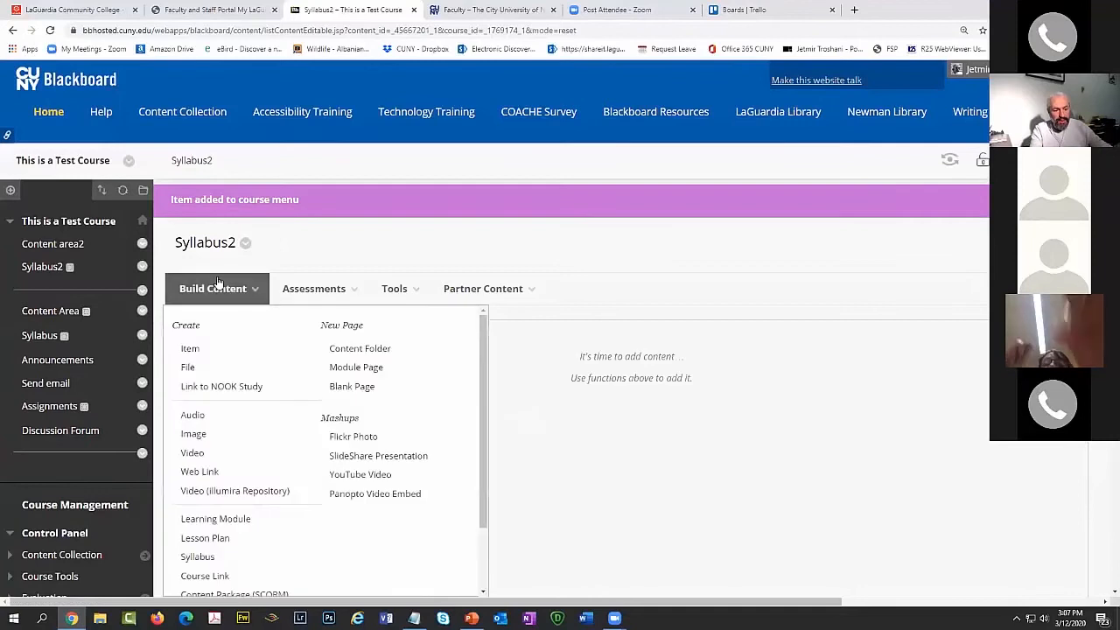
click(210, 350)
scroll(574, 369, down, 2)
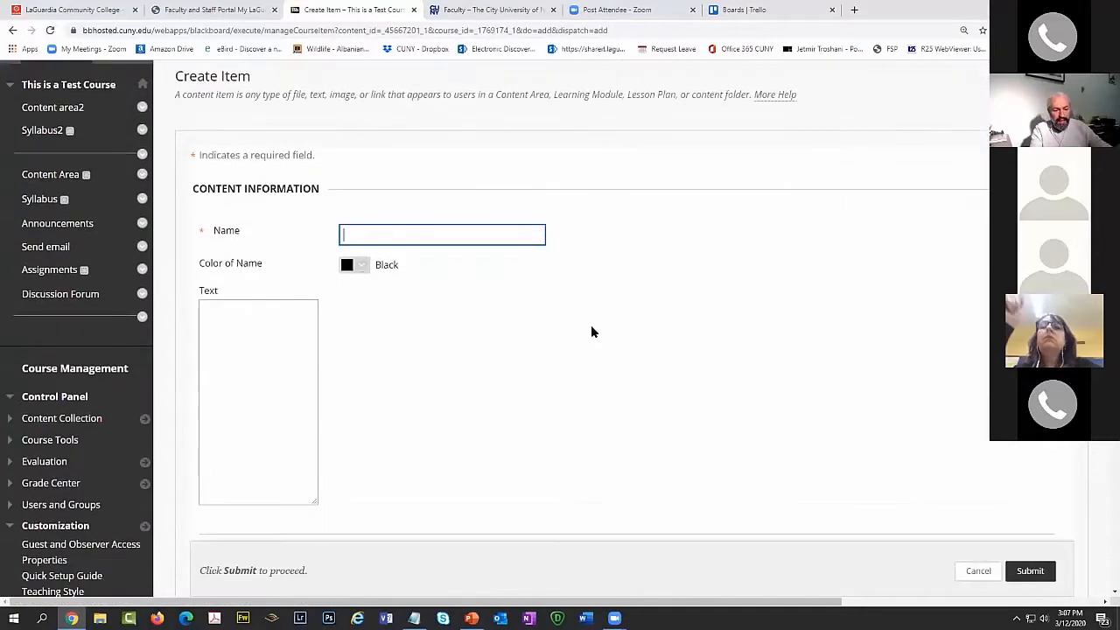
text(Syllabus)
click(428, 358)
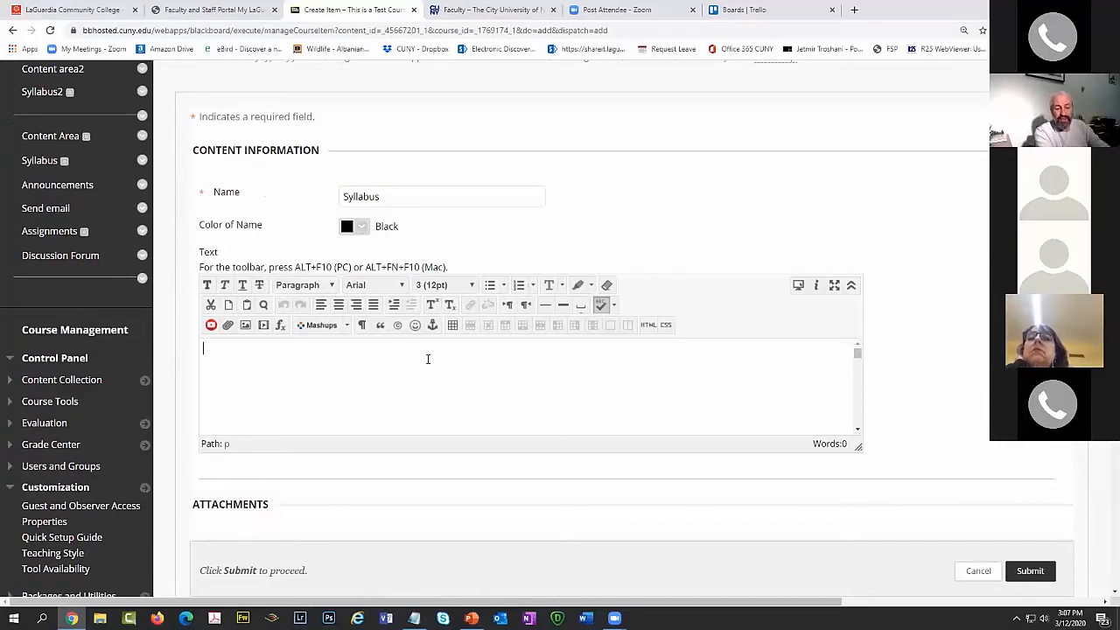
text(dsdfksdfsdflsdfls)
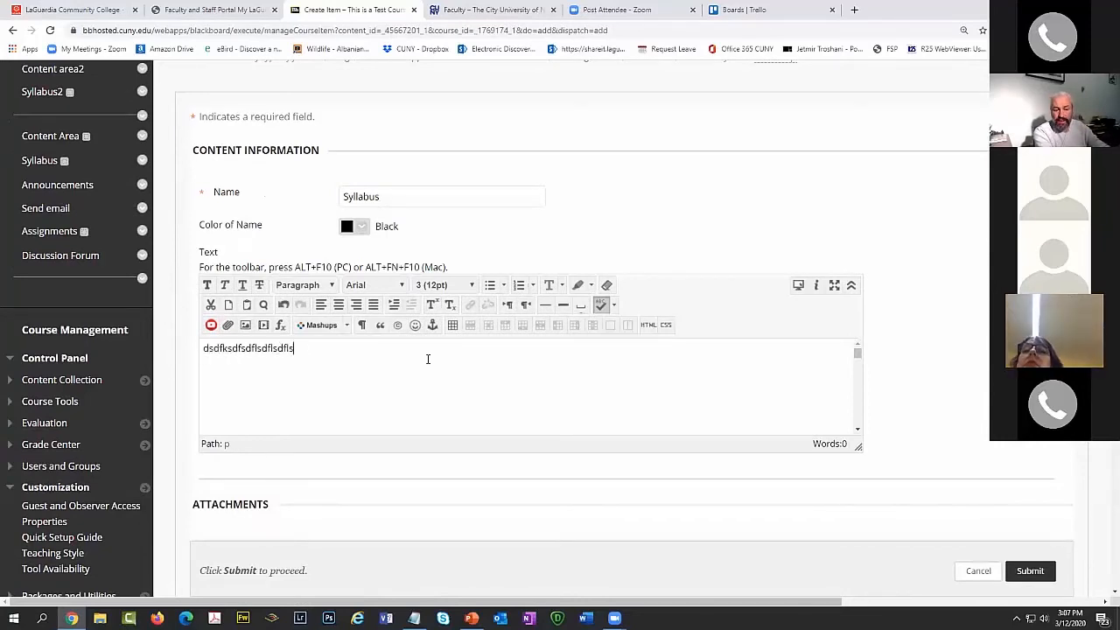
text(dfjlsfjslfs)
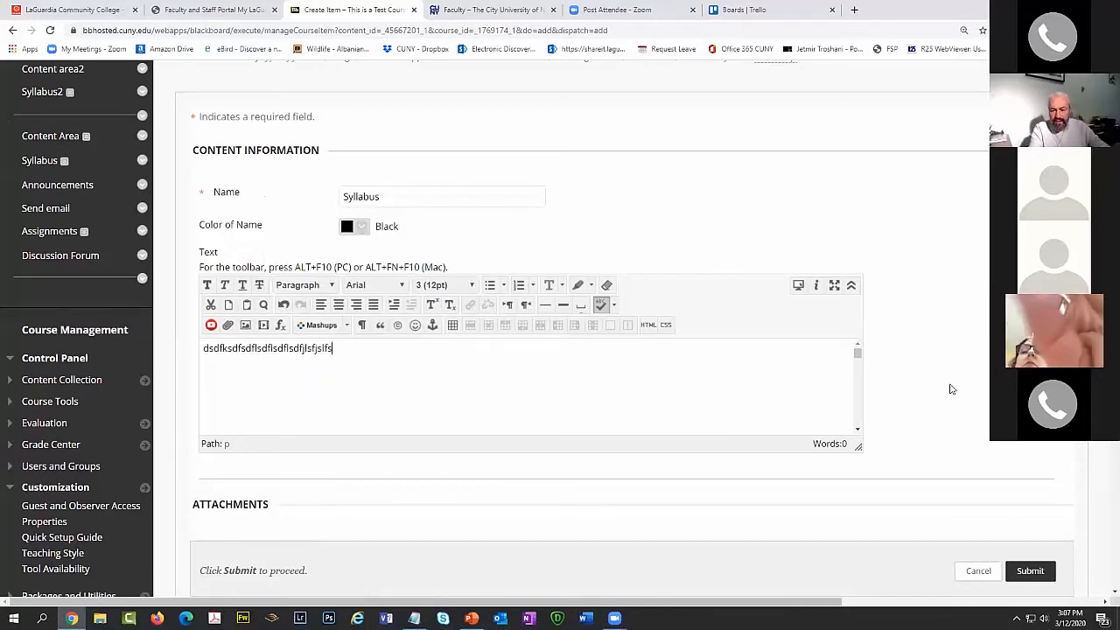
scroll(952, 390, down, 3)
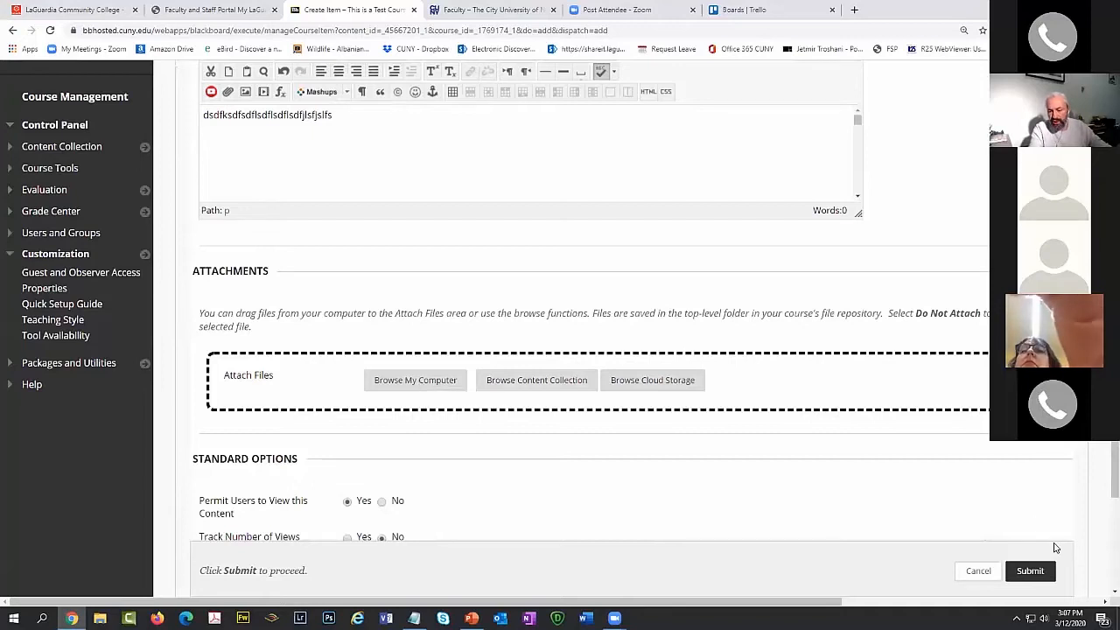
click(1030, 571)
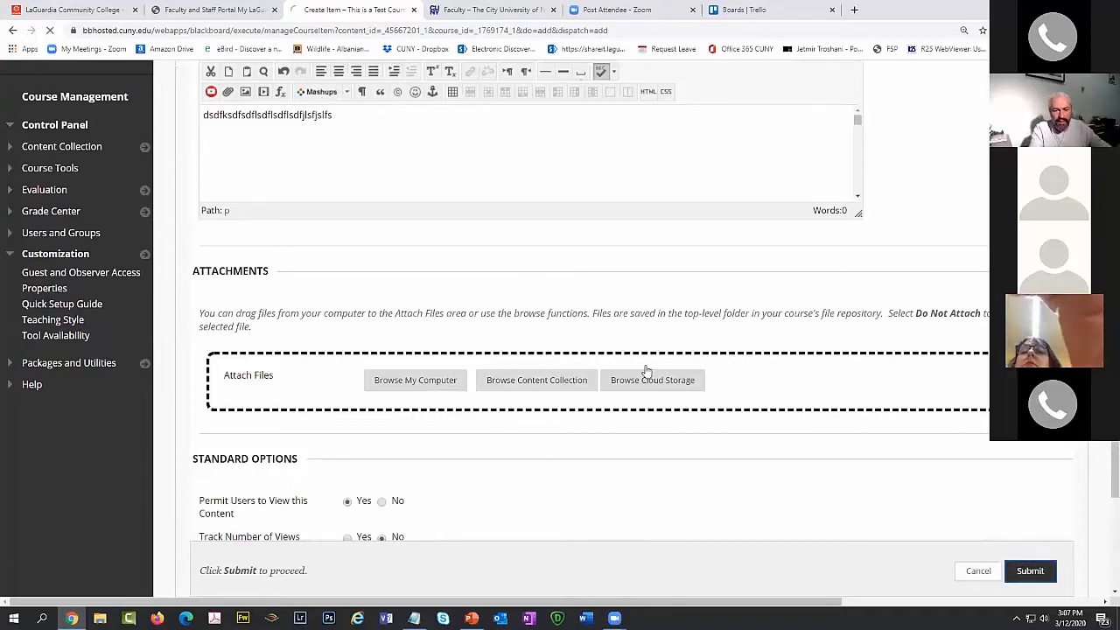
click(282, 358)
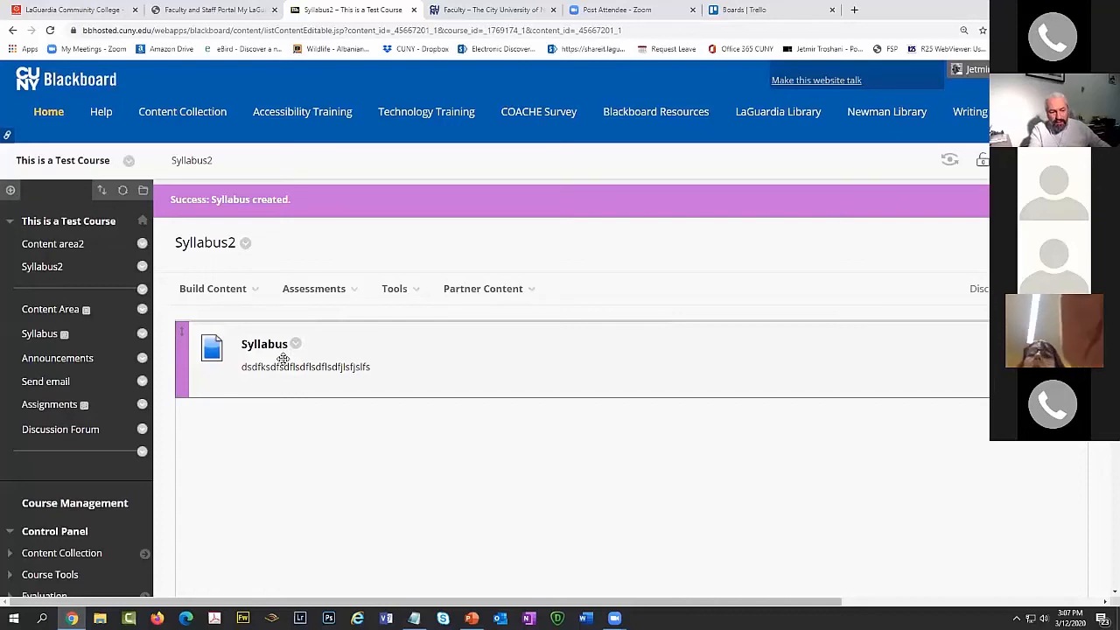
Add an Announcements tool link named "Announcements2" that is available to users, and move it directly below Syllabus2 in the course menu.
click(141, 360)
click(184, 408)
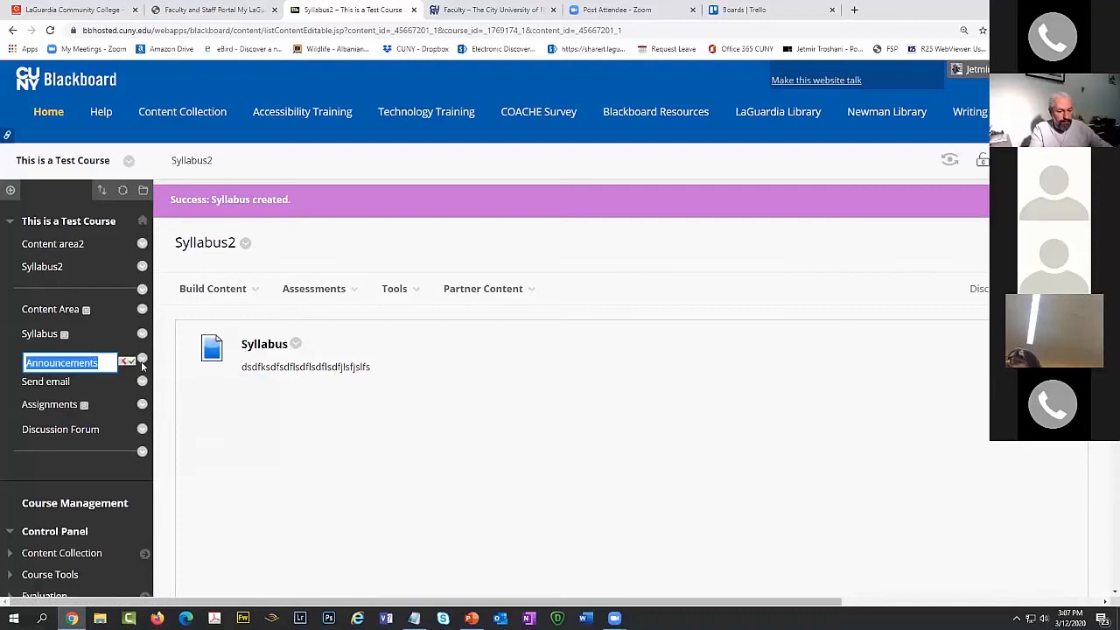
click(10, 190)
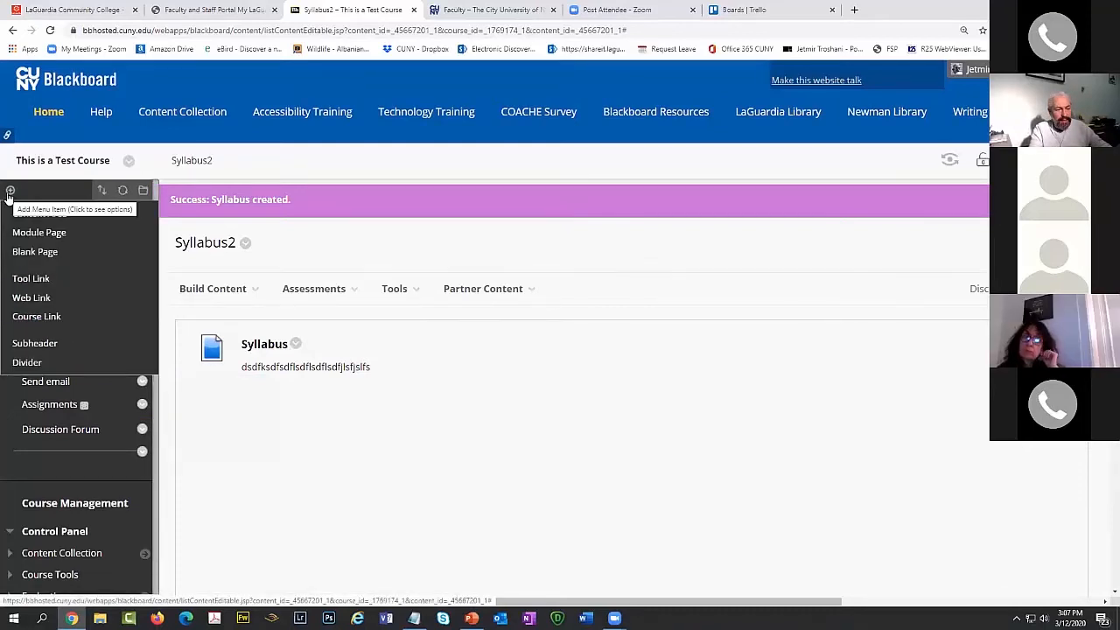
click(44, 280)
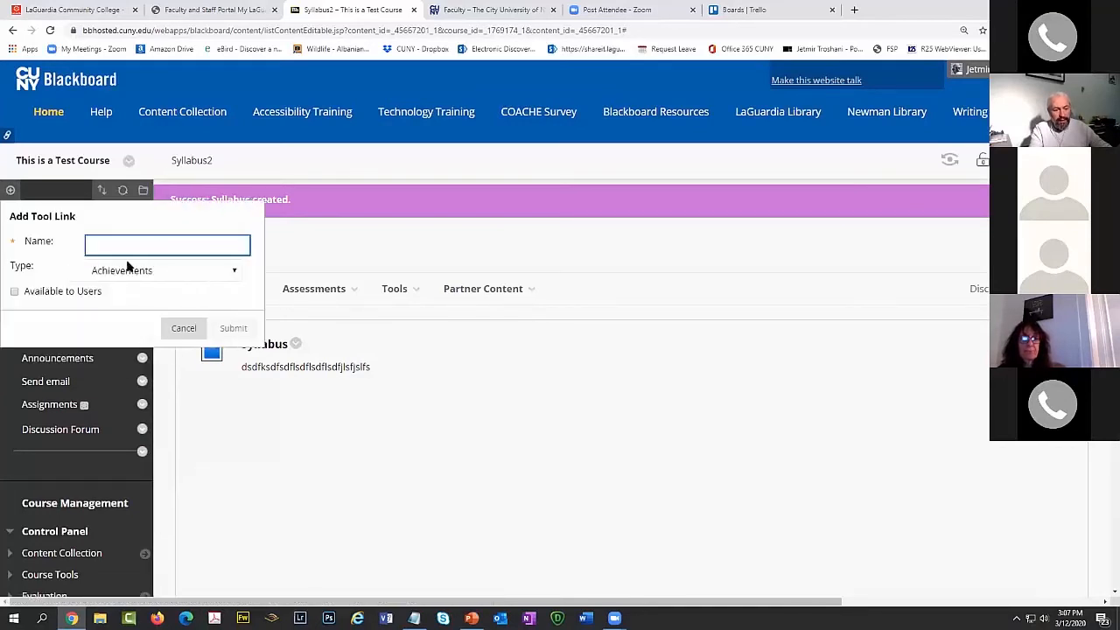
text(Announcements2)
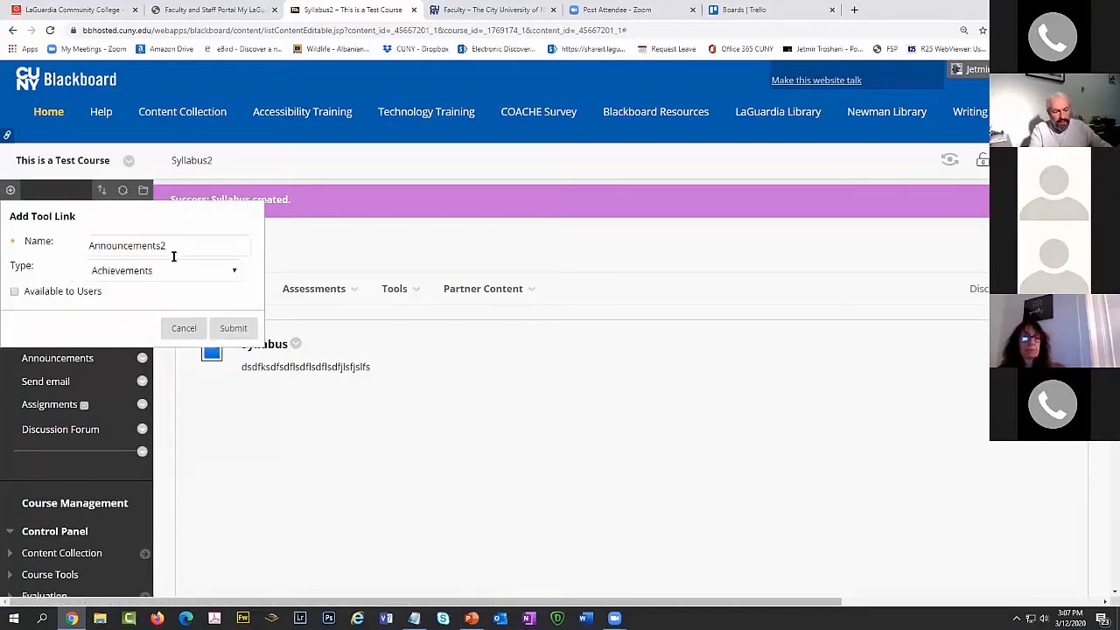
click(173, 252)
click(166, 276)
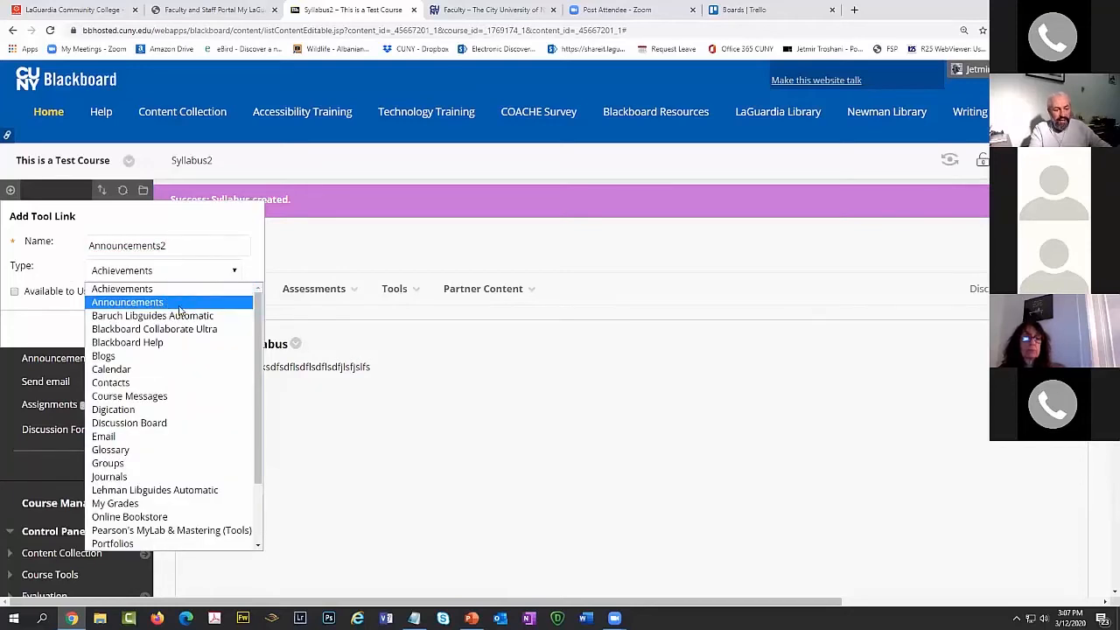
click(173, 302)
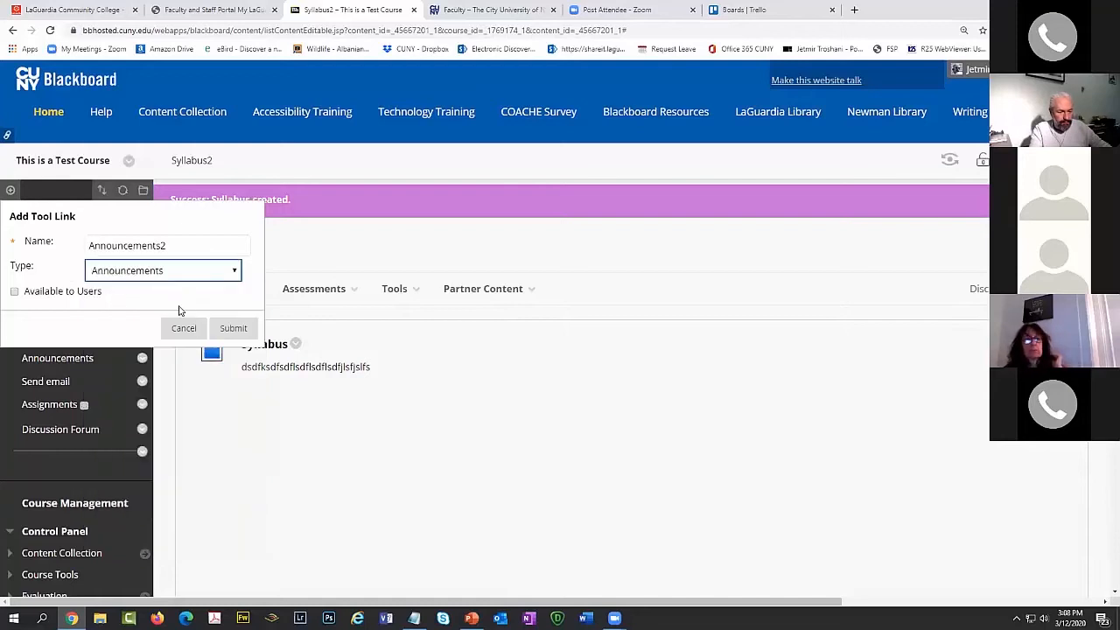
click(15, 292)
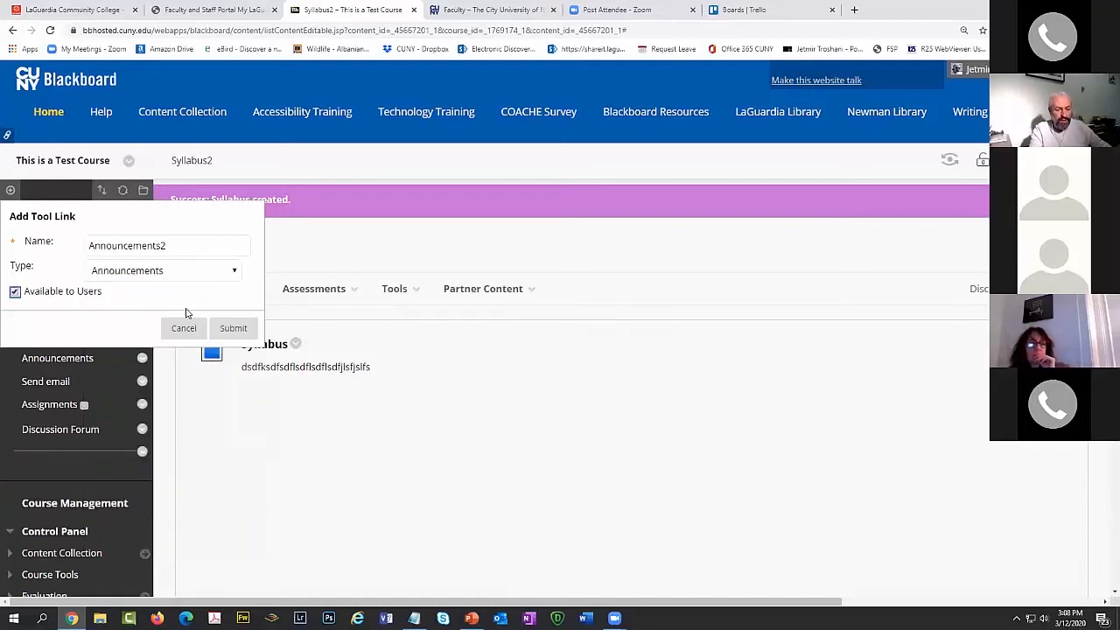
click(233, 329)
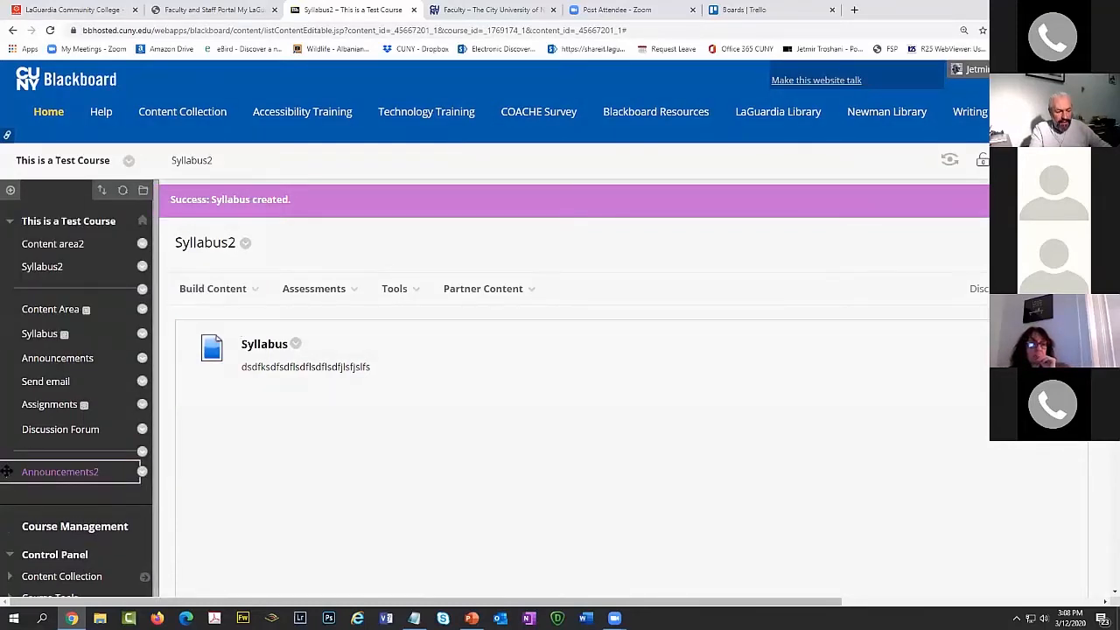
drag(7, 471, 7, 283)
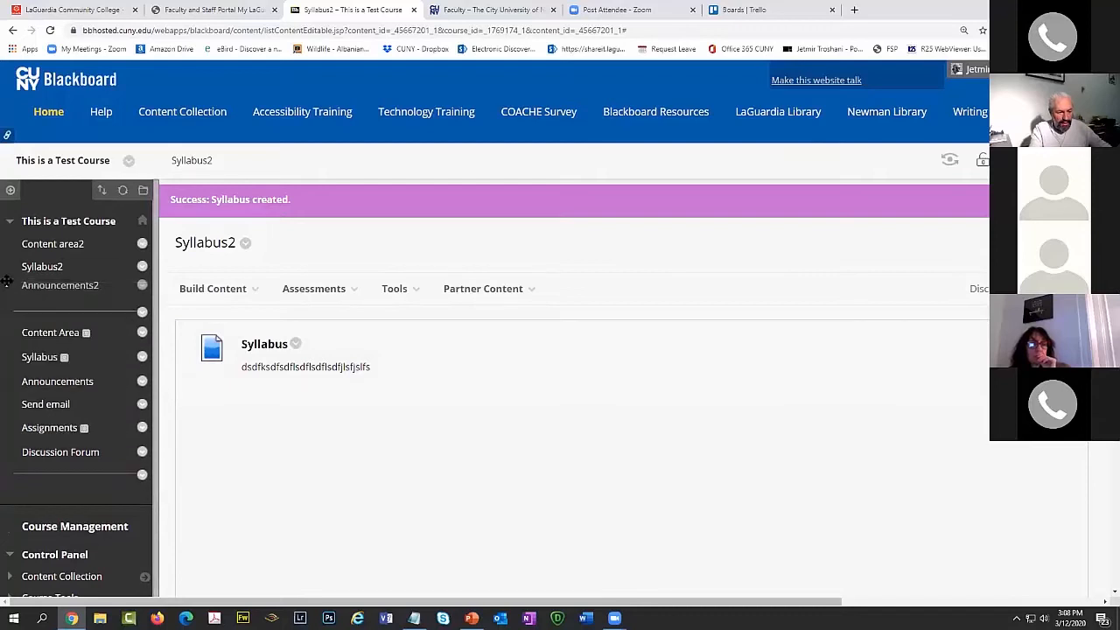
Start a new announcement from Announcements2 and give it the subject "Update 1".
click(75, 292)
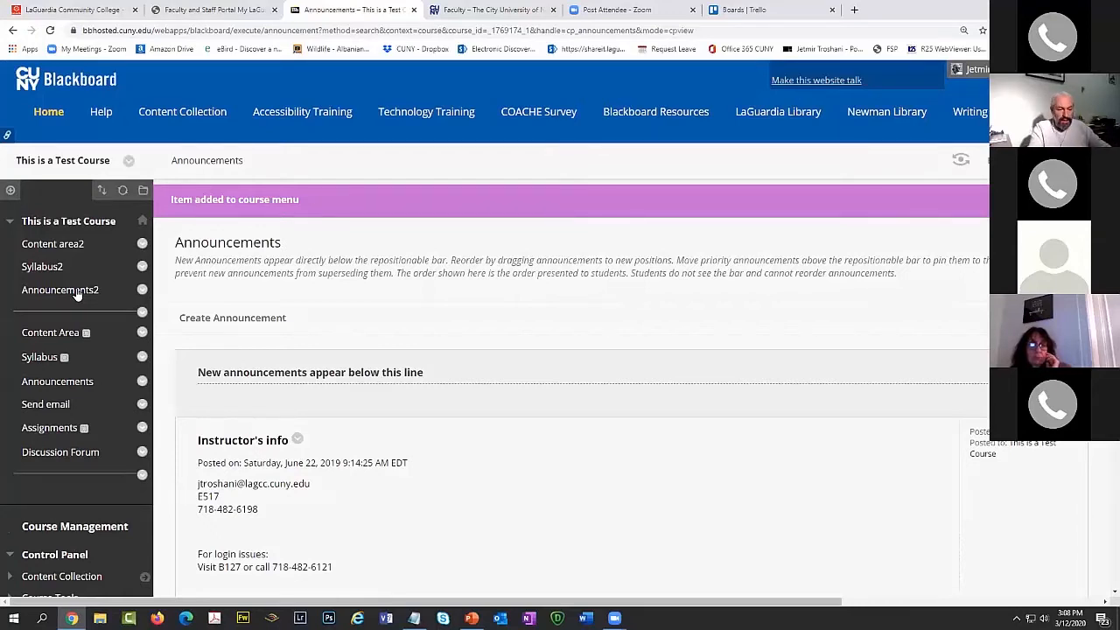
click(238, 318)
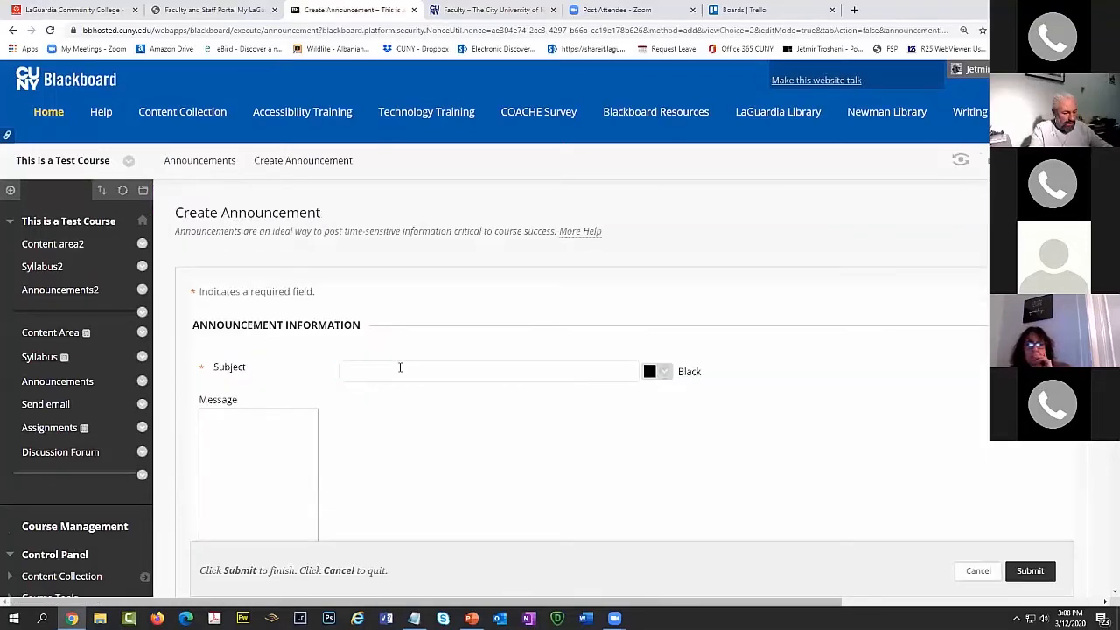
click(400, 367)
text(Updaet)
key(BackSpace)
key(BackSpace)
text(te)
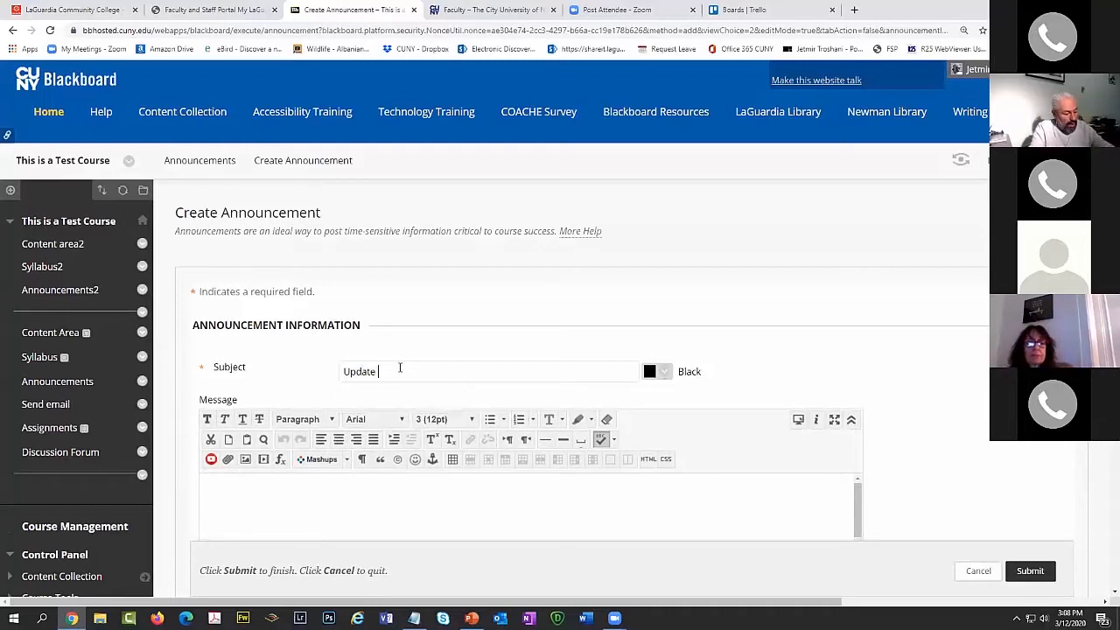
Enter "jfsajsalfjalsfjalsfja" as the announcement's message and submit it without date restriction or an immediate email copy.
scroll(607, 423, down, 2)
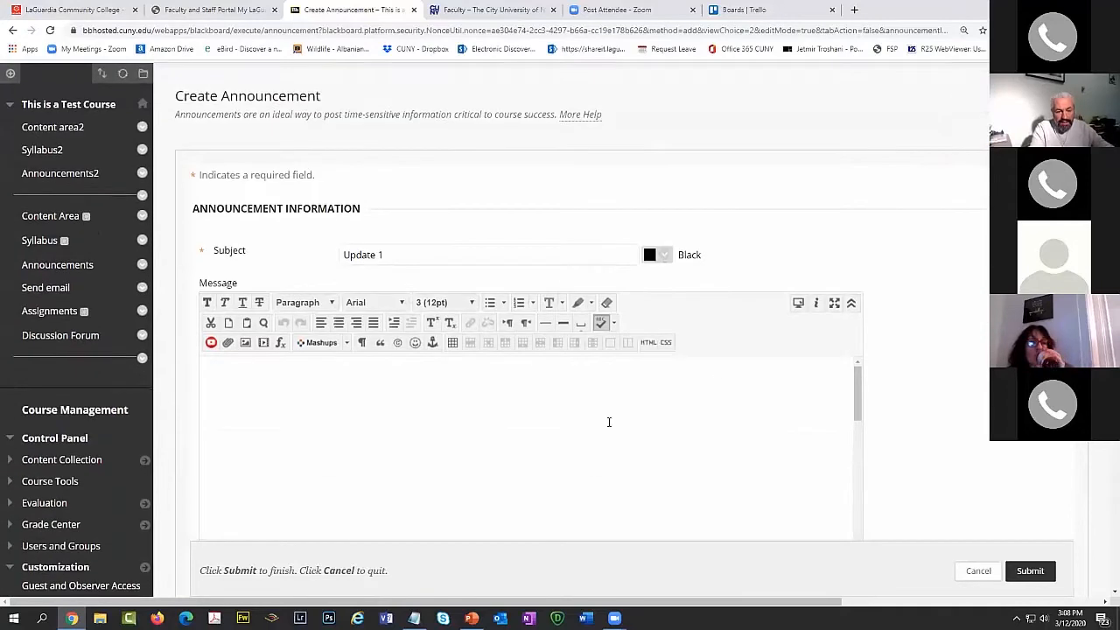
click(391, 415)
text(jfsajsalfjalsfjalsfja)
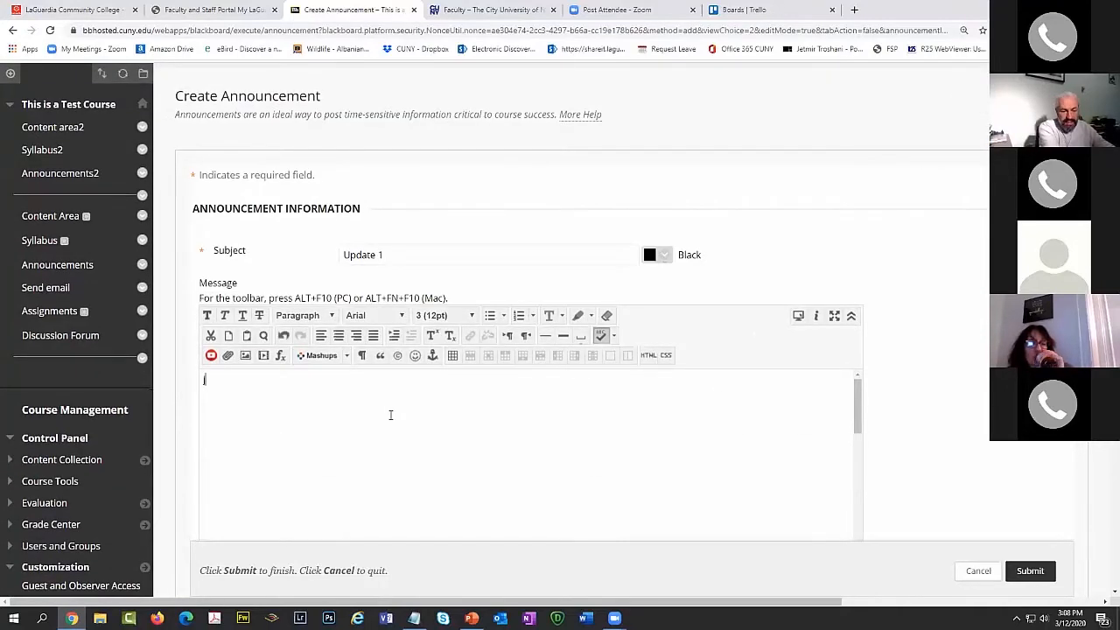
click(1028, 576)
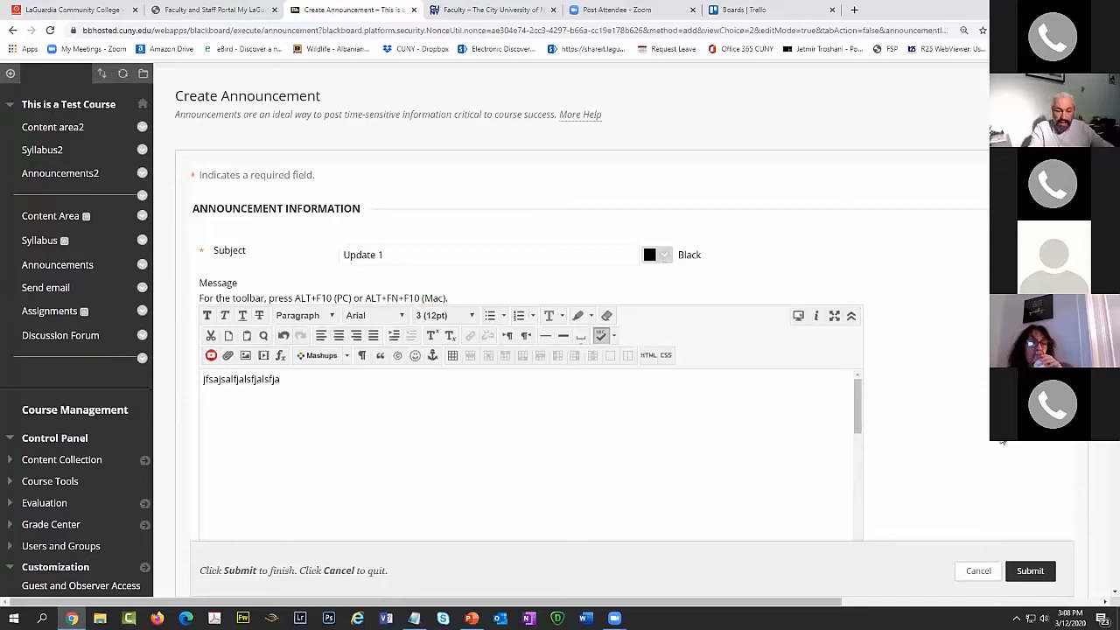
scroll(963, 420, down, 5)
key(ctrl)
key(ctrl)
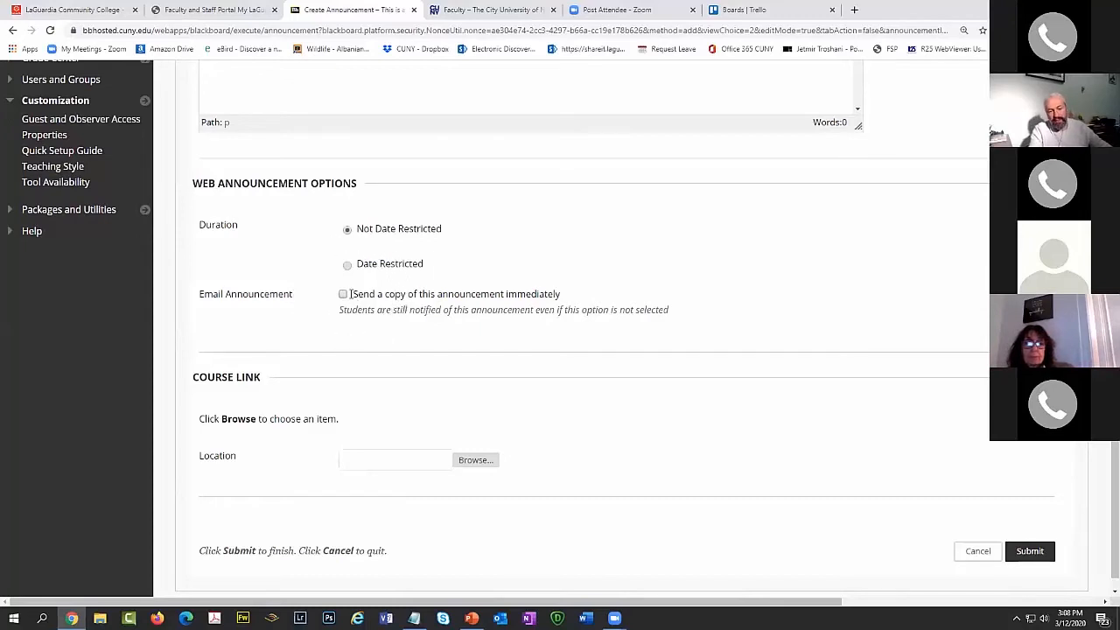
click(1031, 552)
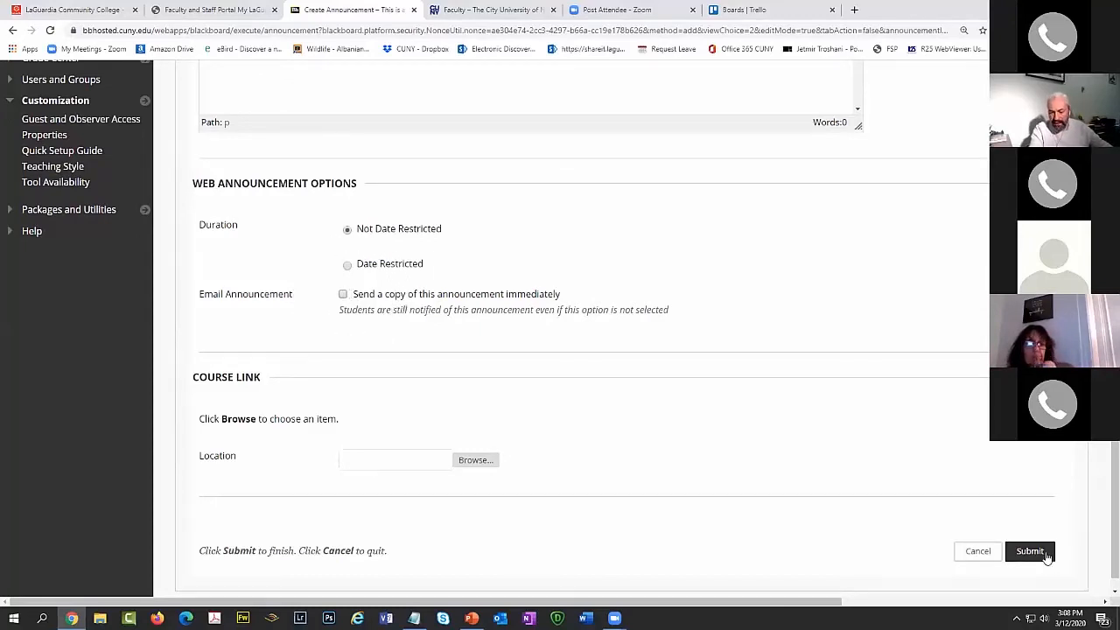
scroll(283, 343, down, 3)
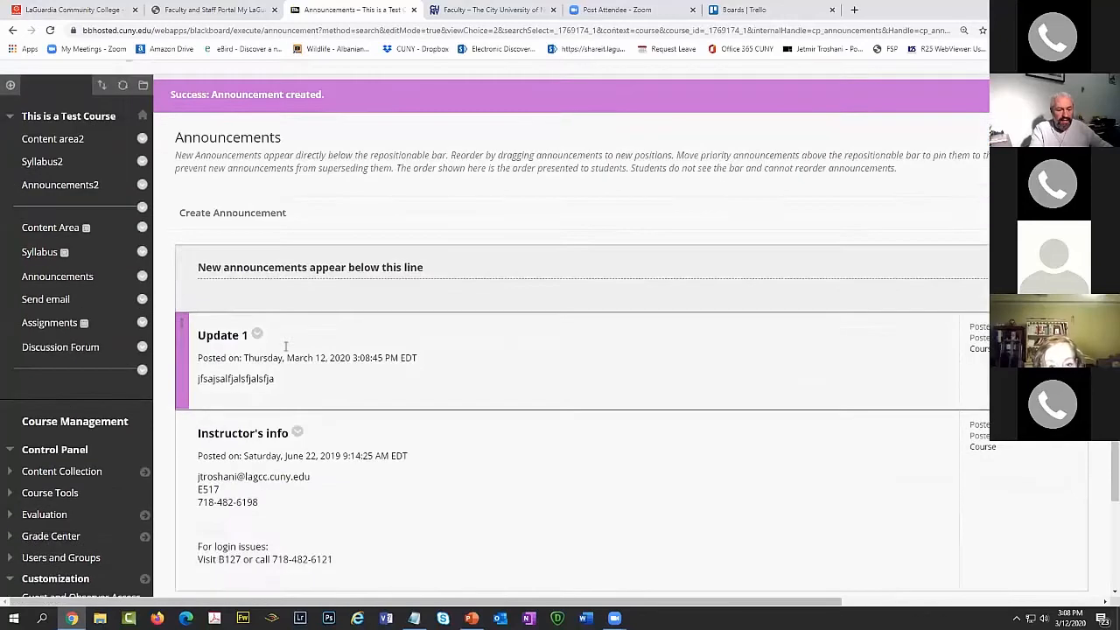
click(276, 329)
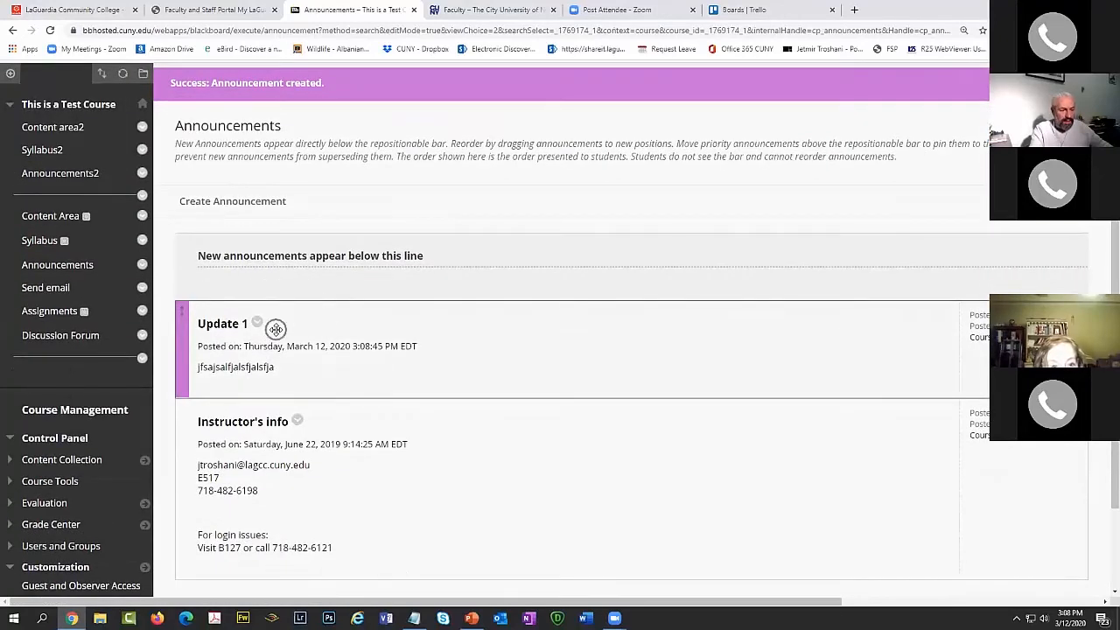
click(69, 174)
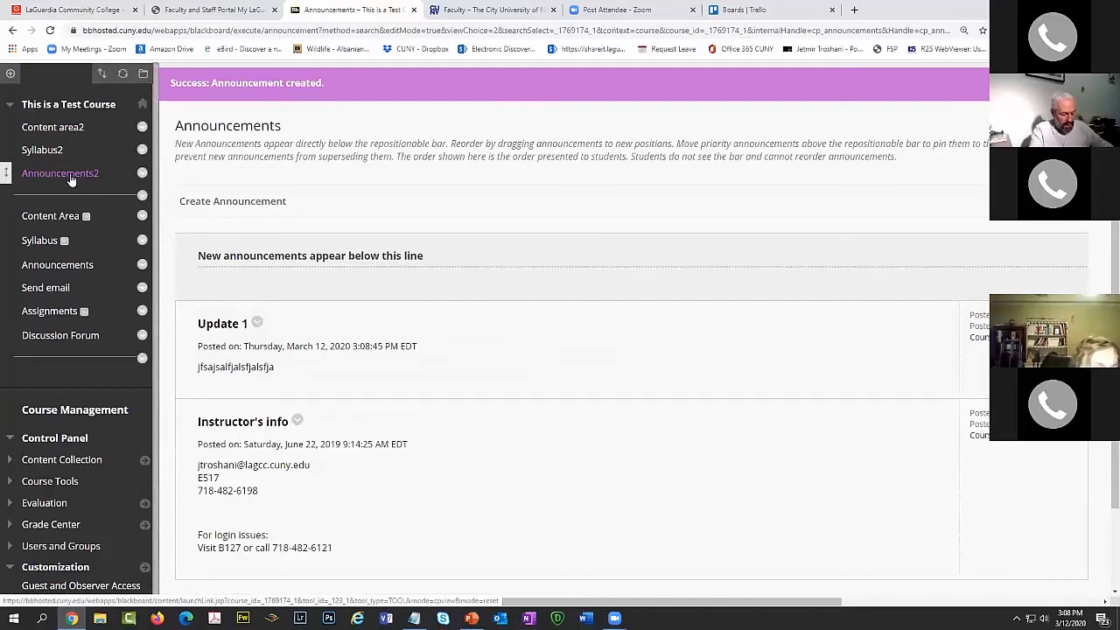
click(142, 288)
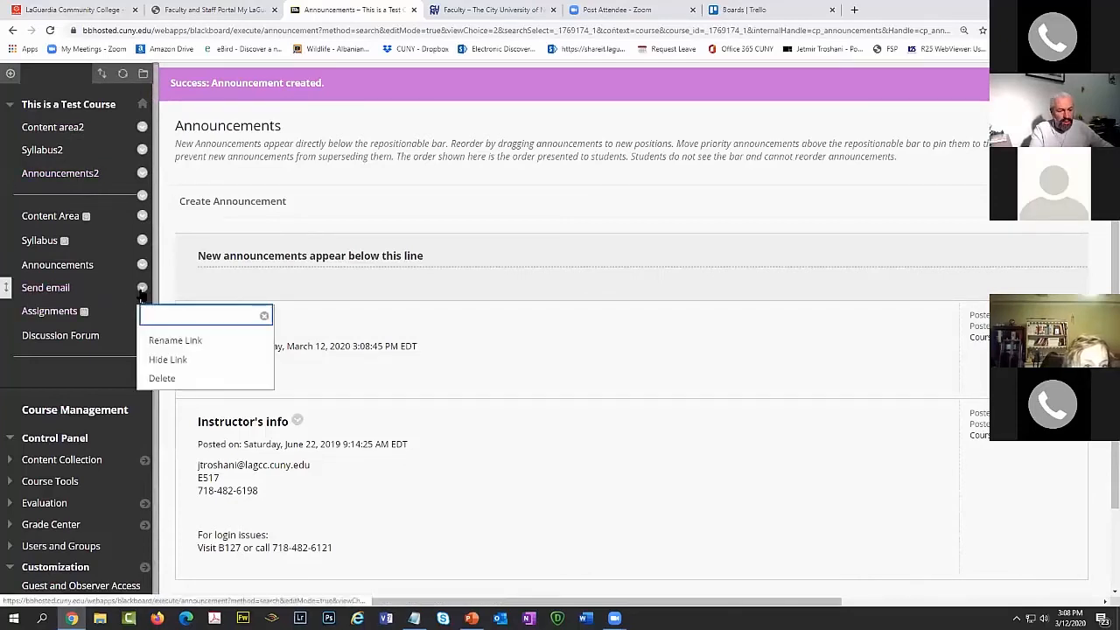
click(172, 342)
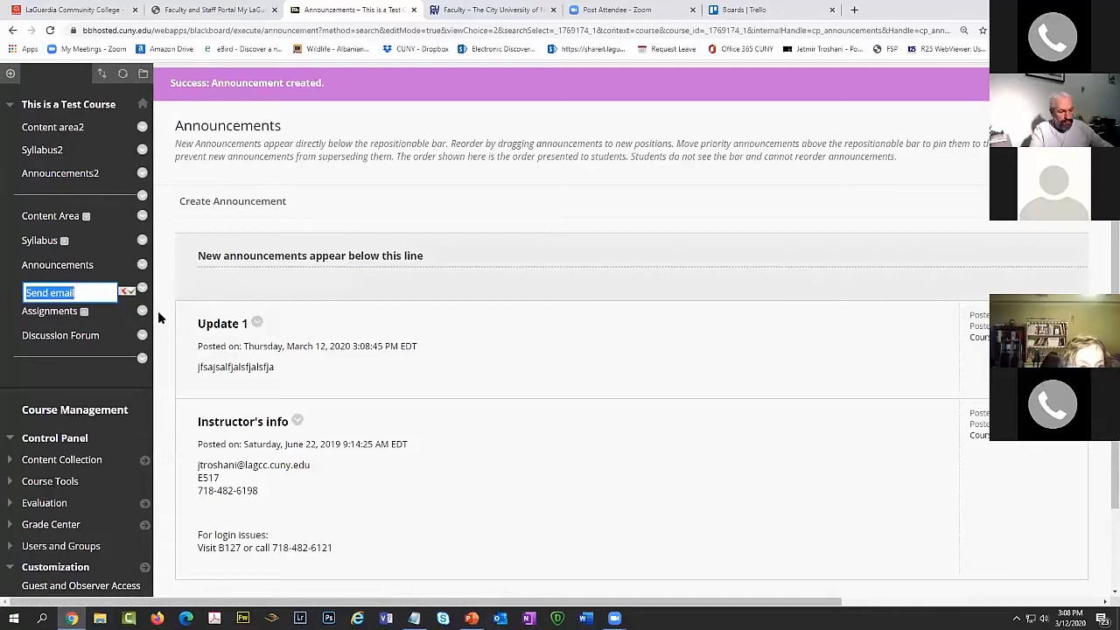
click(130, 292)
Add an Email tool link named "Send email2" that is available to users, and move it directly below Announcements2 in the course menu.
click(11, 190)
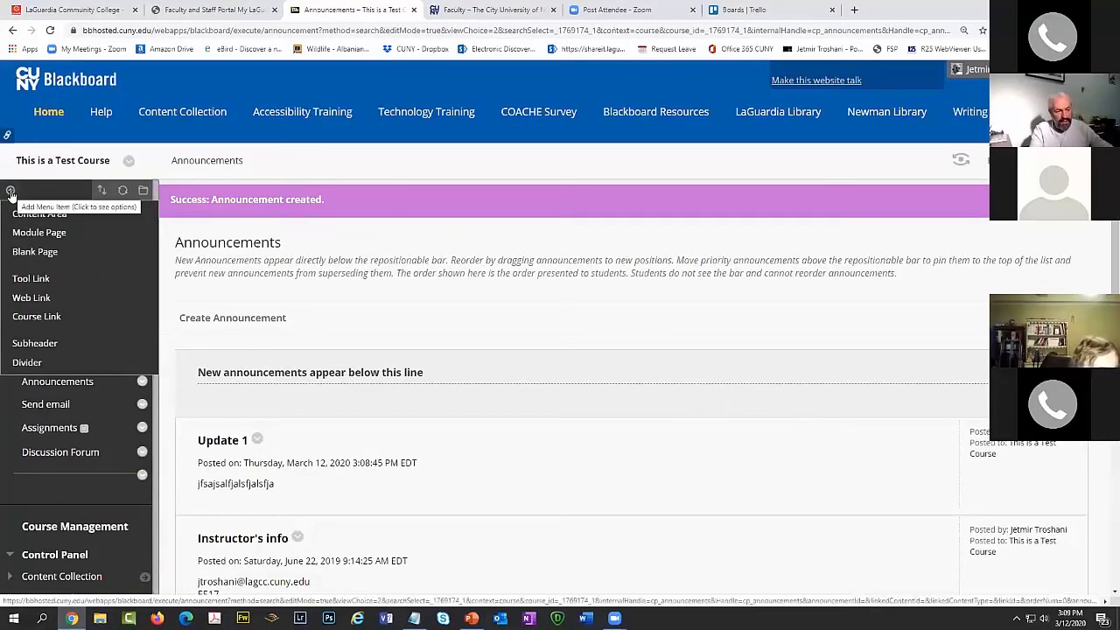
click(42, 282)
text(Send email)
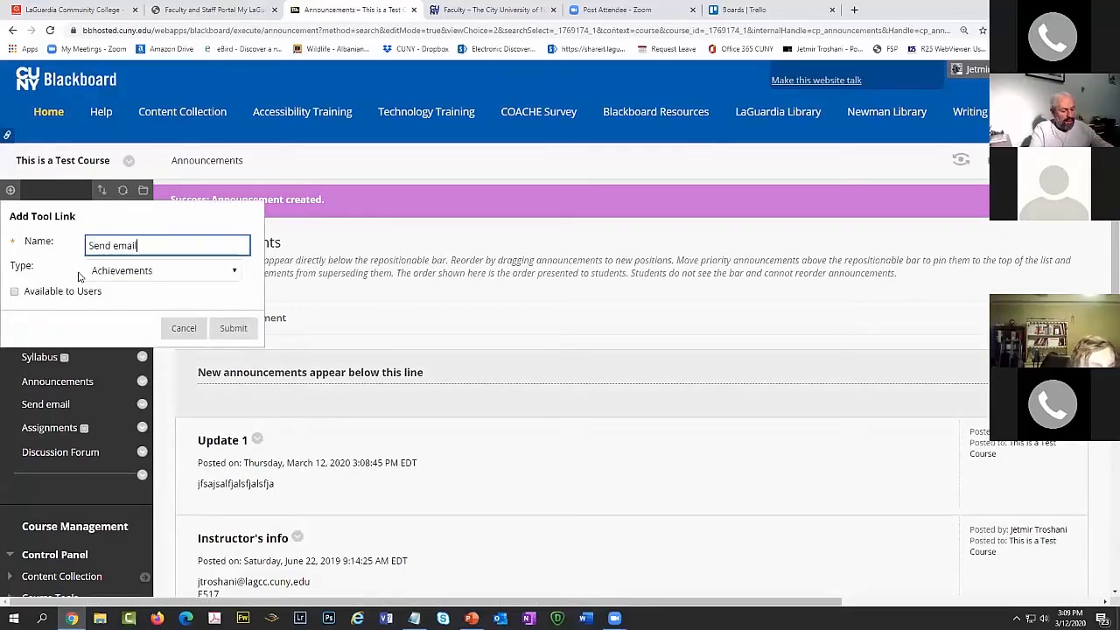
text(2)
click(155, 271)
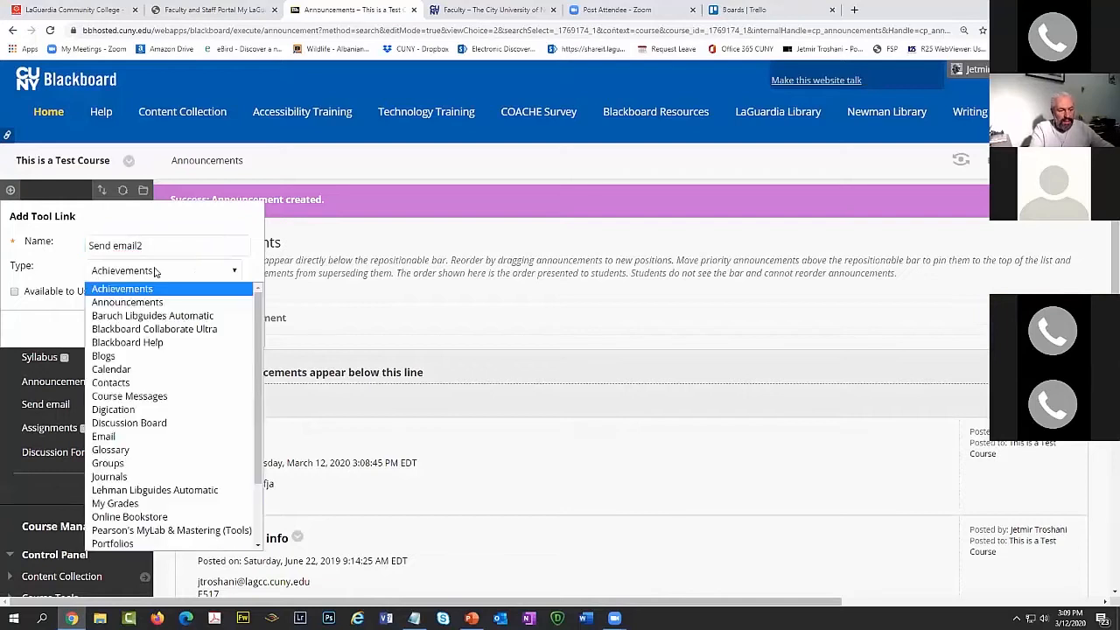
click(210, 447)
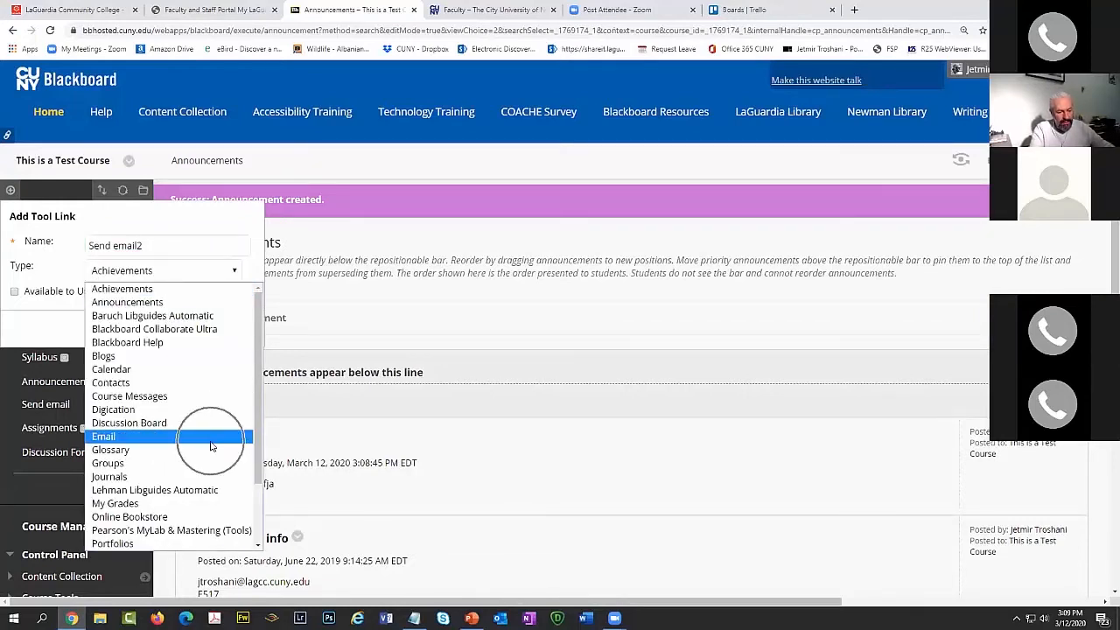
click(14, 294)
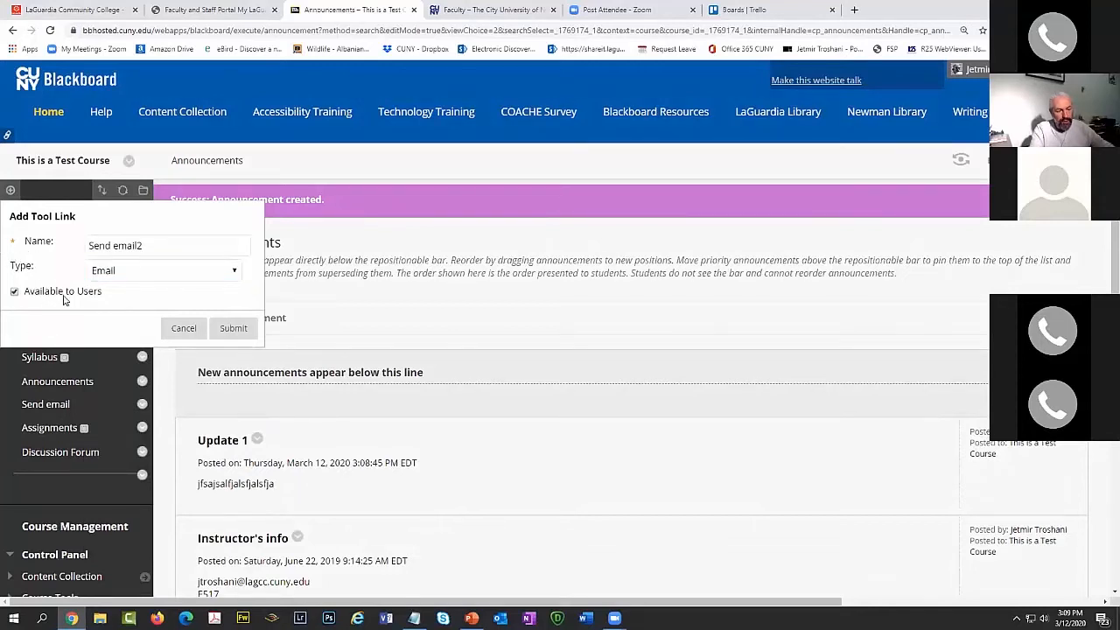
click(230, 330)
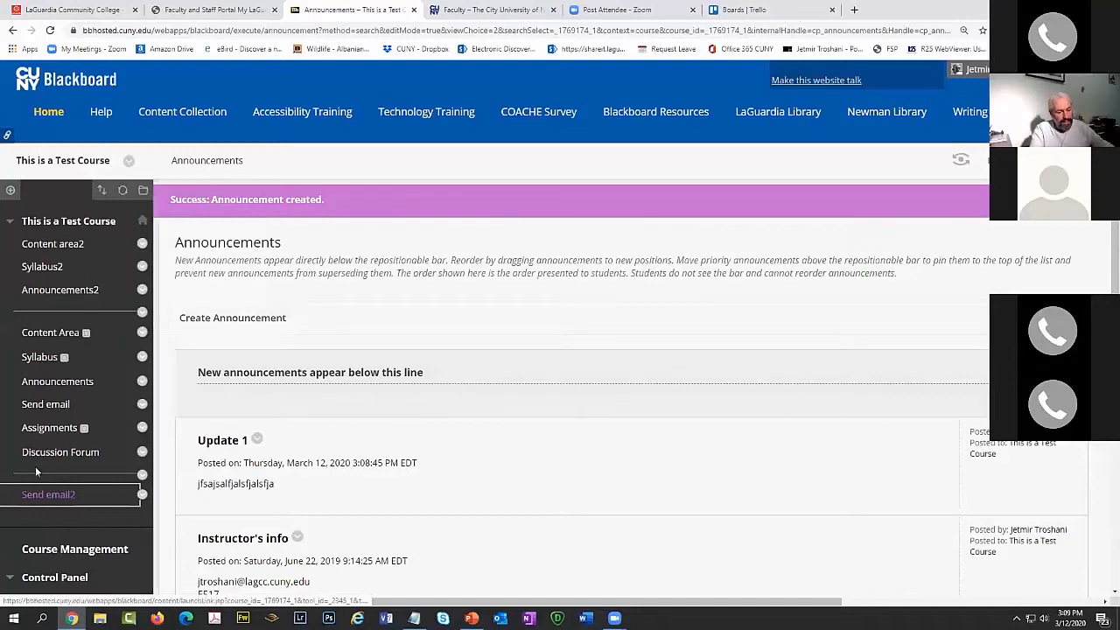
drag(6, 435, 6, 312)
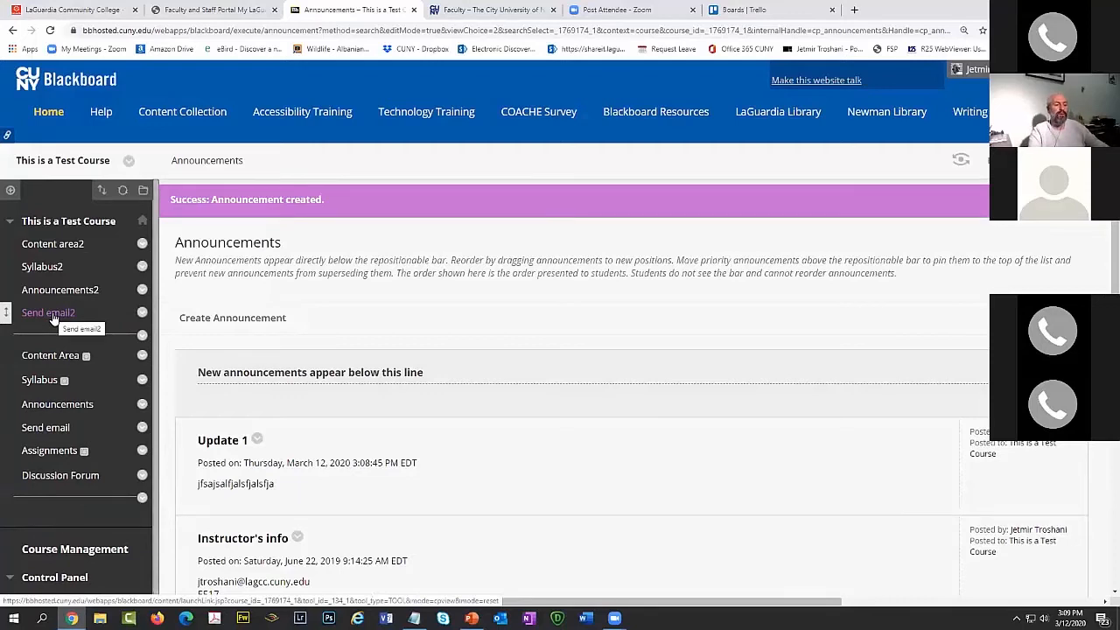
Open Send email2, start an email to Single / Select Users, and add one course user as the recipient.
click(48, 313)
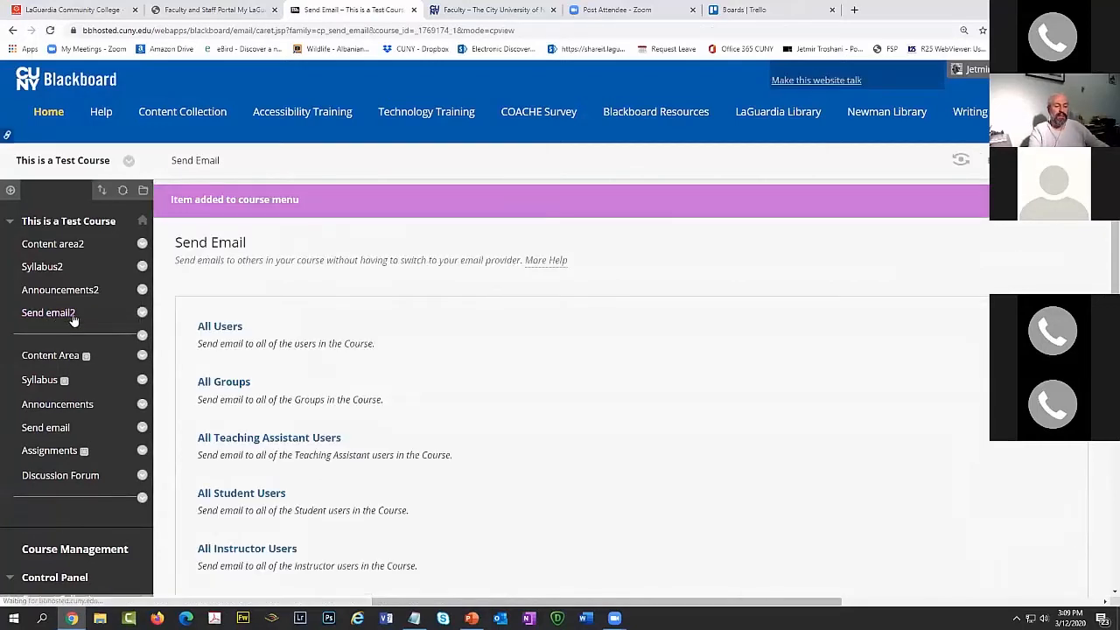
scroll(455, 353, down, 3)
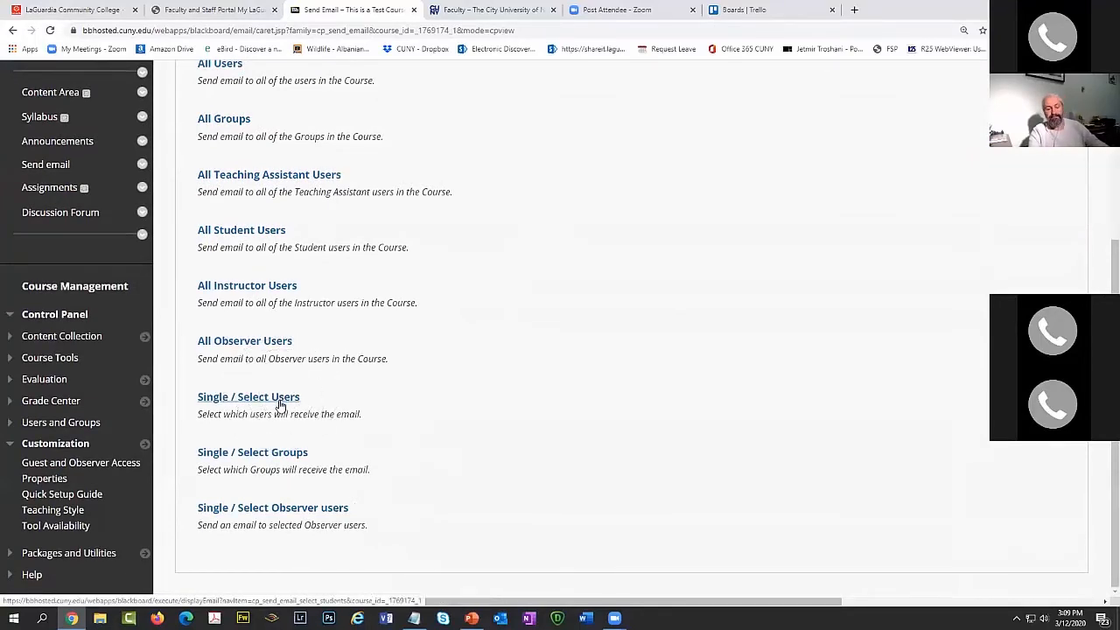
click(280, 405)
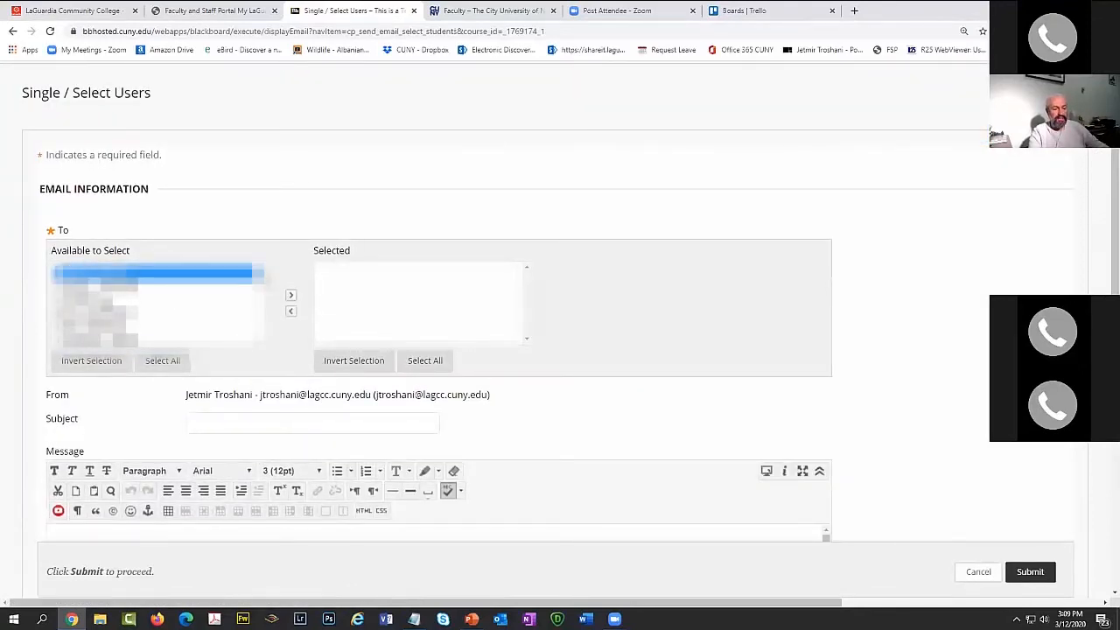
click(107, 300)
click(106, 312)
click(291, 295)
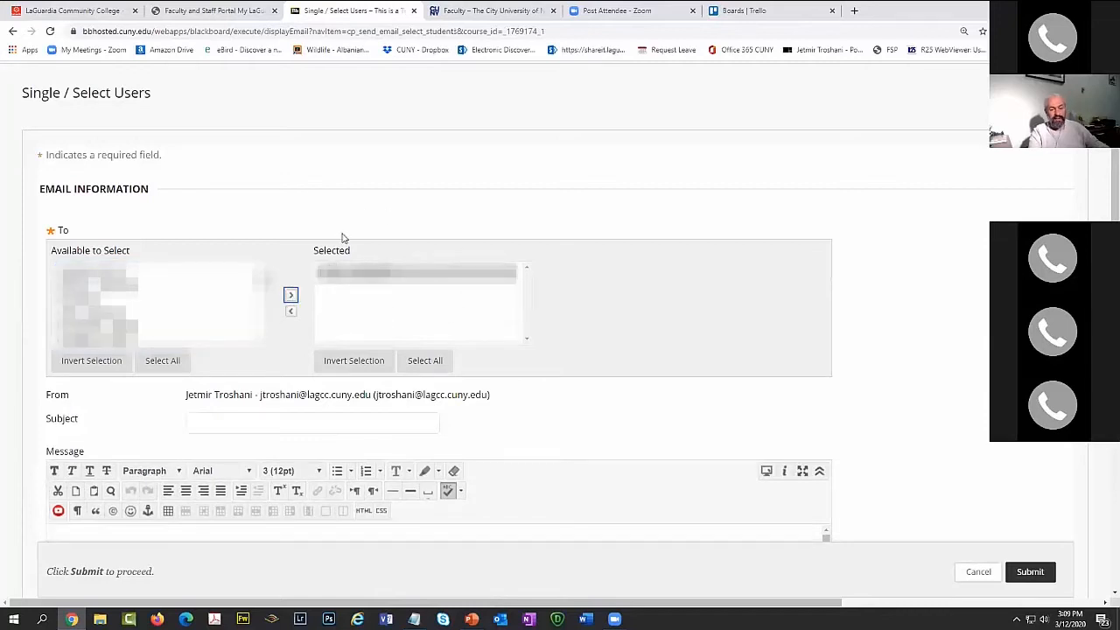
Go through the email's empty Subject and Message fields, and remove the selected recipient.
scroll(421, 307, down, 1)
click(246, 301)
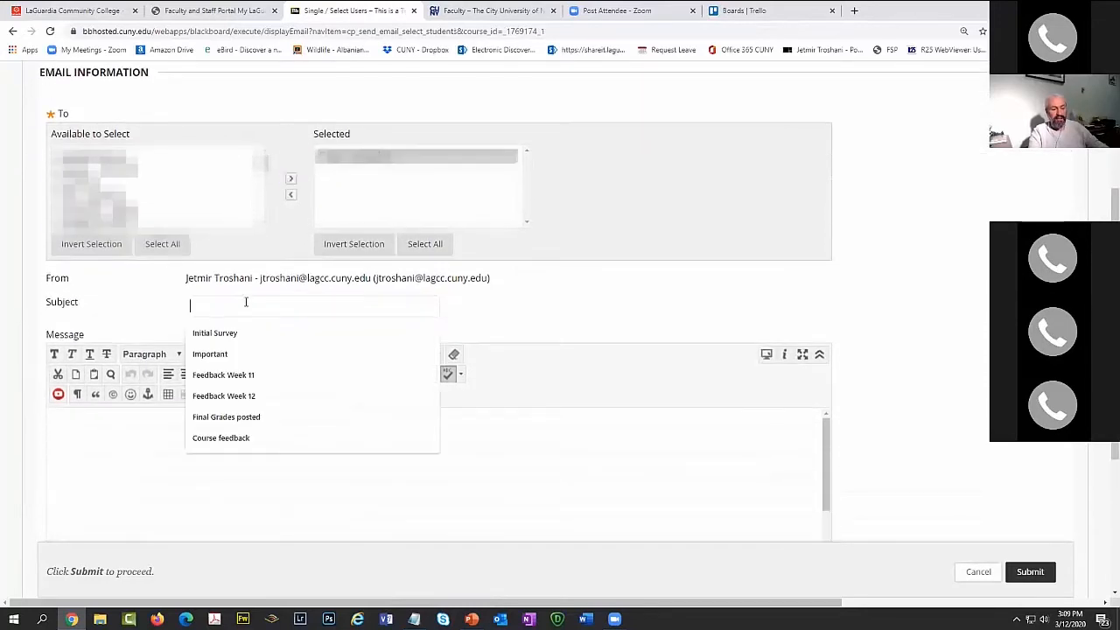
click(112, 441)
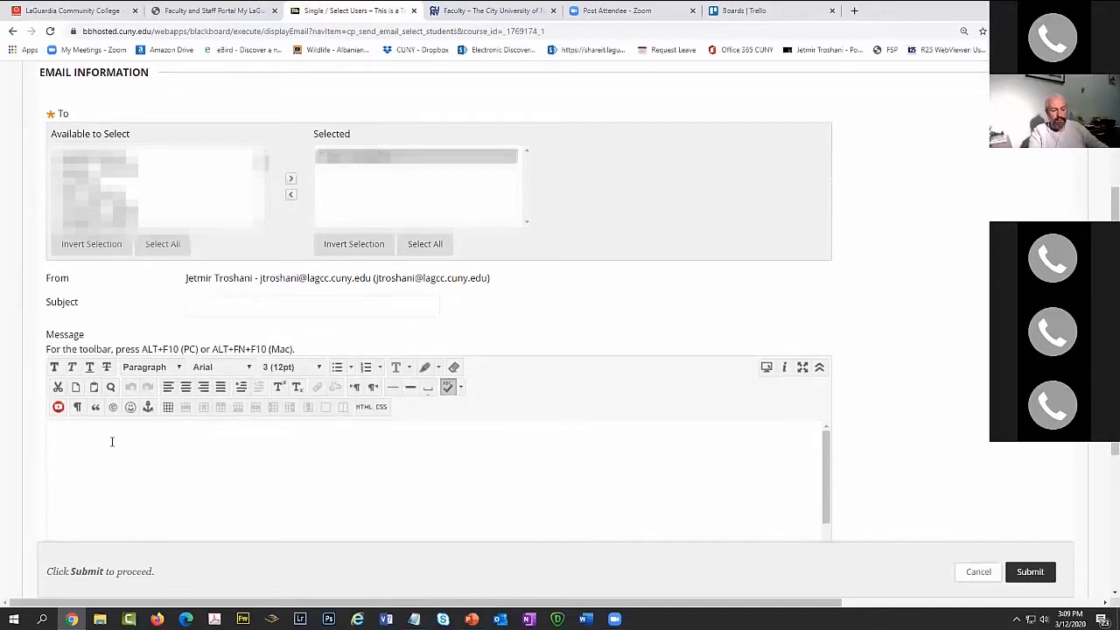
click(1030, 571)
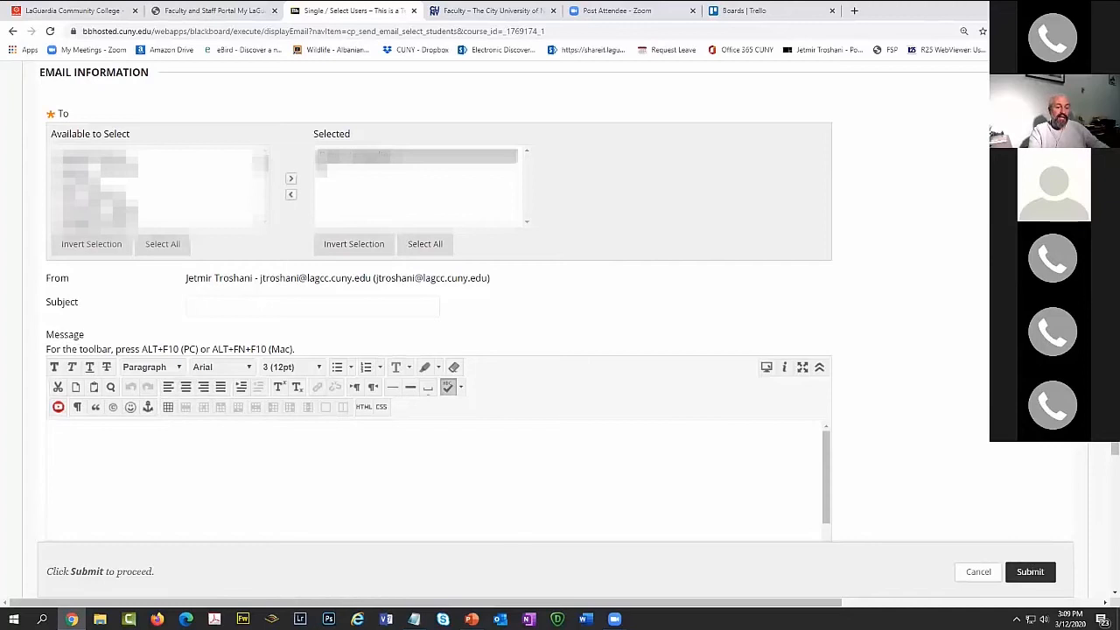
click(329, 158)
click(290, 195)
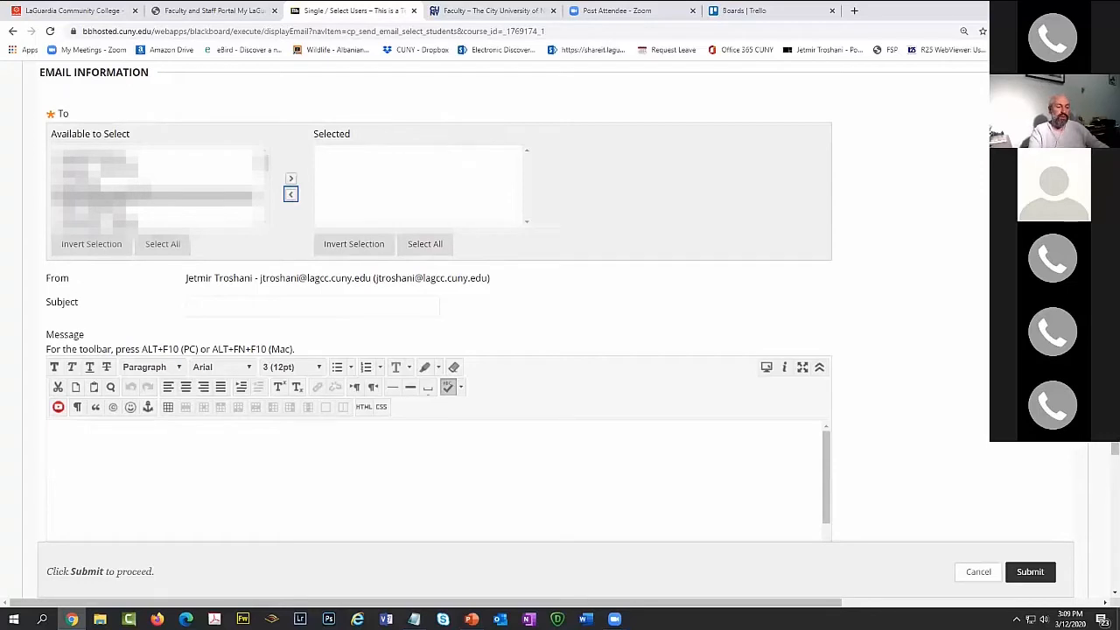
Add a different course user from further down the list as recipient, and leave the email form without sending for the course's entry page.
drag(266, 163, 268, 213)
key(ctrl)
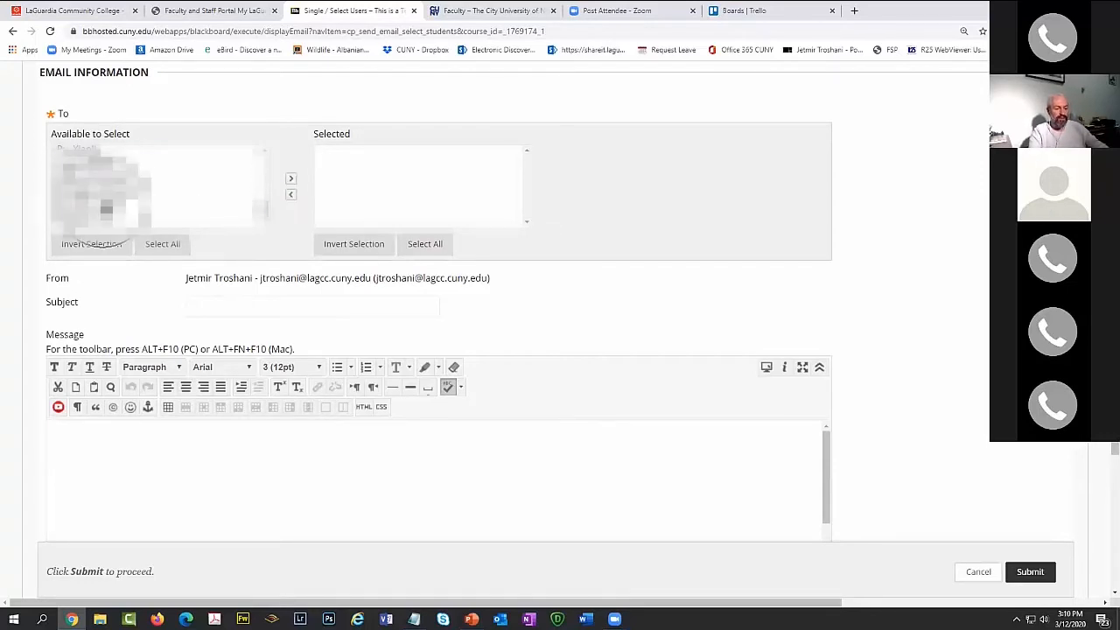
click(106, 208)
click(291, 179)
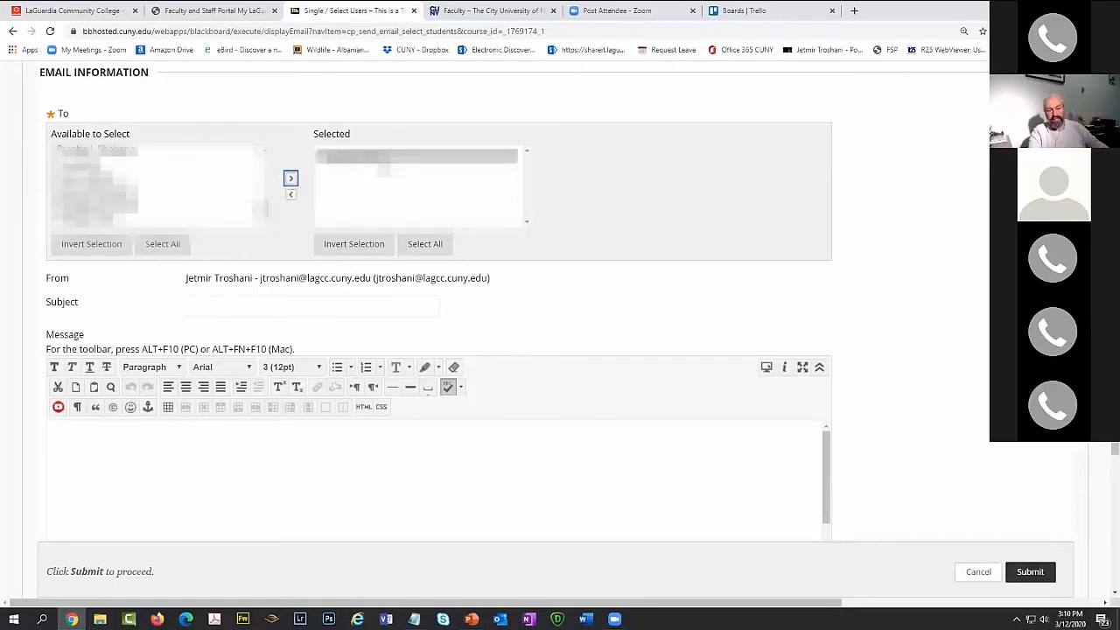
click(305, 301)
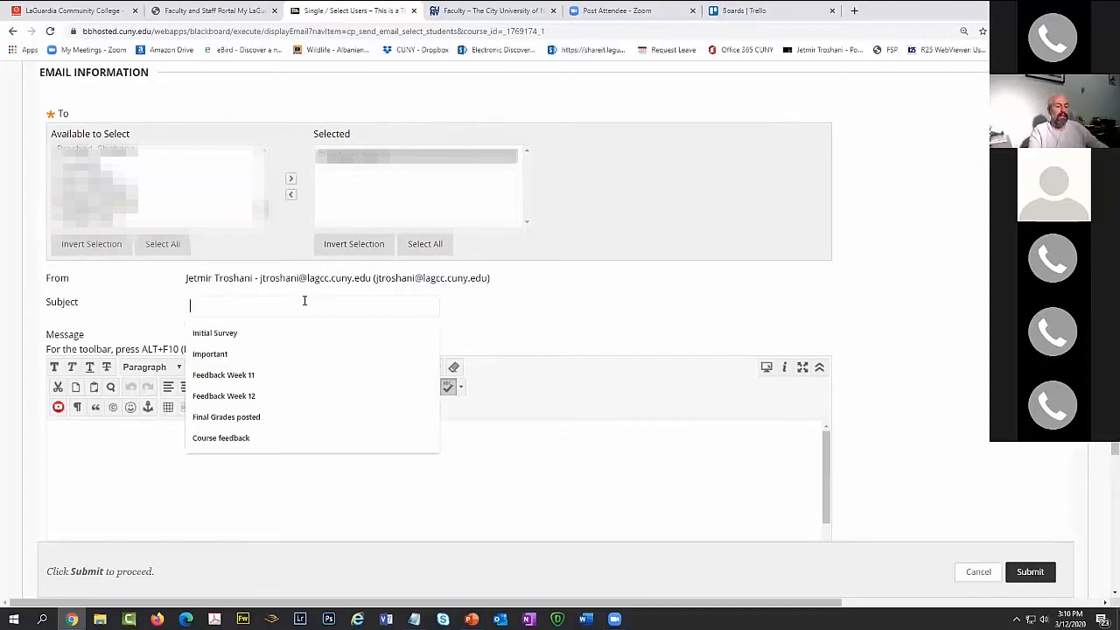
click(133, 437)
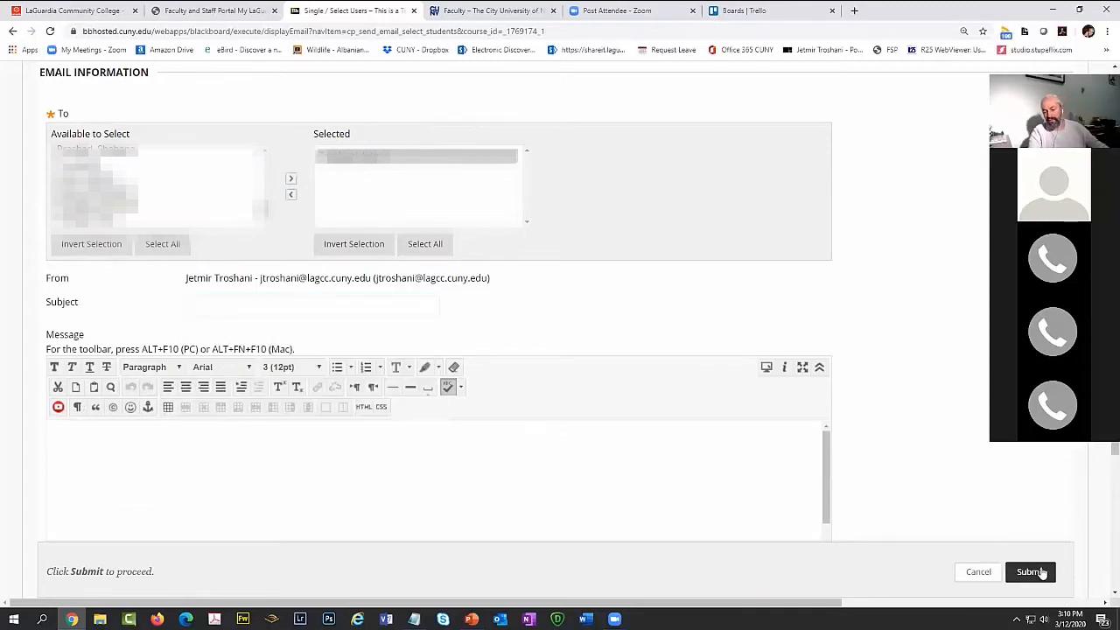
scroll(609, 237, up, 2)
scroll(609, 237, up, 1)
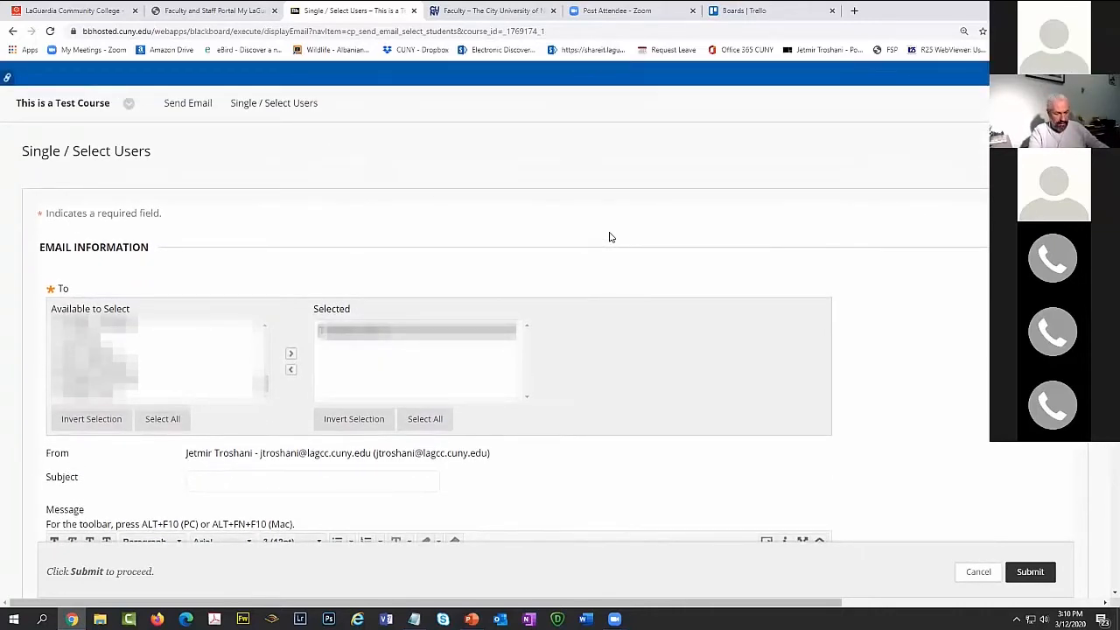
click(73, 111)
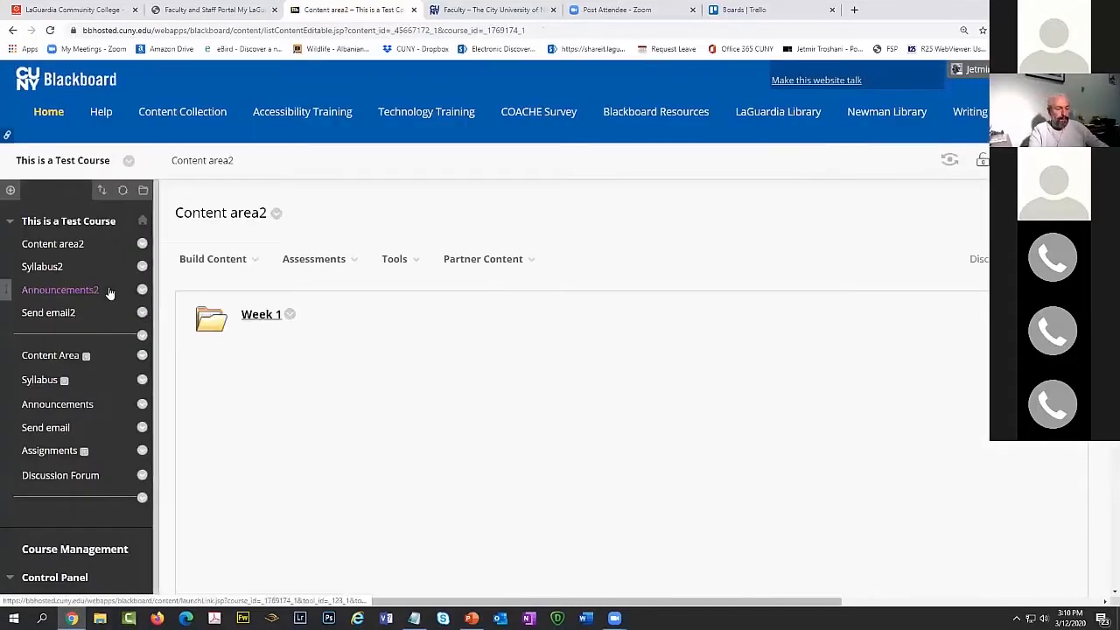
click(143, 453)
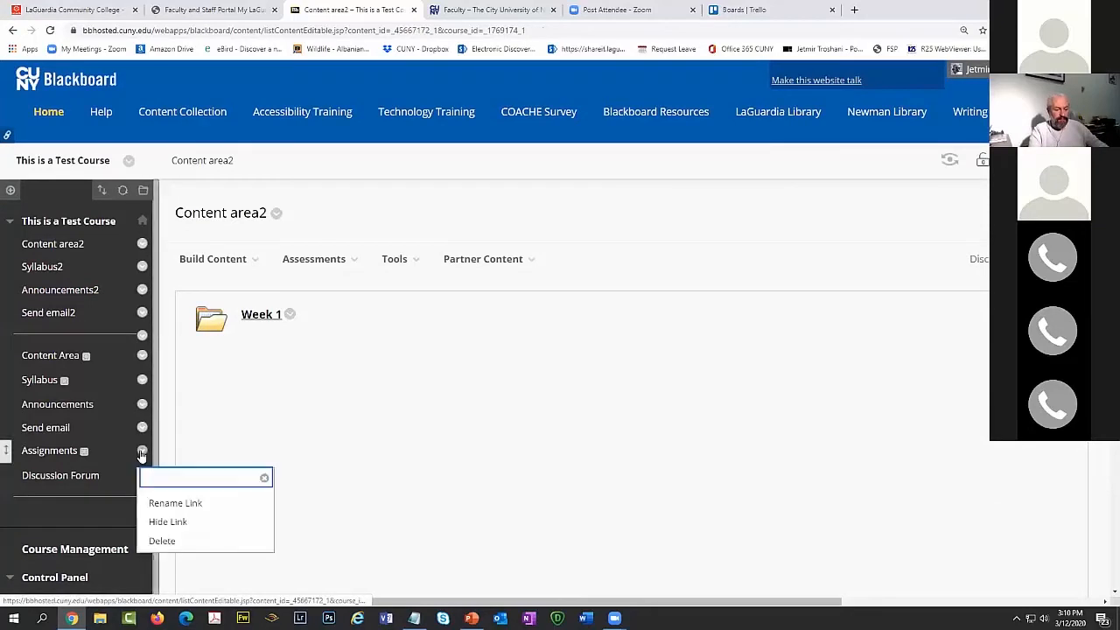
click(187, 502)
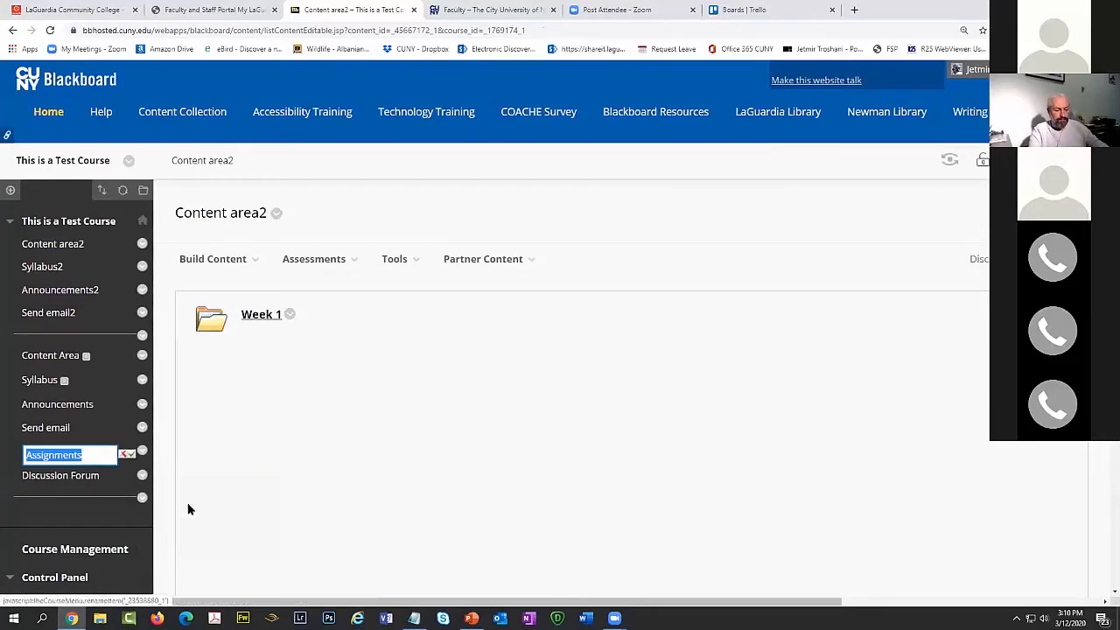
click(131, 454)
Add a content area named "Assignments2" that is available to users, and move it directly below Send email2 in the course menu.
click(11, 190)
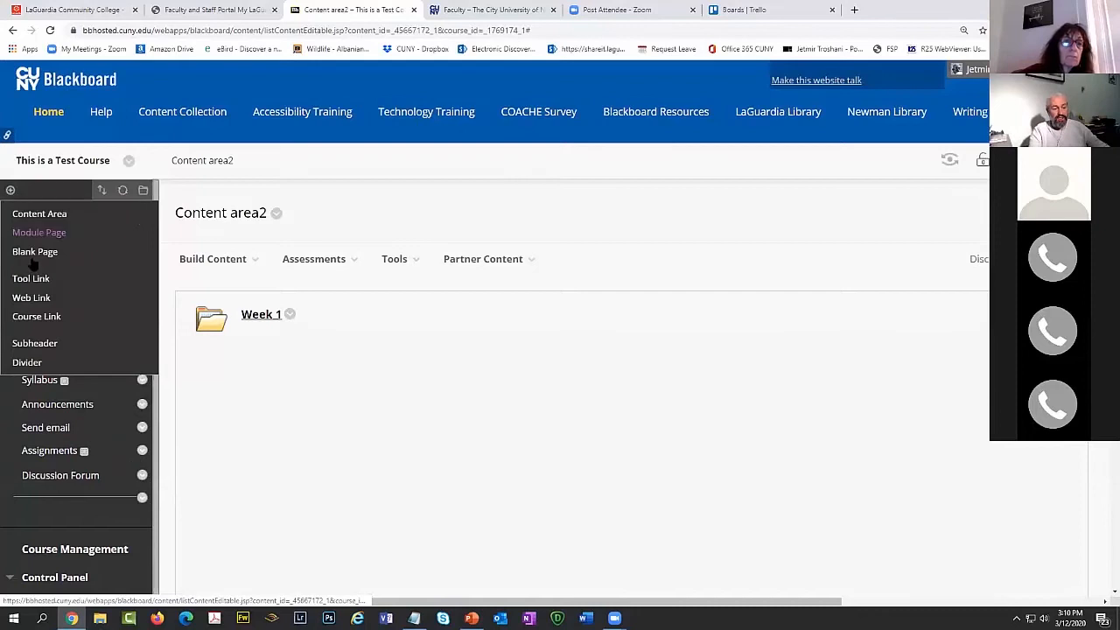
click(45, 216)
text(Assignments2)
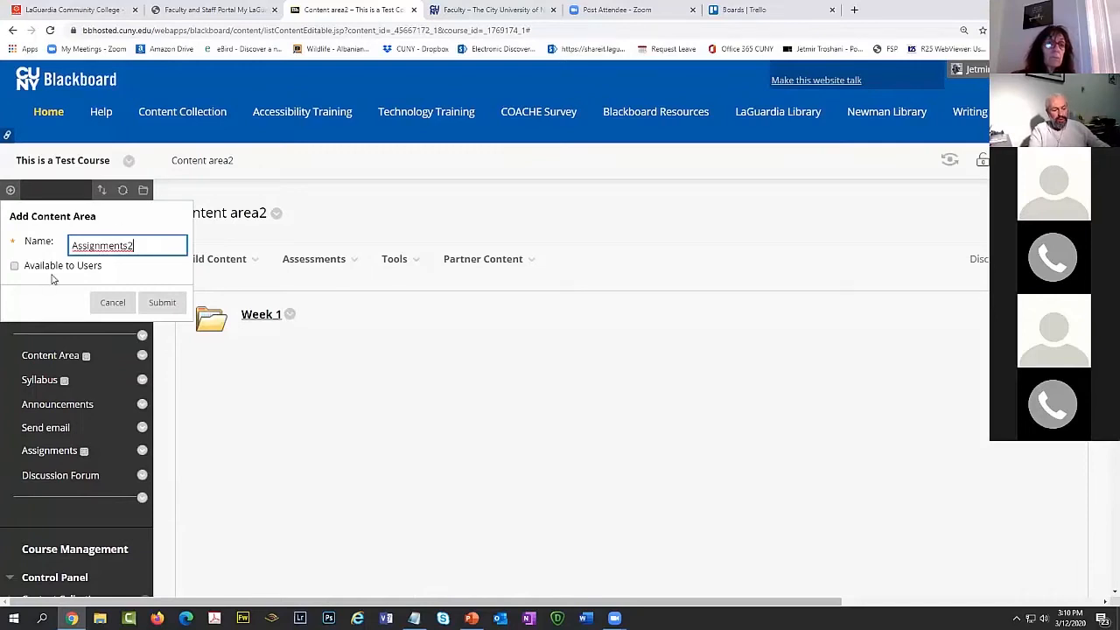
click(14, 266)
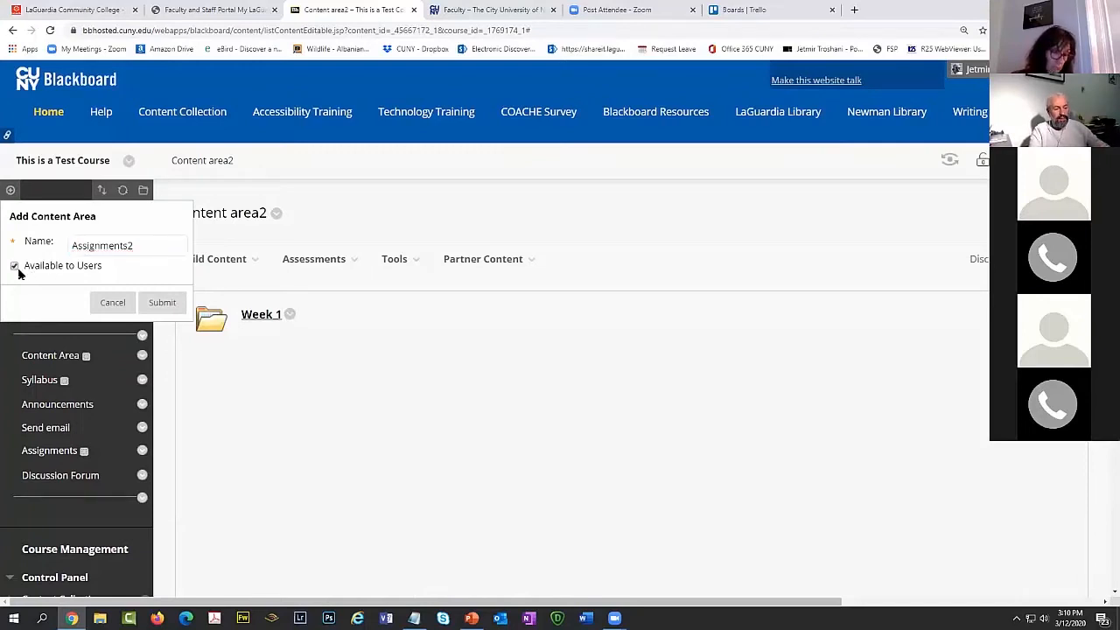
click(165, 303)
drag(7, 517, 6, 331)
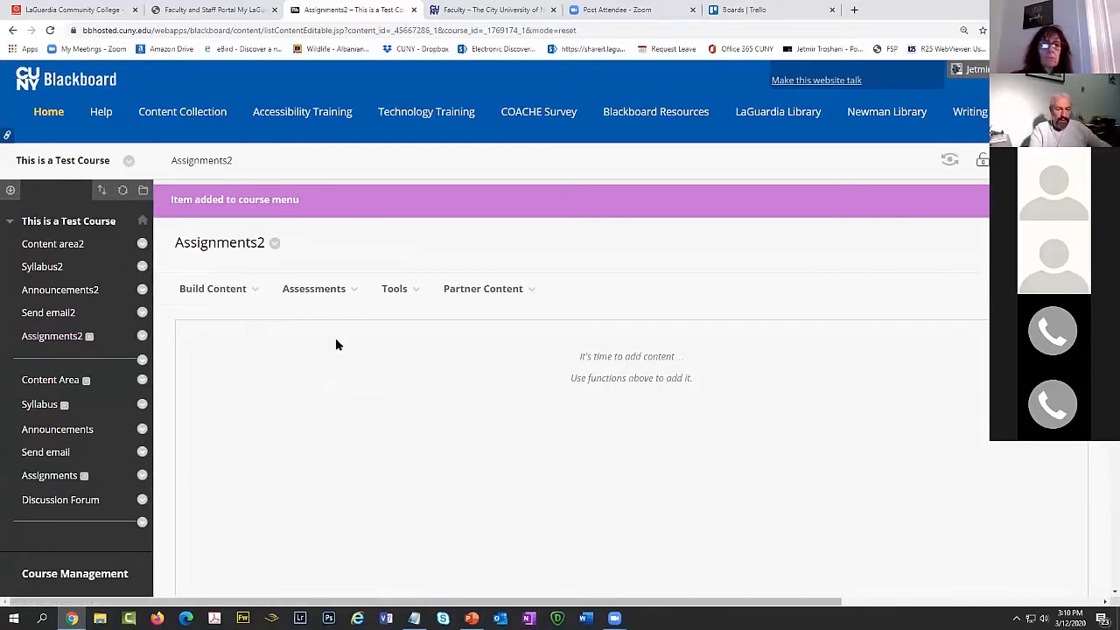
Start a new assignment in Assignments2 and name it "Assignment 1".
click(329, 290)
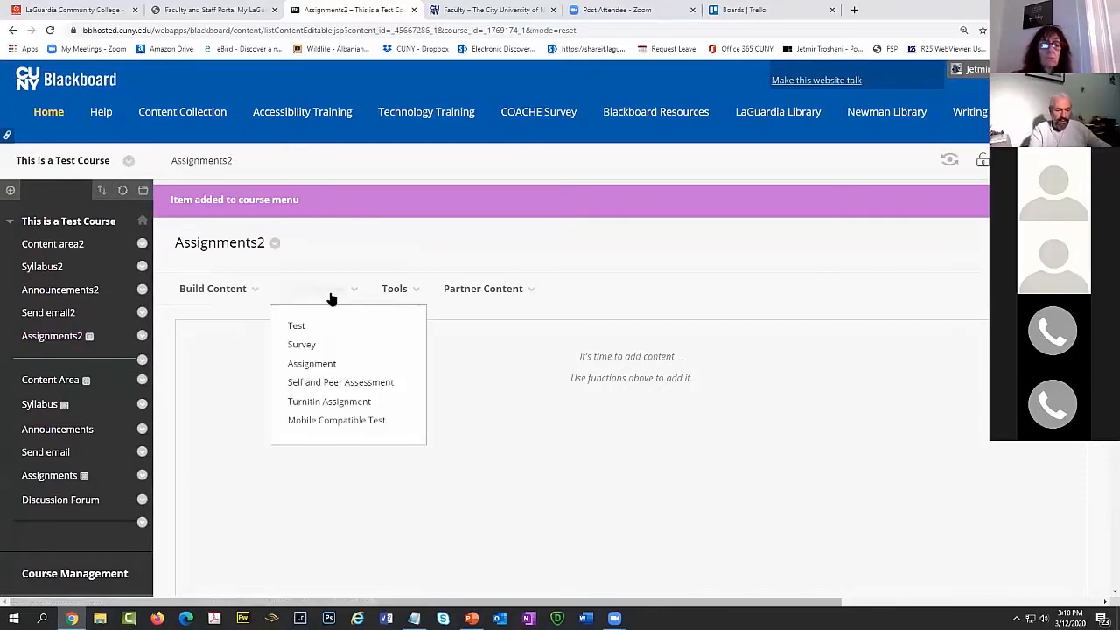
click(363, 372)
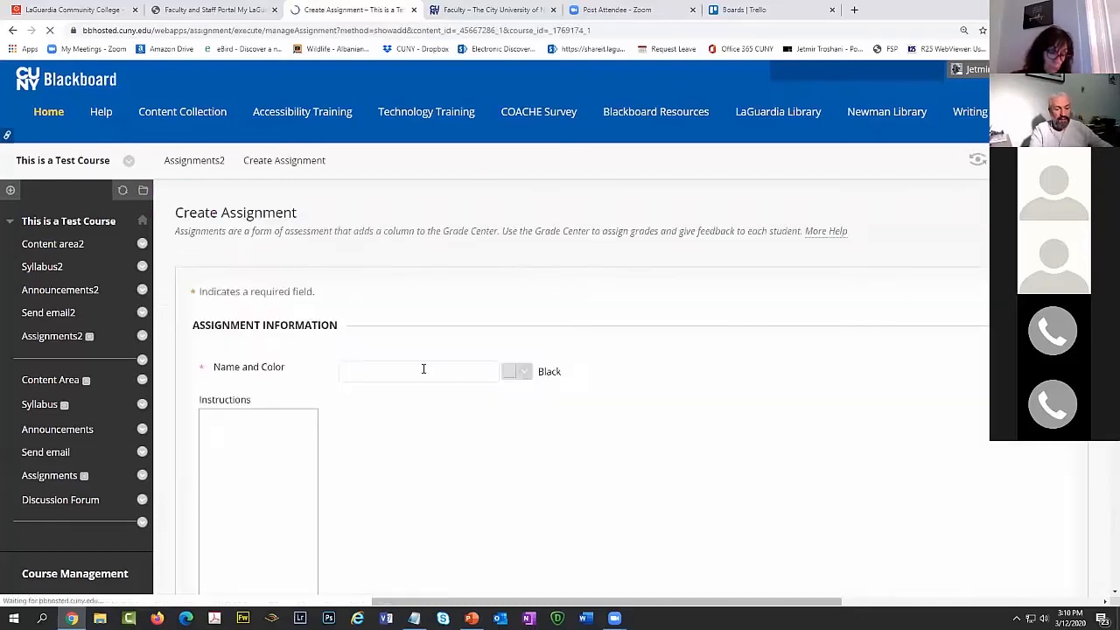
text(Assignments)
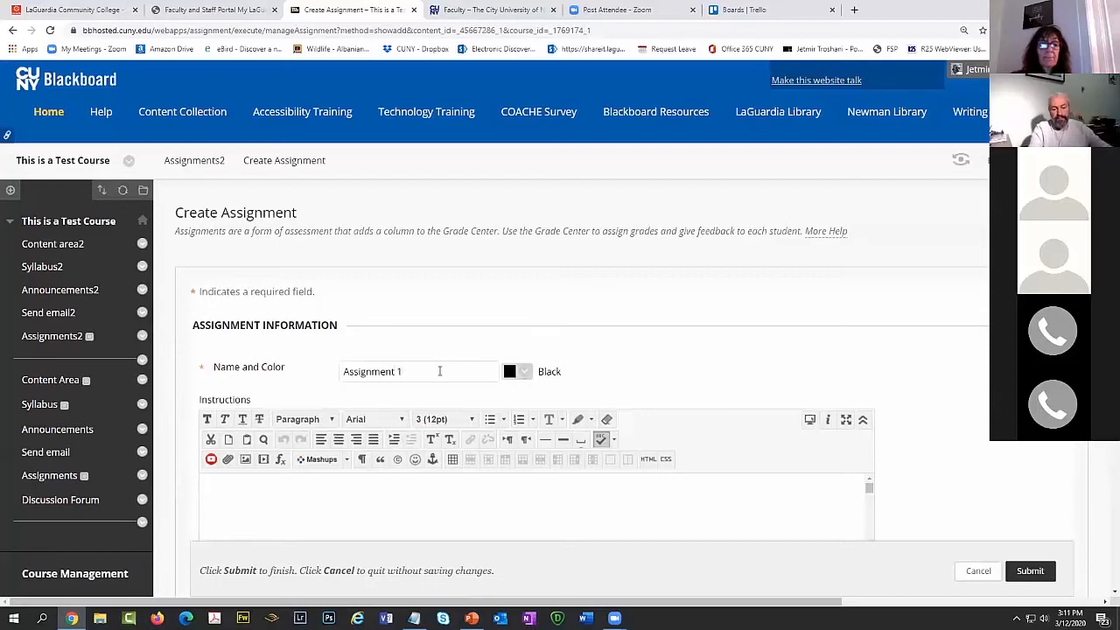
click(440, 371)
Place the cursor in the Instructions field and try to submit the assignment without instructions or a Points Possible value.
scroll(651, 350, down, 2)
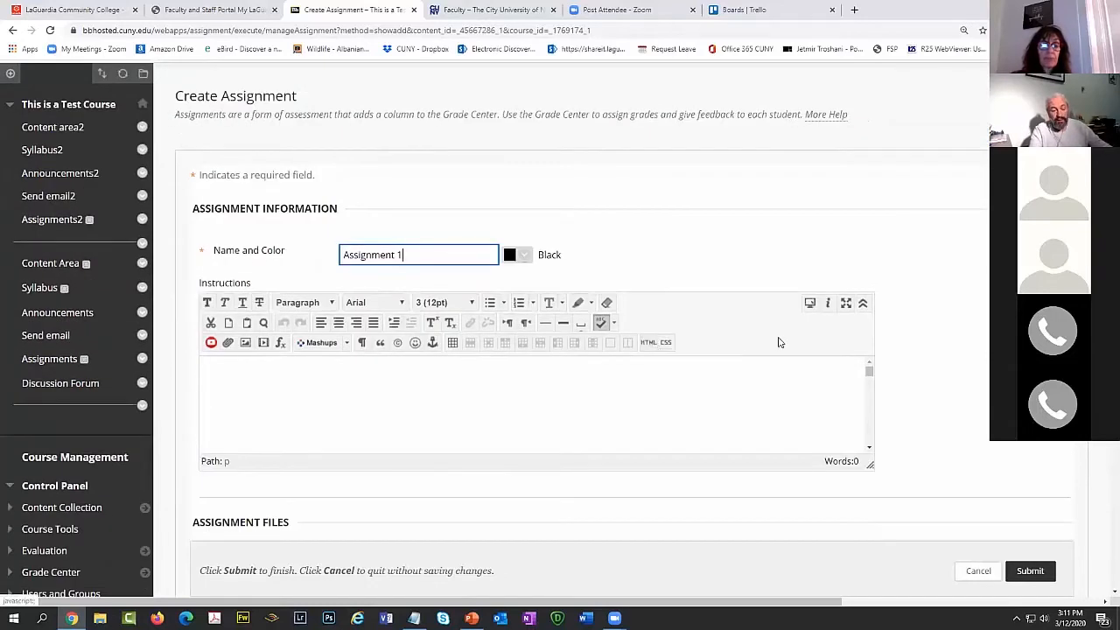
click(253, 410)
click(248, 400)
click(248, 400)
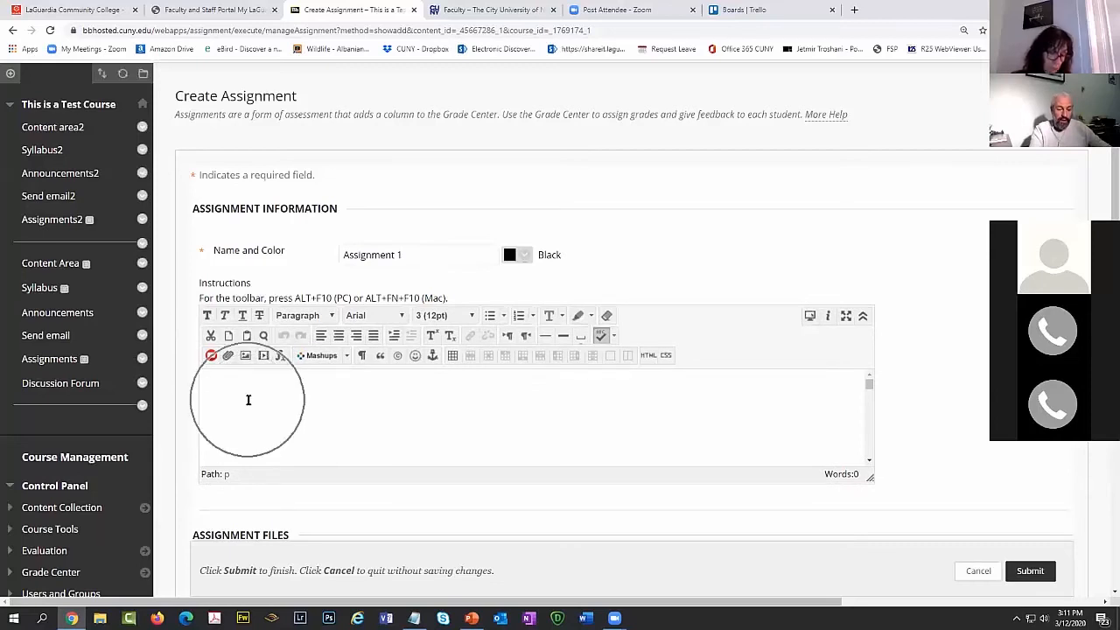
click(247, 400)
key(ctrl)
key(ctrl)
key(ctrl)
key(ctrl)
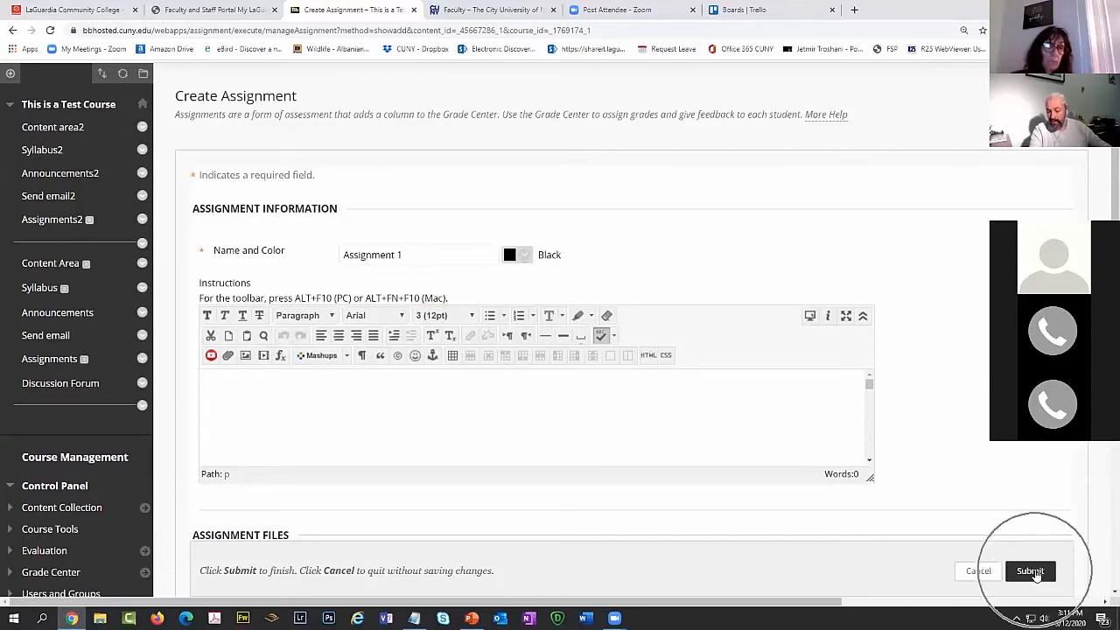
click(1033, 571)
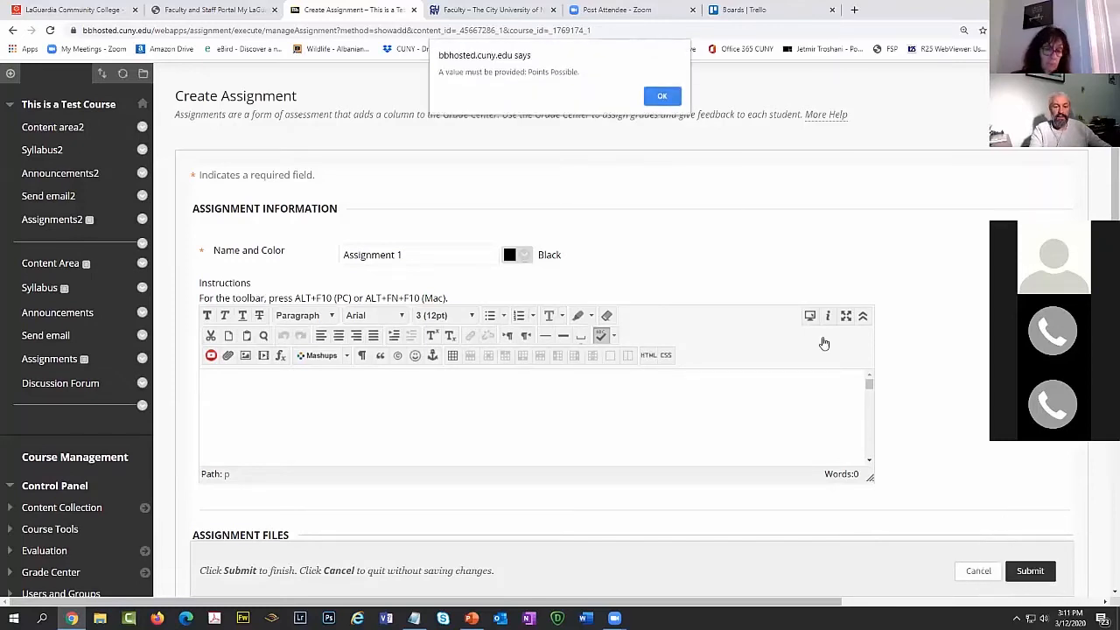
click(663, 96)
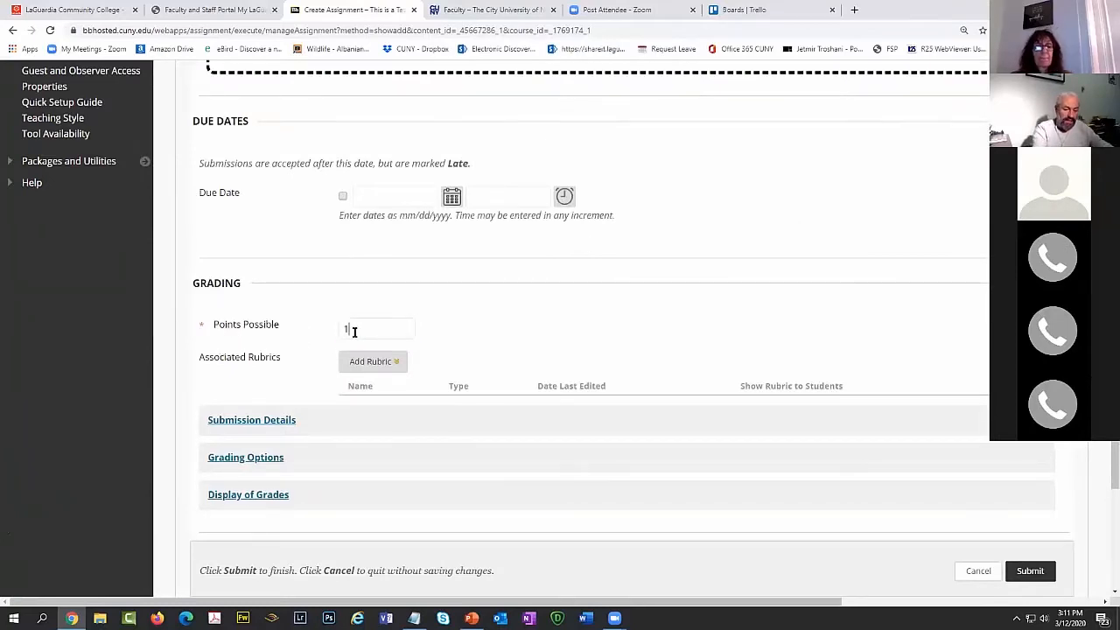
Set the assignment's Points Possible to 100 and submit the assignment.
click(467, 321)
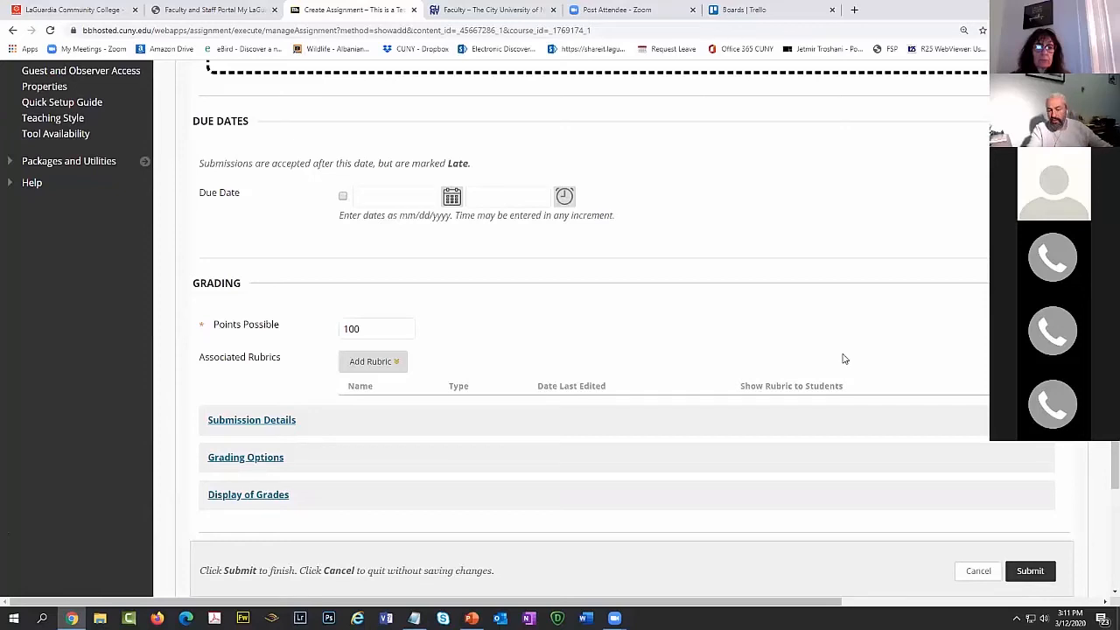
click(1031, 571)
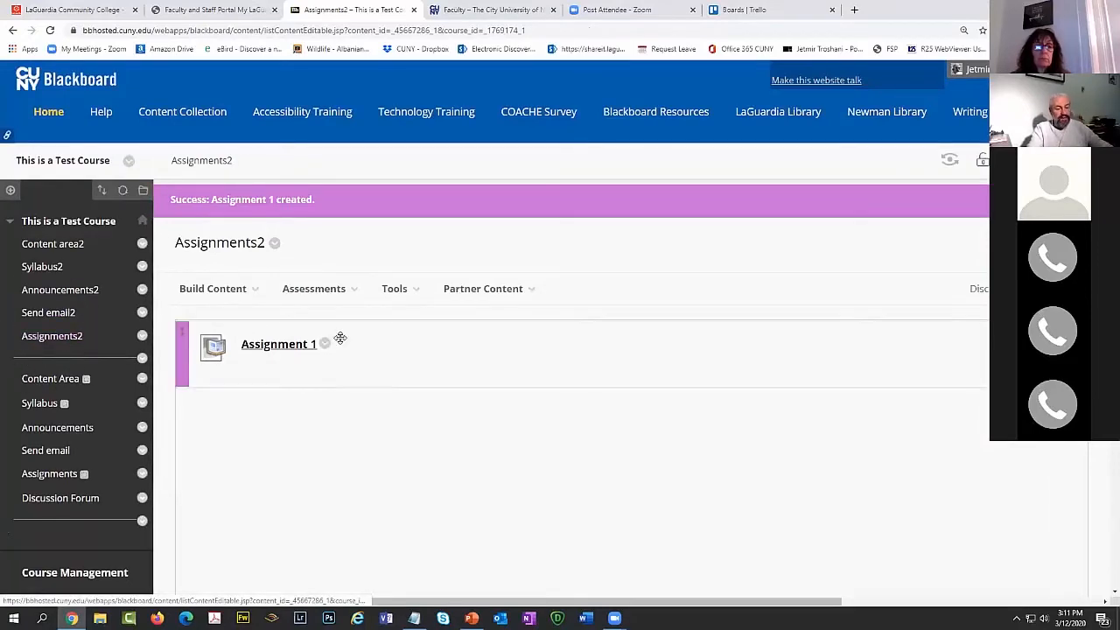
Open Assignment 1 and examine its submission form, including the text submission and file attachment options.
click(289, 346)
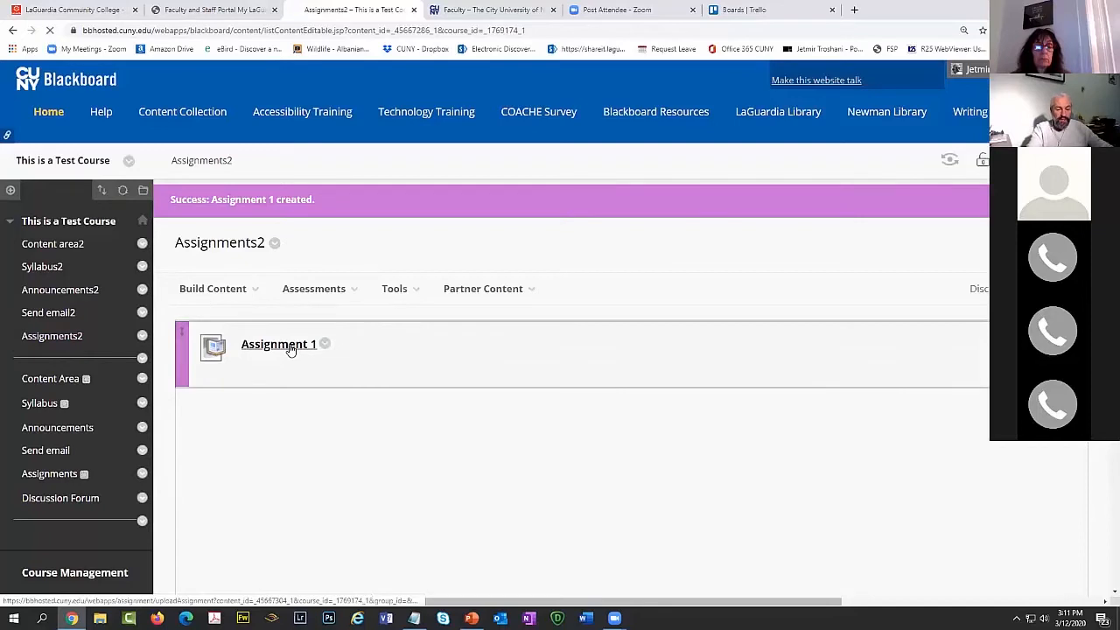
scroll(420, 324, down, 3)
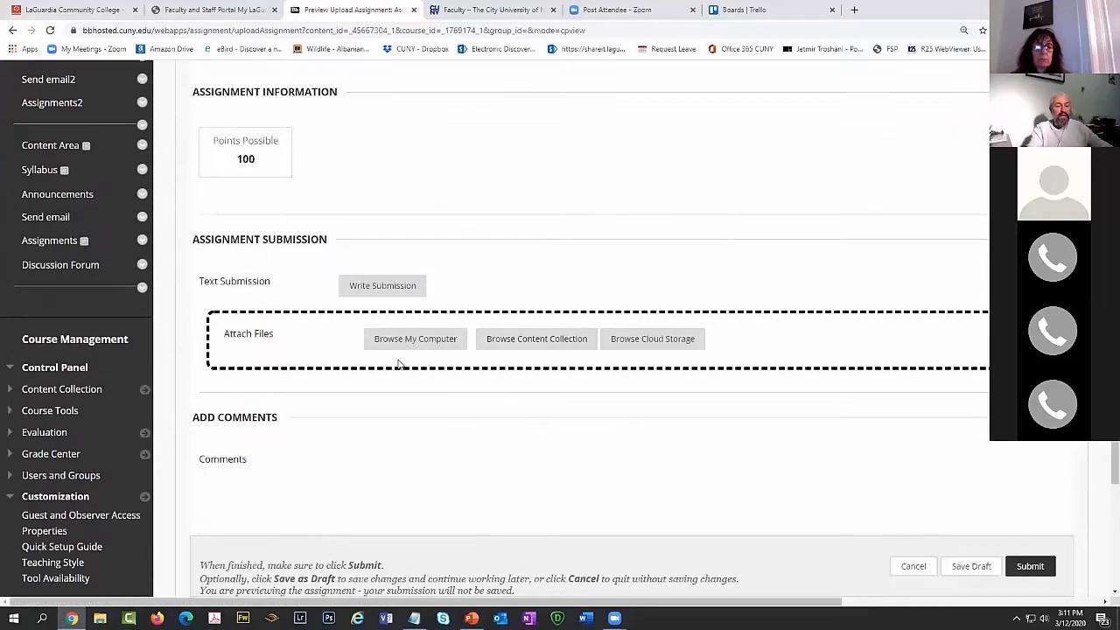
click(379, 295)
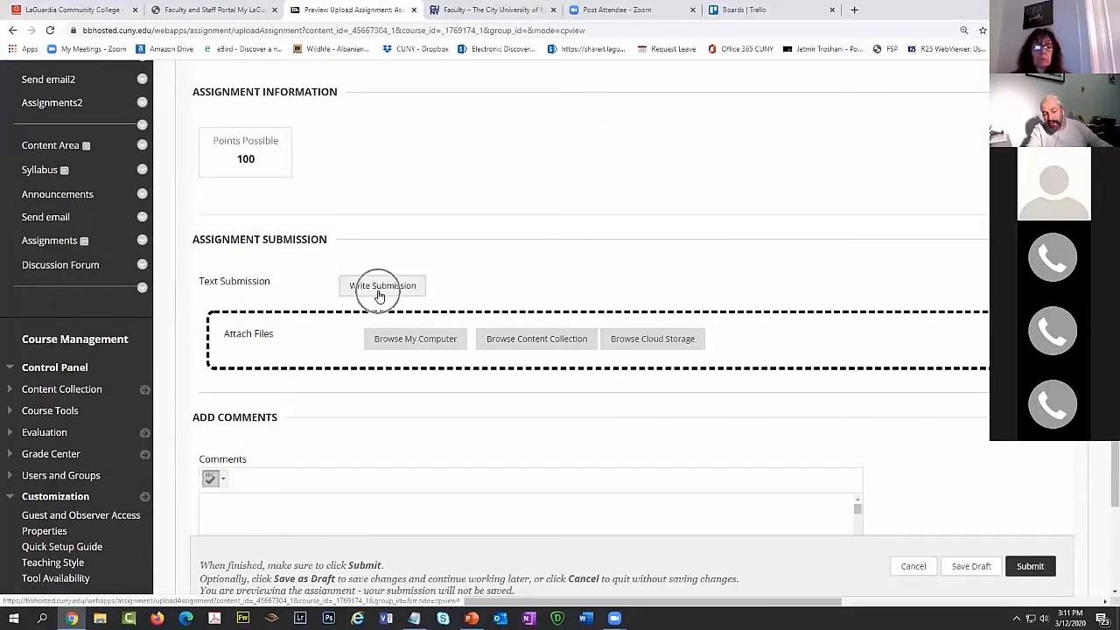
click(379, 294)
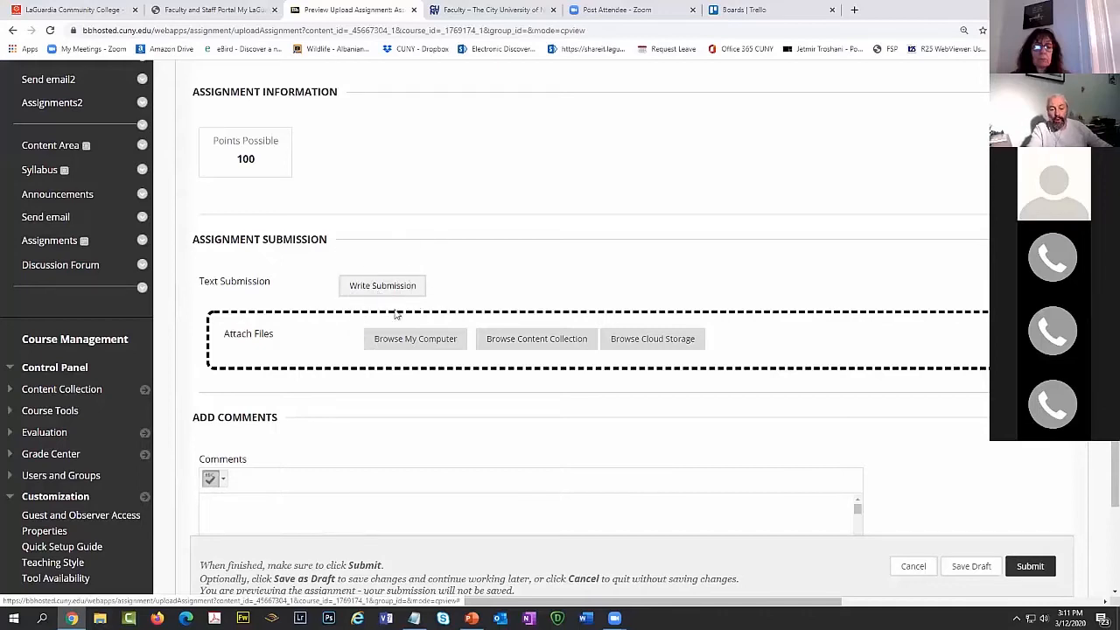
click(416, 339)
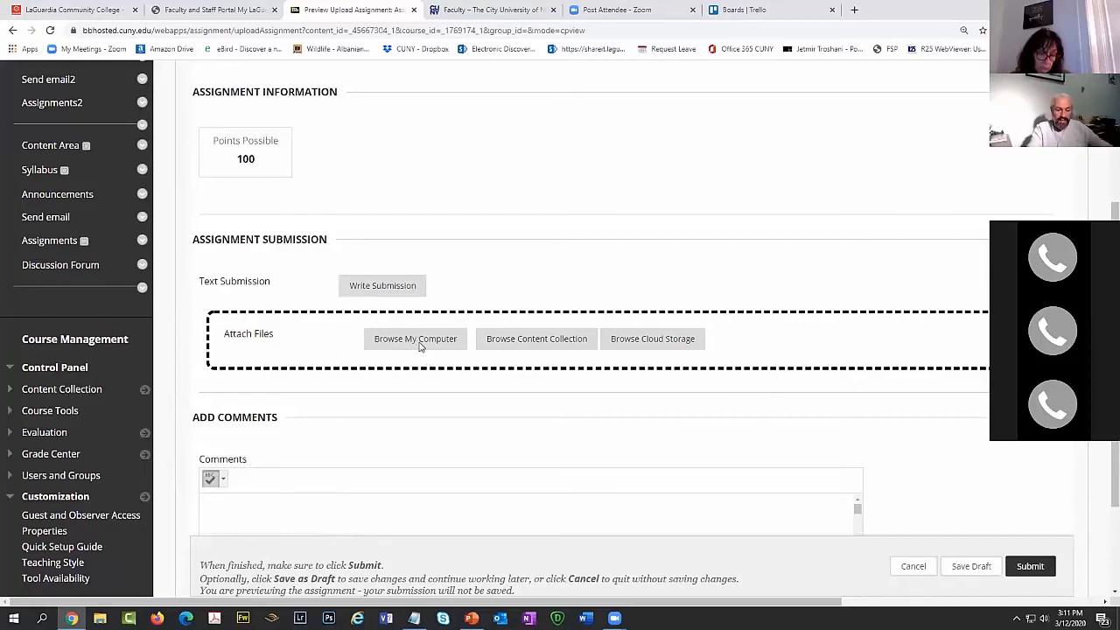
click(1030, 568)
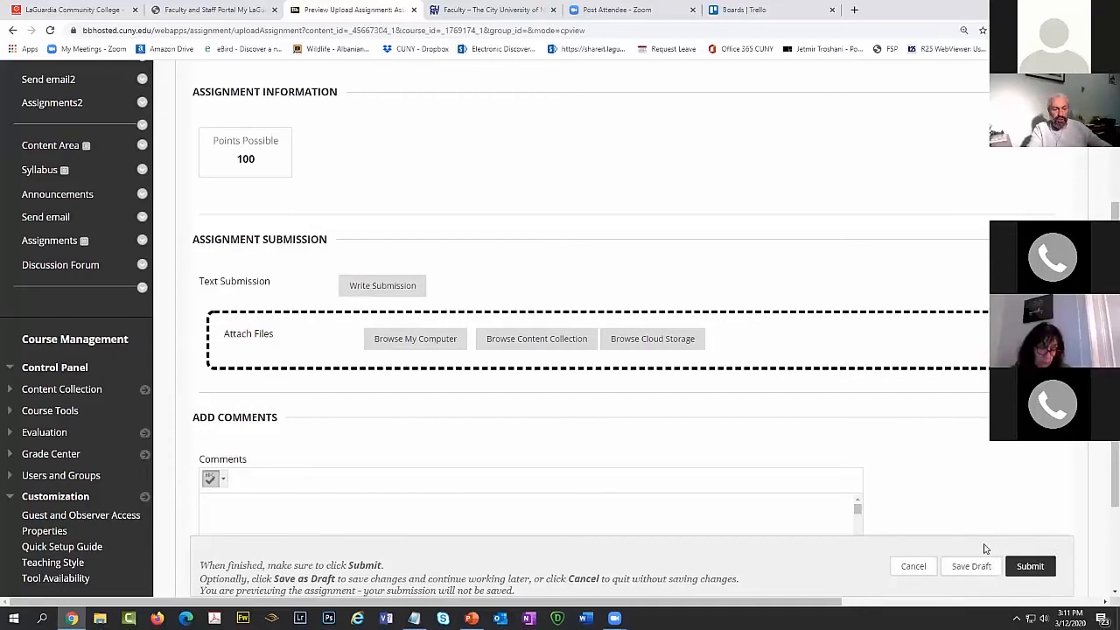
Open the Full Grade Center and look through the student rows and grade columns.
scroll(144, 449, down, 3)
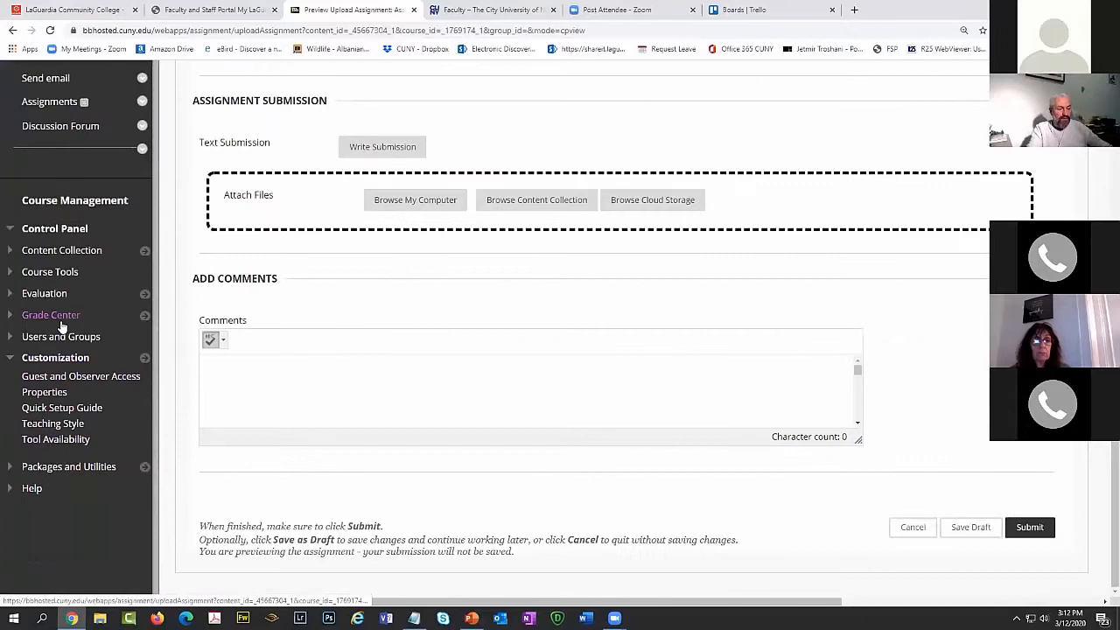
click(61, 317)
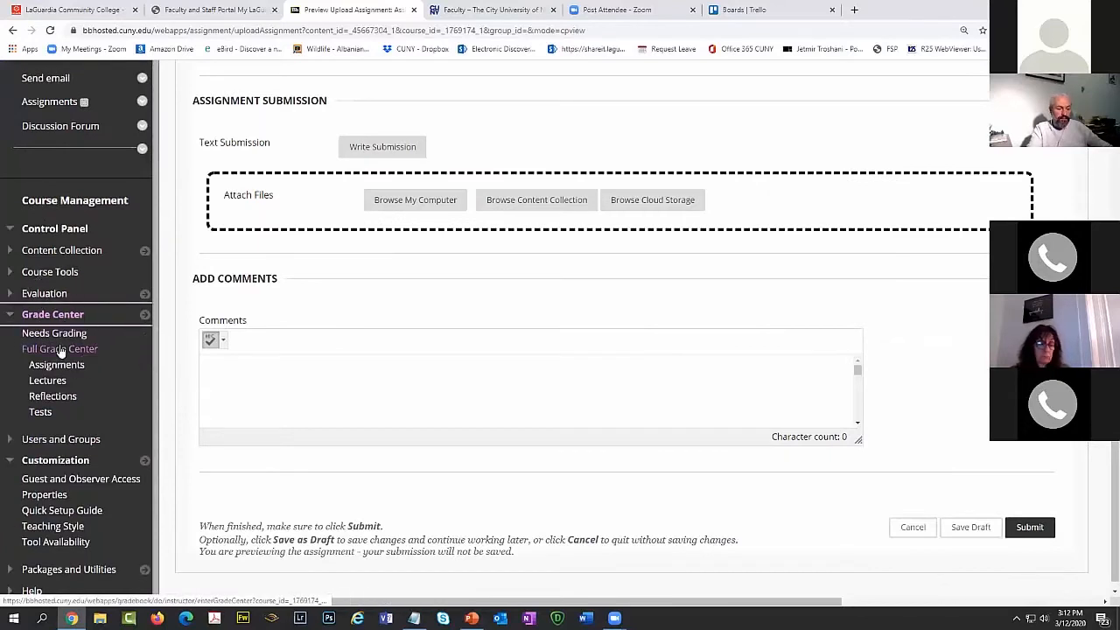
click(62, 350)
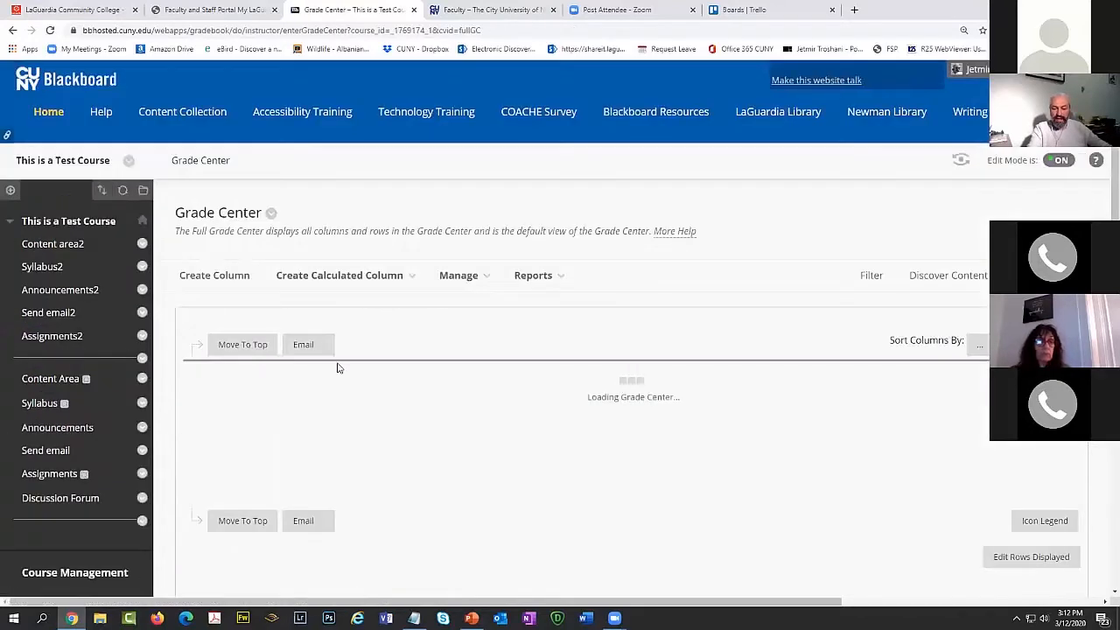
scroll(902, 422, down, 1)
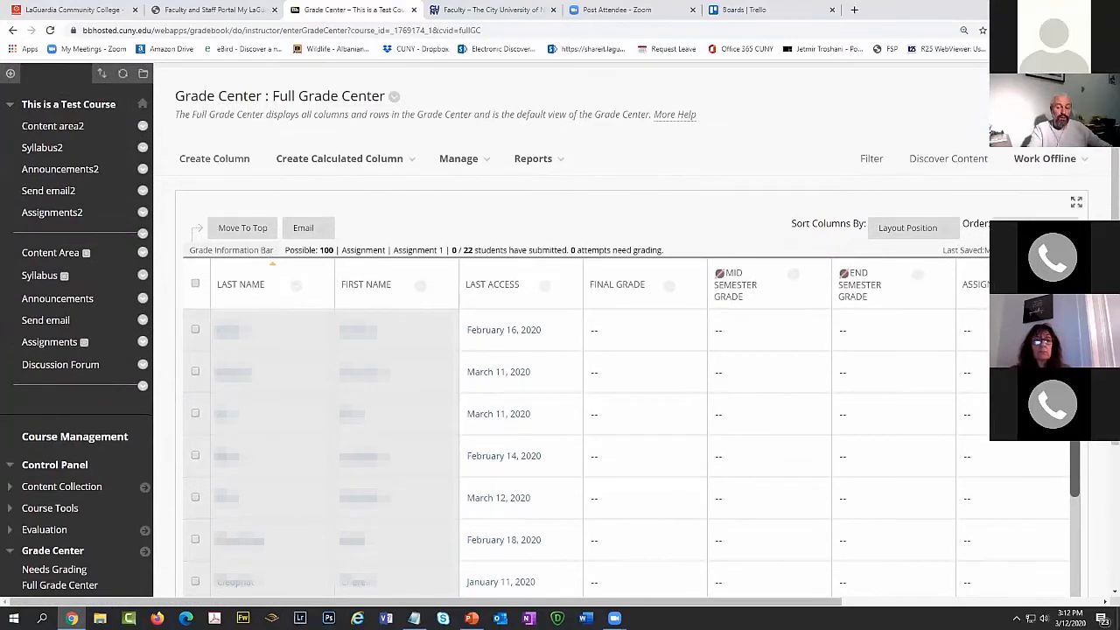
scroll(350, 365, down, 2)
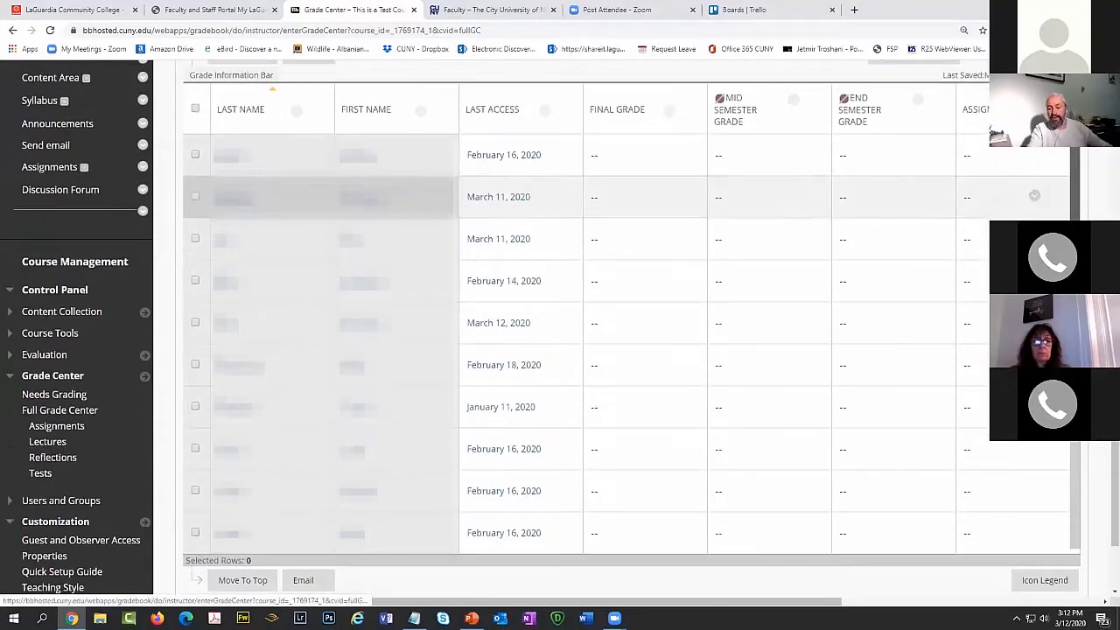
scroll(350, 365, down, 1)
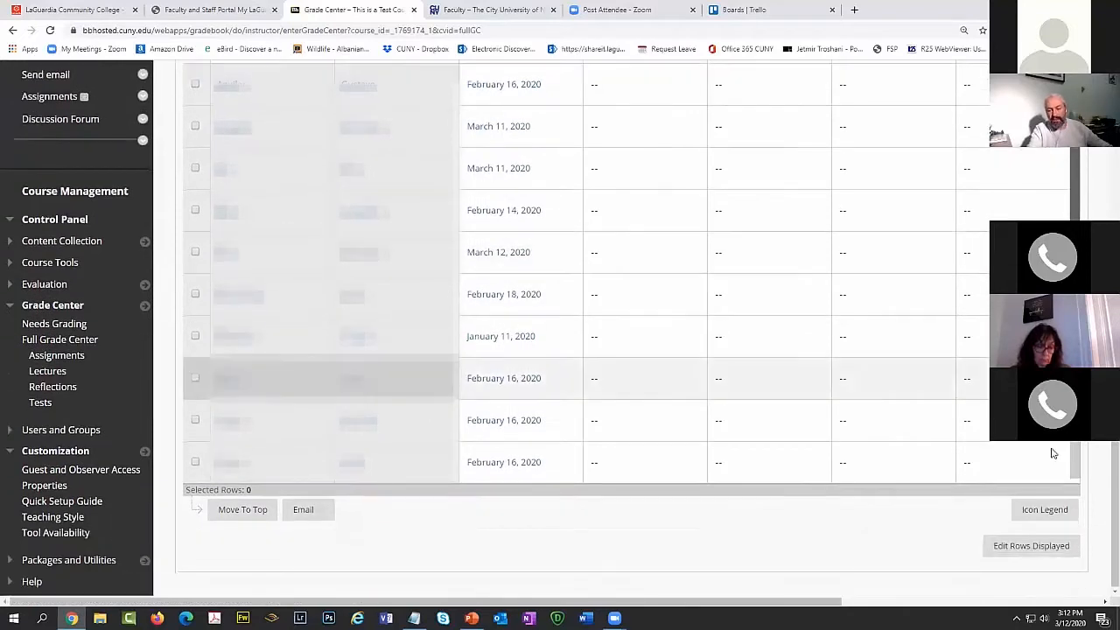
Show the Grade Center's icon legend, highlight the Needs Grading entry, and close the legend.
click(1061, 512)
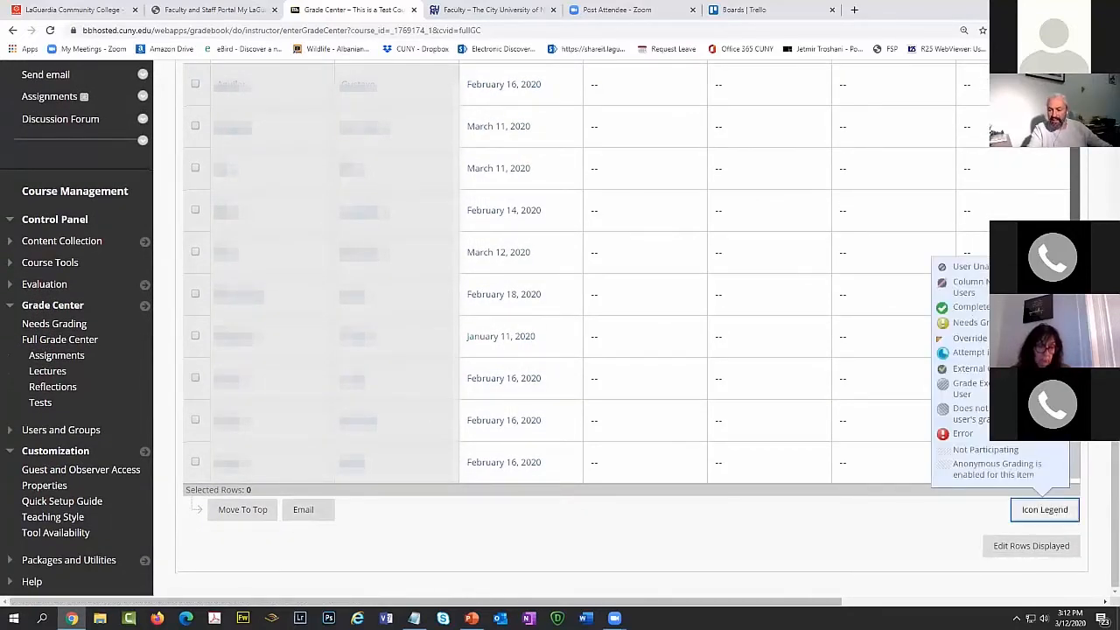
drag(954, 323, 987, 329)
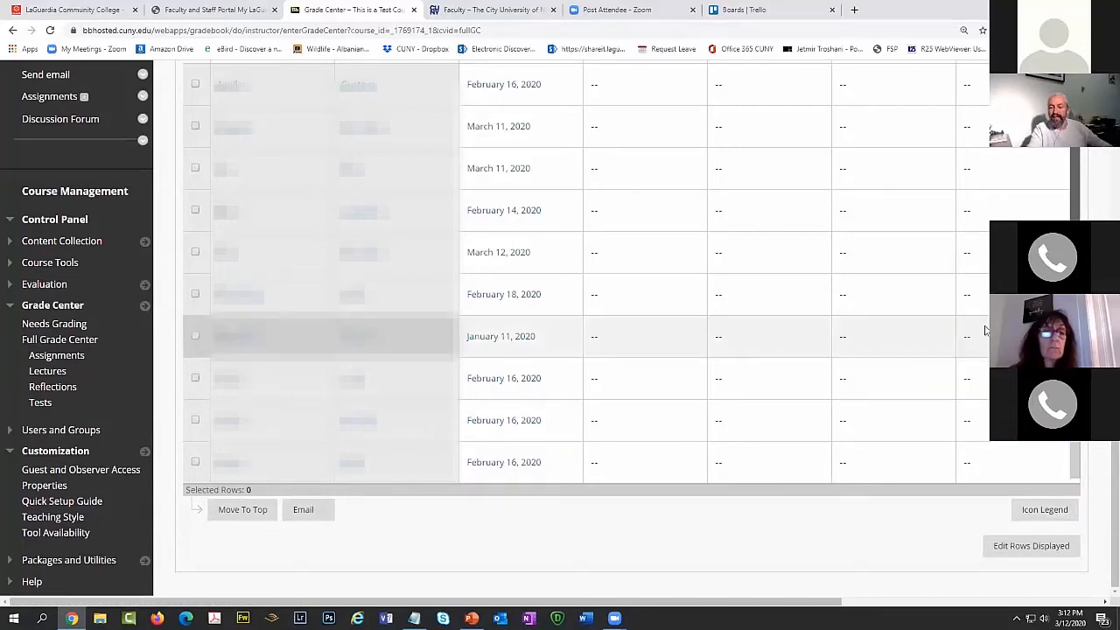
click(1036, 520)
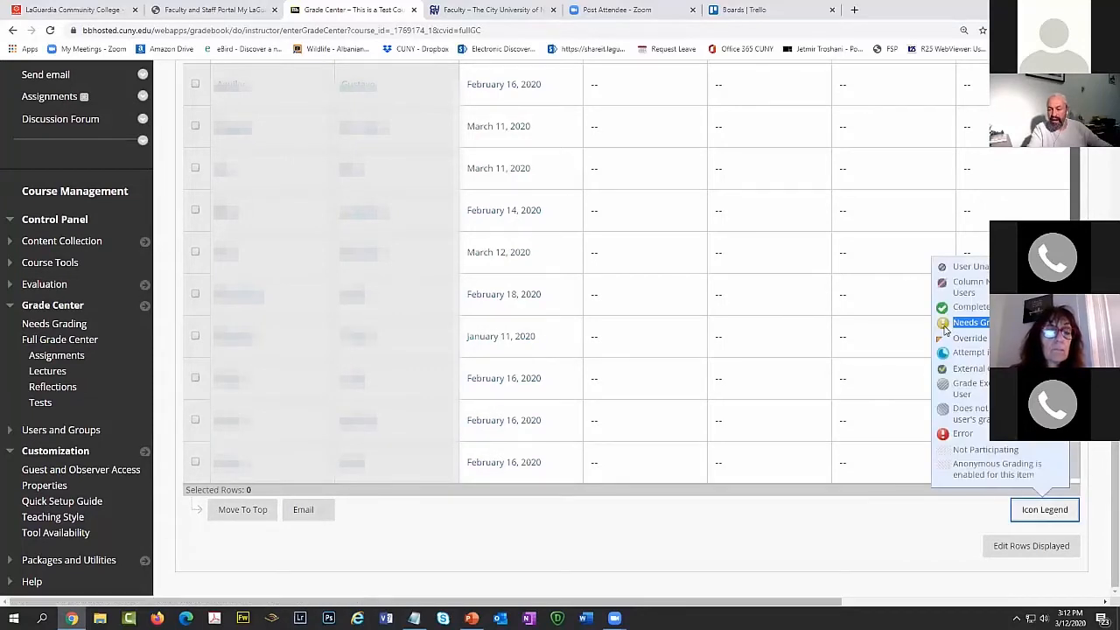
key(ctrl)
key(ctrl)
key(ctrl)
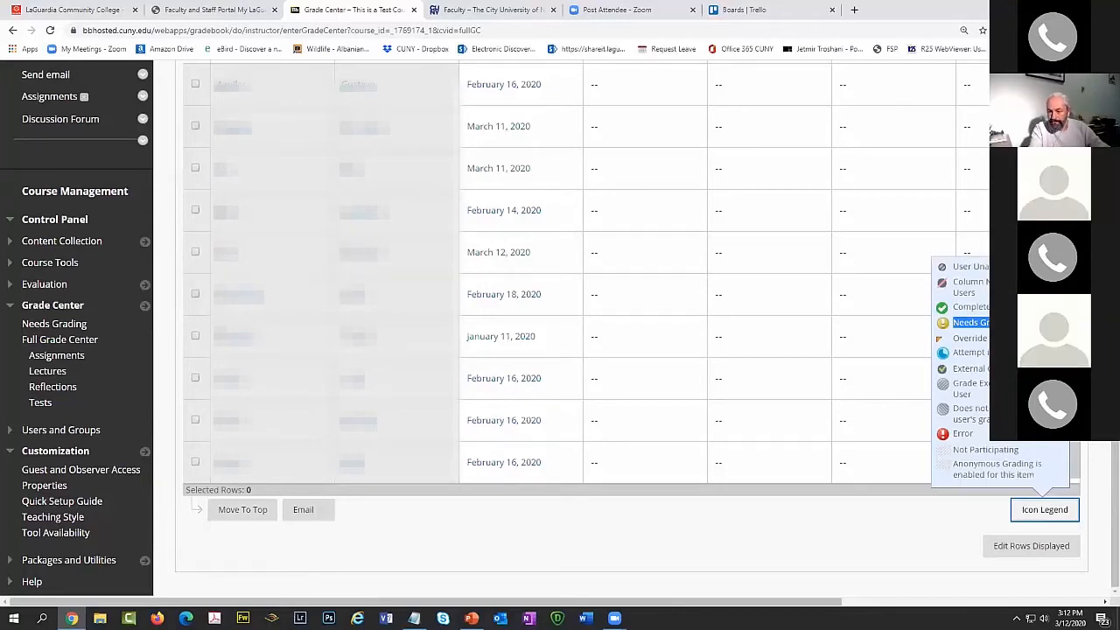
click(1093, 236)
Copy the name of the existing Discussion Forum link in the course menu without renaming the link.
scroll(624, 226, up, 2)
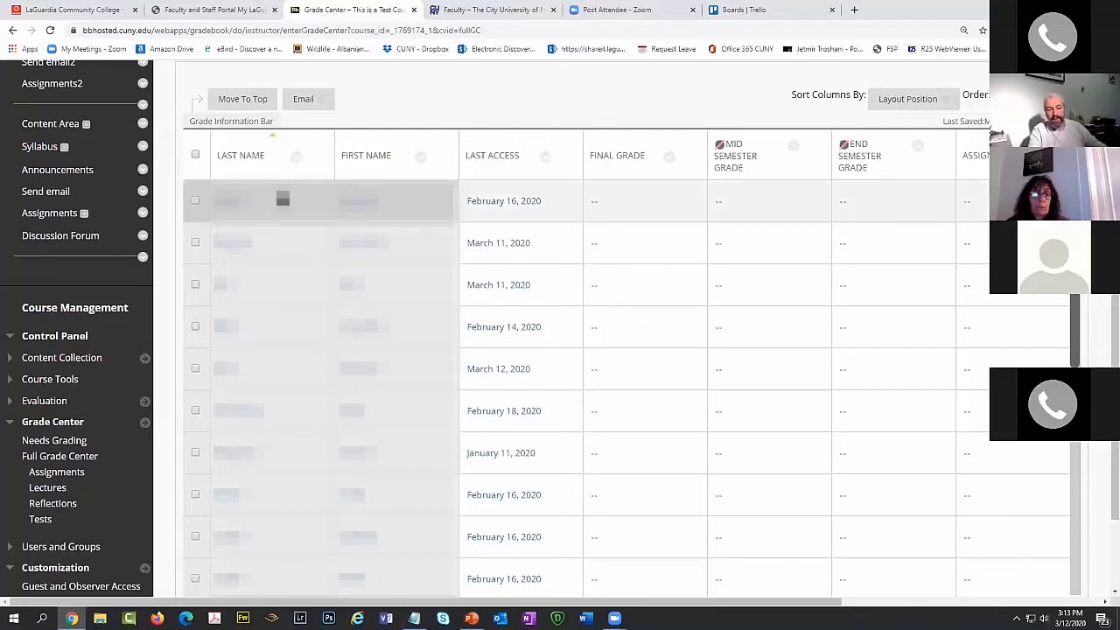
click(142, 237)
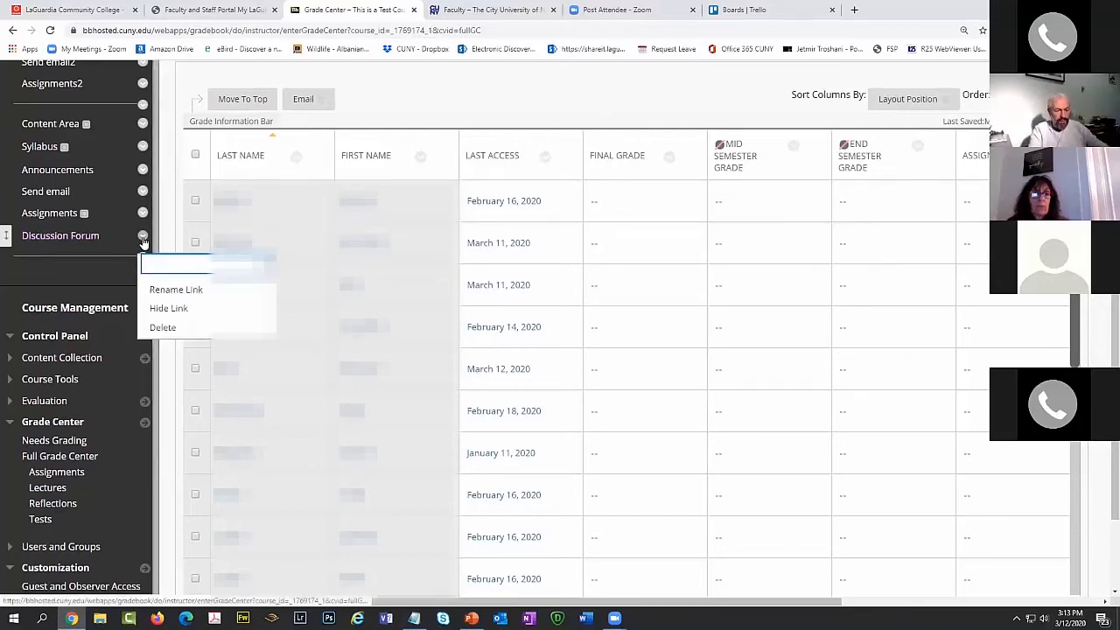
click(180, 289)
key(ctrl+c)
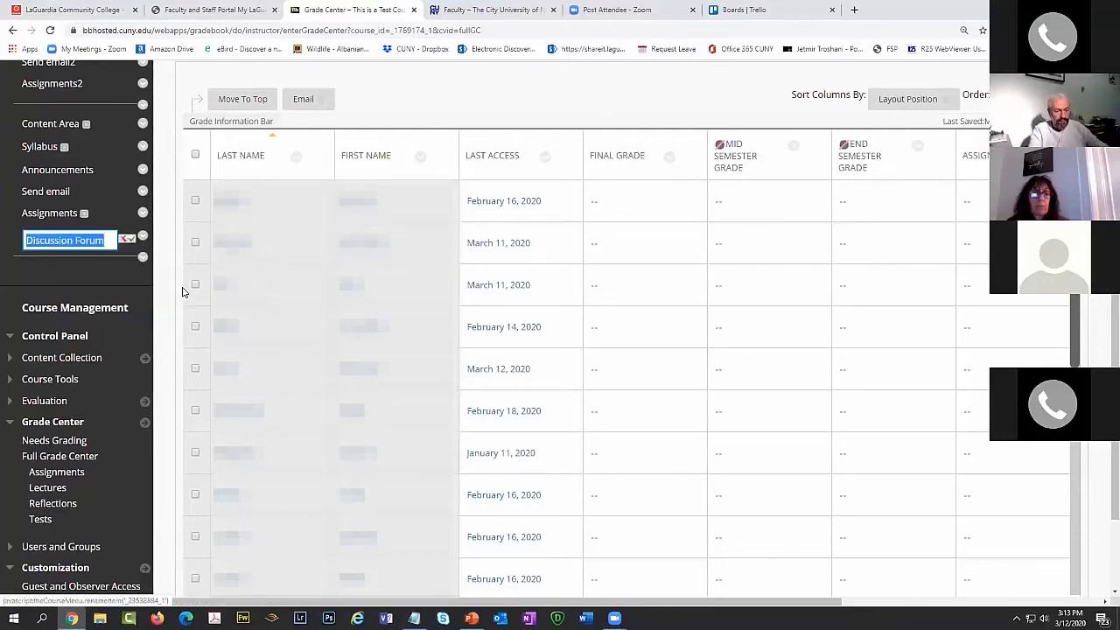
click(127, 239)
Start a new tool link in the course menu and name it "Discussion Forum2".
click(10, 190)
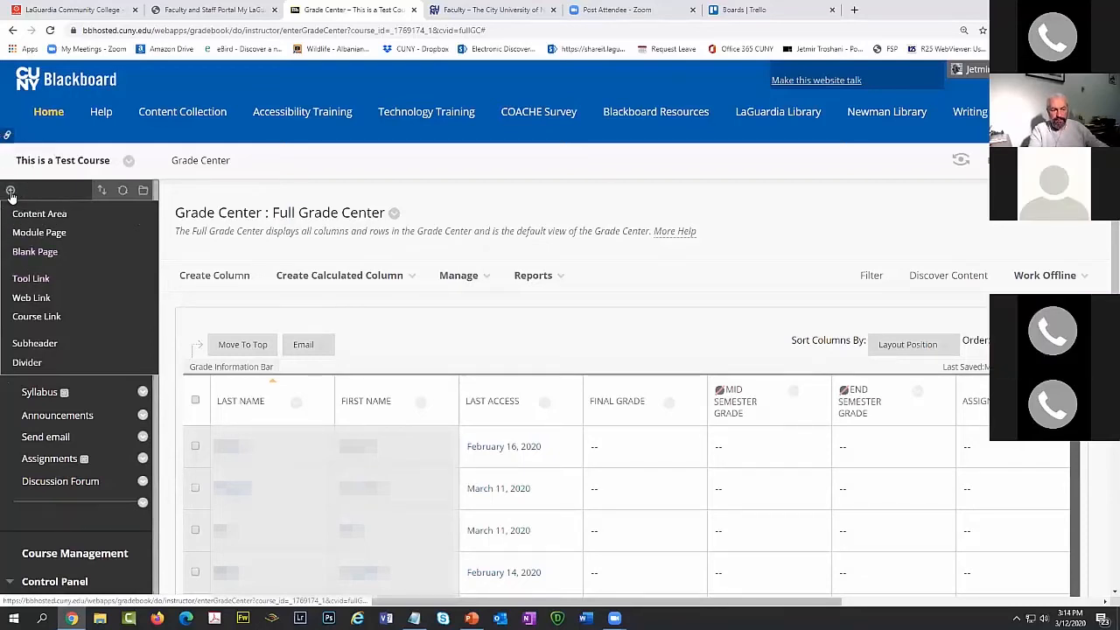
click(47, 284)
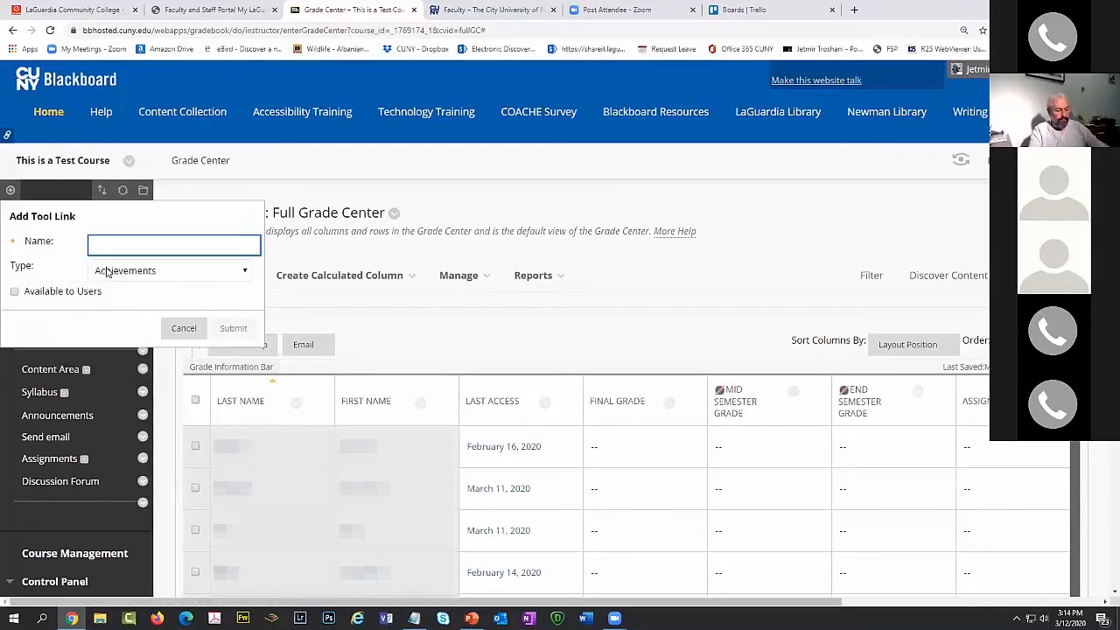
key(ctrl+v)
click(190, 248)
text(2)
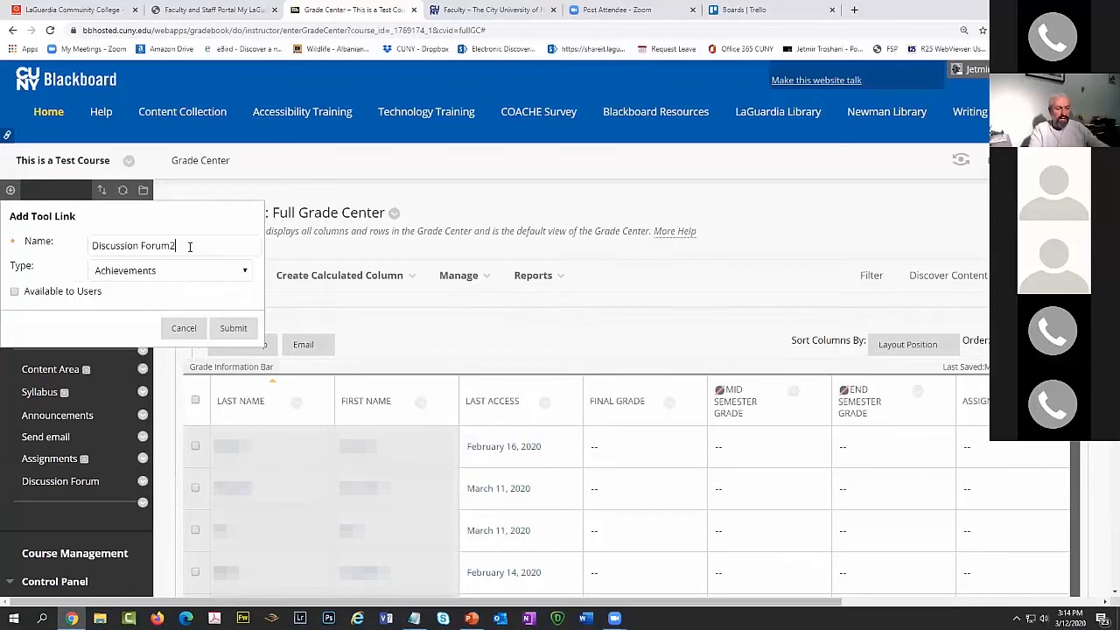
Set the tool link's type to Discussion Board, make it available to users, and submit it.
click(166, 270)
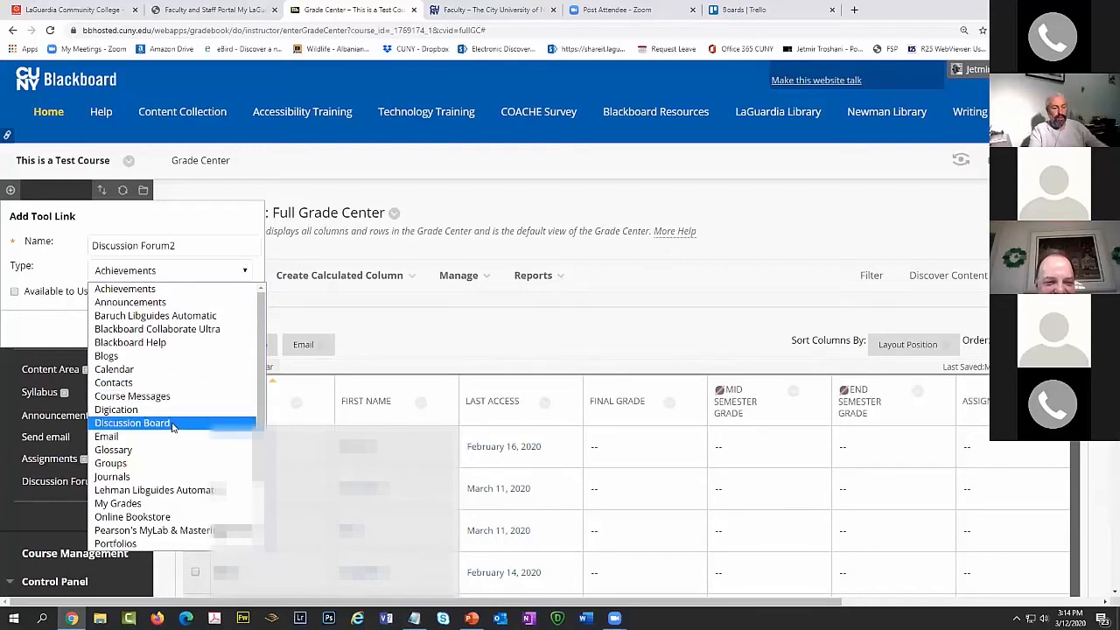
click(172, 425)
click(165, 244)
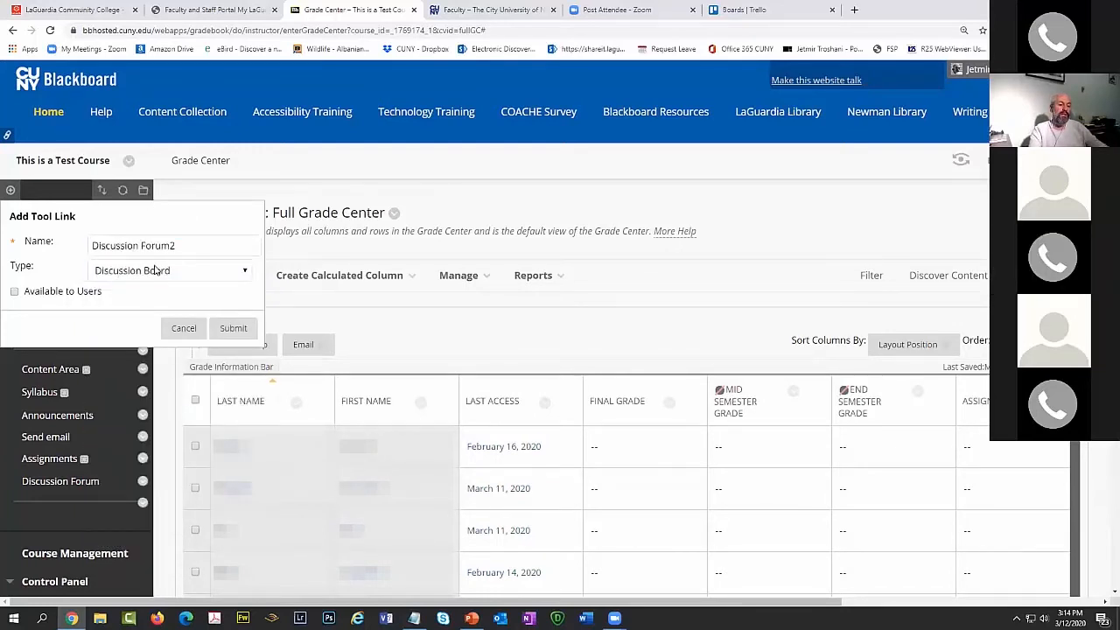
key(ctrl)
key(Tab)
key(ctrl)
click(14, 294)
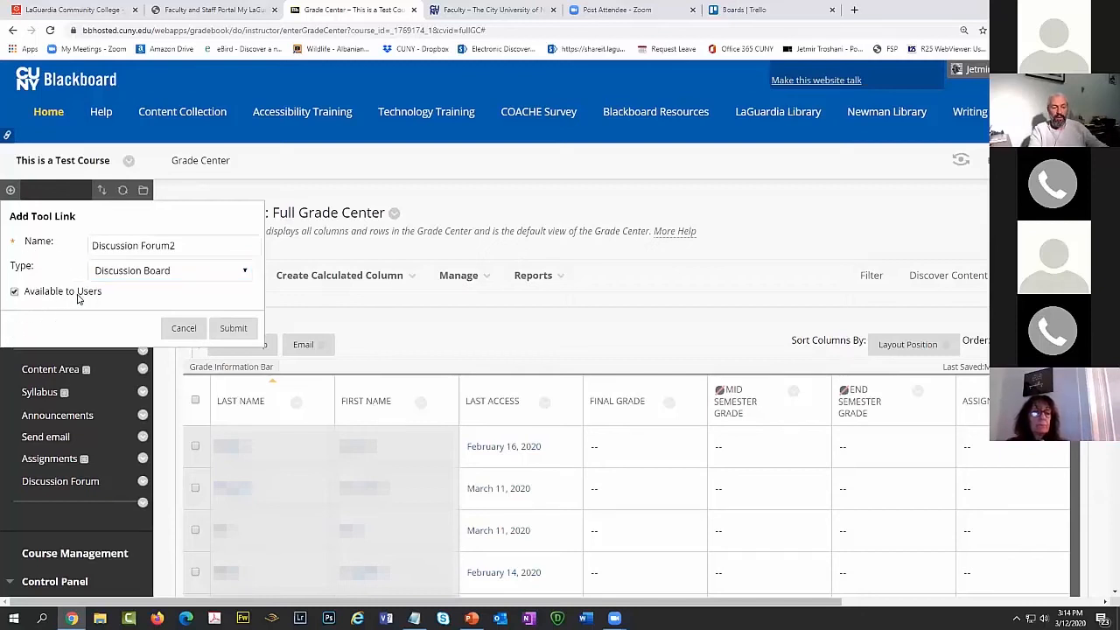
click(234, 329)
Move Discussion Forum2 directly below Assignments2 in the course menu.
drag(6, 520, 6, 349)
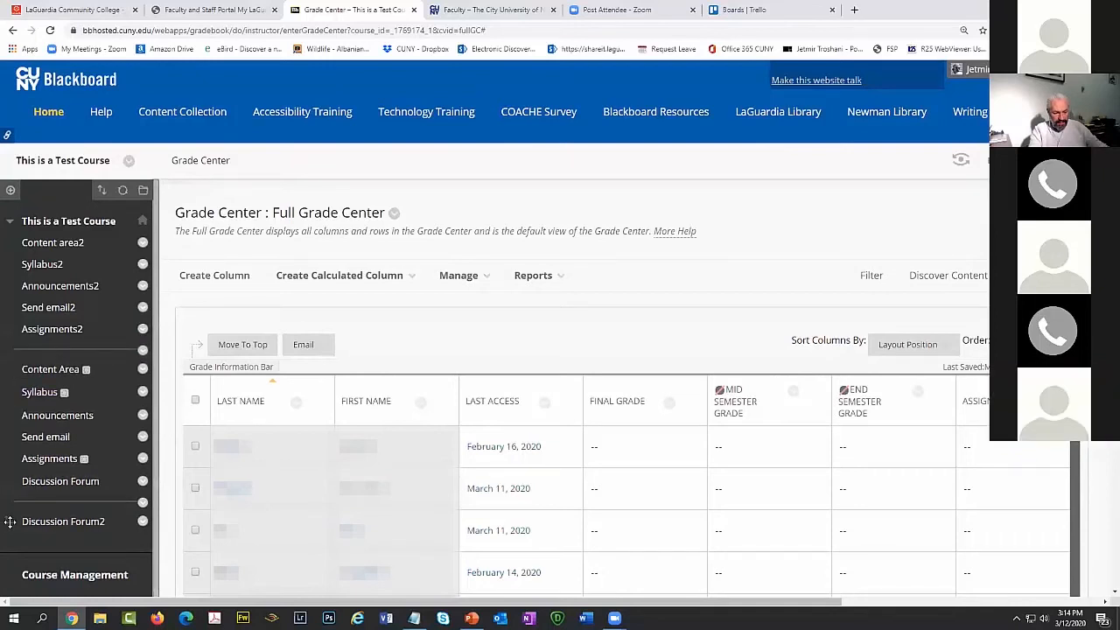
click(49, 244)
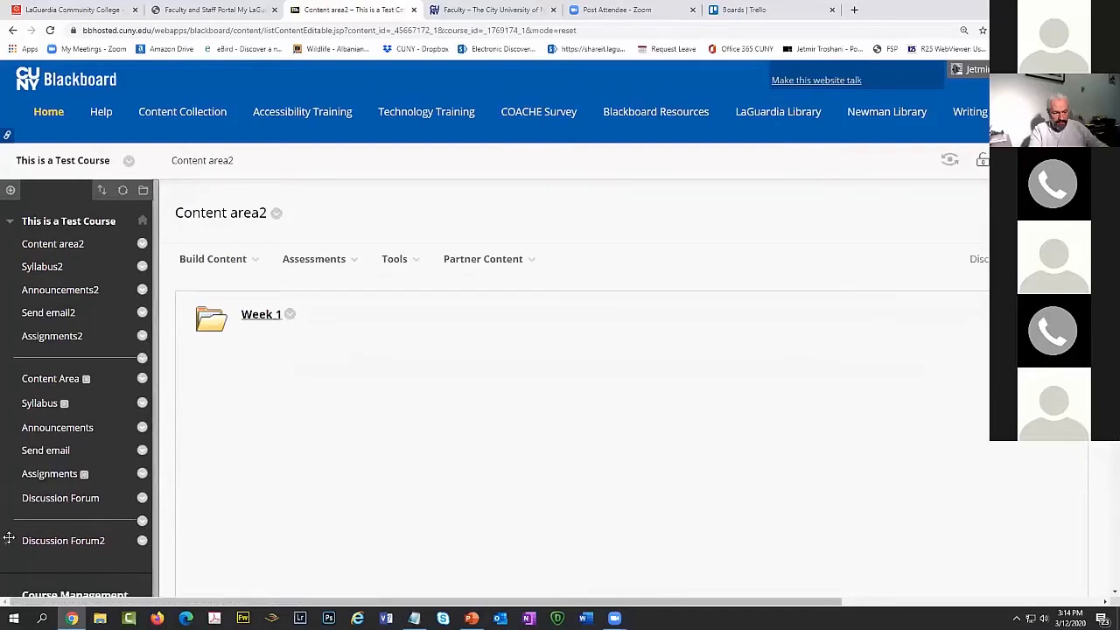
drag(6, 540, 10, 359)
Open Discussion Forum2, start a new forum, and name it "Q/A".
click(79, 366)
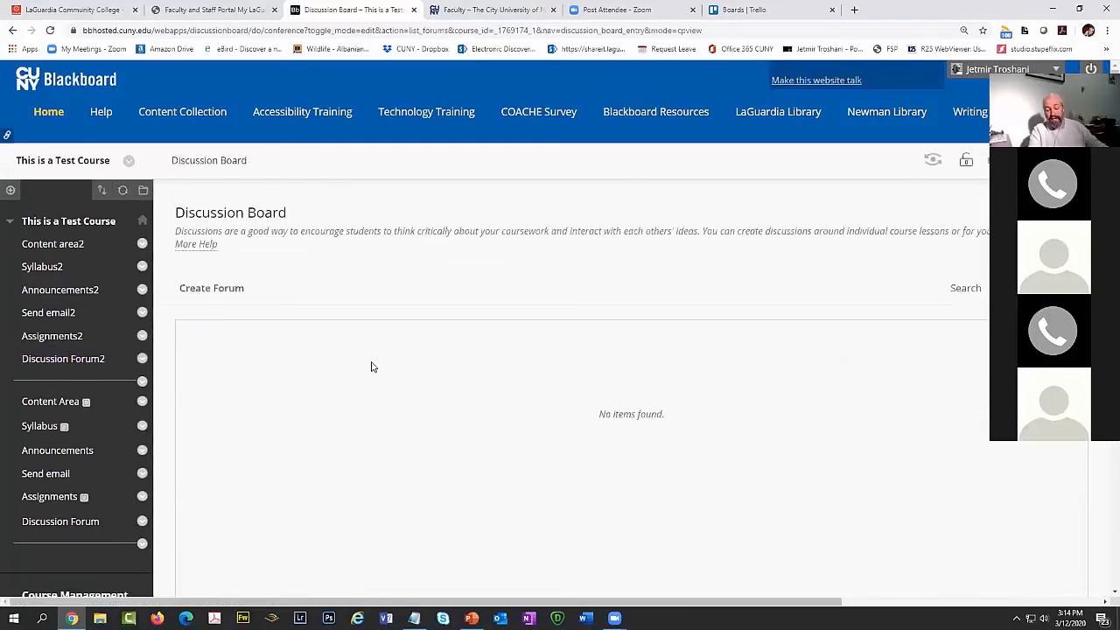
click(59, 365)
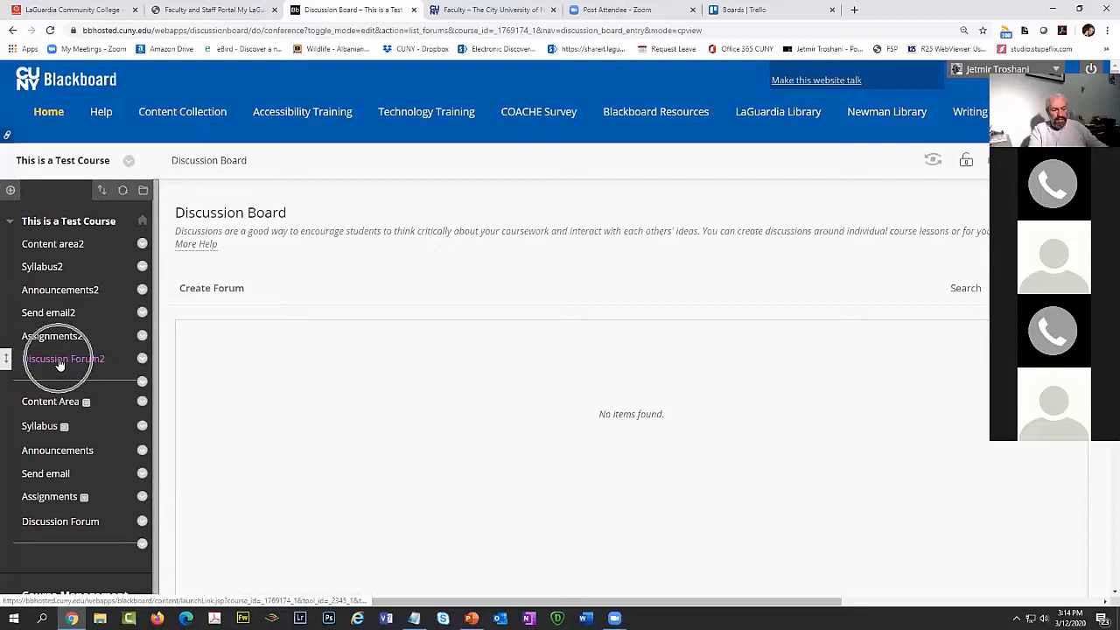
click(218, 293)
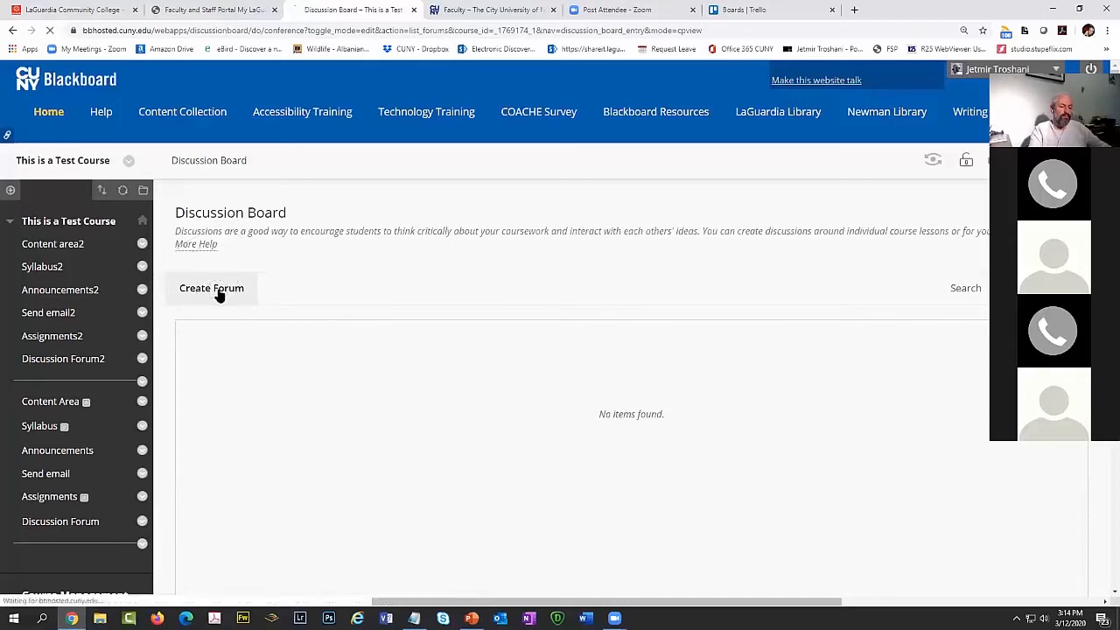
text(Q/A)
Enter "DFBDFBDFB" as the Q/A forum's description and look over the availability settings below it.
scroll(359, 350, down, 2)
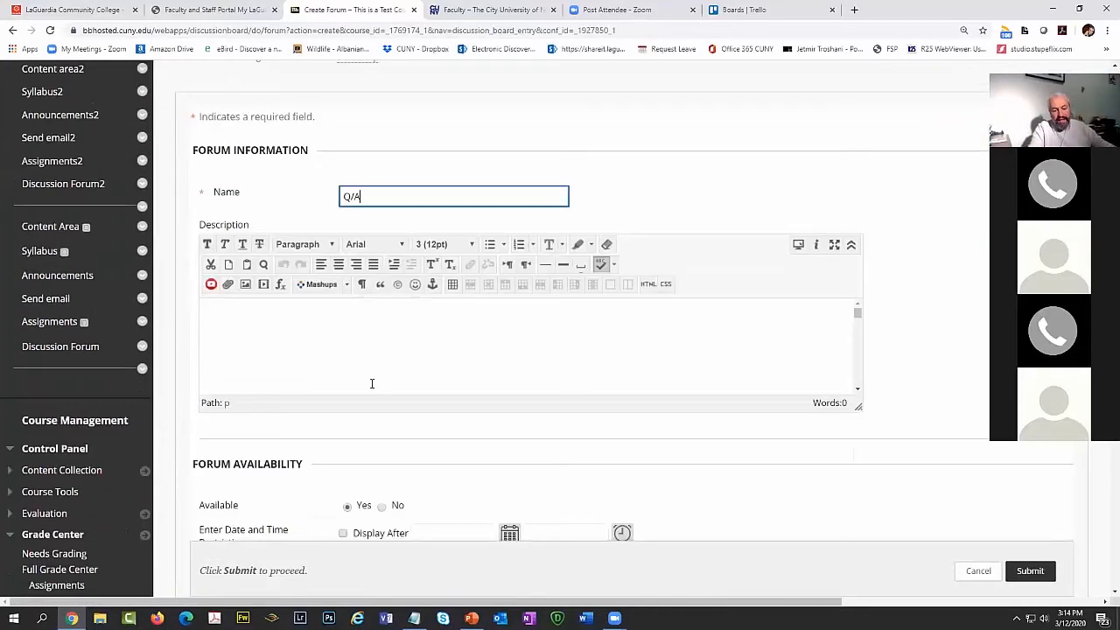
click(369, 369)
text(DFBDFBDFB)
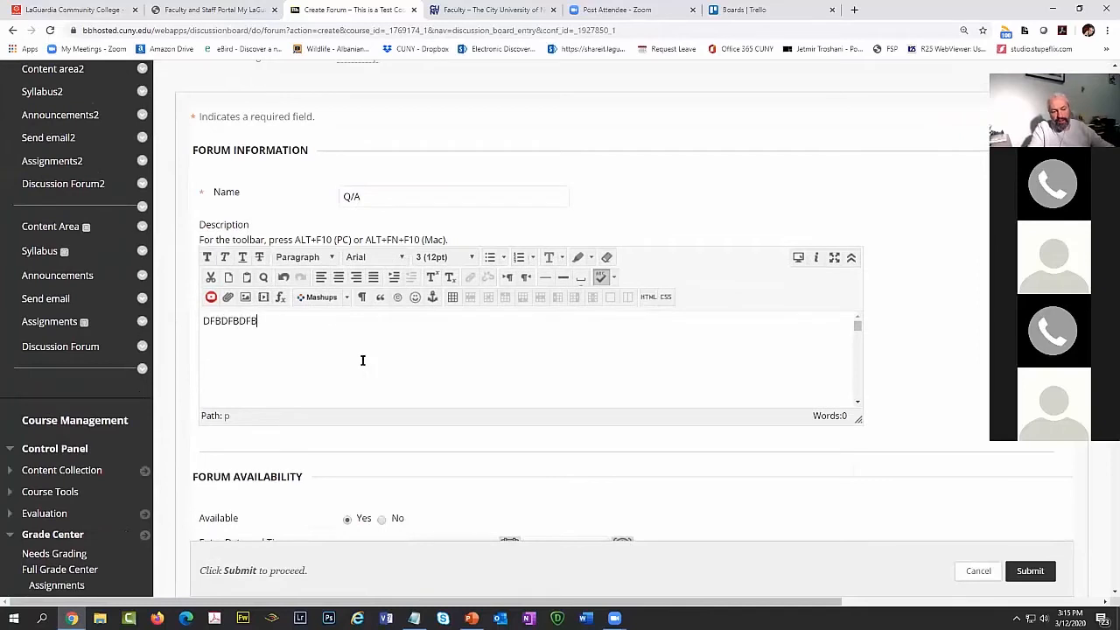
scroll(394, 366, down, 2)
scroll(425, 349, up, 2)
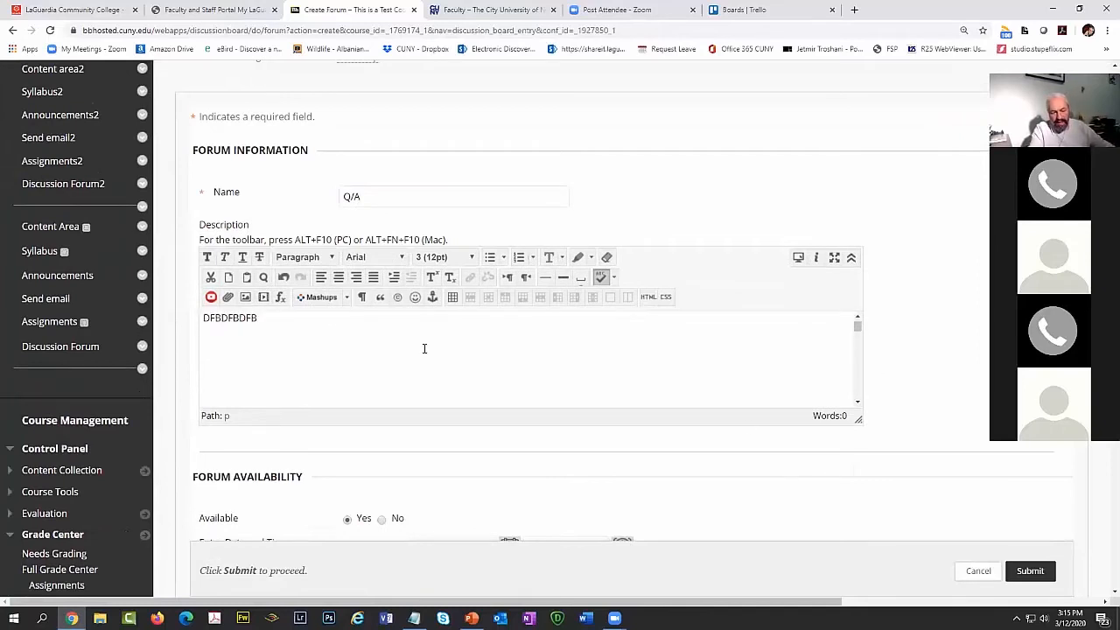
Submit the new Q/A forum, reload Discussion Forum2, and open the Q/A forum from the list.
click(1030, 573)
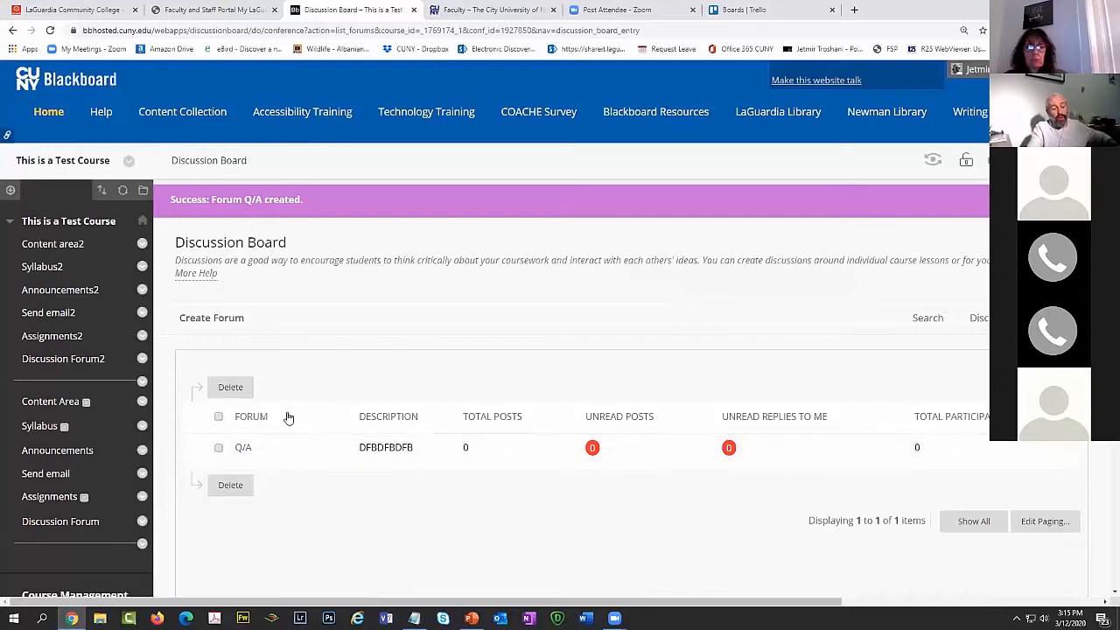
click(74, 359)
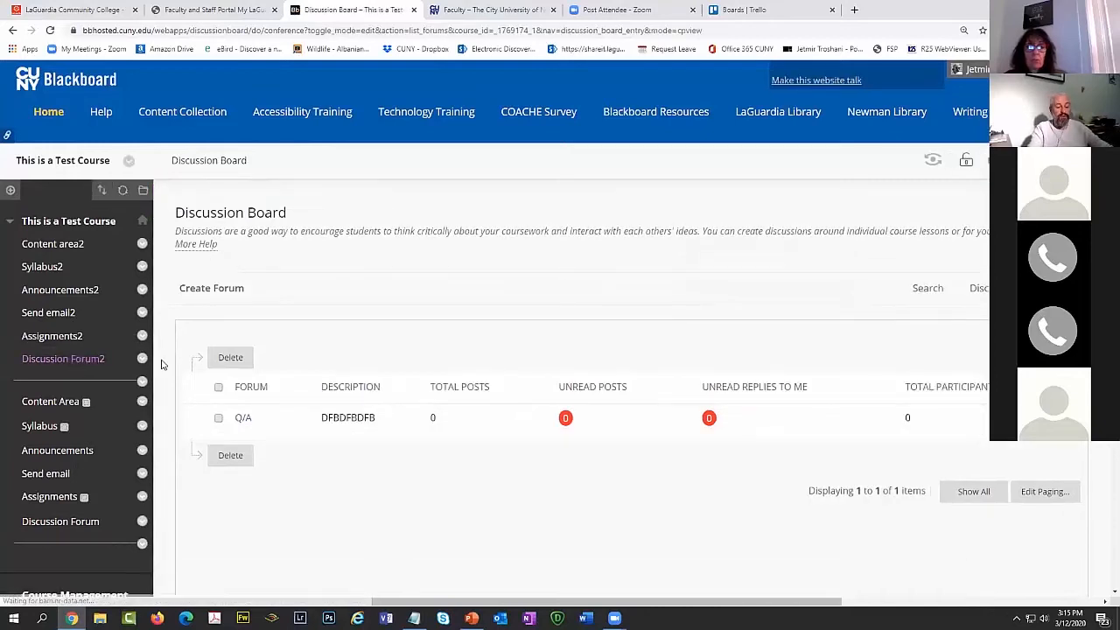
click(244, 417)
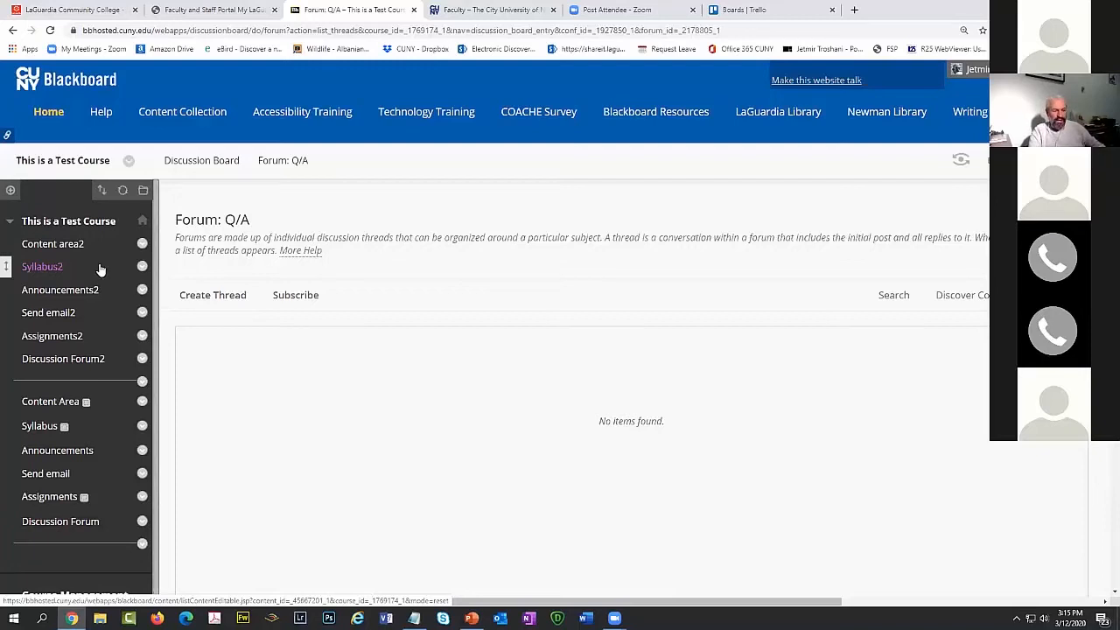
Collapse the Grade Center section and open the test course's Properties page.
scroll(100, 269, down, 3)
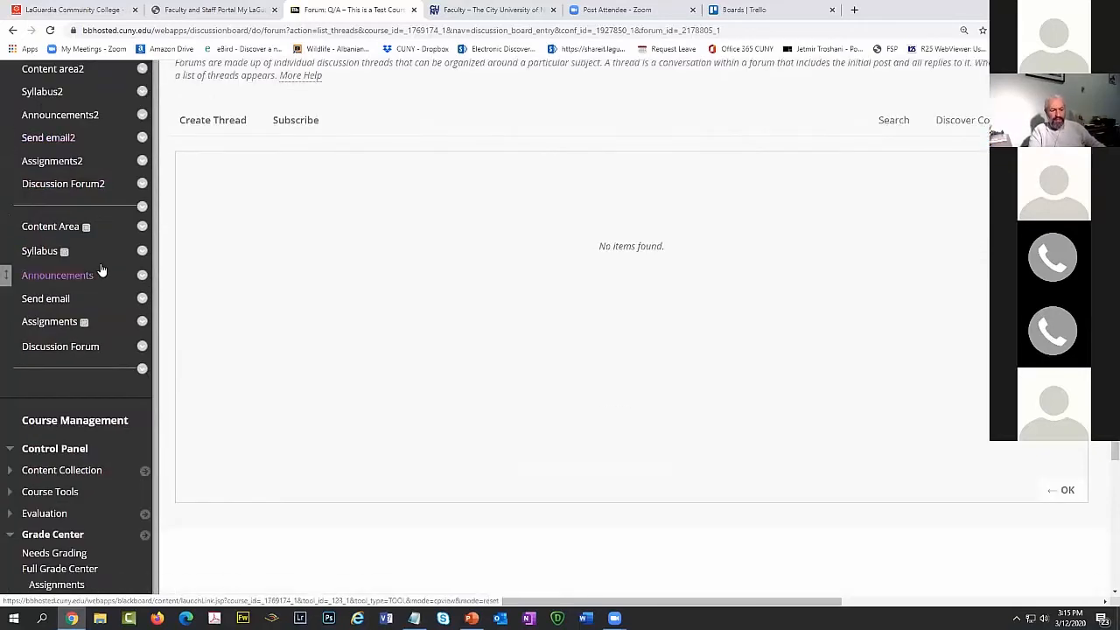
scroll(62, 326, down, 1)
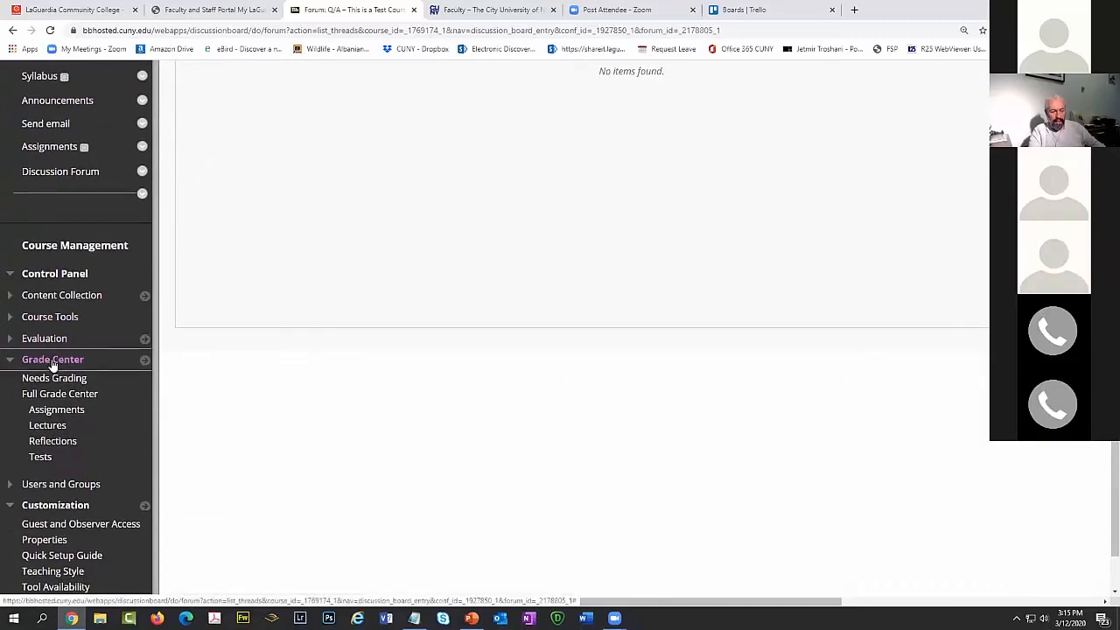
click(49, 360)
click(67, 488)
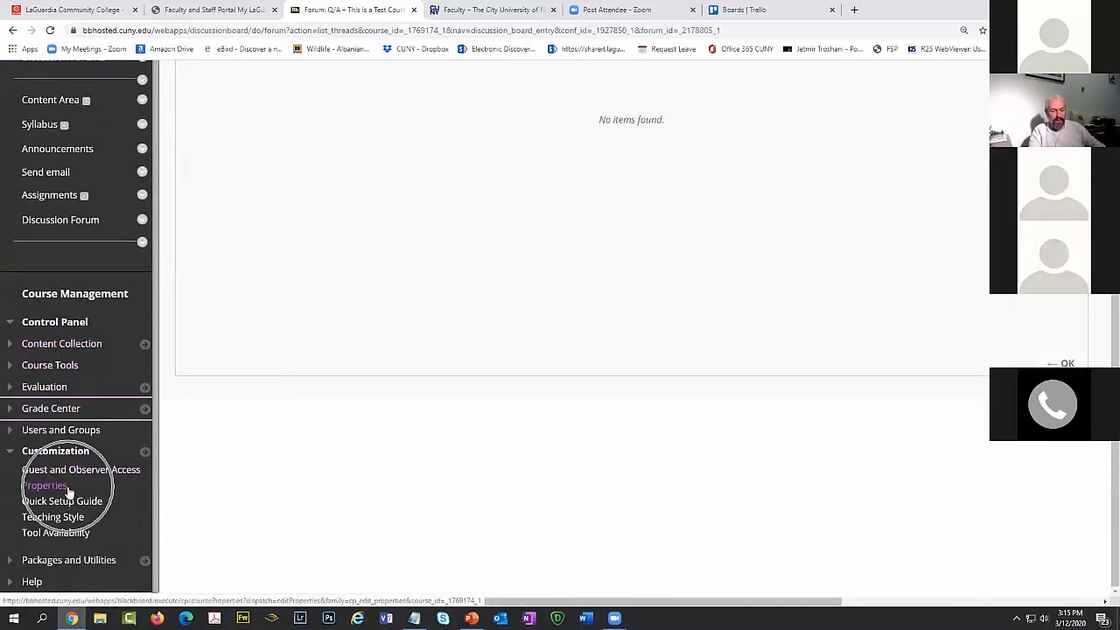
click(60, 489)
click(61, 489)
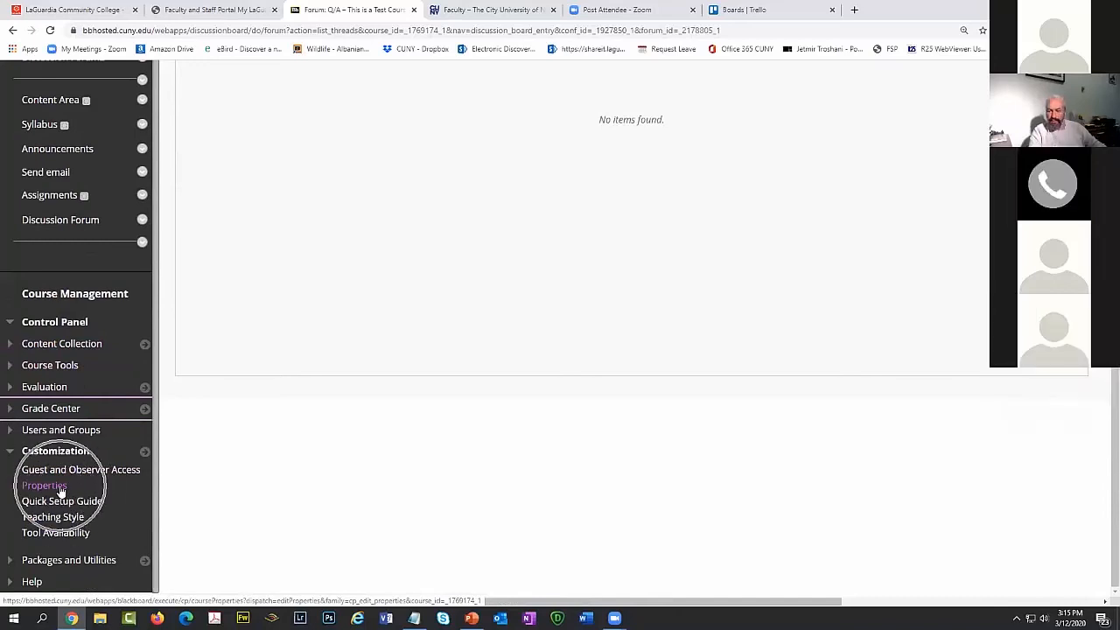
click(60, 489)
click(60, 489)
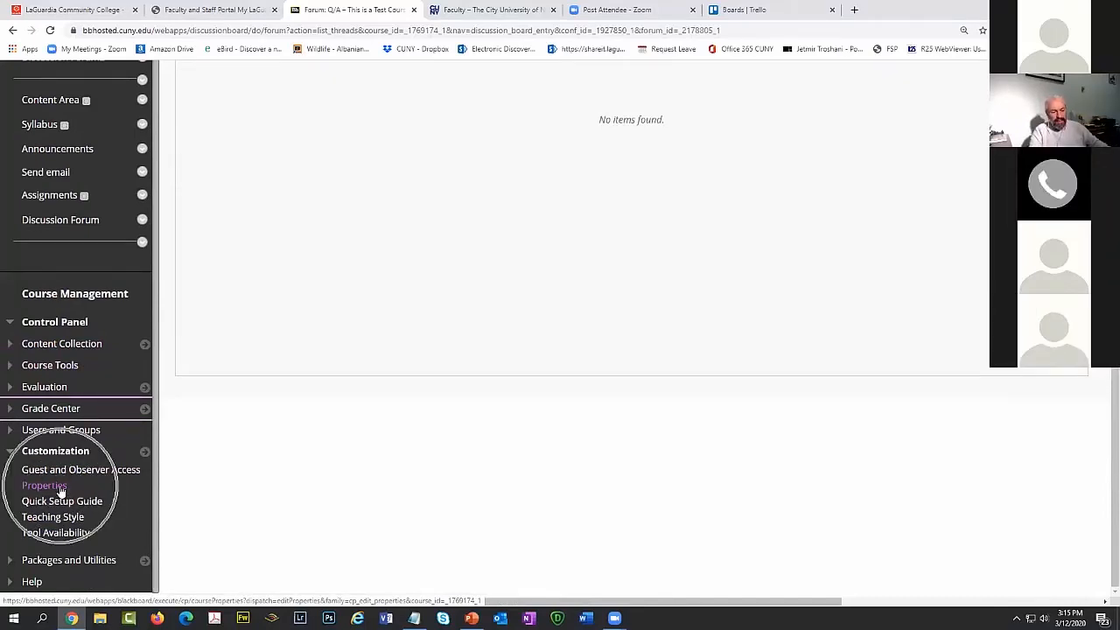
click(60, 489)
click(60, 490)
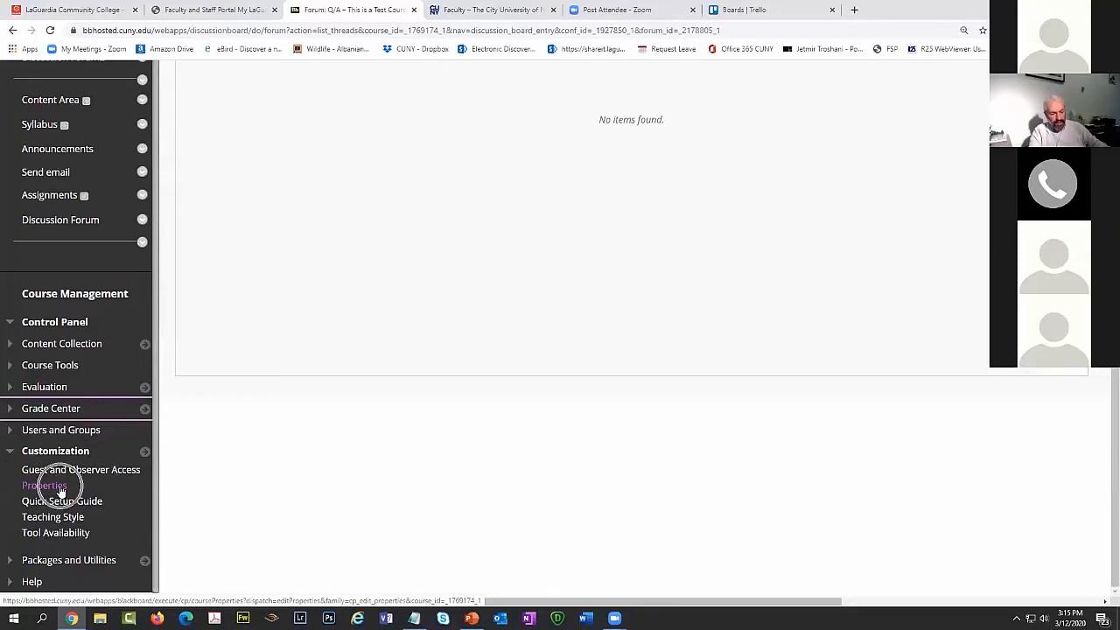
click(60, 489)
click(60, 490)
click(60, 489)
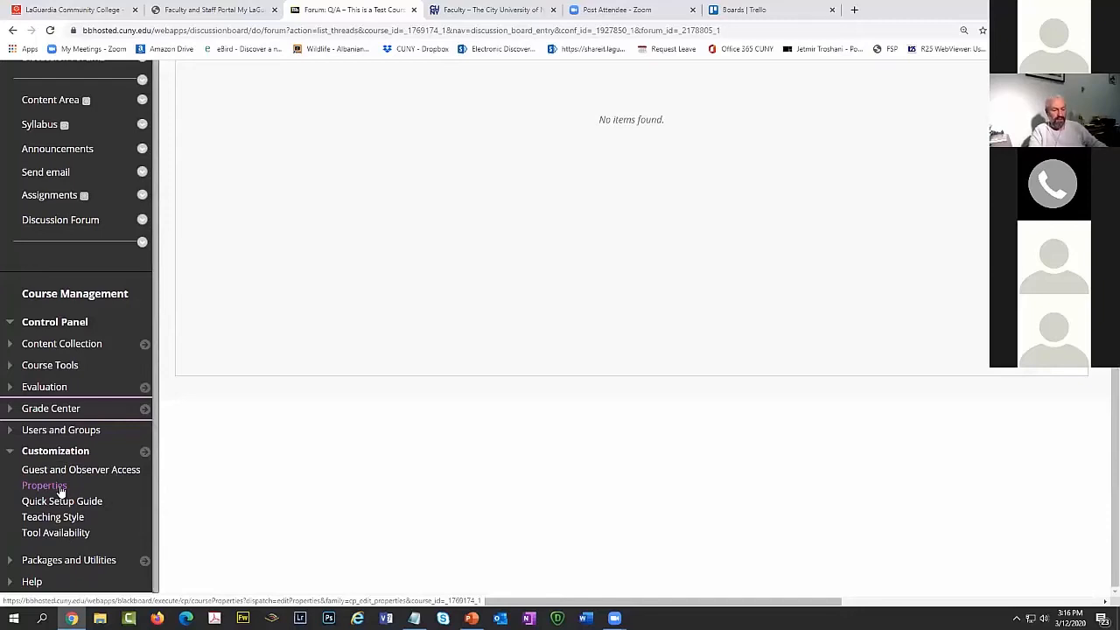
click(61, 489)
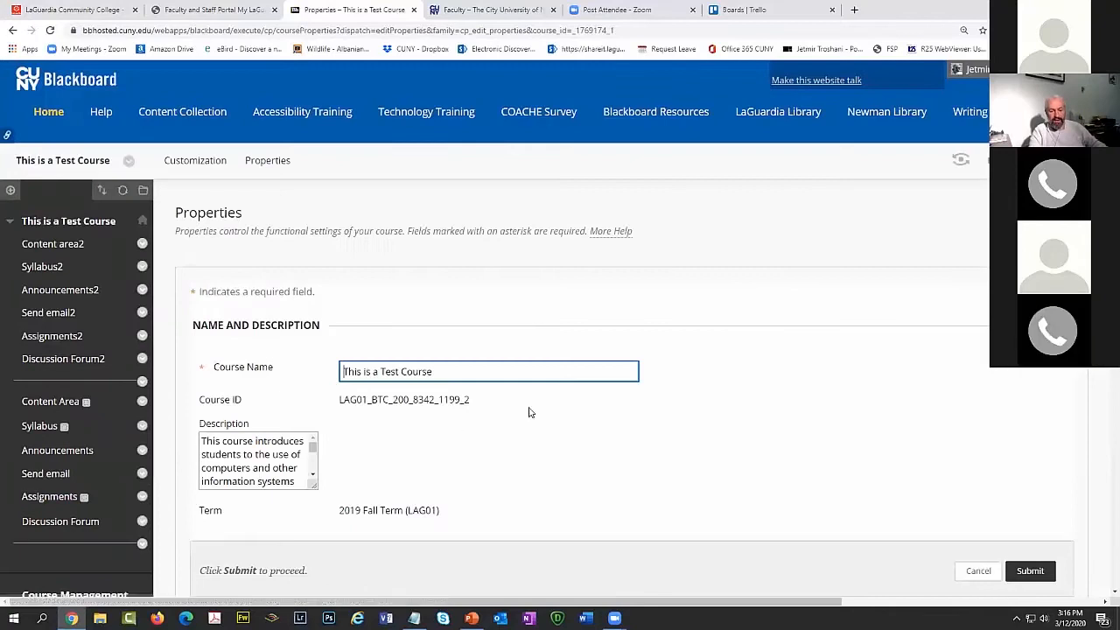
Review the course name and classification, set Make Course Available to Yes, and submit the properties.
drag(449, 251, 325, 259)
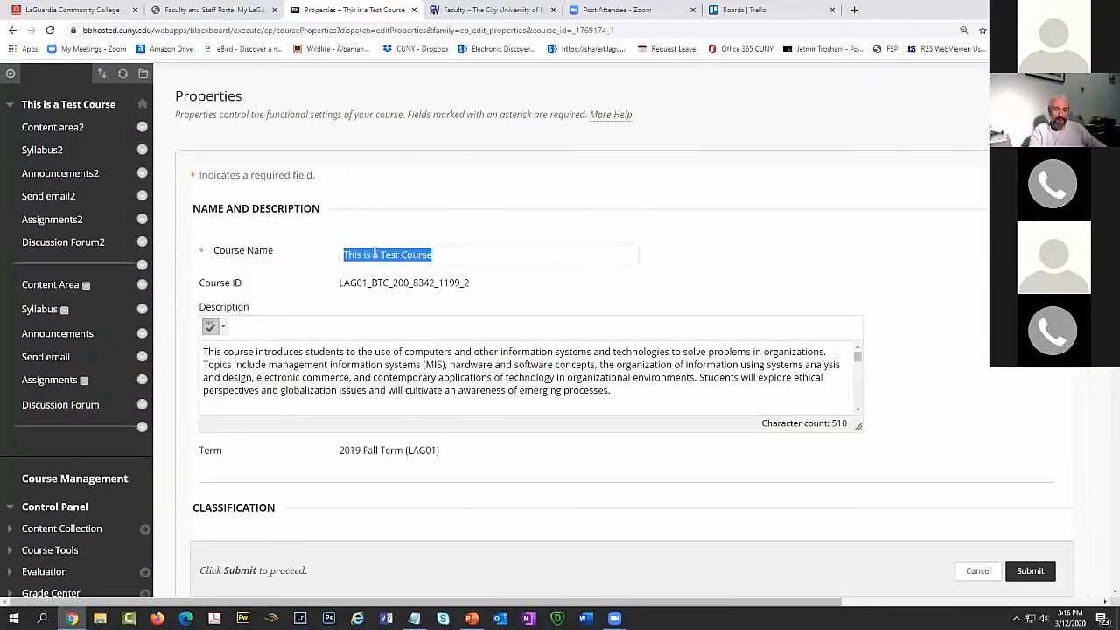
scroll(544, 259, down, 4)
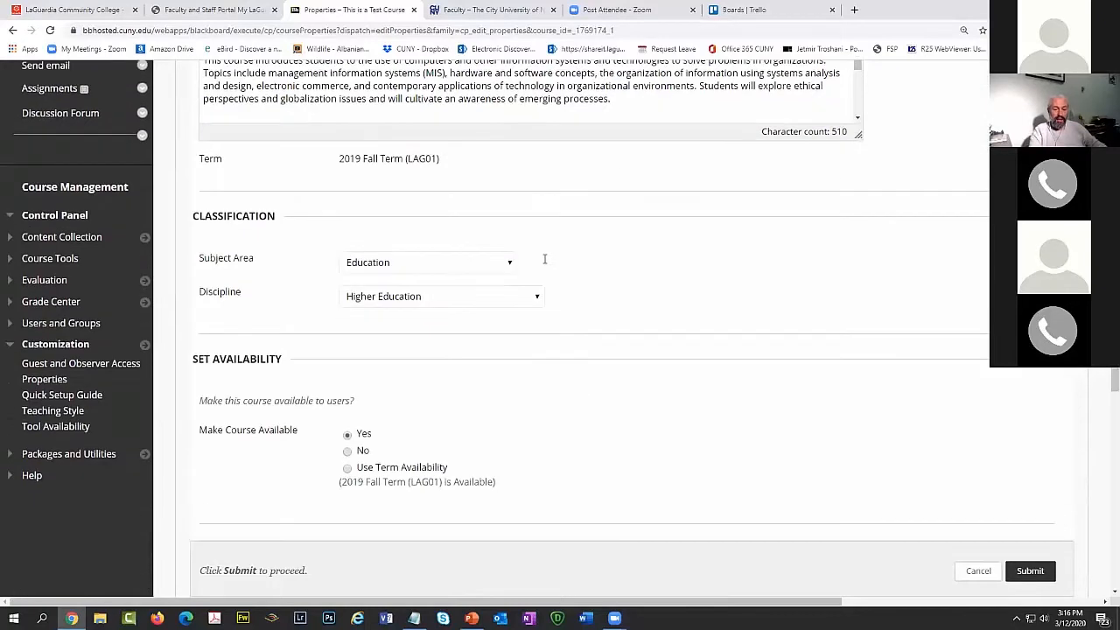
drag(221, 374, 346, 380)
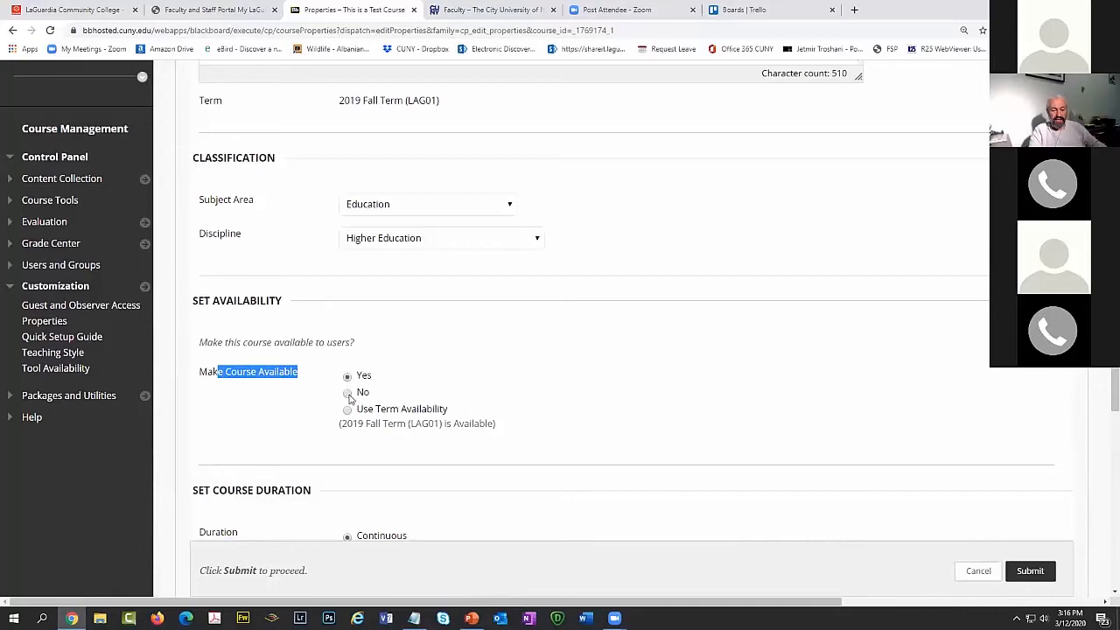
click(348, 394)
click(348, 377)
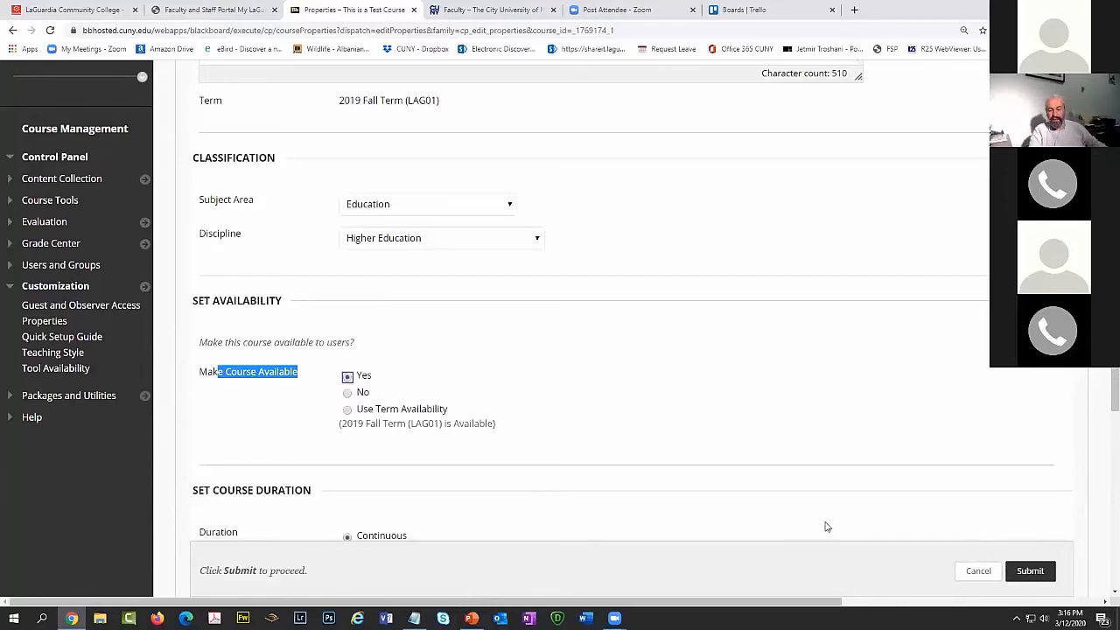
click(1029, 572)
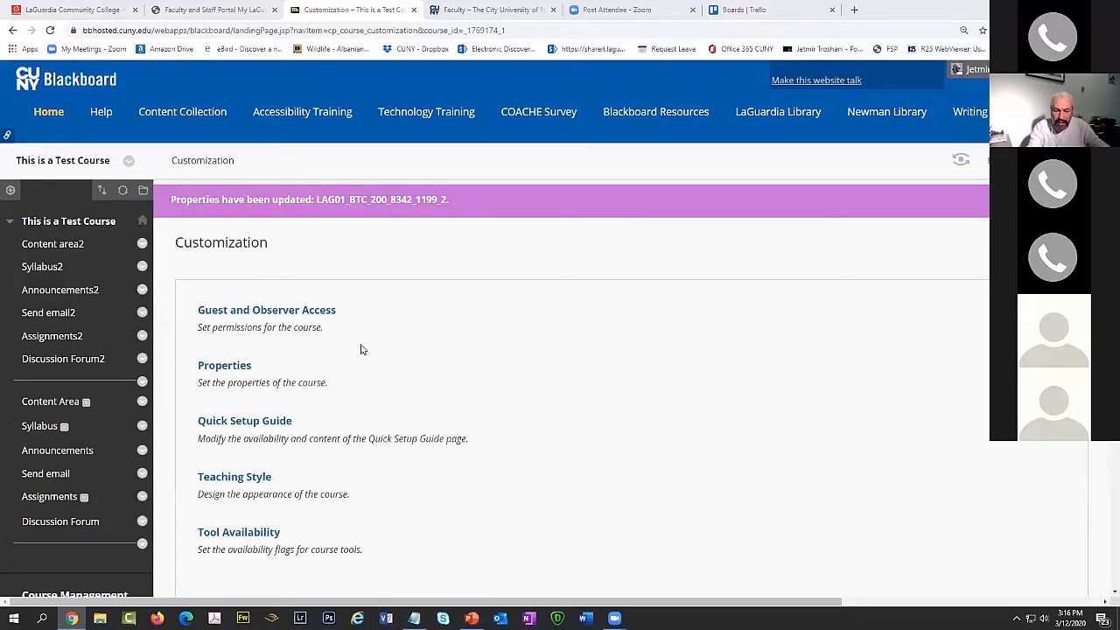
Expand Course Tools and open the Blackboard Collaborate Ultra sessions page.
scroll(362, 347, down, 3)
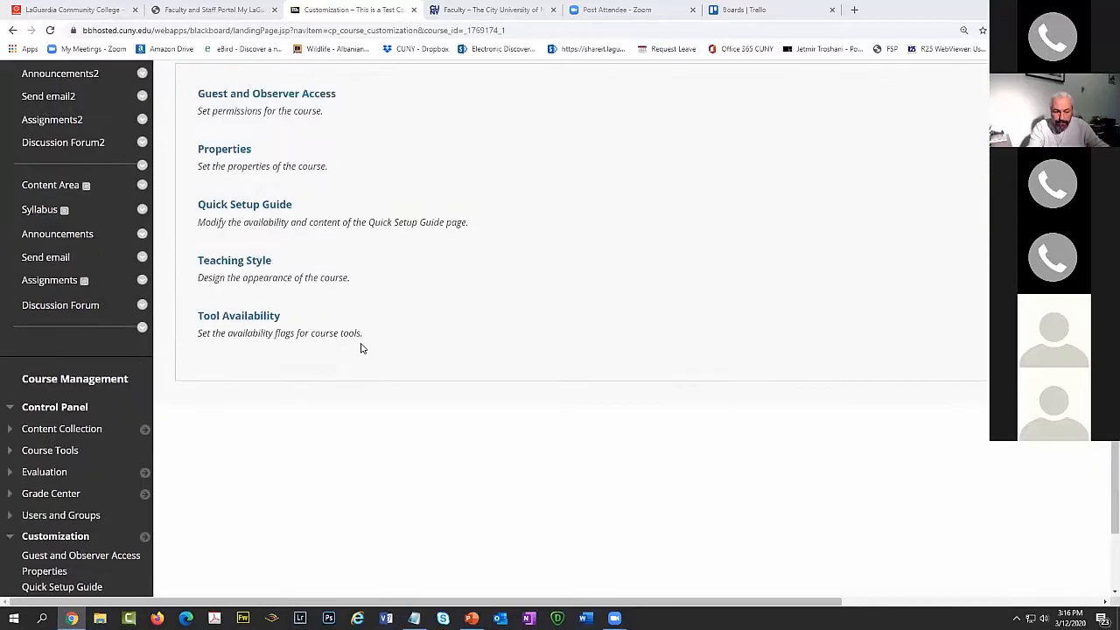
click(48, 376)
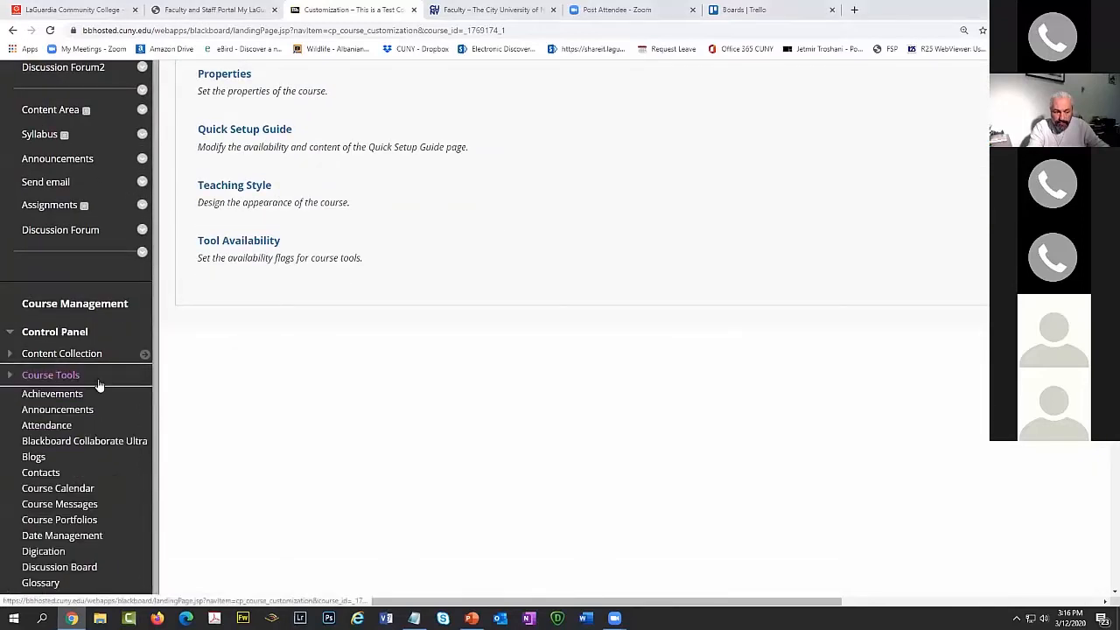
click(94, 442)
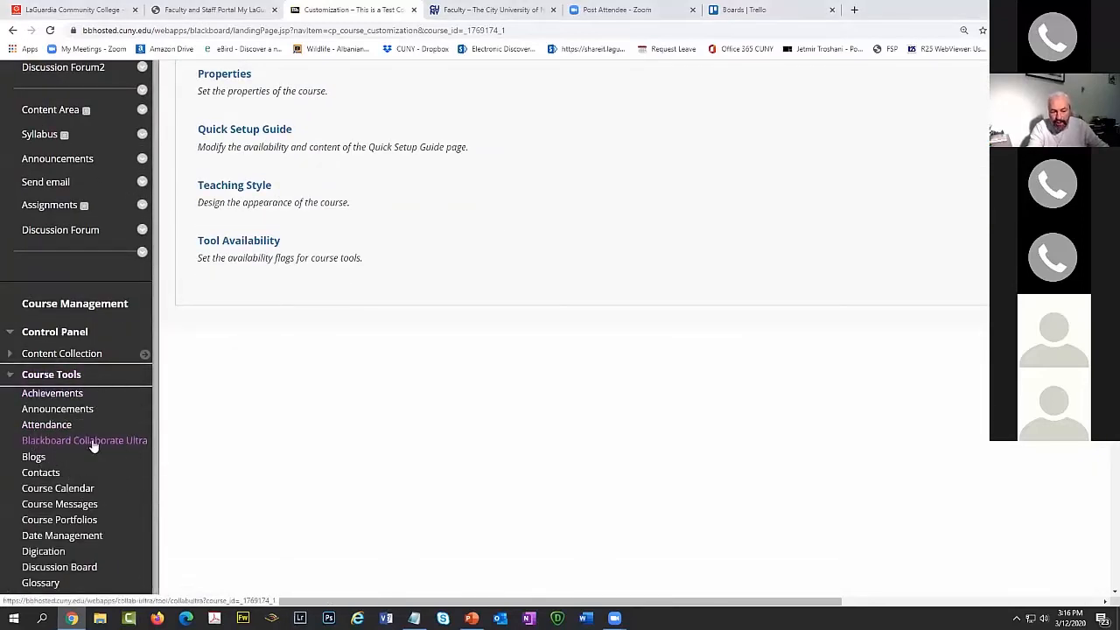
click(93, 443)
click(93, 444)
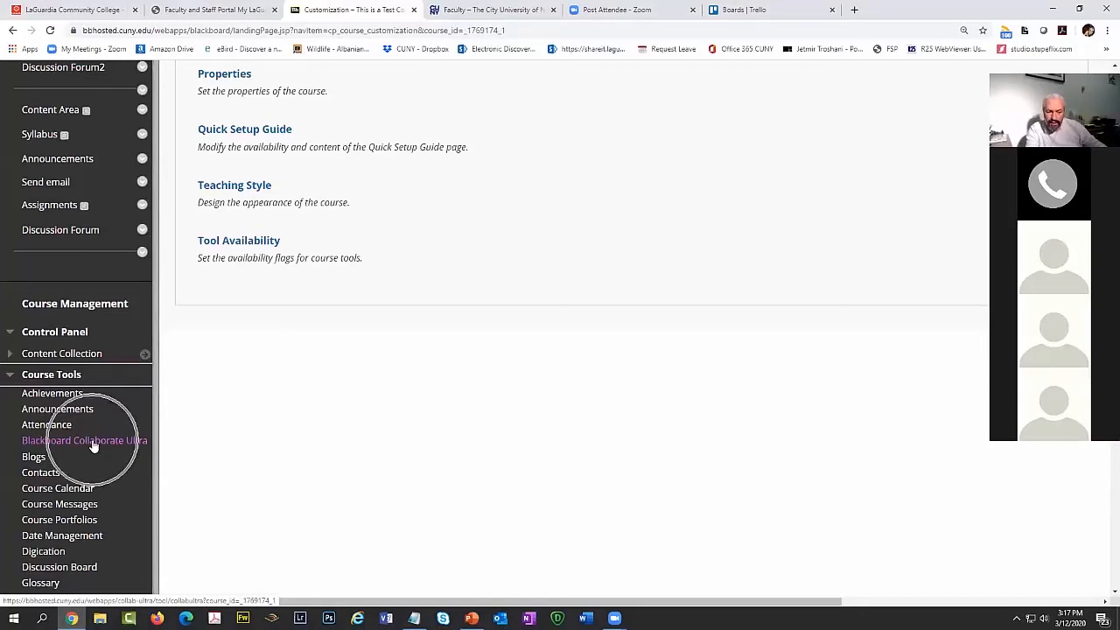
click(88, 442)
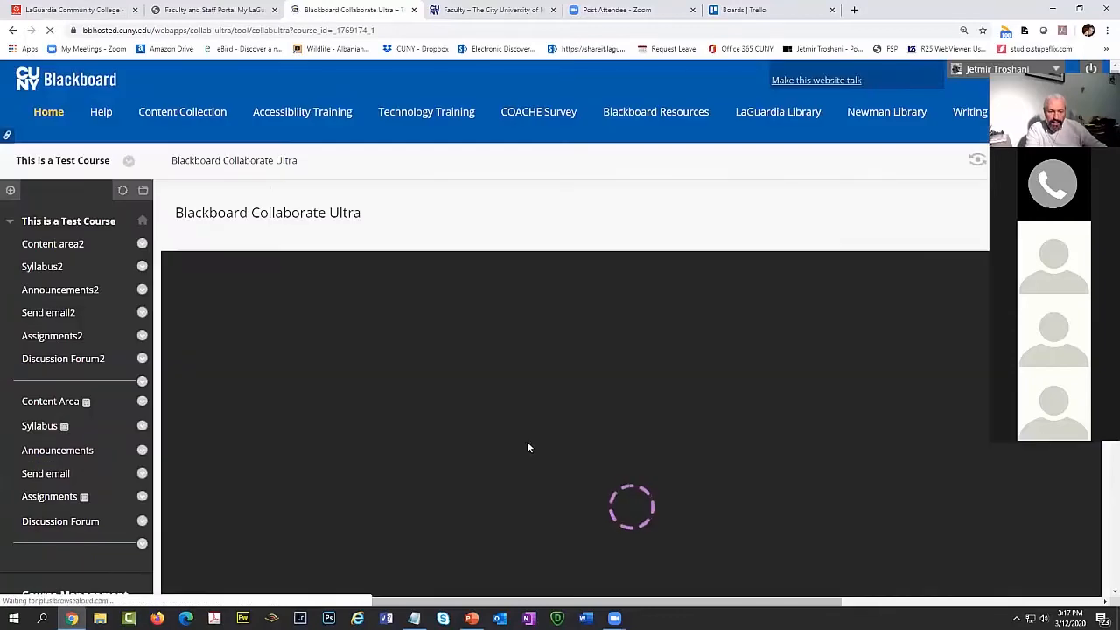
scroll(533, 436, down, 2)
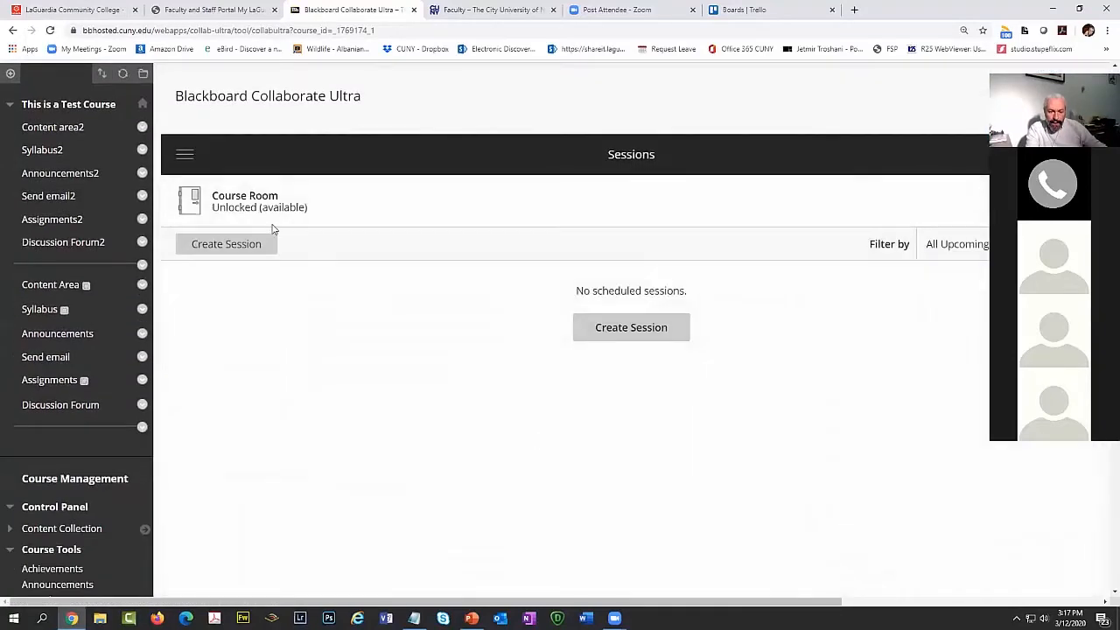
Open a new Collaborate session form, review its name and event details, and close it without saving.
click(225, 245)
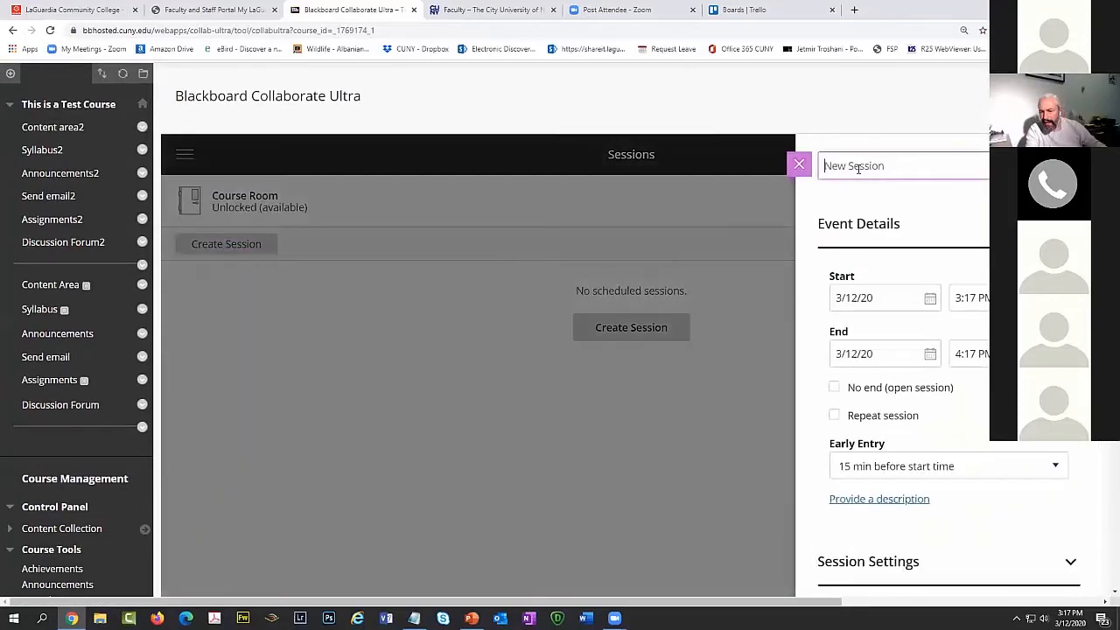
click(858, 168)
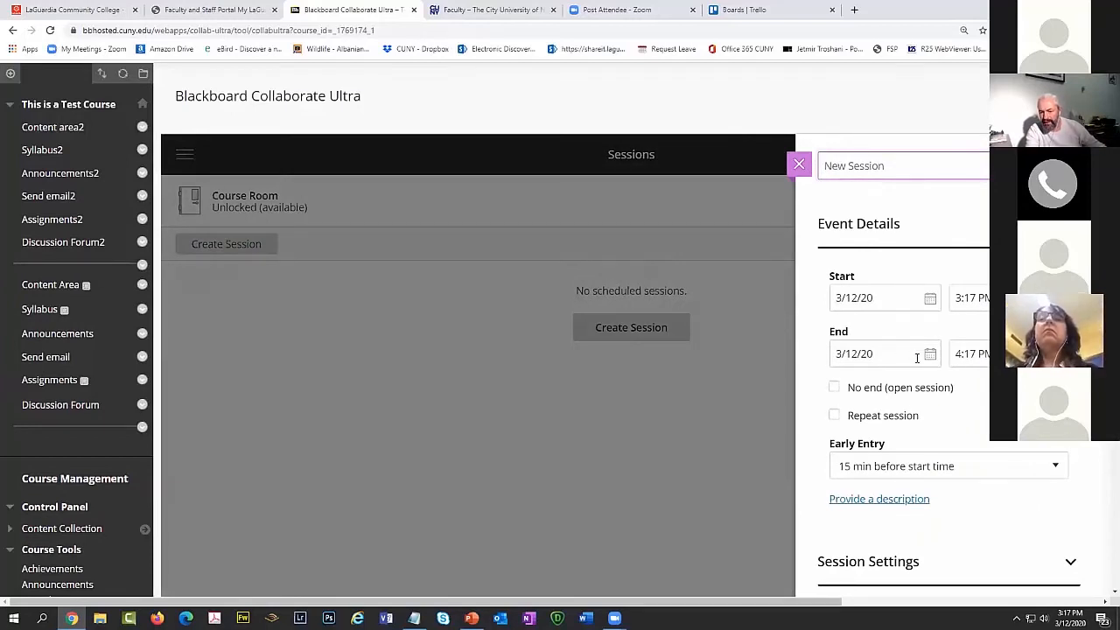
scroll(875, 371, down, 2)
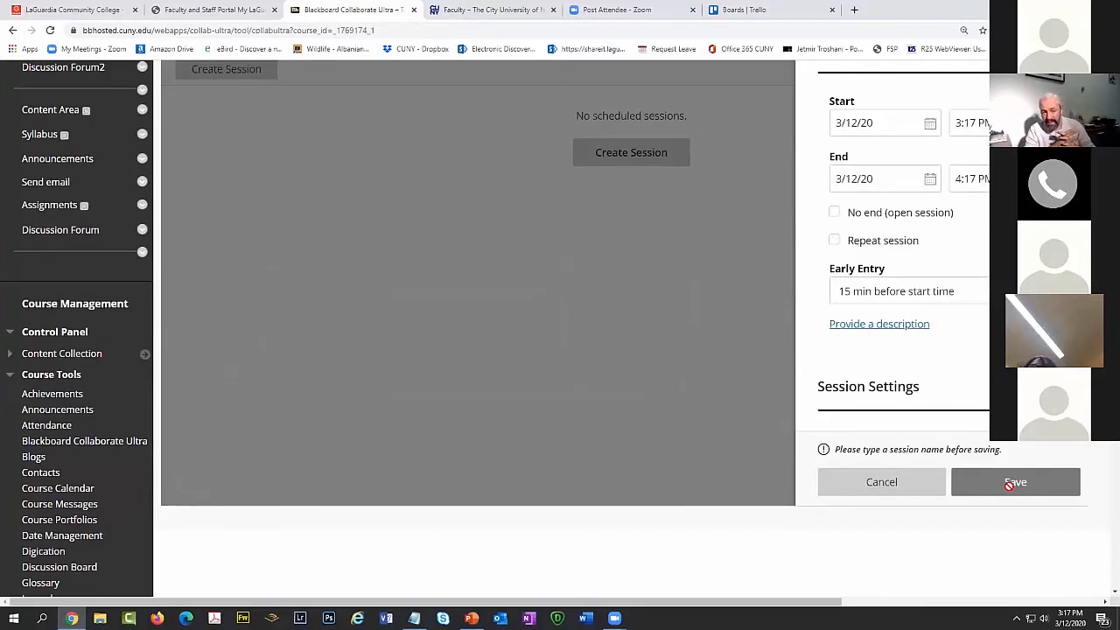
scroll(632, 286, up, 4)
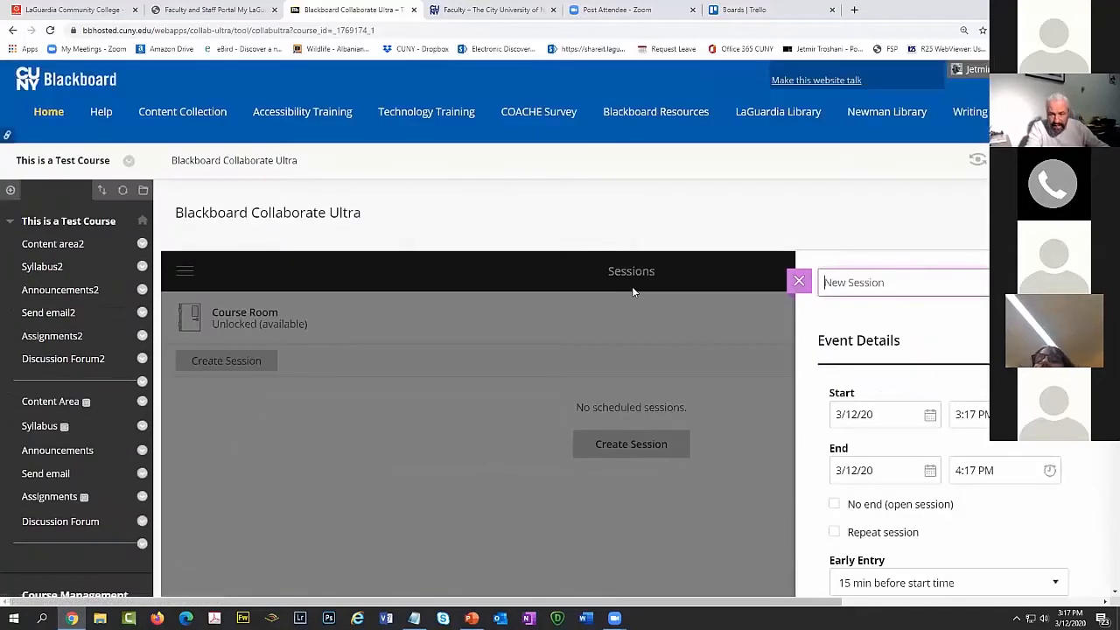
click(798, 286)
scroll(498, 320, down, 2)
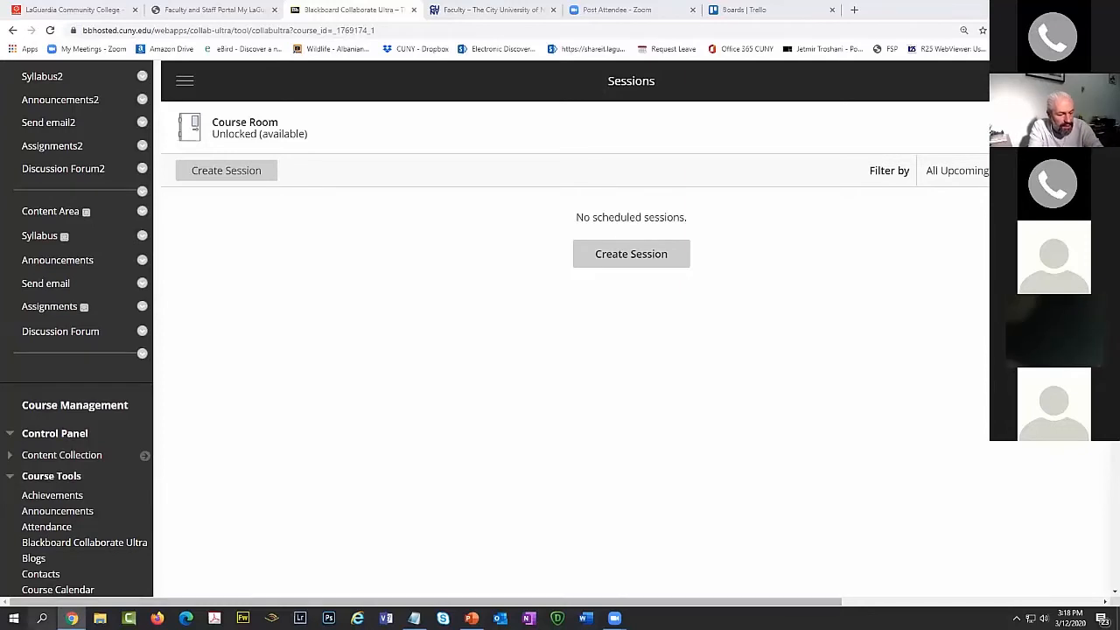
click(92, 550)
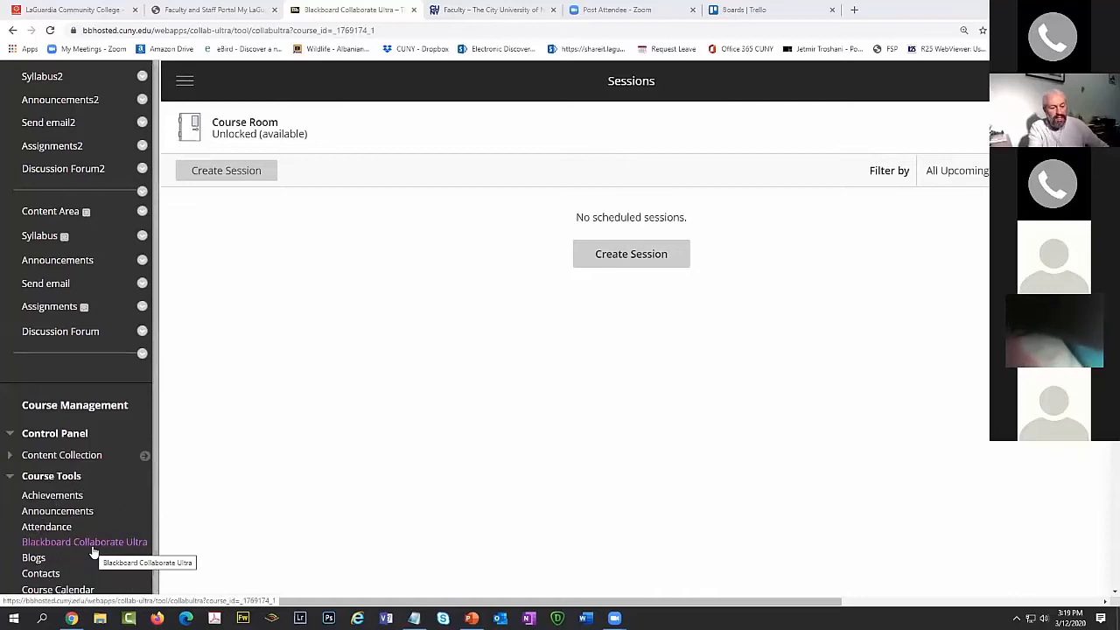
click(93, 549)
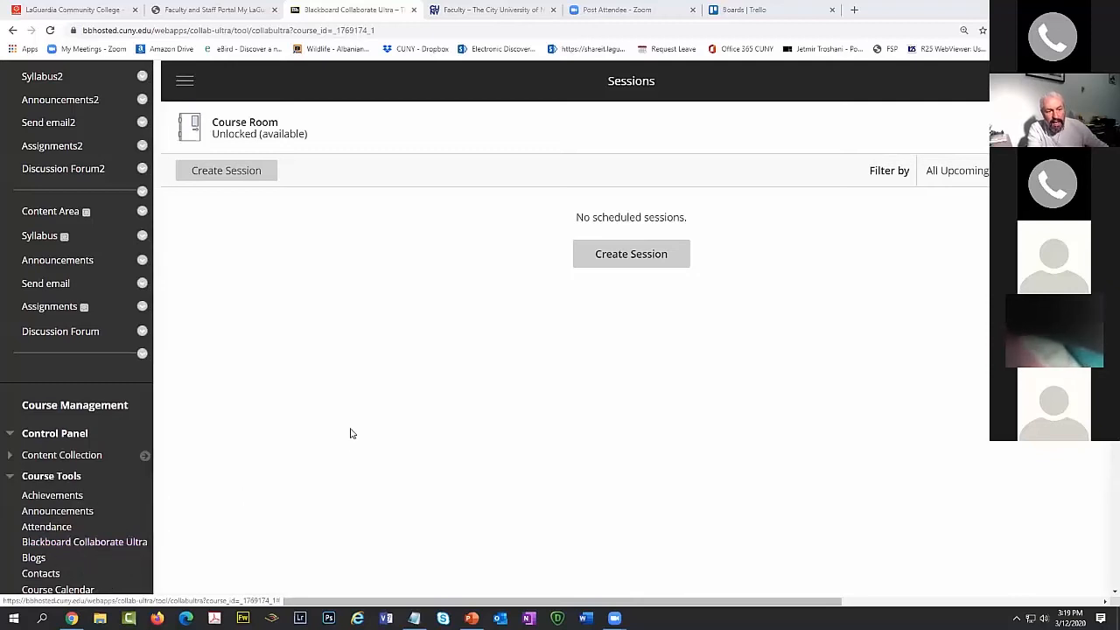
Open the LaGuardia Community College website in a new browser tab and go to its Find a Person directory.
click(854, 12)
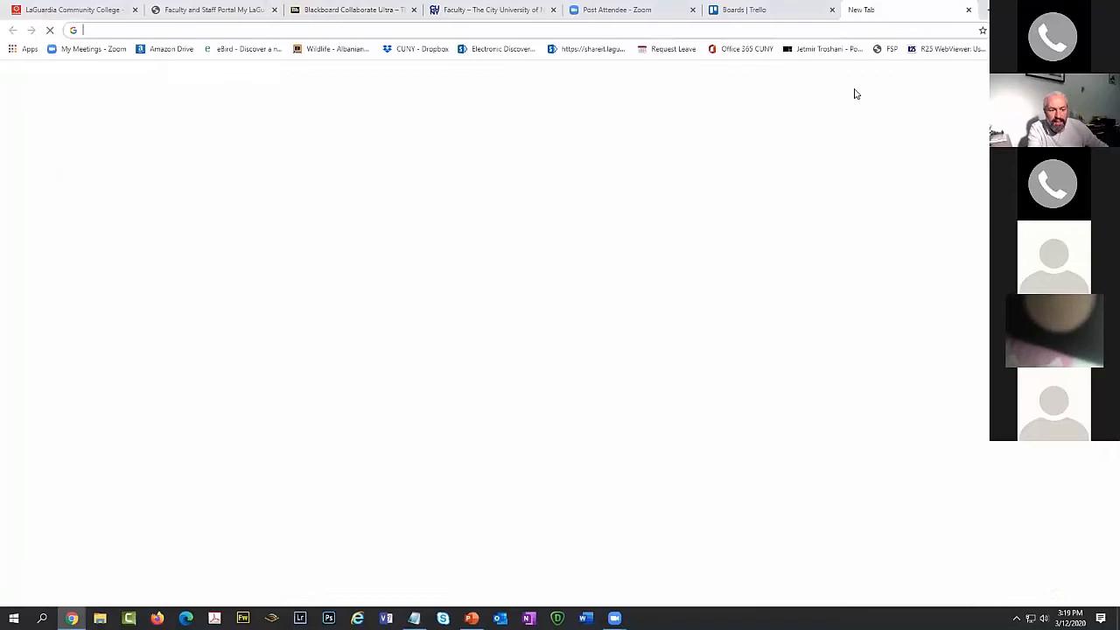
text(LA)
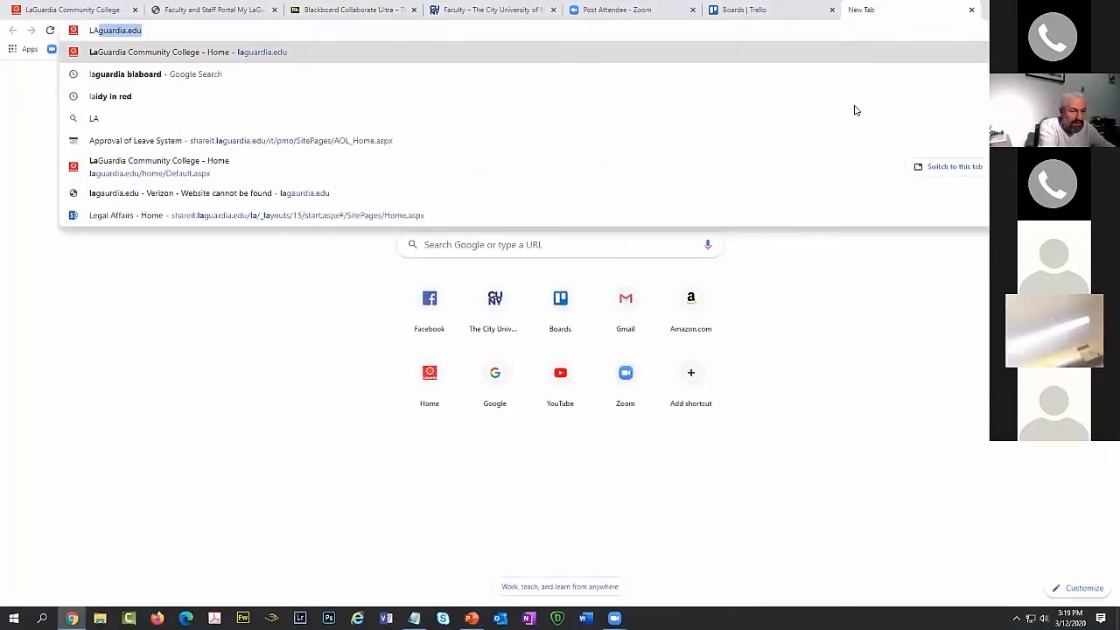
key(Return)
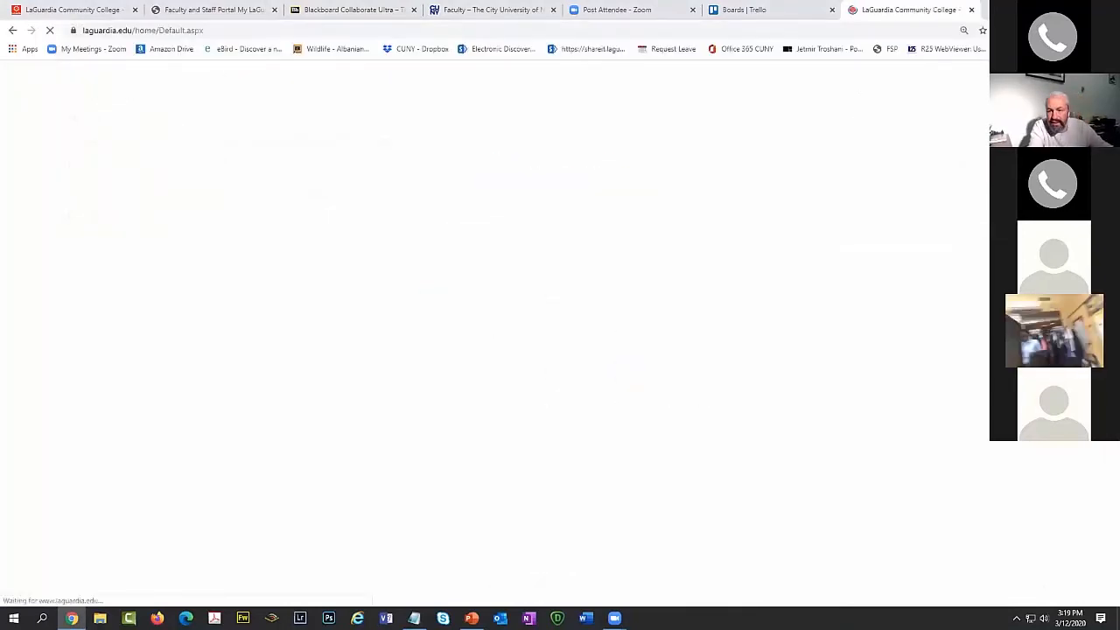
click(872, 74)
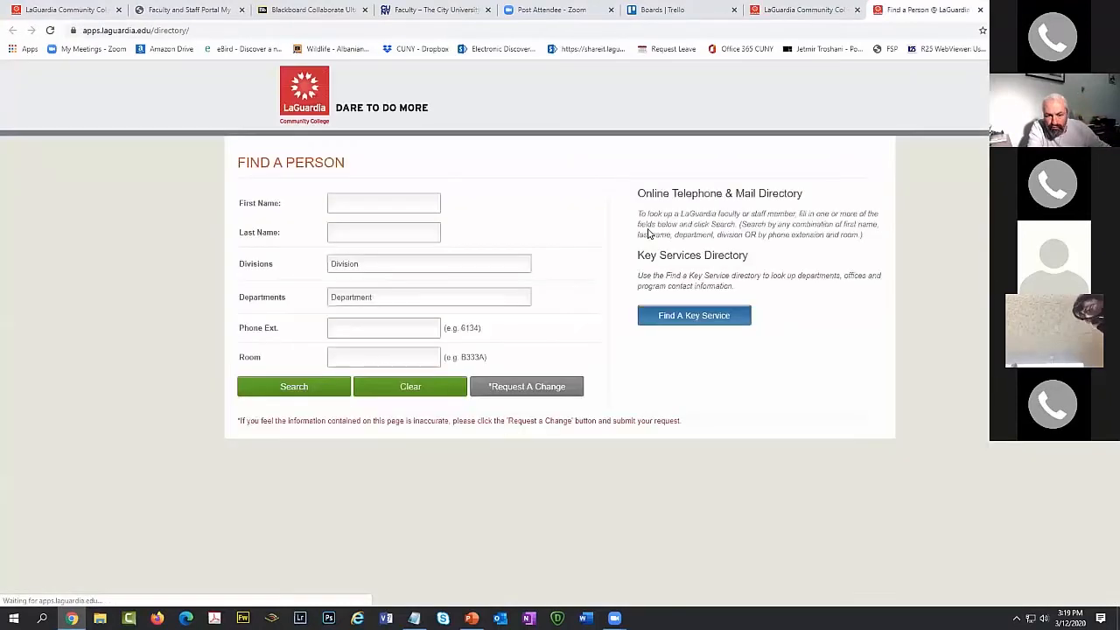
Search the college directory by the staff member's first name.
click(354, 208)
text(PABLO)
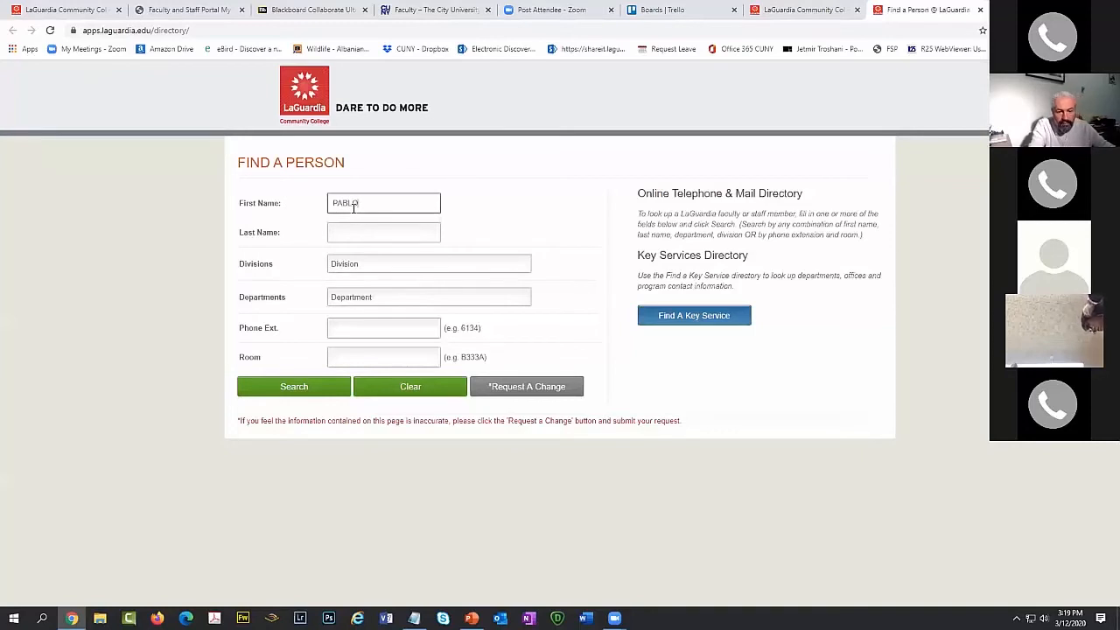
click(294, 387)
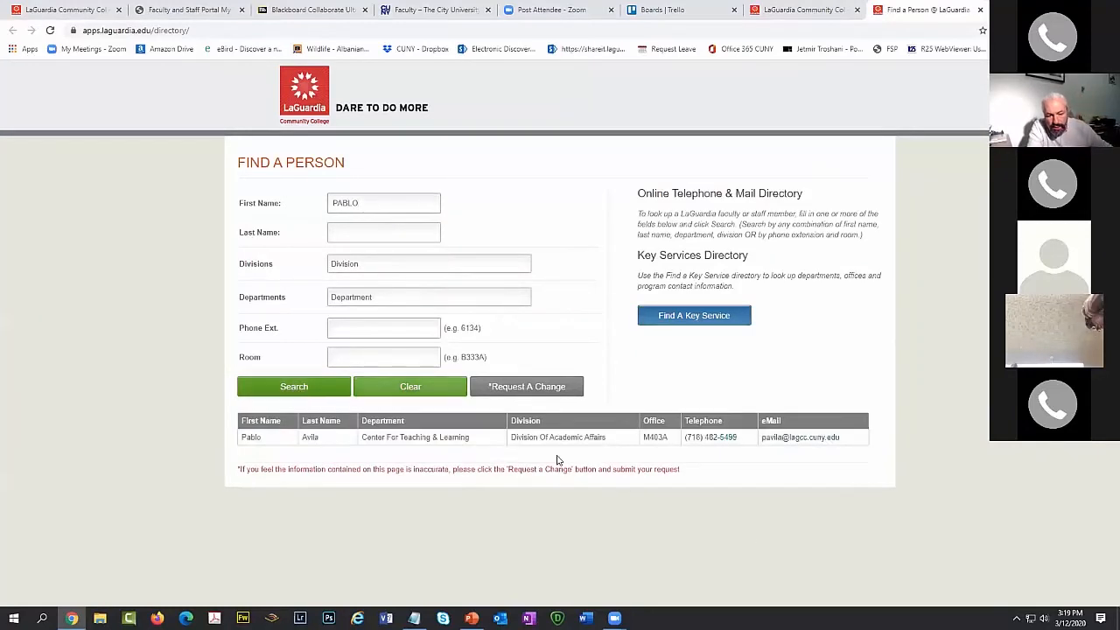
Enlarge the directory page and highlight the staff member's telephone number in the search result.
key(ctrl+plus)
key(ctrl+plus)
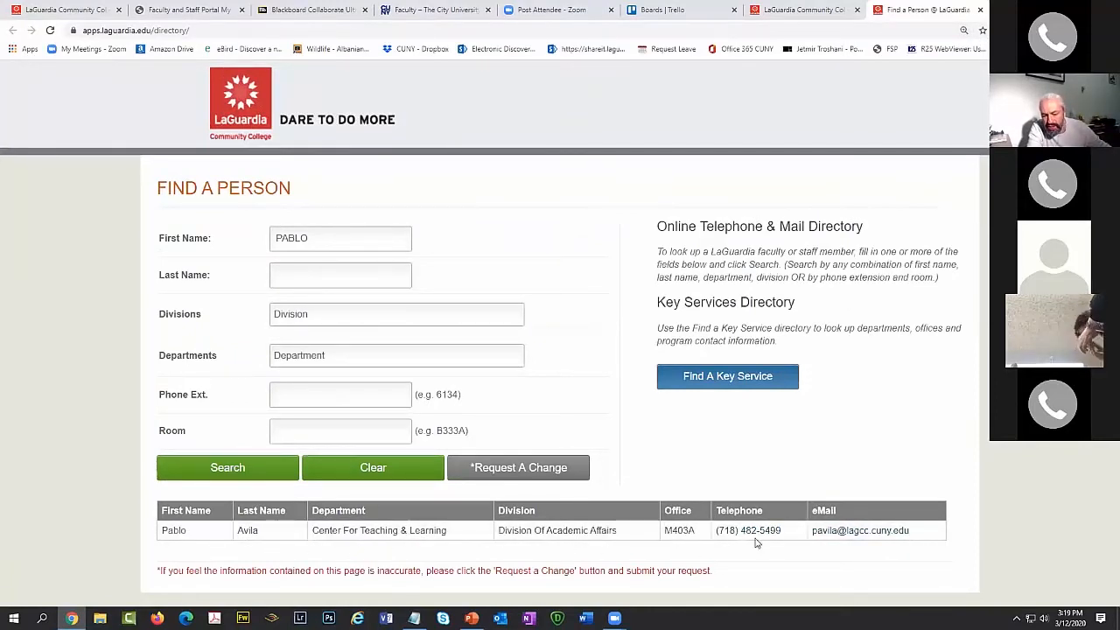
drag(792, 532, 700, 532)
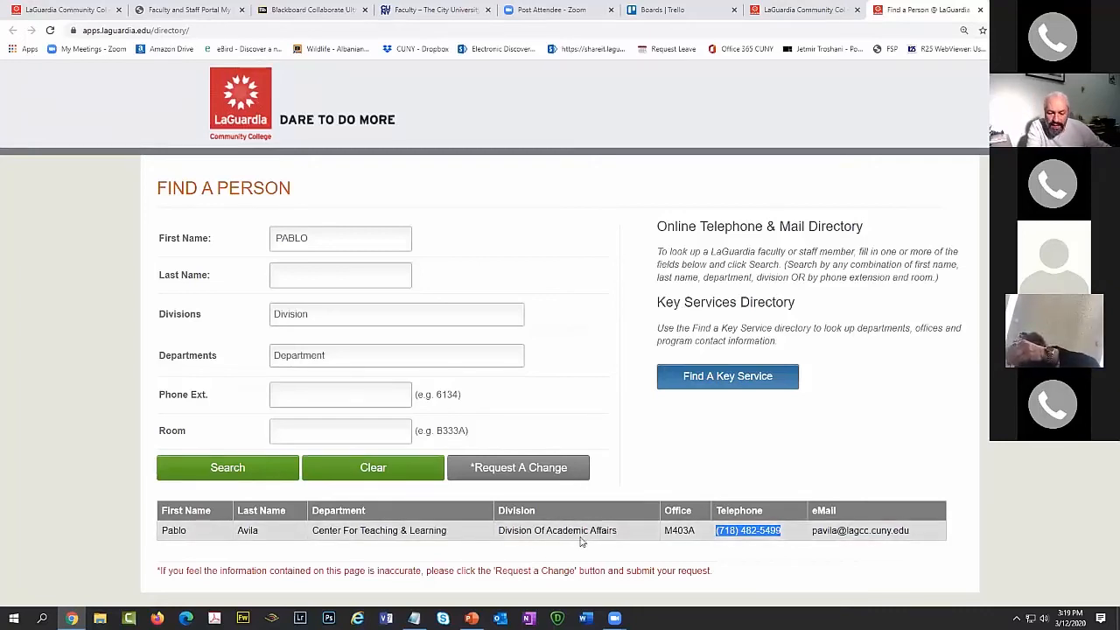
click(777, 550)
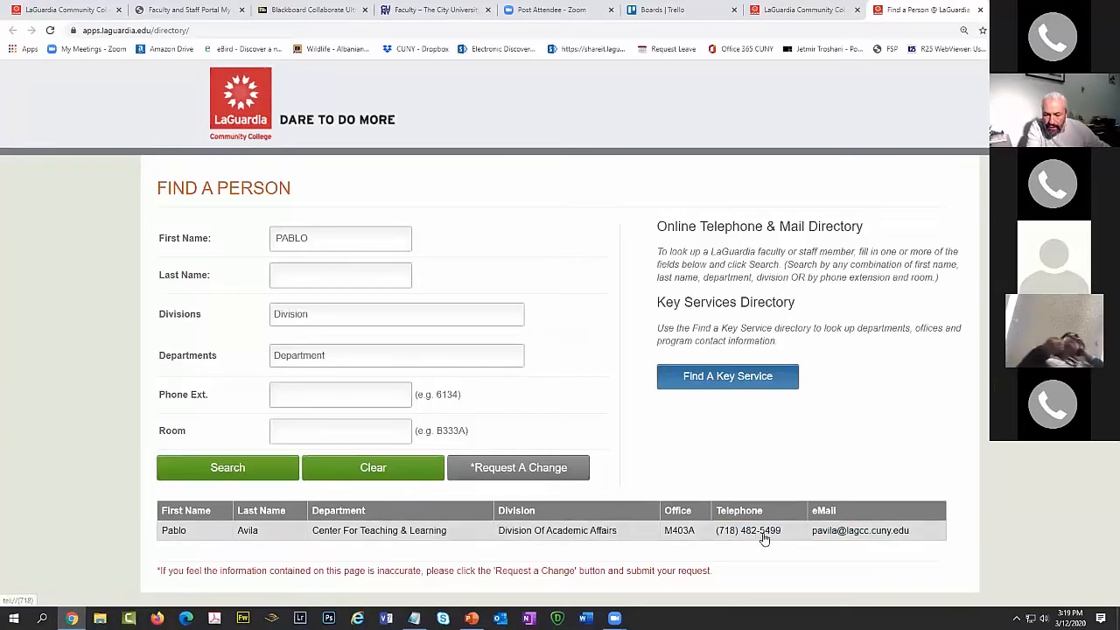
drag(781, 532, 716, 540)
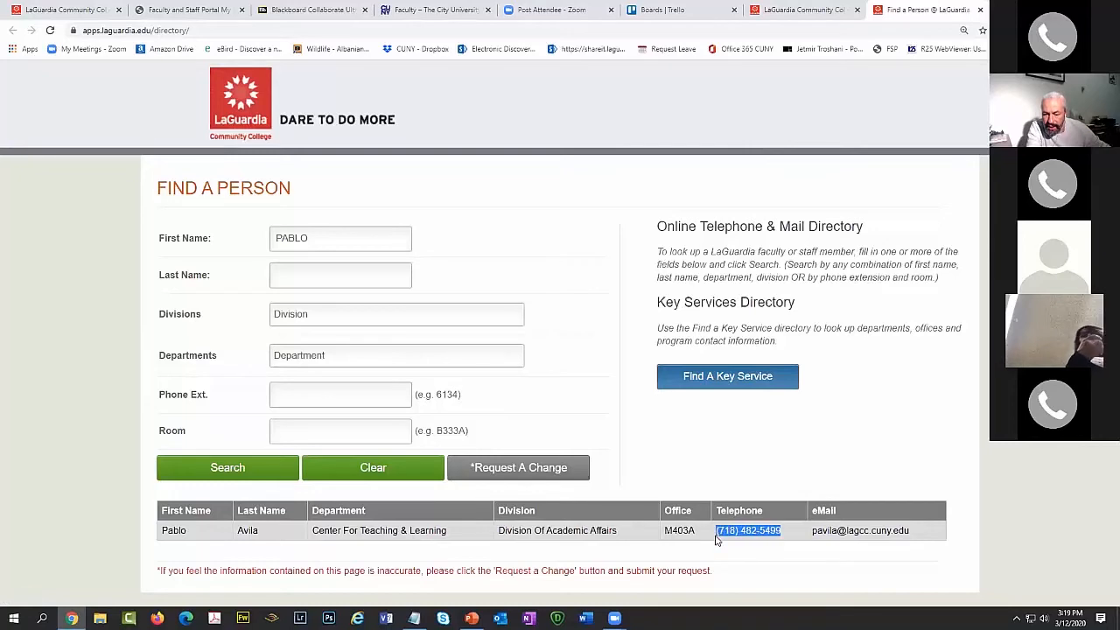
click(988, 407)
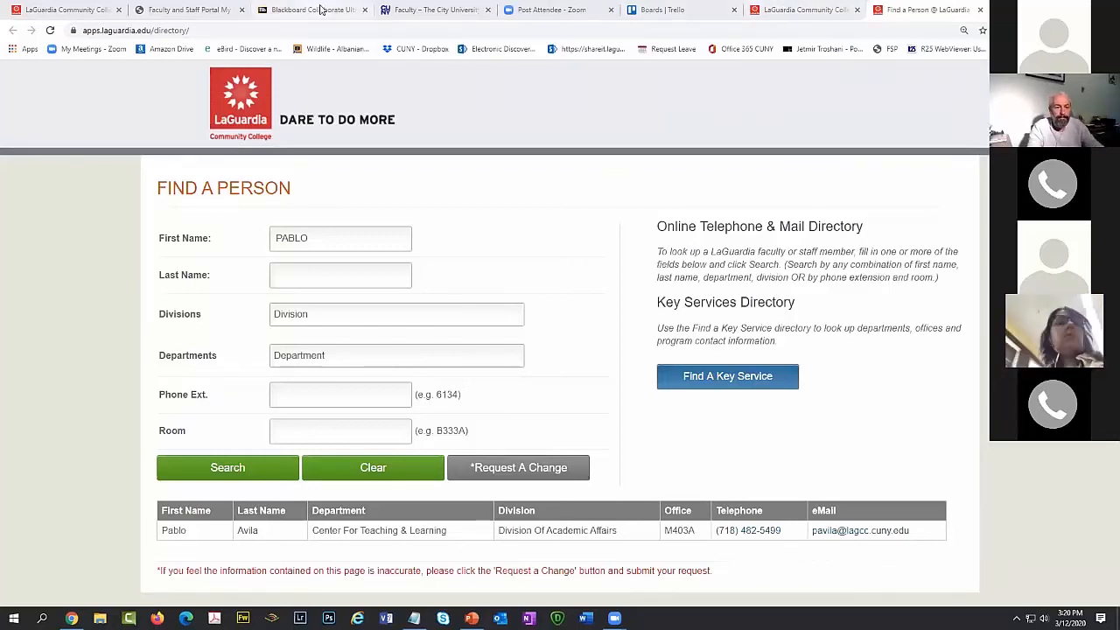
Return to the Blackboard test course and collapse its Course Tools and Customization sections.
click(321, 9)
scroll(330, 280, down, 3)
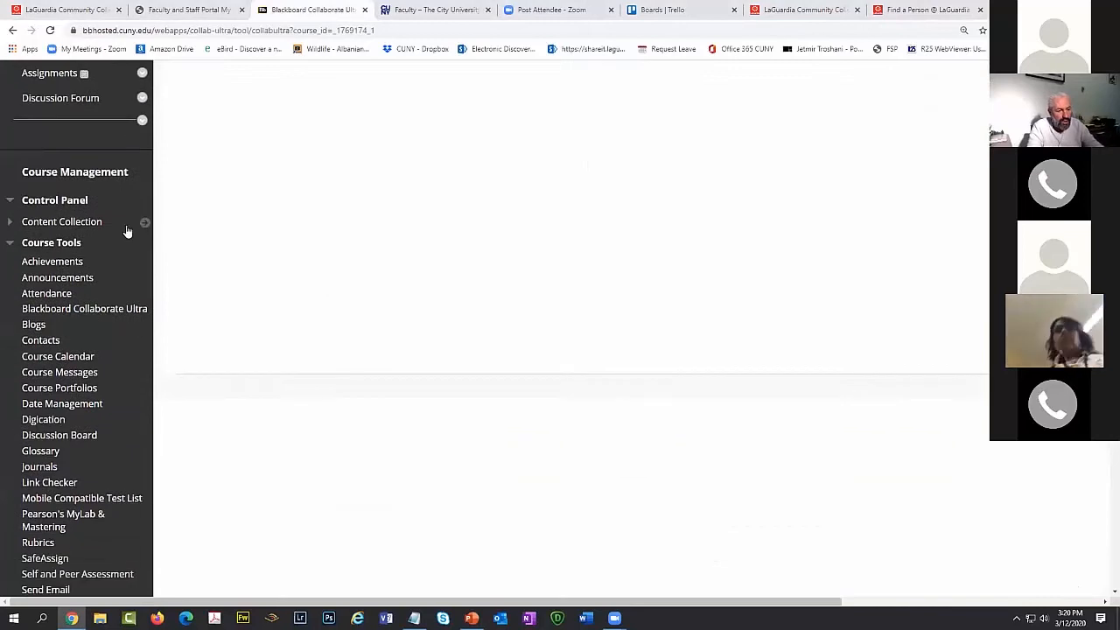
click(38, 242)
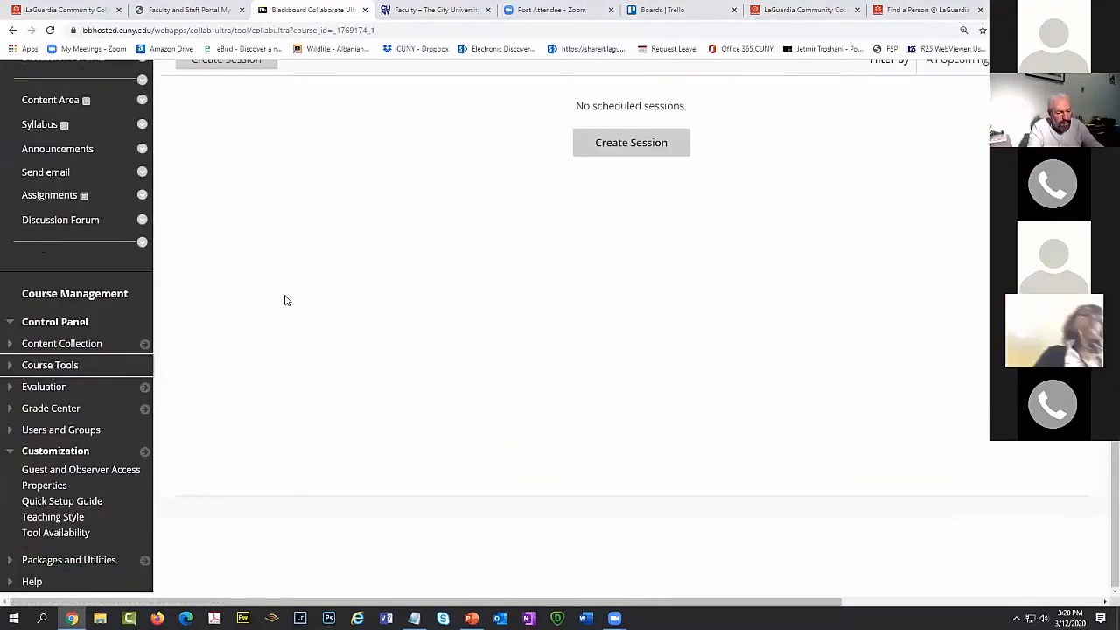
click(40, 453)
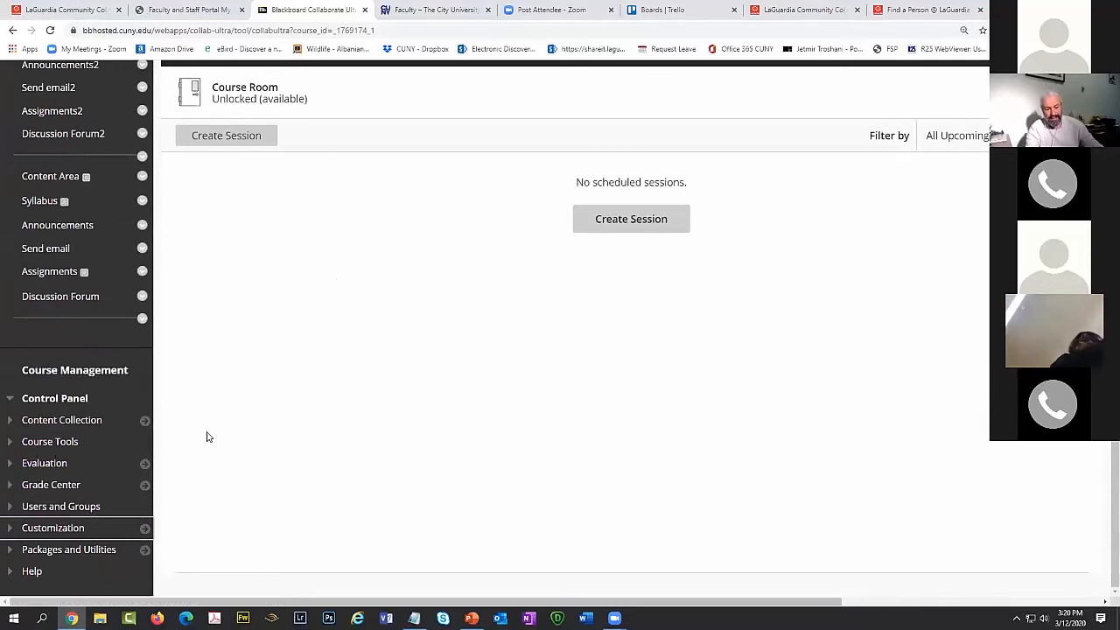
Expand Course Tools and open the Tests list within Tests, Surveys, and Pools.
click(50, 442)
scroll(86, 352, down, 2)
scroll(65, 198, up, 1)
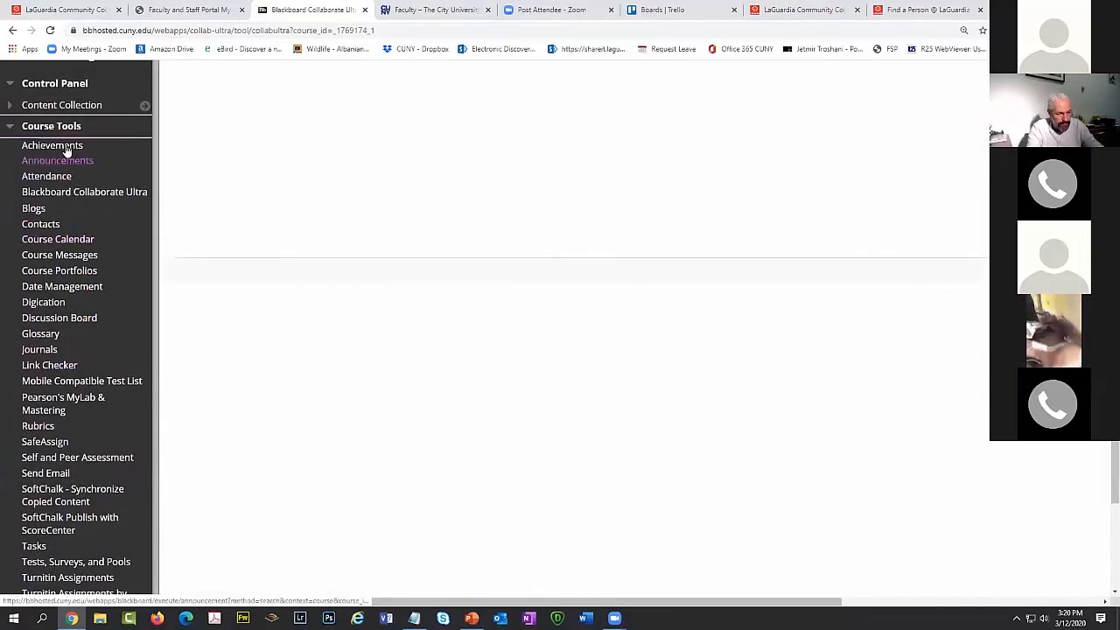
scroll(83, 350, down, 1)
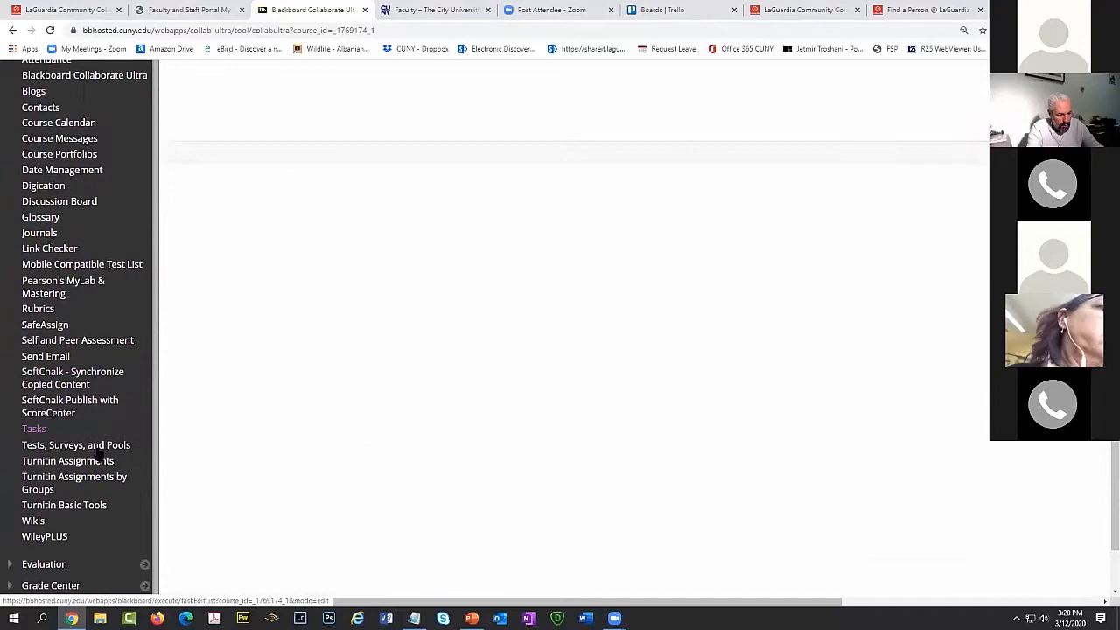
click(32, 448)
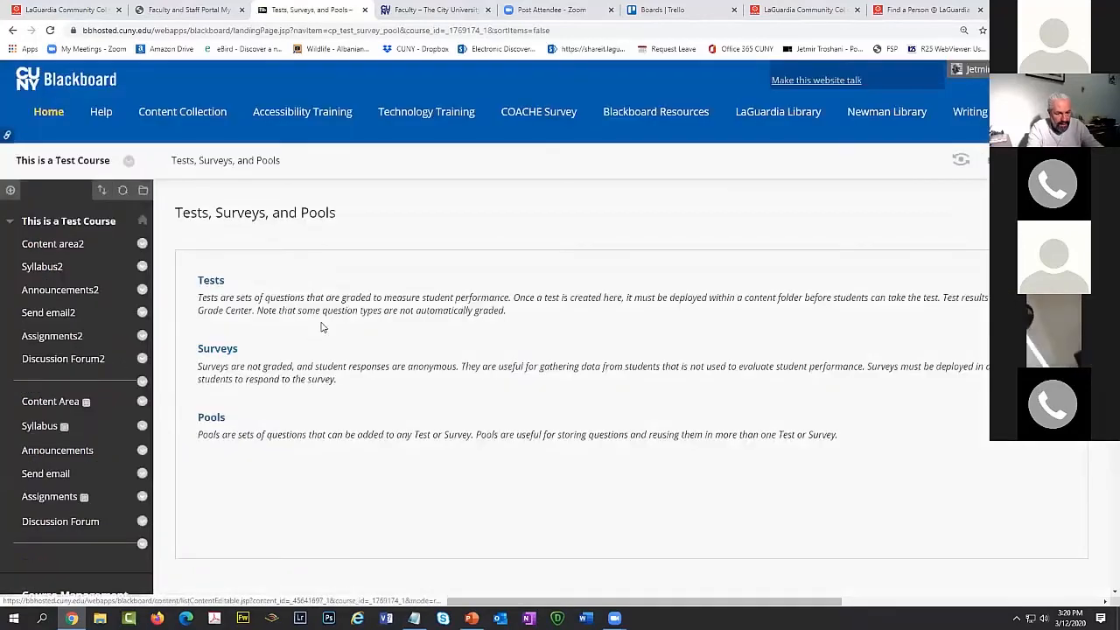
click(207, 285)
click(207, 285)
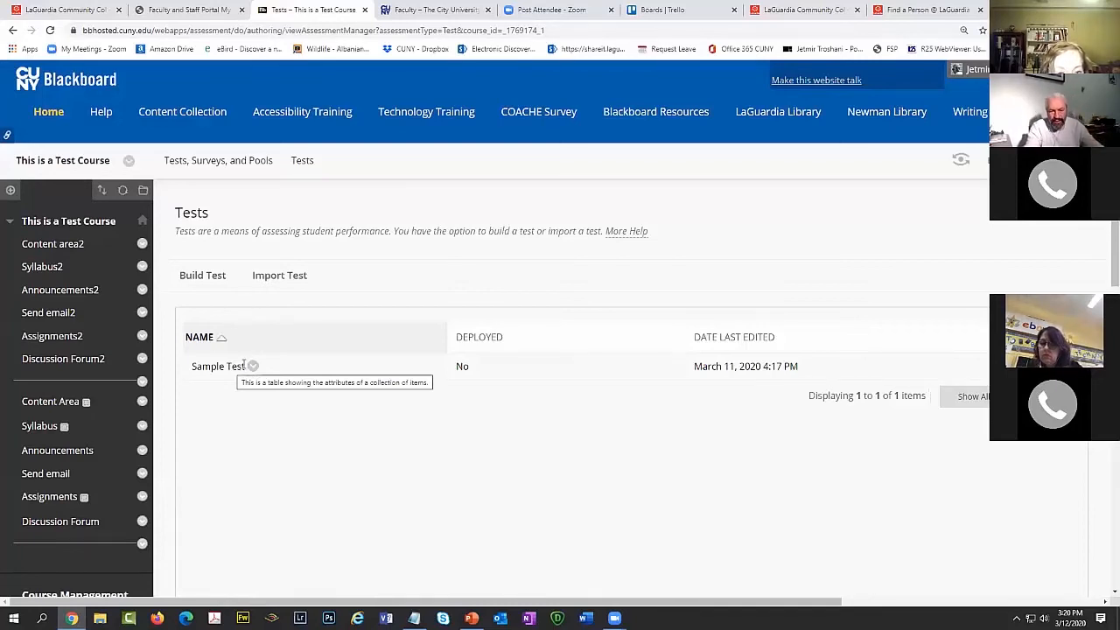
Open Sample Test for editing and review its multiple-choice question and marked correct answer.
click(253, 366)
click(271, 414)
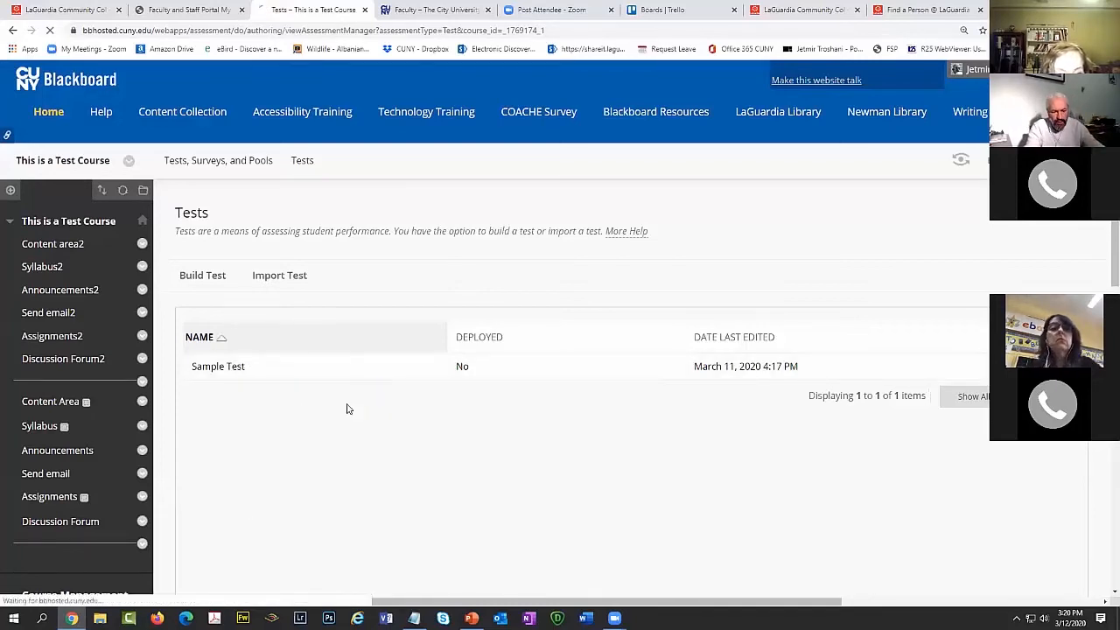
scroll(500, 408, down, 2)
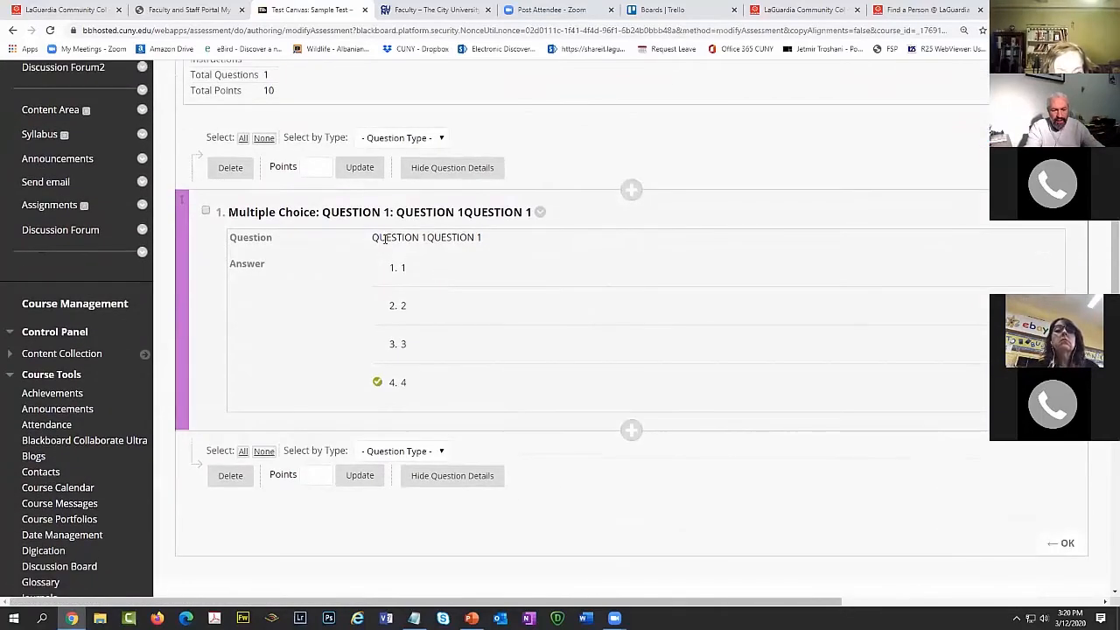
drag(385, 237, 487, 242)
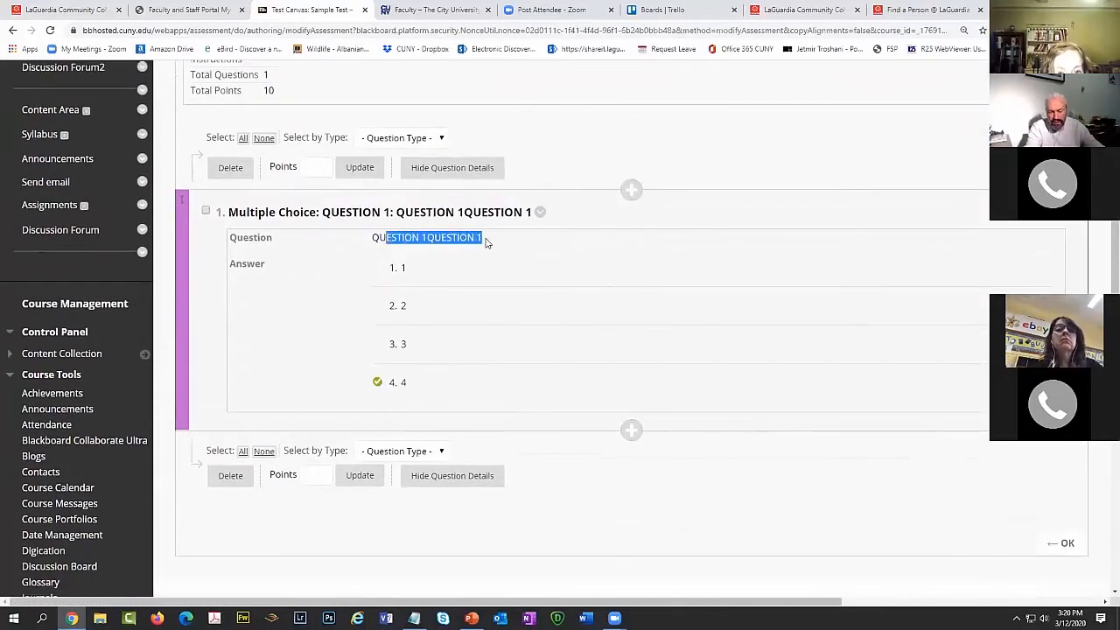
click(377, 383)
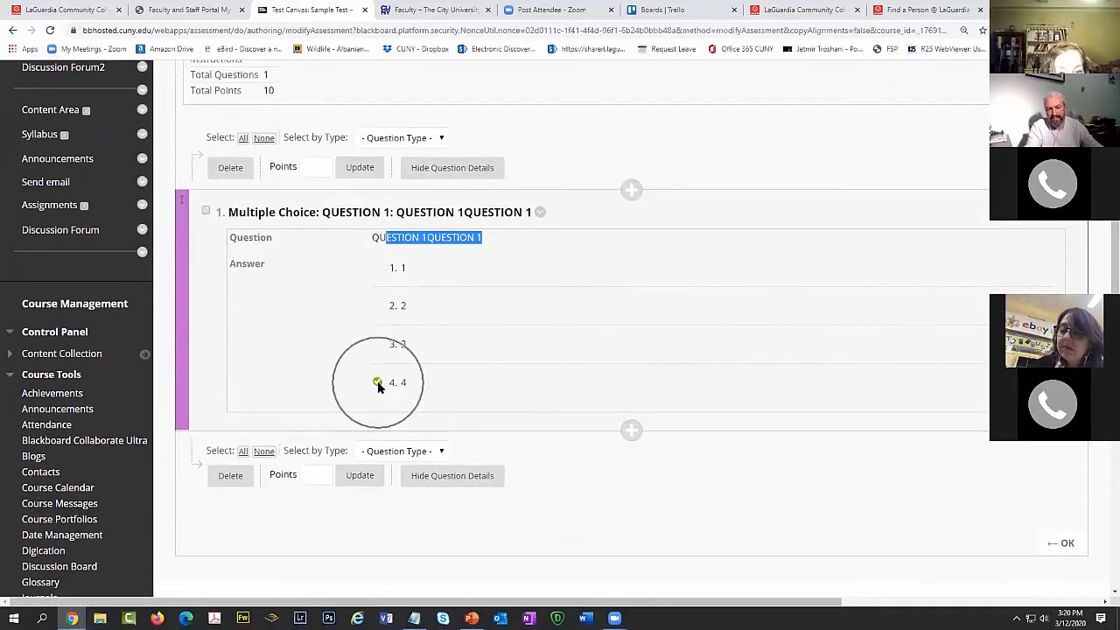
click(377, 382)
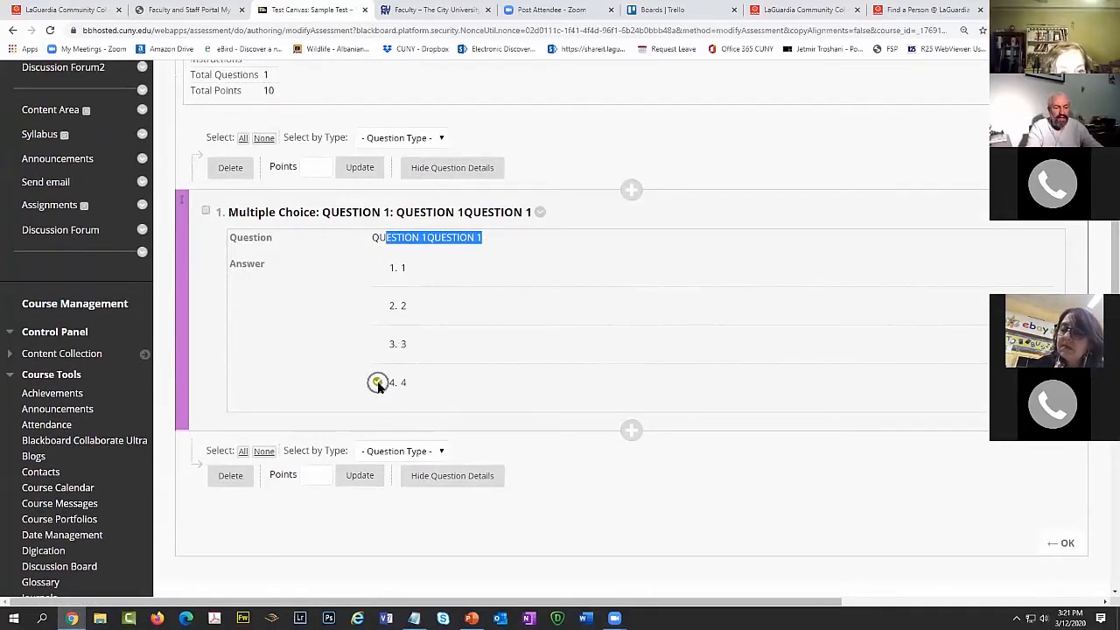
scroll(377, 381, up, 1)
scroll(378, 386, up, 2)
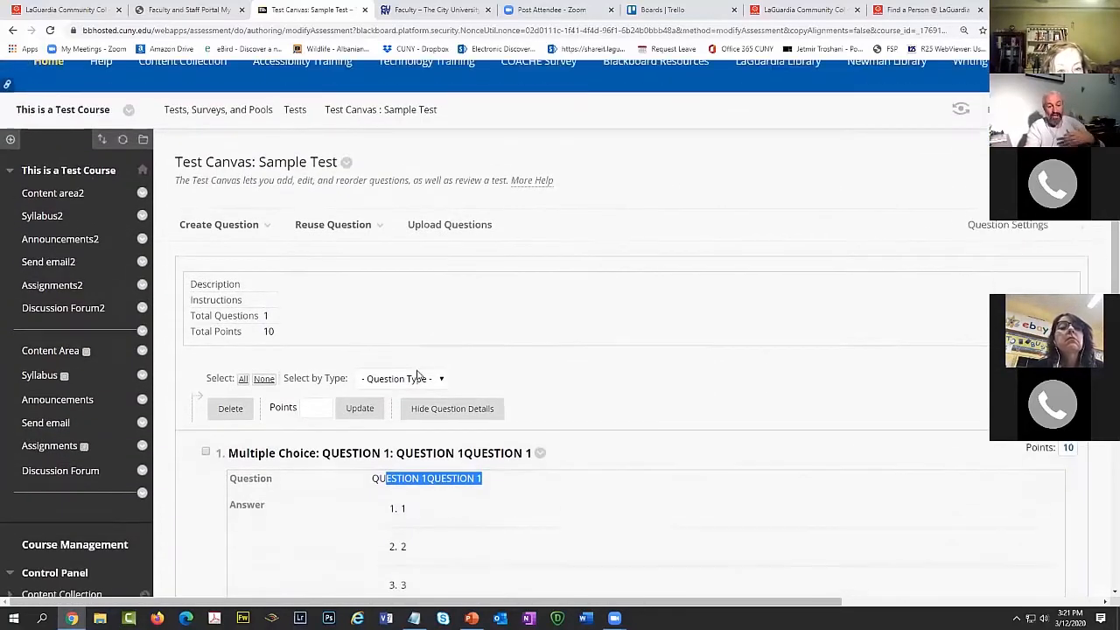
Add the existing Sample Test to Content area2 as a test assessment.
click(70, 186)
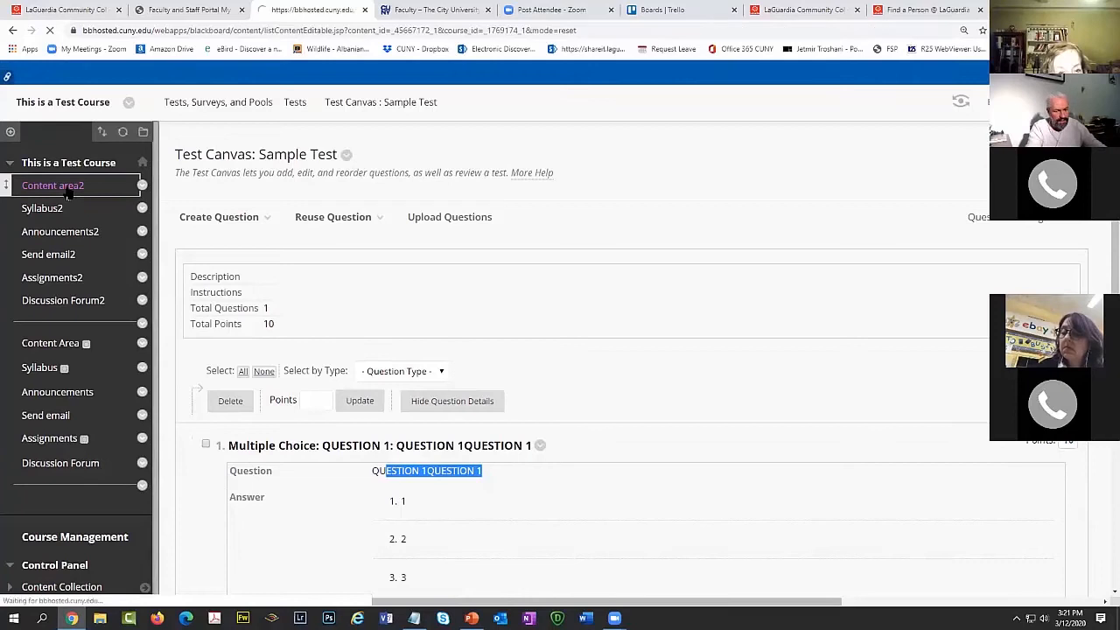
click(333, 260)
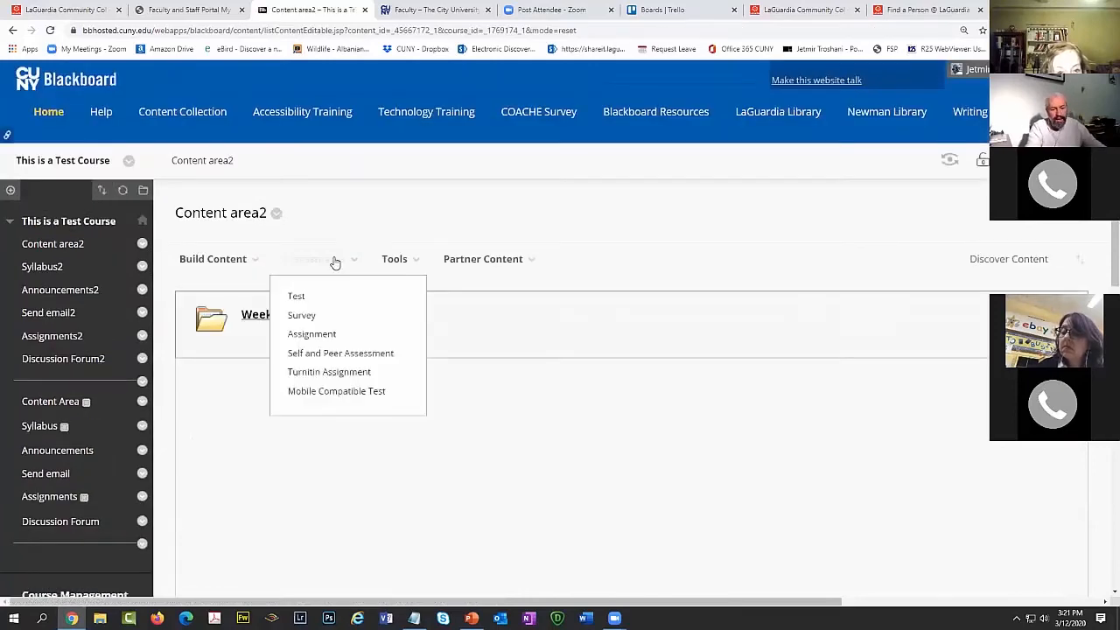
click(353, 298)
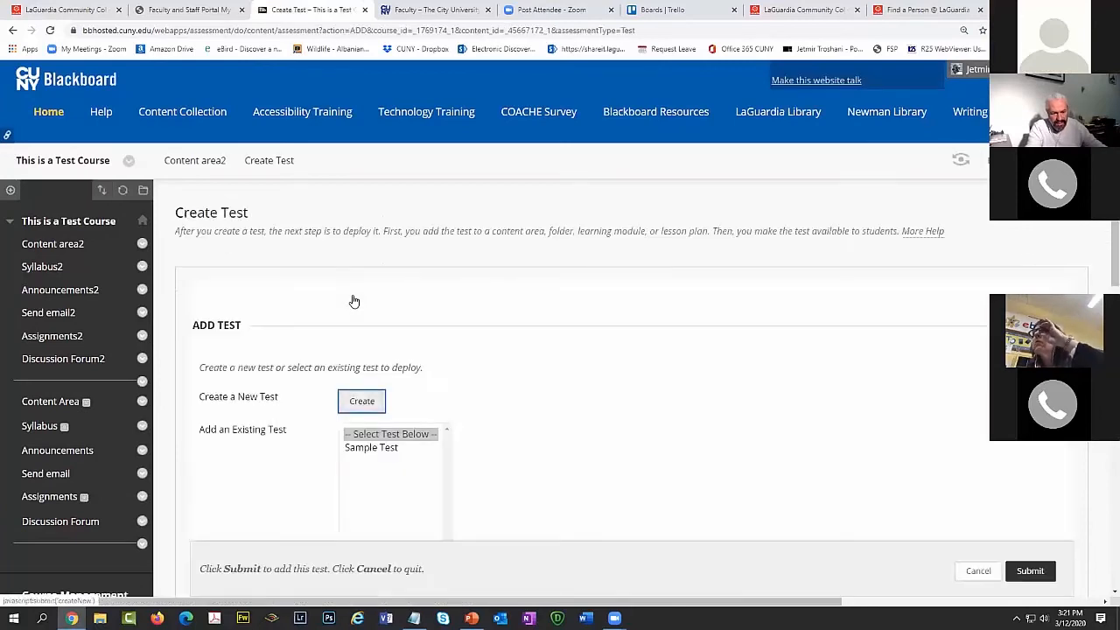
scroll(353, 301, down, 1)
click(409, 333)
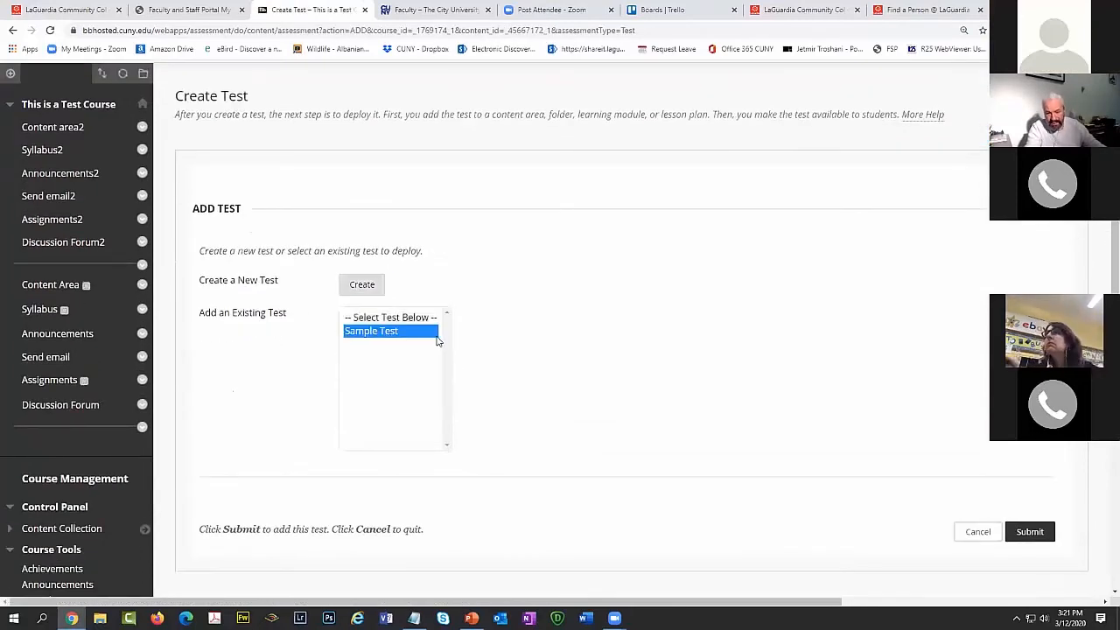
click(1040, 535)
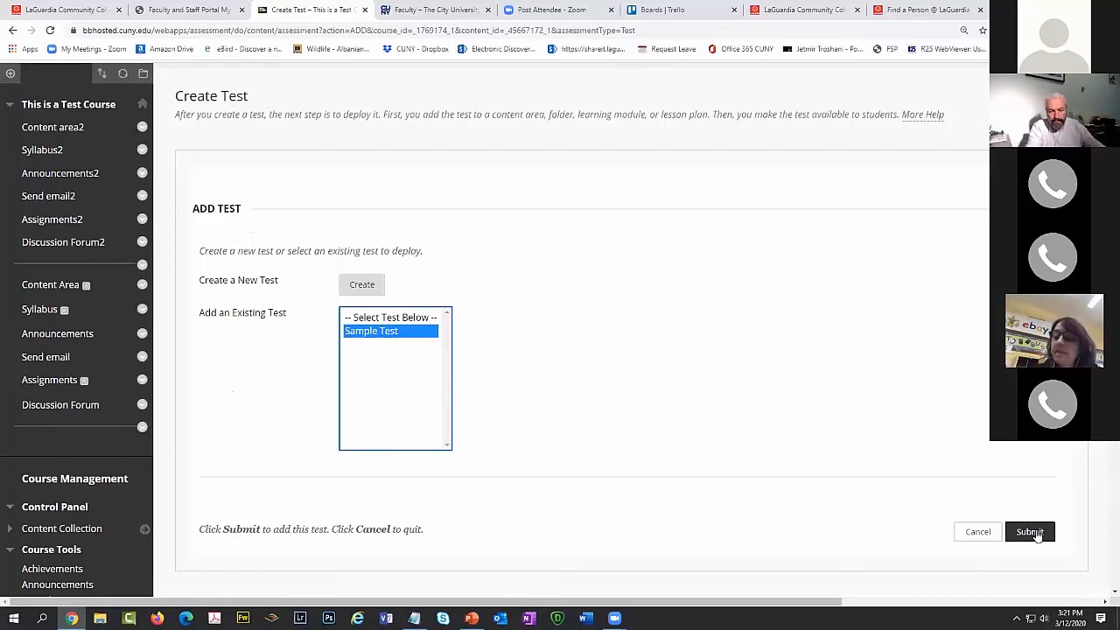
click(1038, 533)
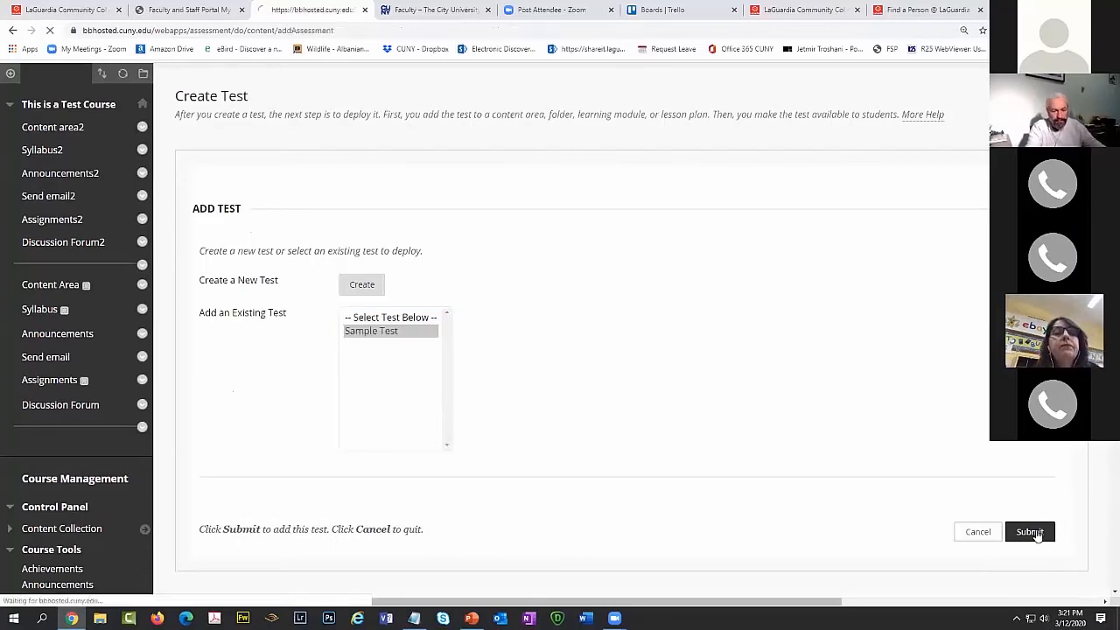
In the test availability options, enable Multiple Attempts and set the number of attempts to 3.
scroll(565, 380, down, 2)
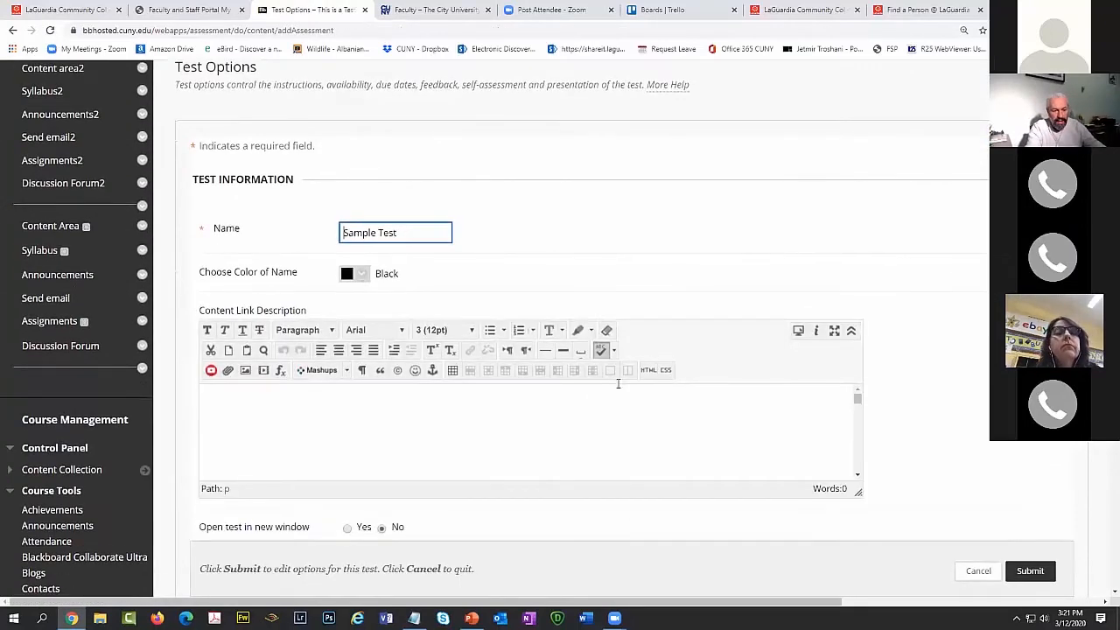
scroll(630, 385, down, 3)
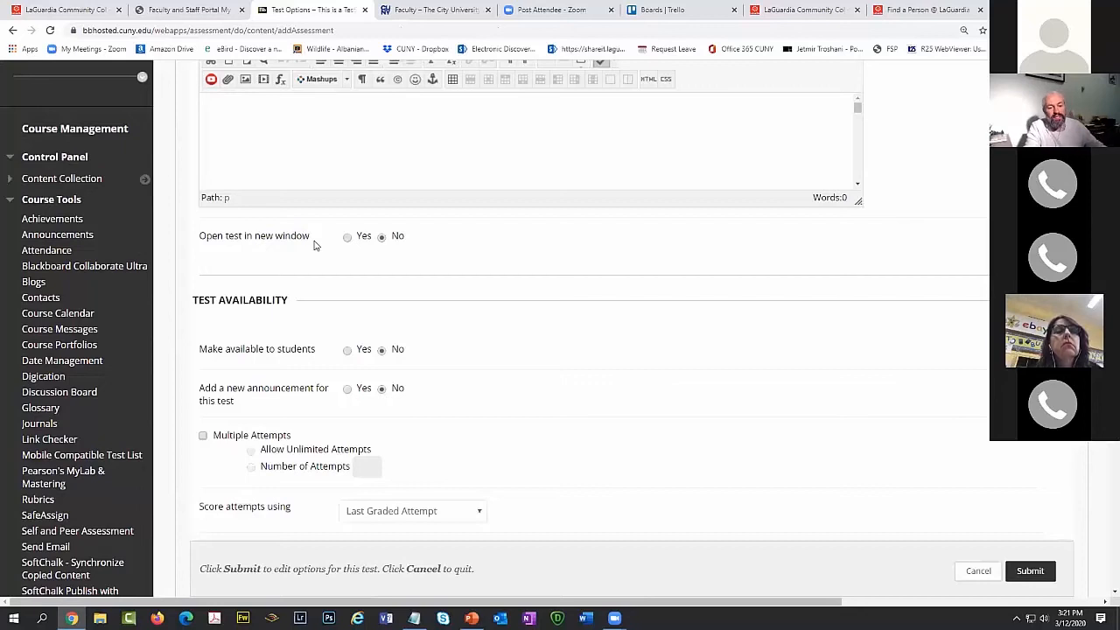
scroll(315, 253, down, 1)
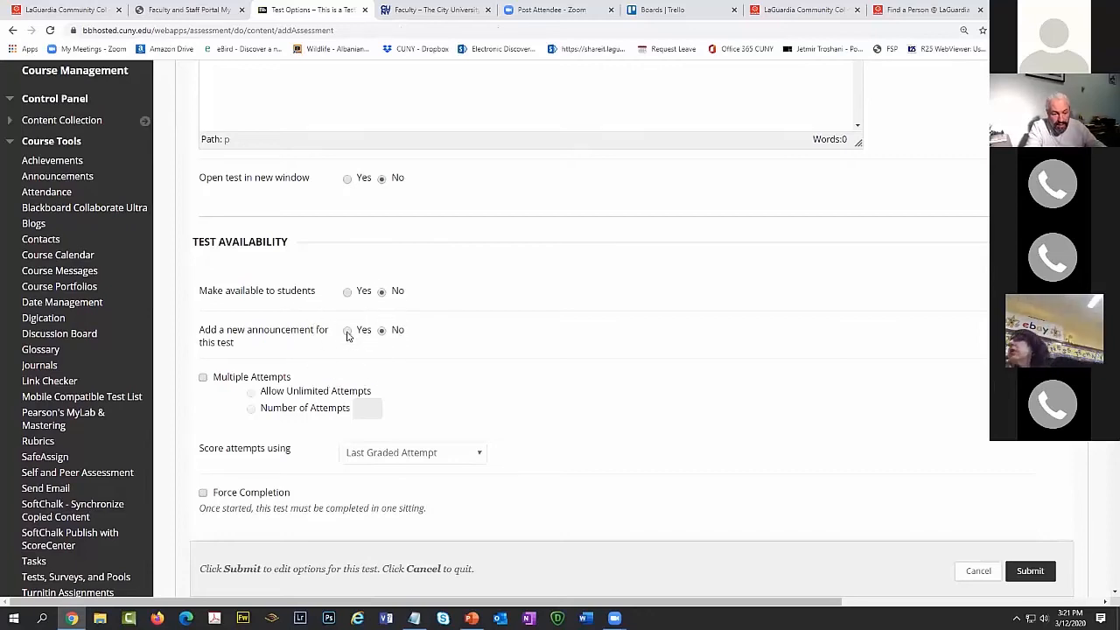
scroll(347, 333, down, 1)
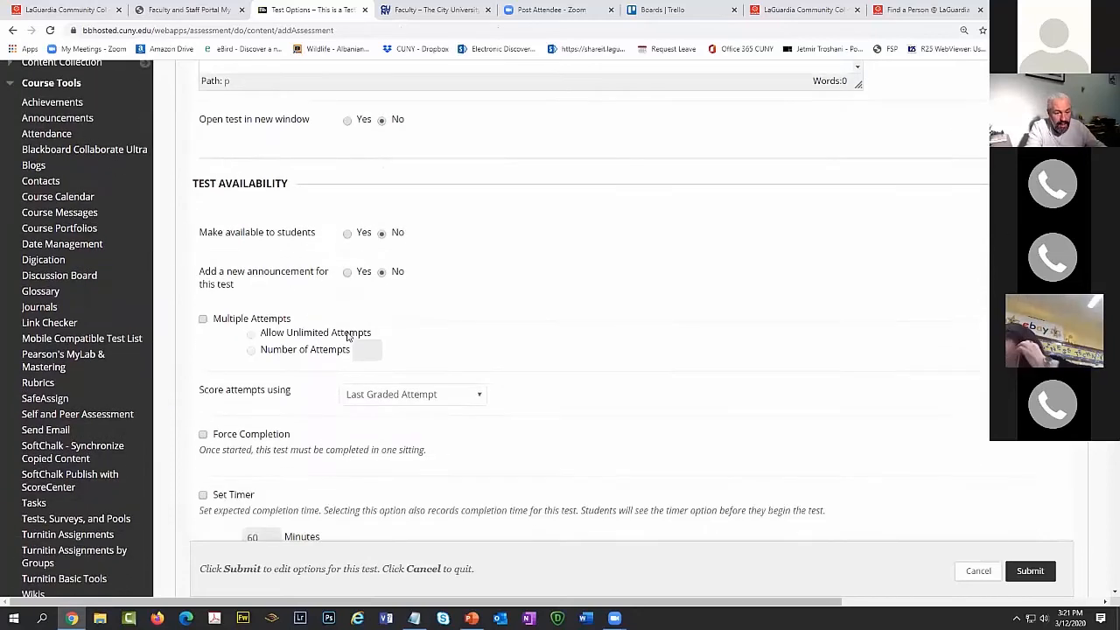
click(203, 320)
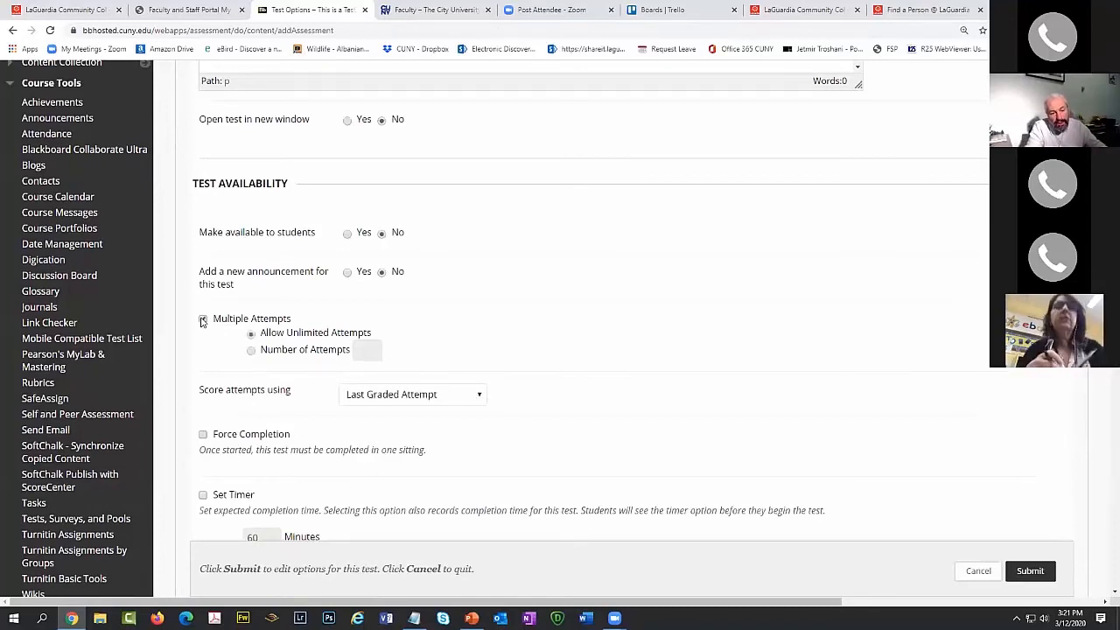
click(251, 350)
click(361, 350)
text(3)
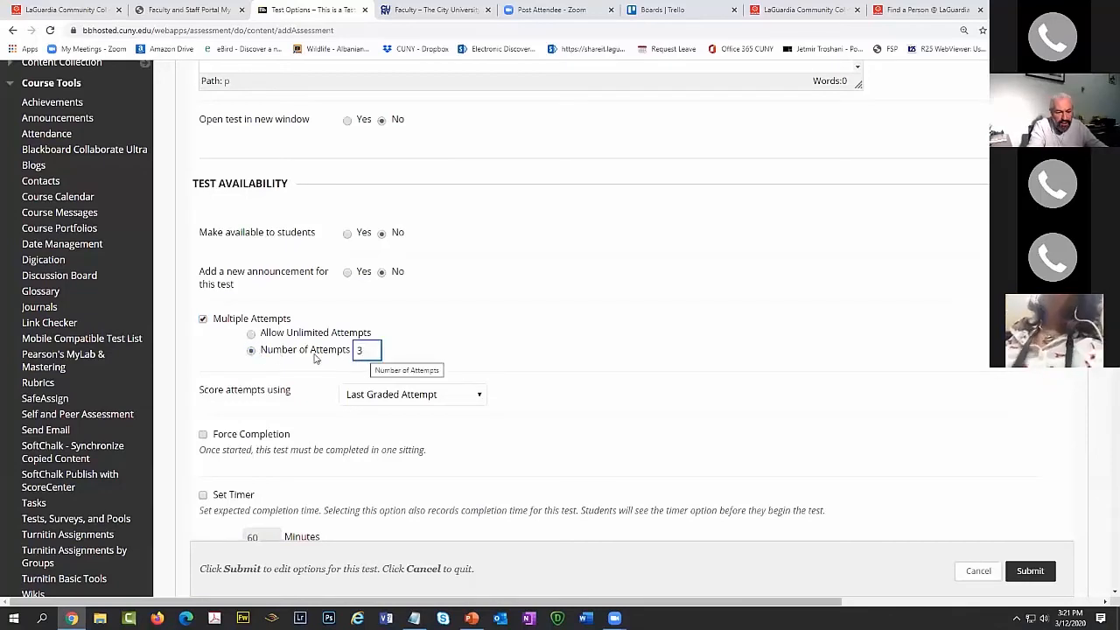
Reset the Multiple Attempts option so that it allows unlimited attempts.
click(205, 320)
click(205, 320)
scroll(207, 323, down, 3)
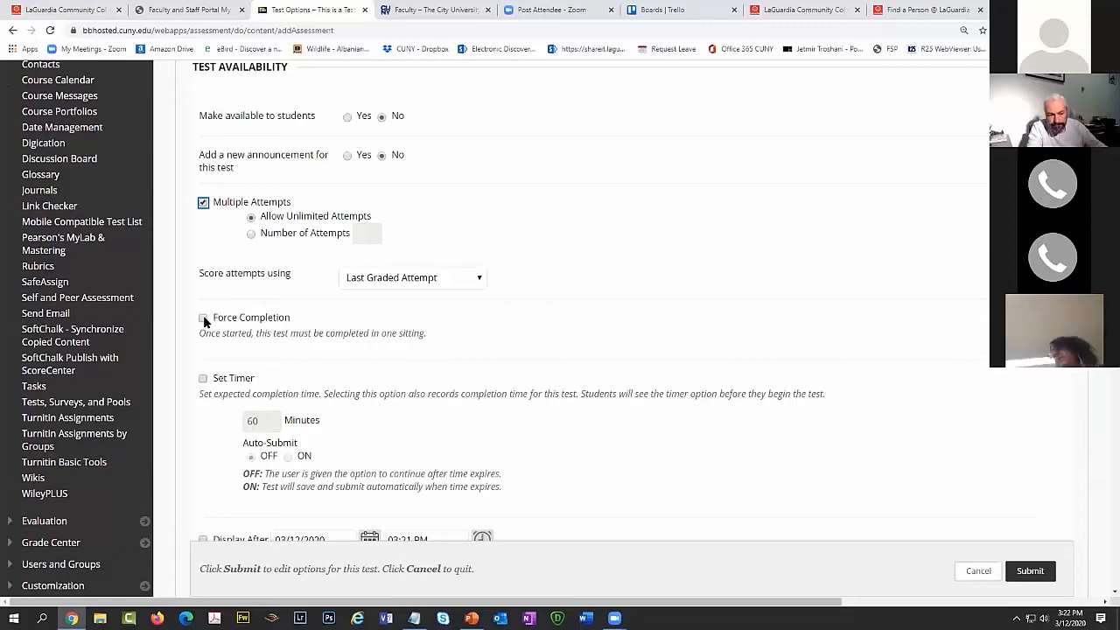
Review the Score attempts using setting and enable Force Completion for the test.
drag(291, 275, 203, 277)
click(215, 279)
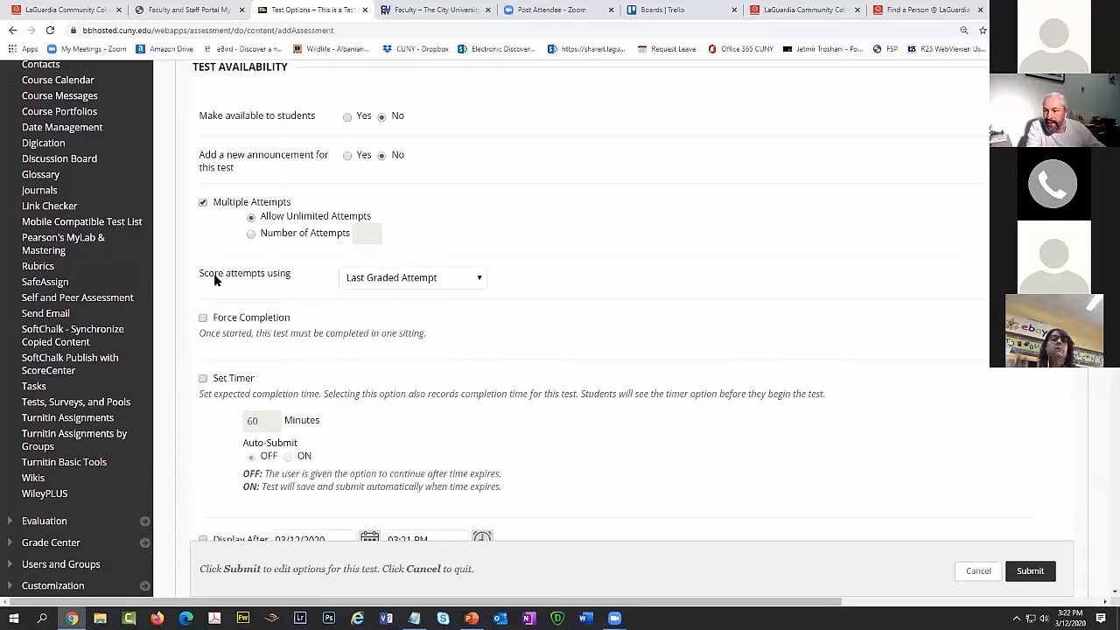
click(260, 277)
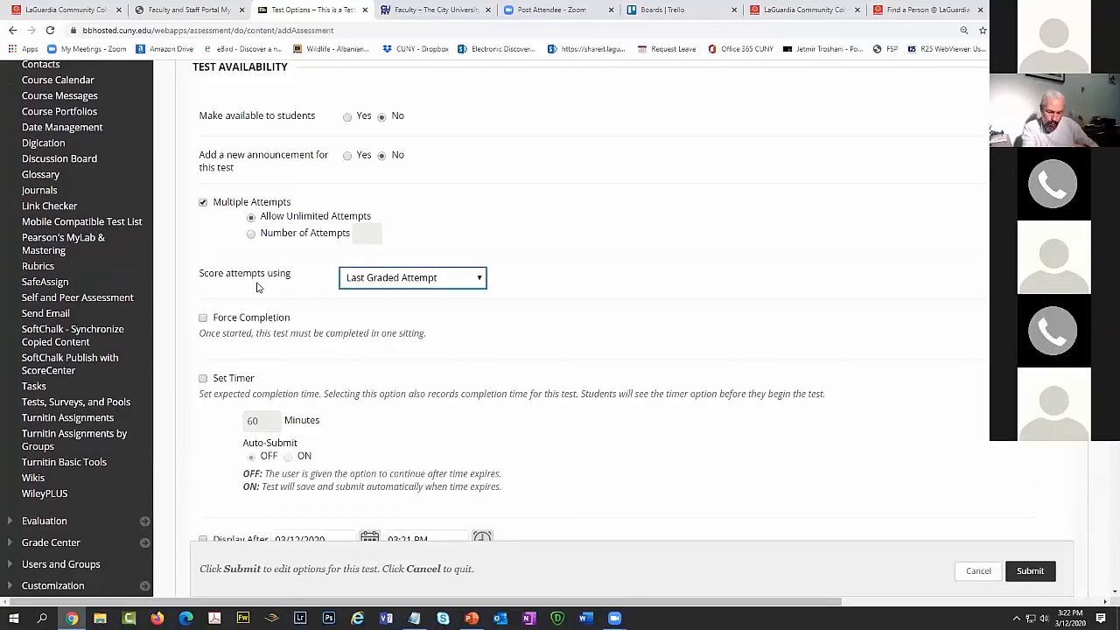
scroll(256, 287, down, 1)
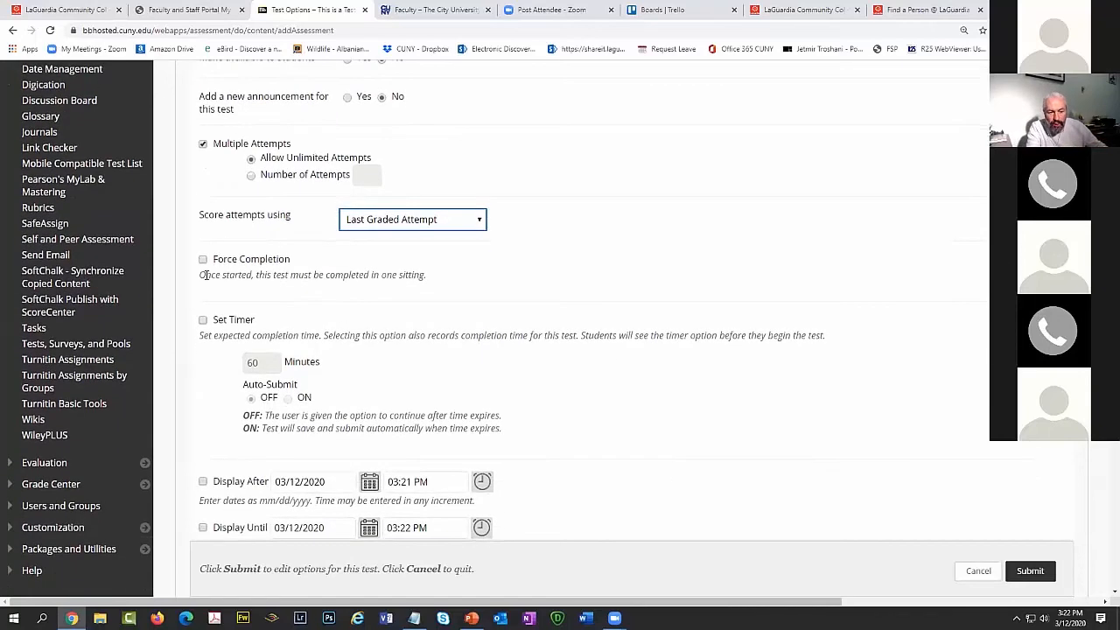
click(204, 261)
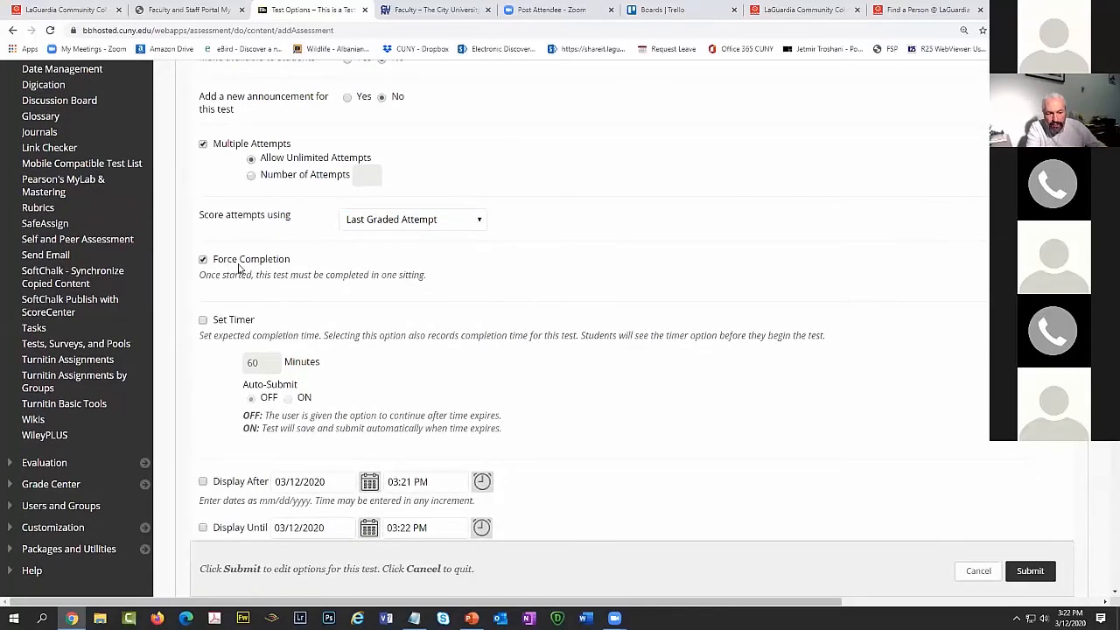
Turn on the Set Timer option for the test and open its completion minutes for editing.
scroll(263, 268, down, 1)
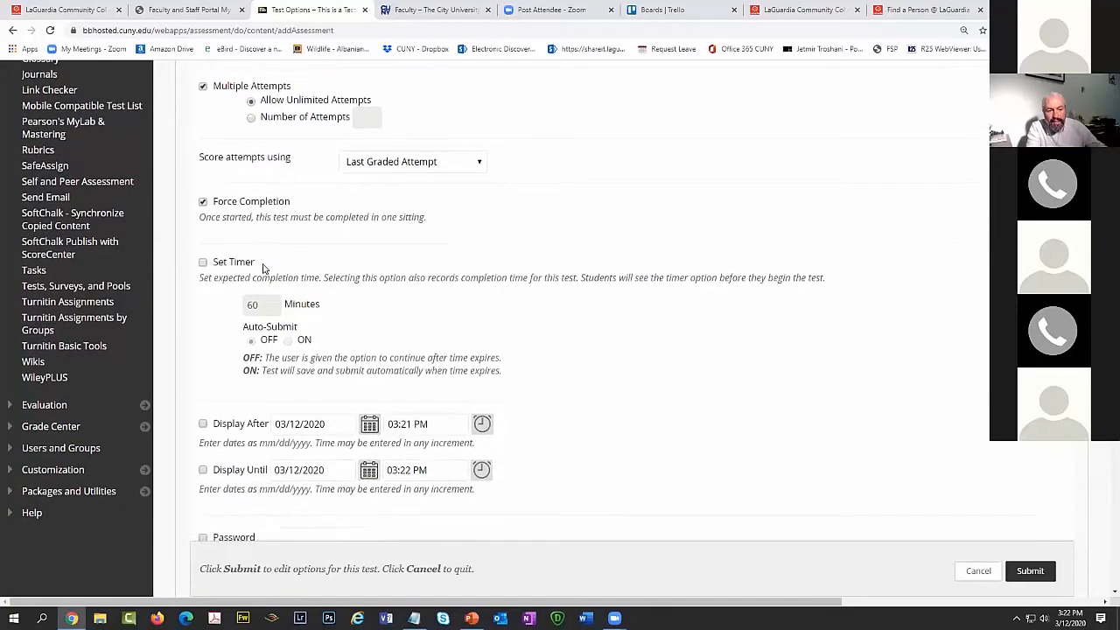
click(203, 262)
double_click(261, 306)
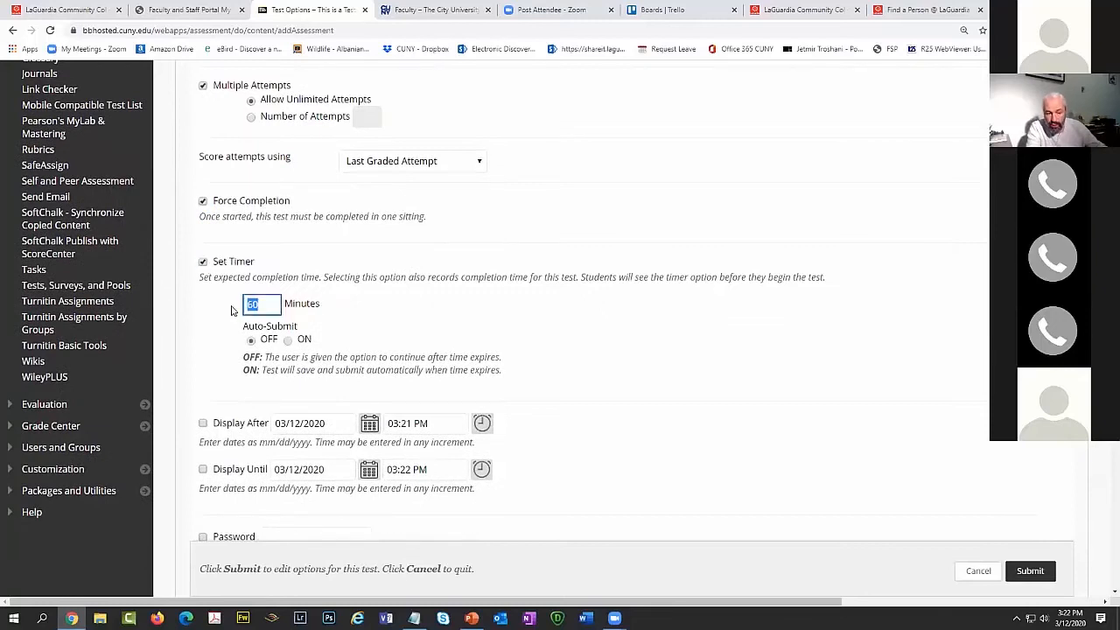
scroll(238, 269, down, 3)
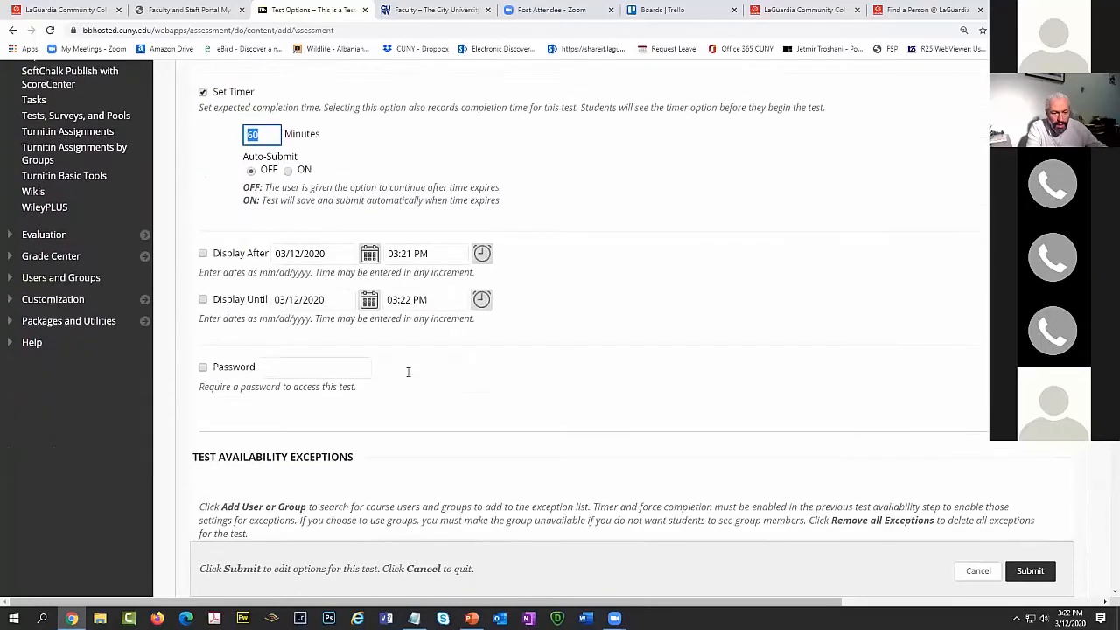
key(ctrl)
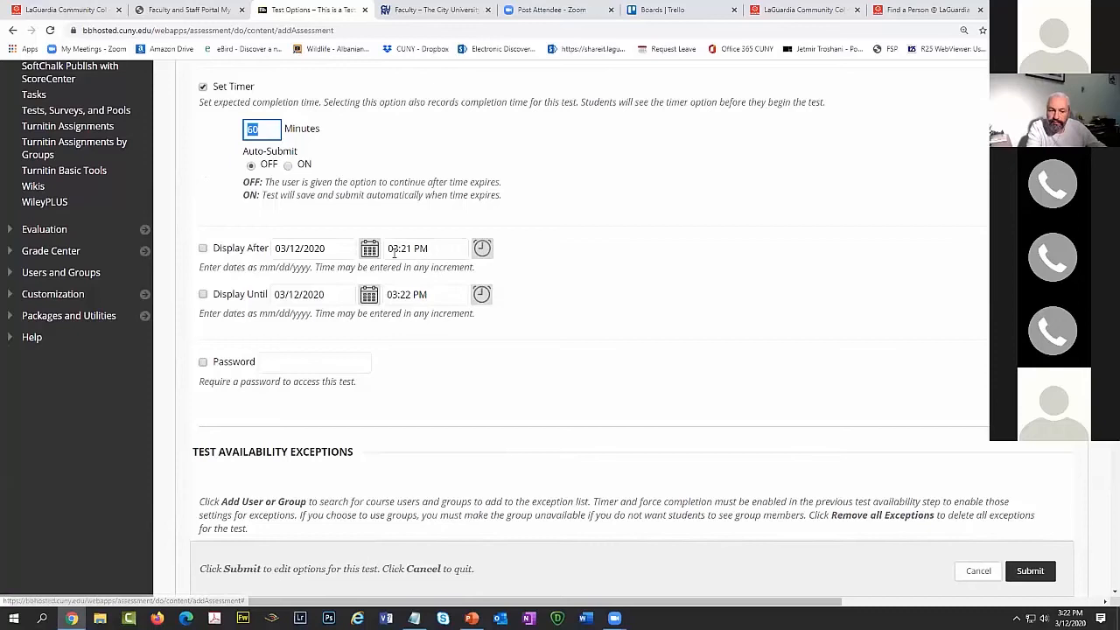
Turn on the Password option in the test availability settings so that a password is required for access.
click(204, 365)
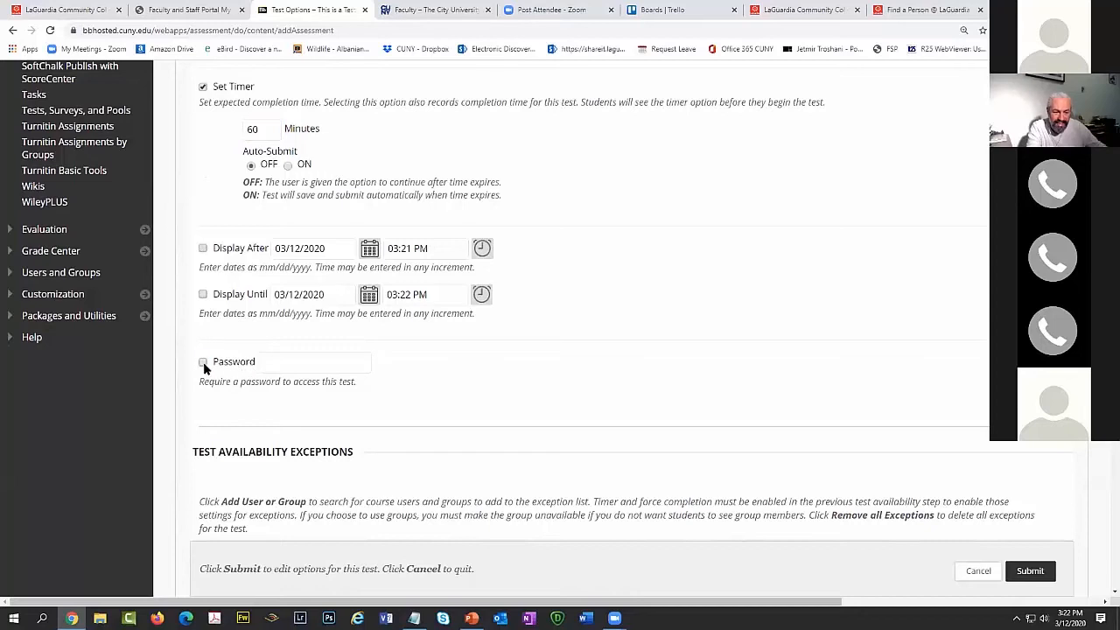
click(204, 364)
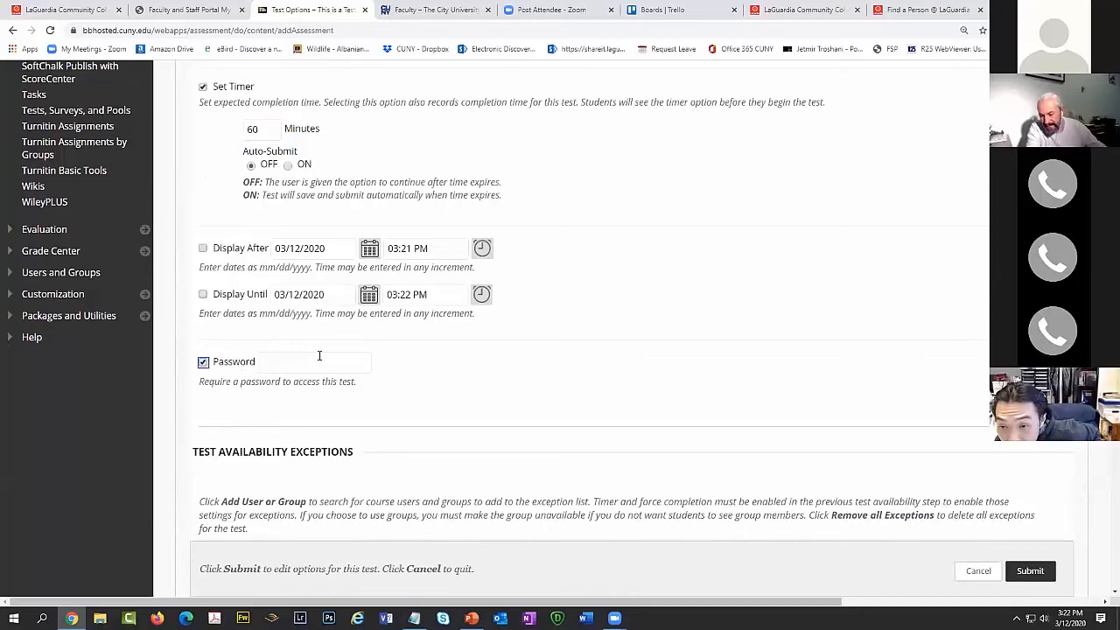
click(204, 365)
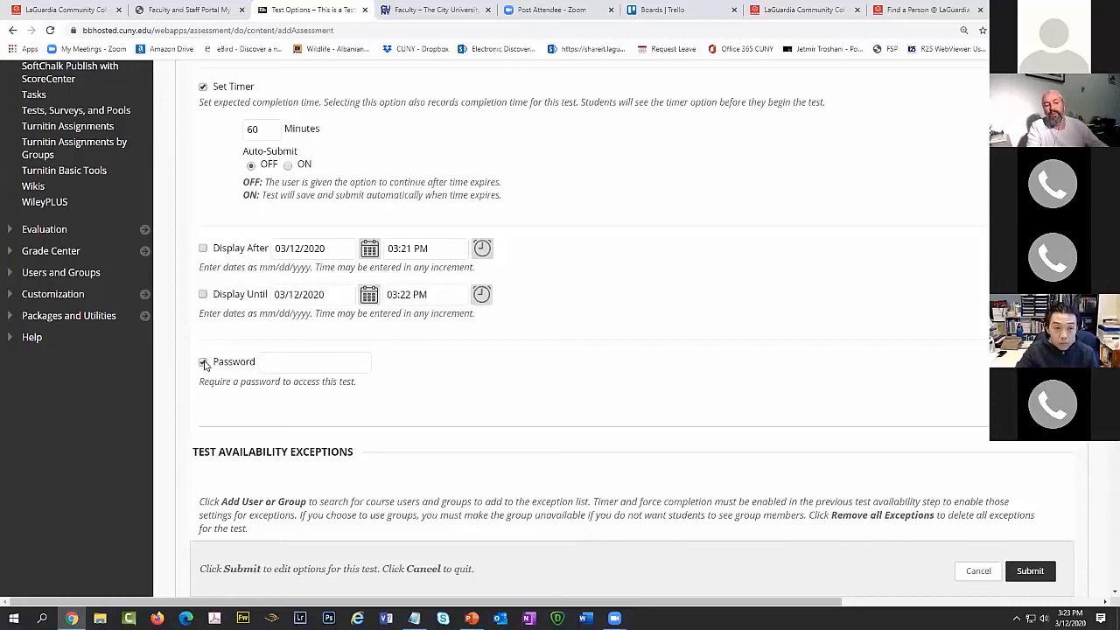
click(203, 363)
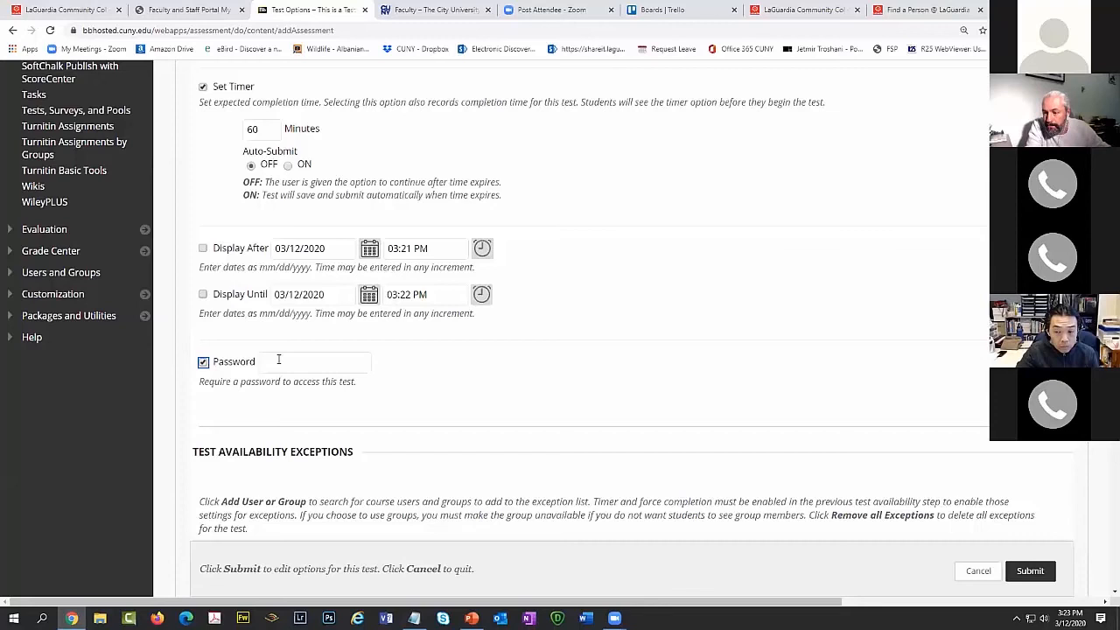
Review the availability exceptions, due date, self-assessment, results and feedback, and test presentation options.
scroll(273, 354, down, 3)
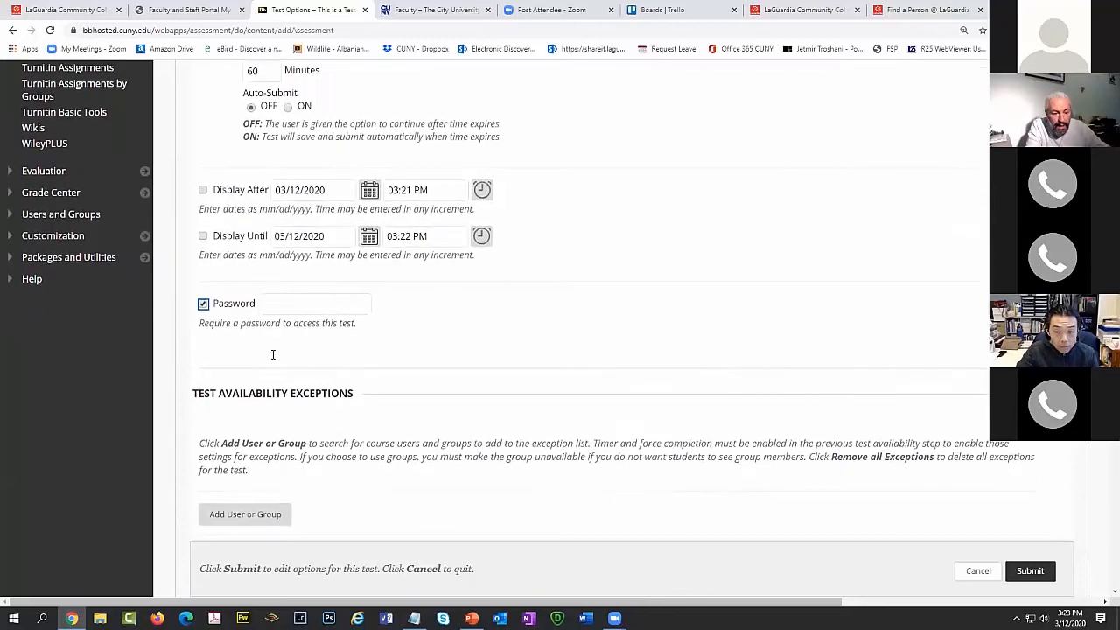
scroll(275, 356, down, 3)
scroll(287, 357, down, 2)
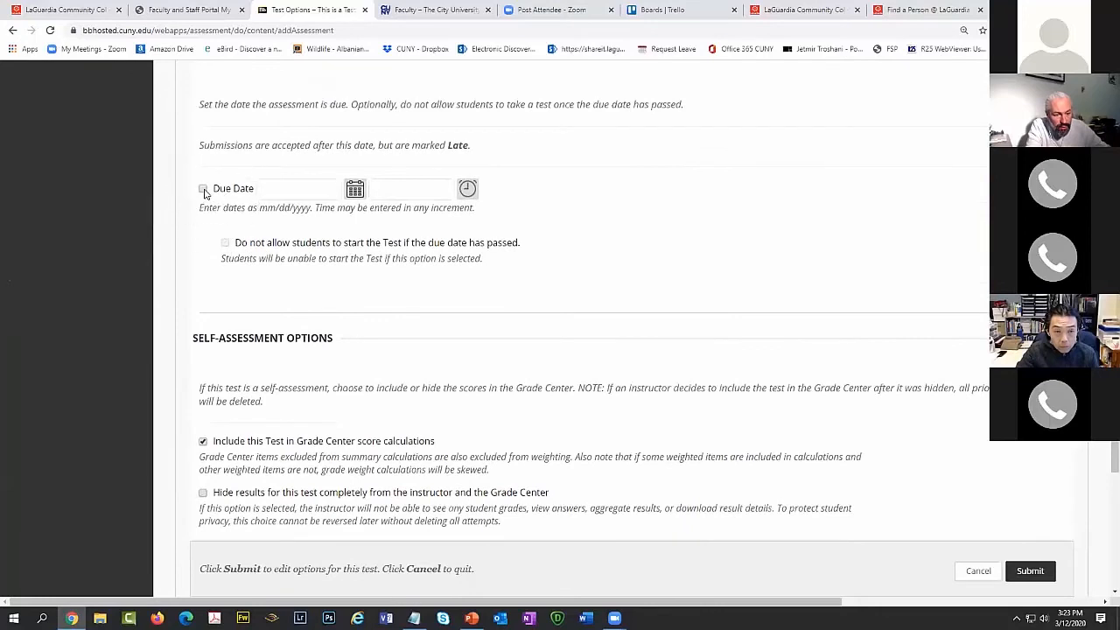
scroll(282, 288, down, 3)
scroll(282, 287, down, 6)
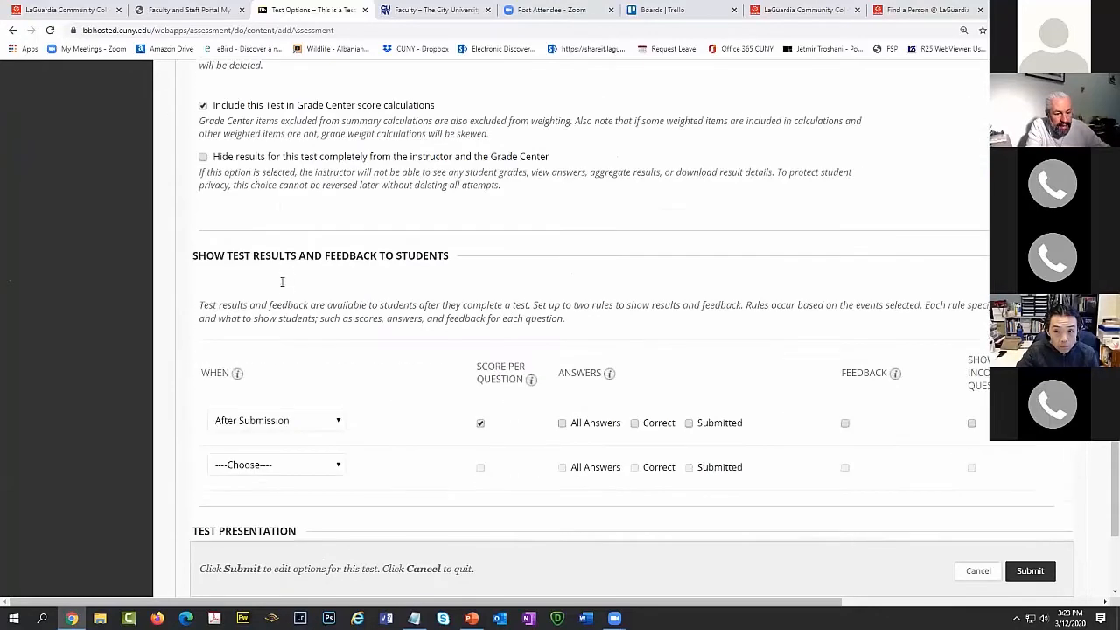
key(ctrl)
key(ctrl)
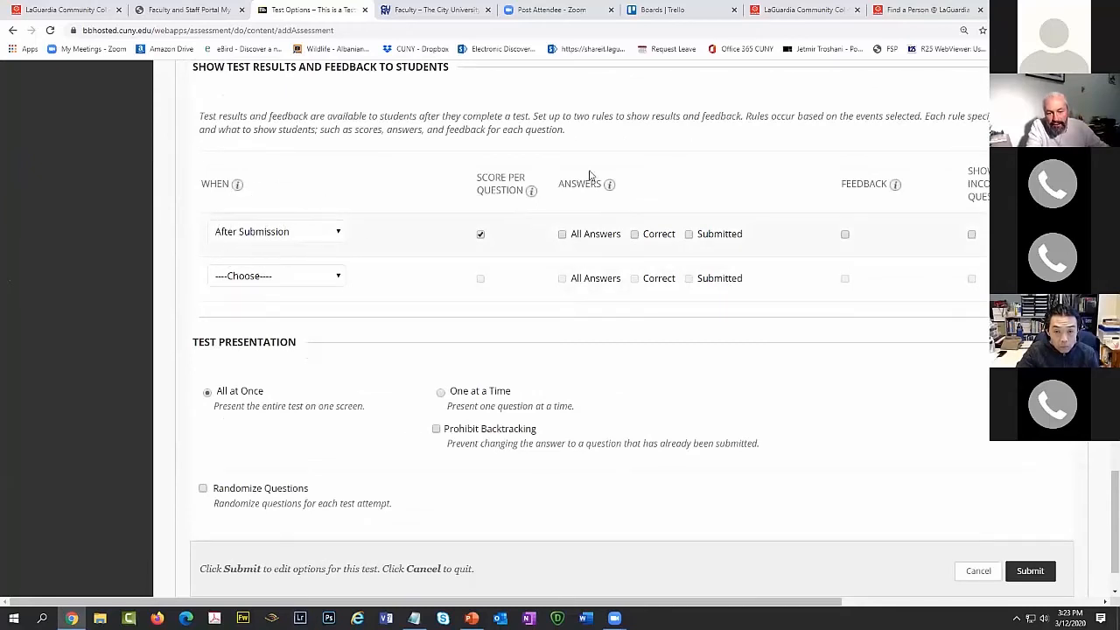
key(ctrl)
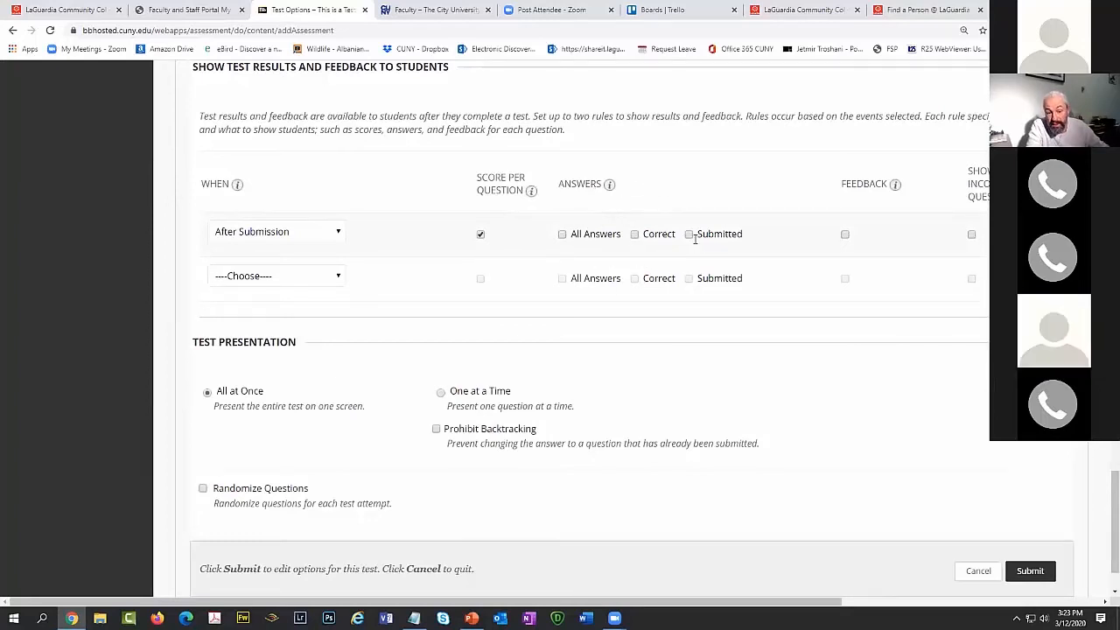
scroll(695, 245, down, 1)
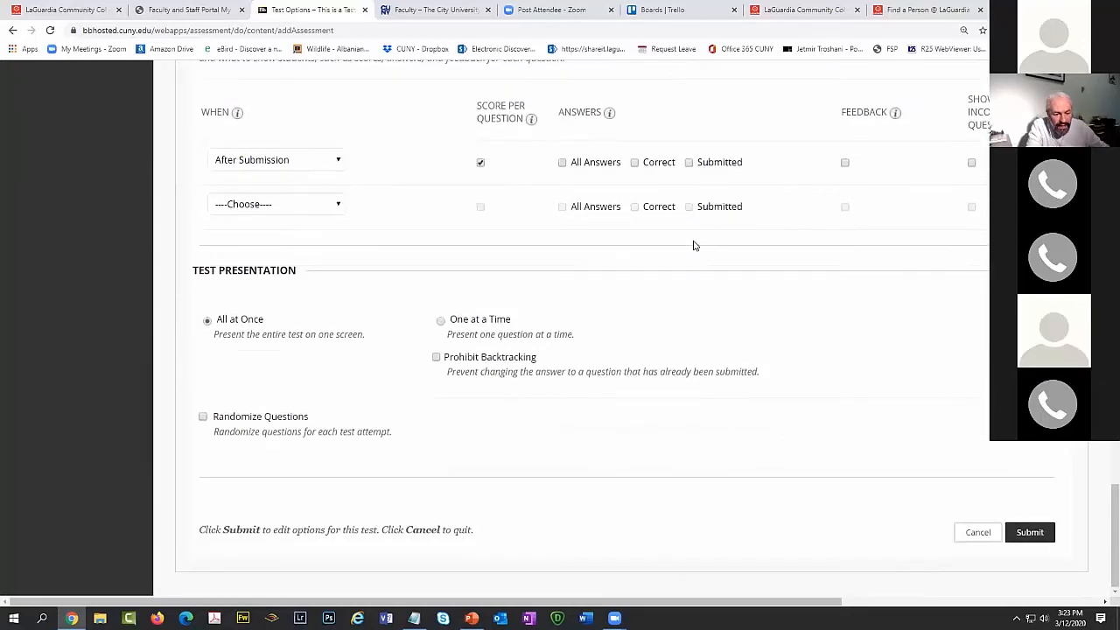
Try the Randomize Questions option in the test presentation settings and turn it off again.
click(204, 419)
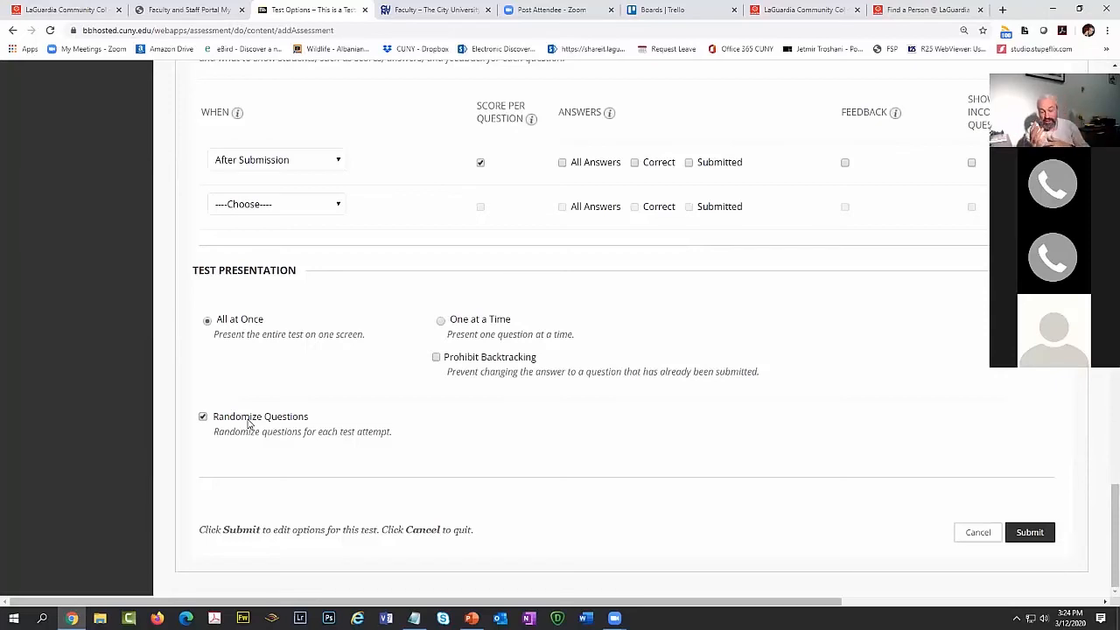
click(203, 416)
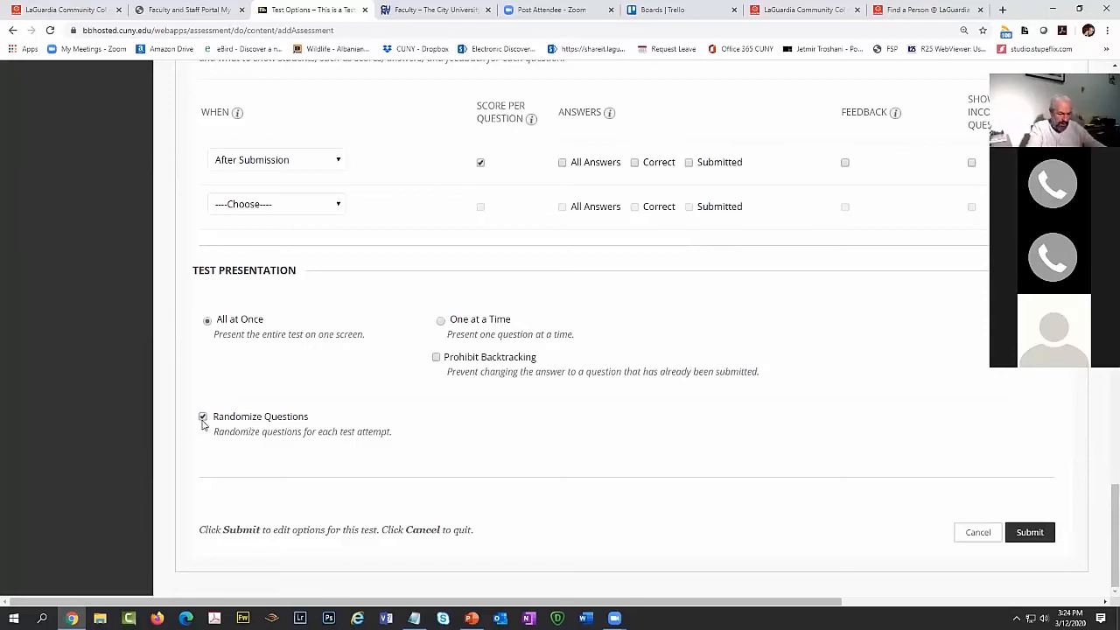
click(1027, 532)
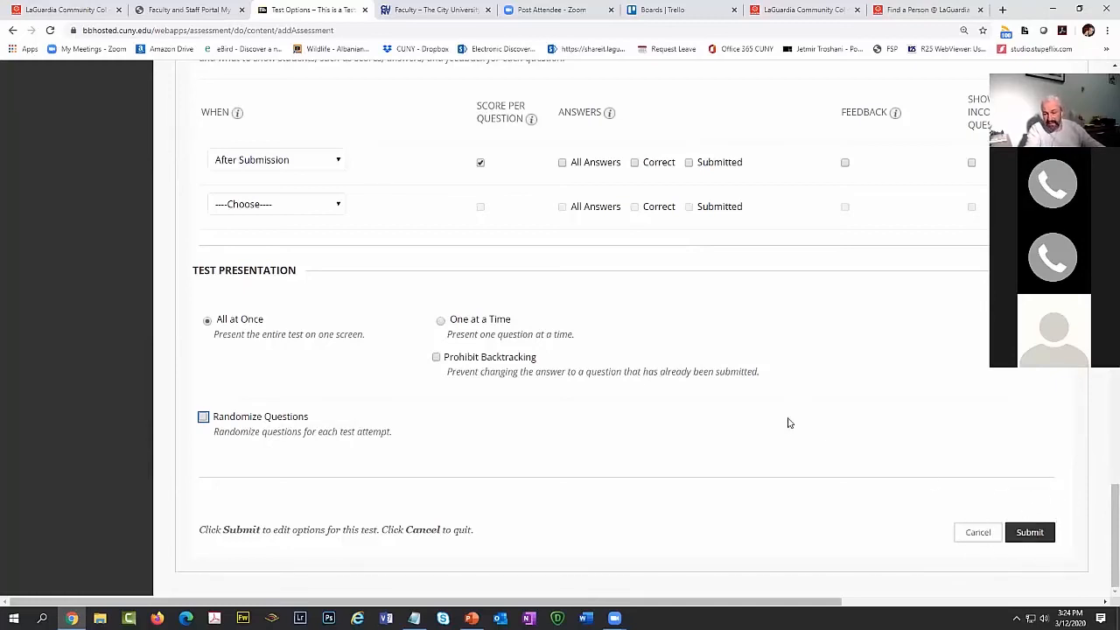
Look back over the whole test options form, from presentation and due date to availability and test information.
scroll(788, 423, up, 6)
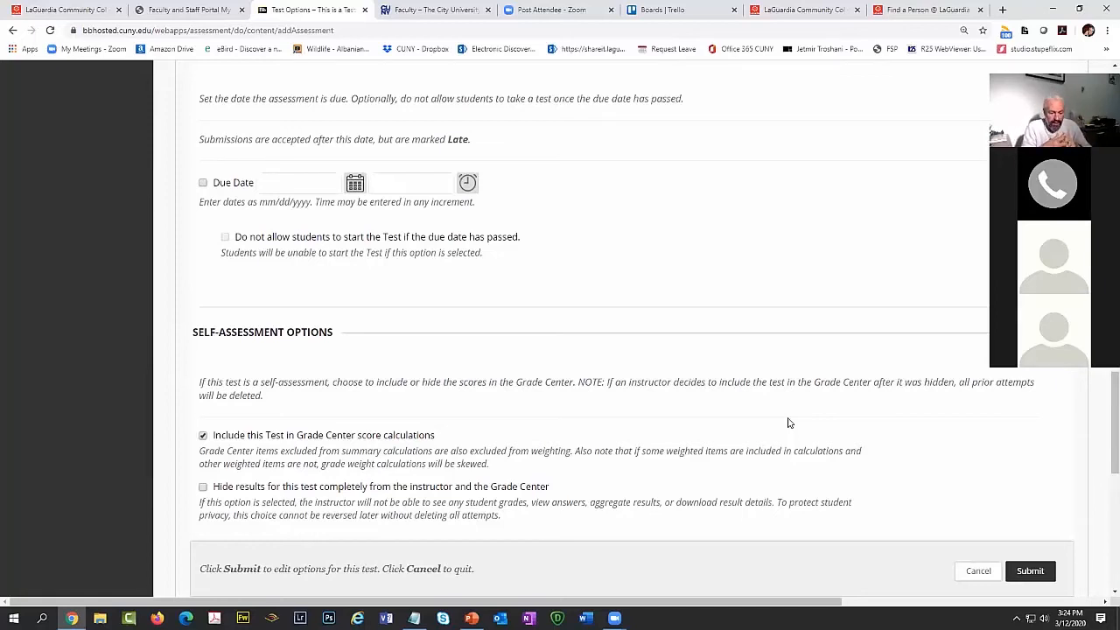
scroll(788, 423, up, 7)
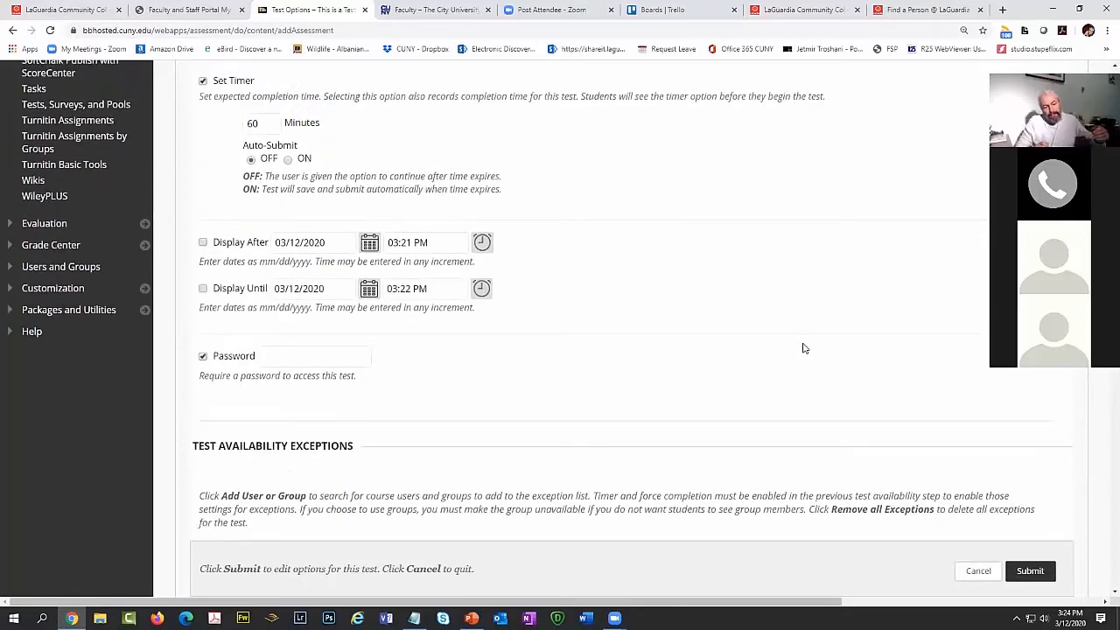
scroll(385, 205, up, 15)
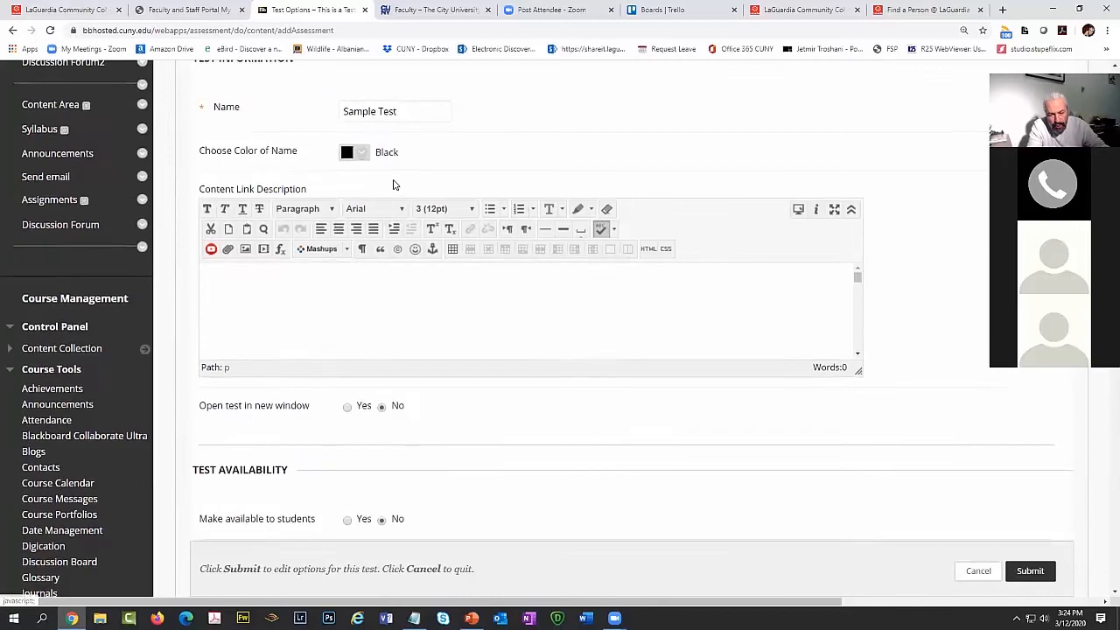
scroll(525, 186, up, 1)
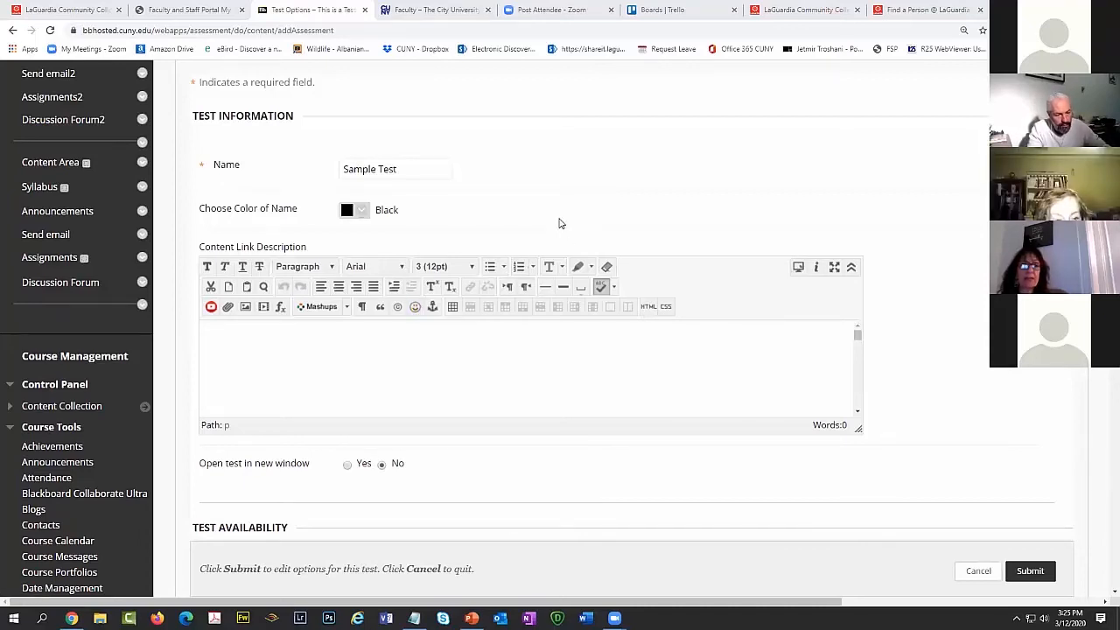
scroll(11, 429, down, 10)
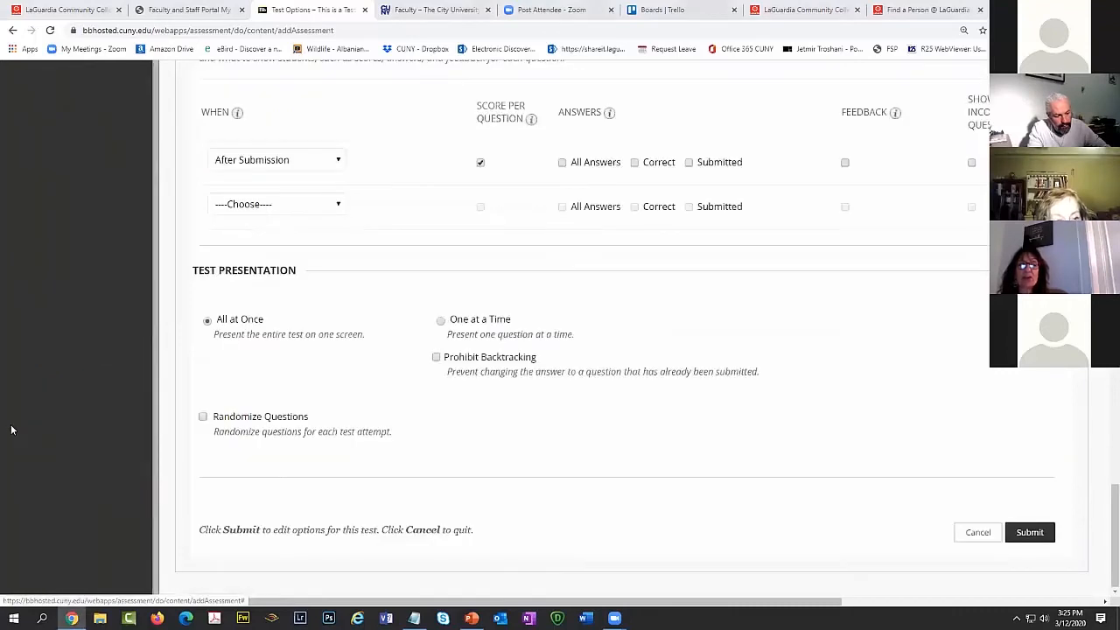
scroll(91, 352, up, 15)
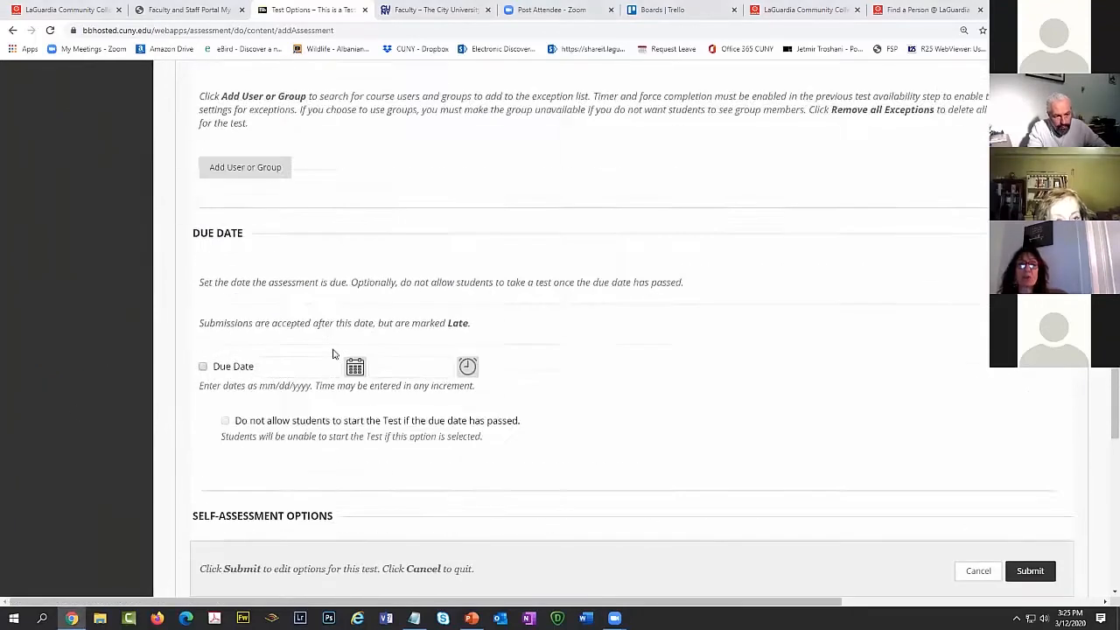
scroll(332, 353, up, 12)
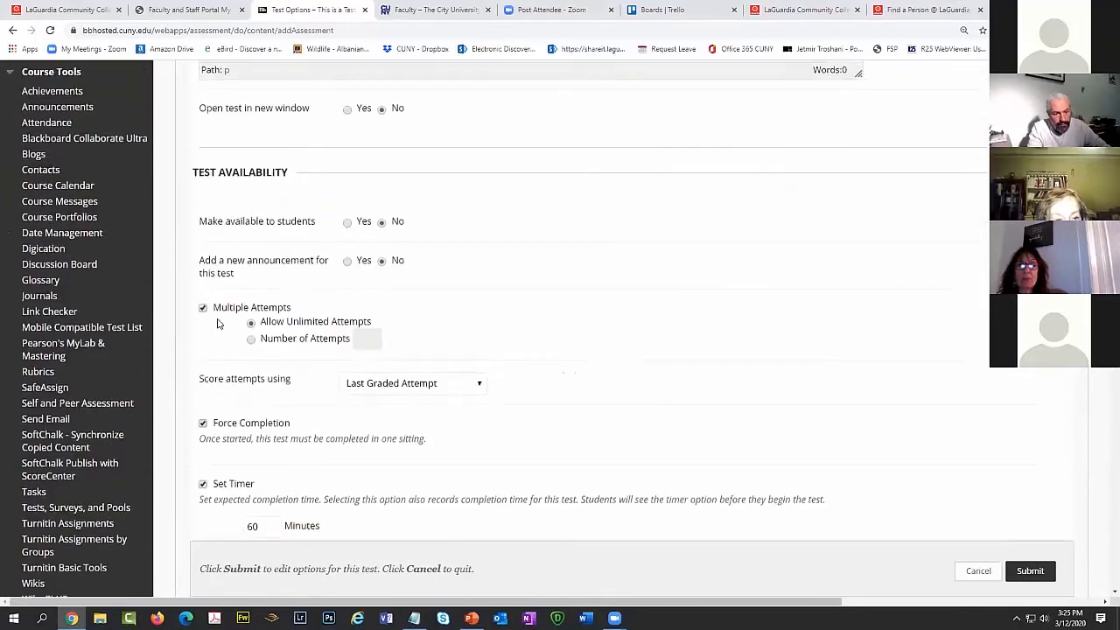
scroll(219, 337, up, 4)
Leave the test options for the Assignments2 content area and start creating a new assignment there.
click(63, 156)
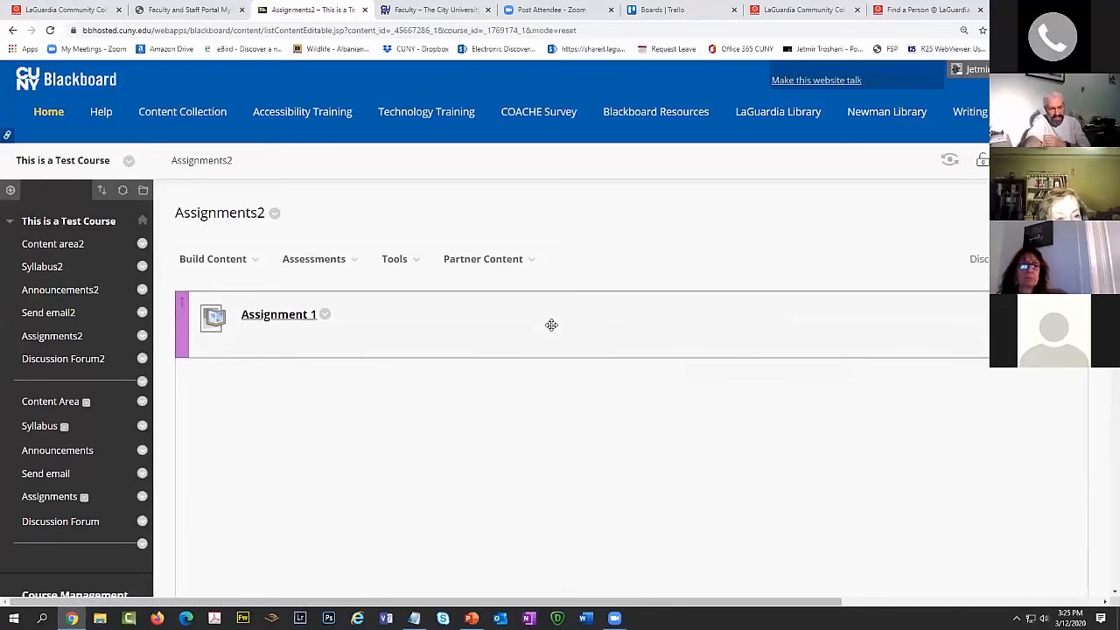
click(68, 341)
key(ctrl)
key(ctrl)
mouse_move(217, 260)
mouse_move(315, 260)
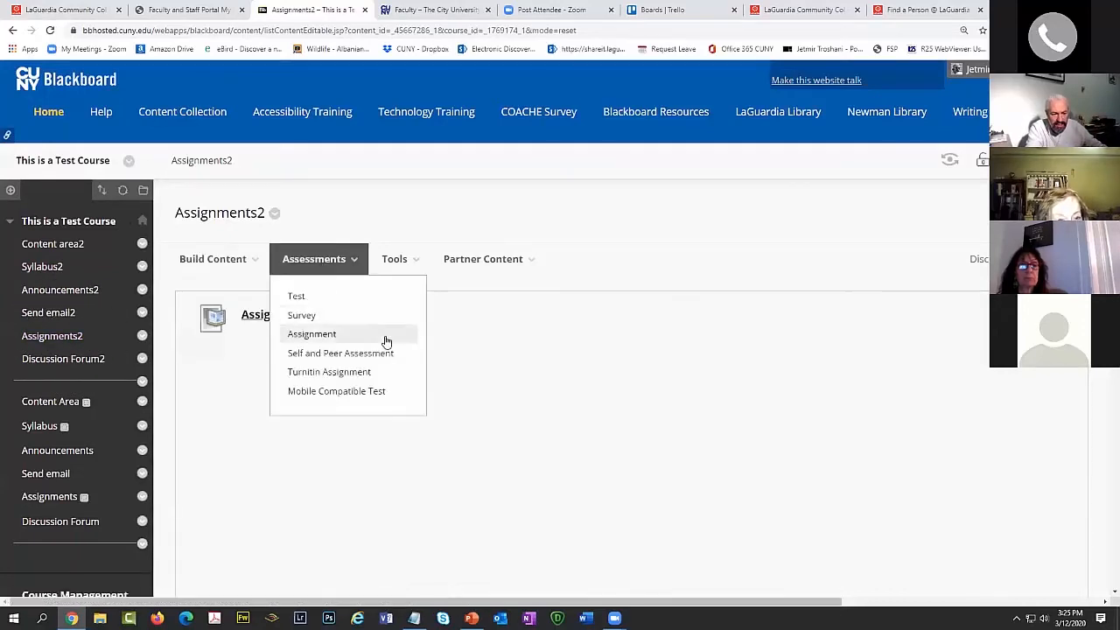
key(ctrl)
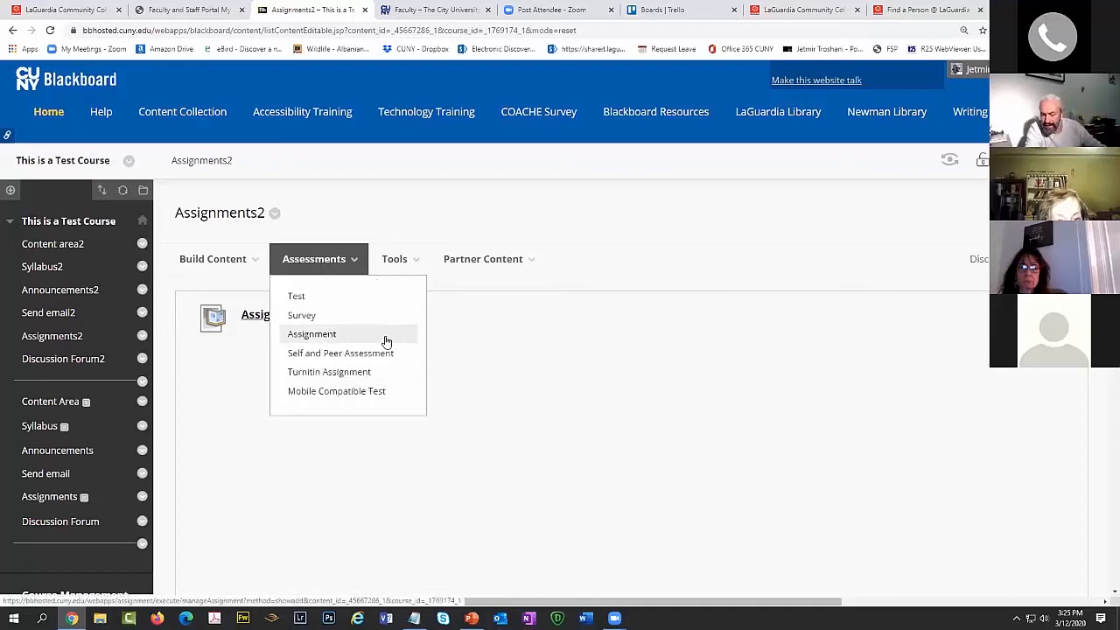
key(ctrl)
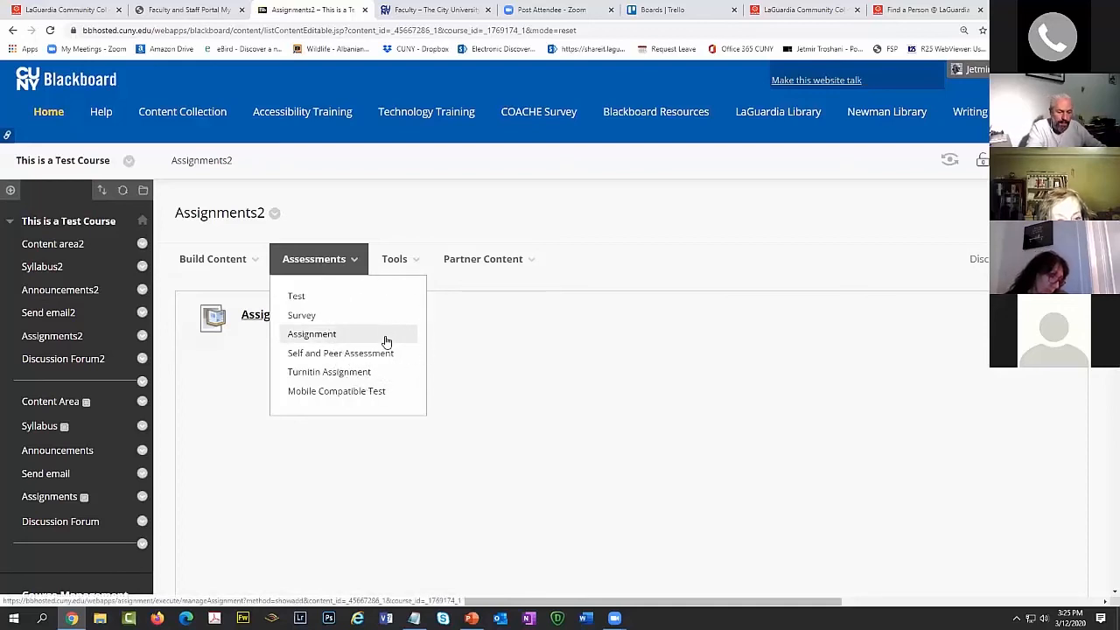
click(326, 337)
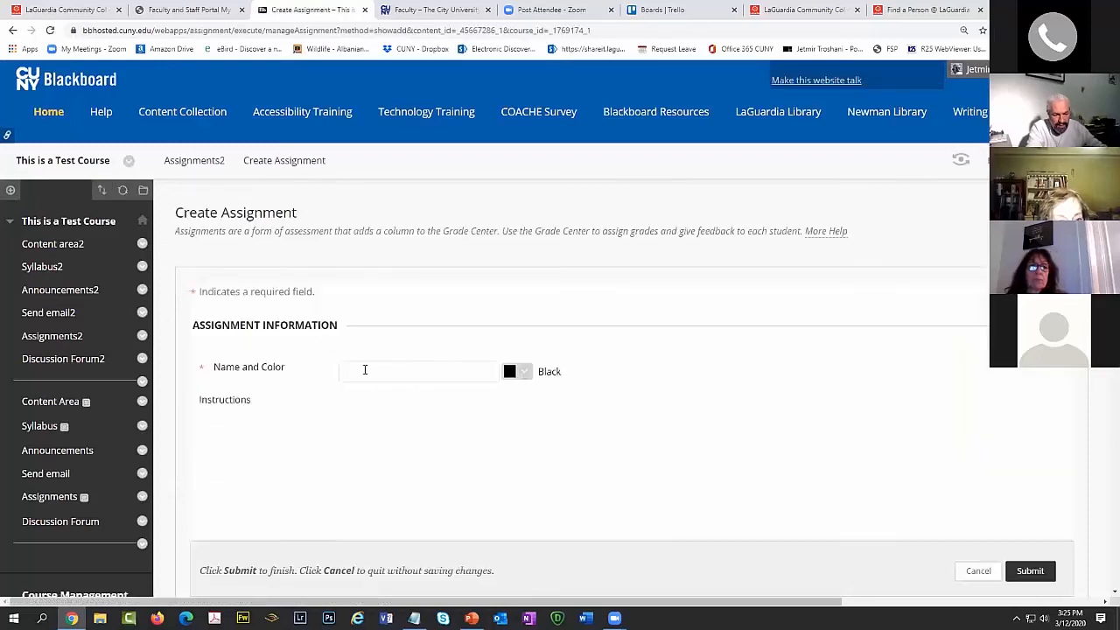
Name the new assignment "Class work".
click(365, 369)
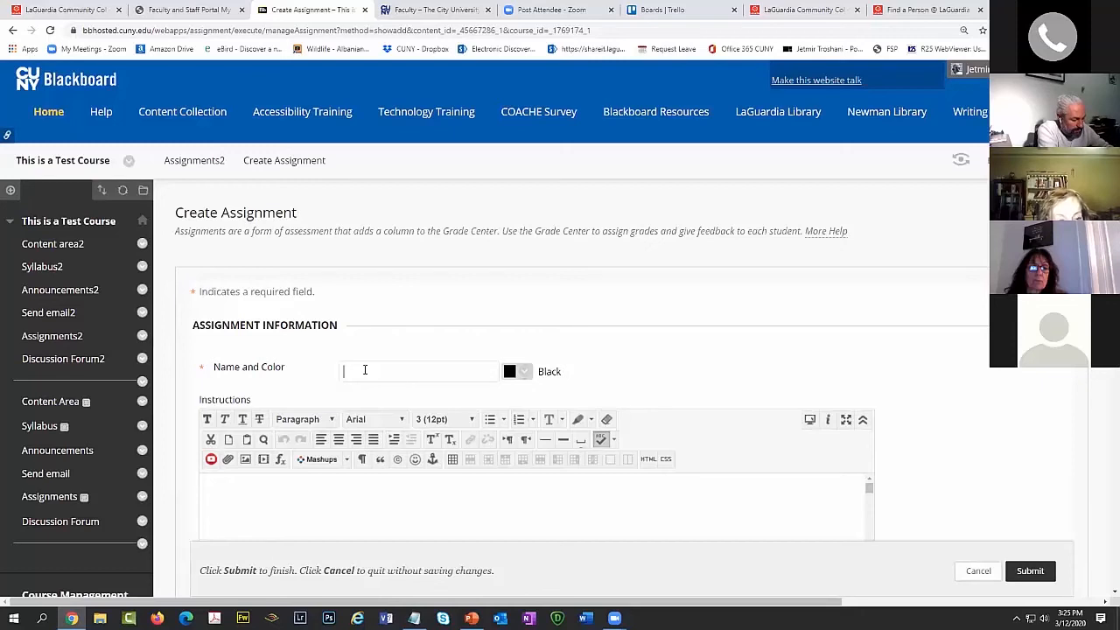
text(cLAAWORK)
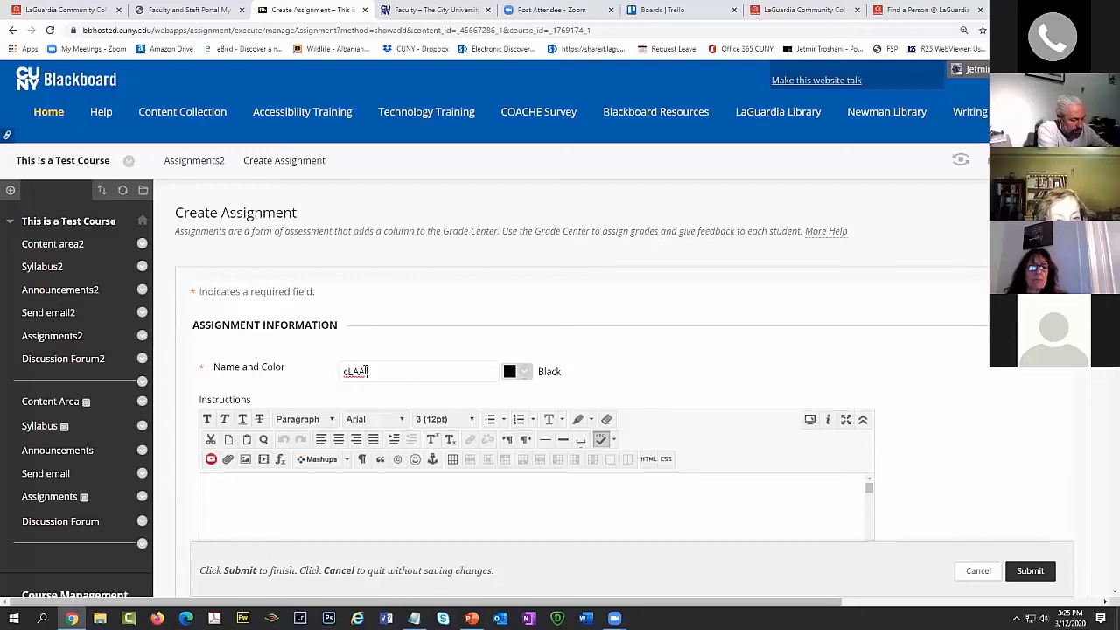
key(BackSpace)
key(BackSpace)
key(BackSpace)
key(BackSpace)
key(BackSpace)
key(BackSpace)
key(BackSpace)
key(BackSpace)
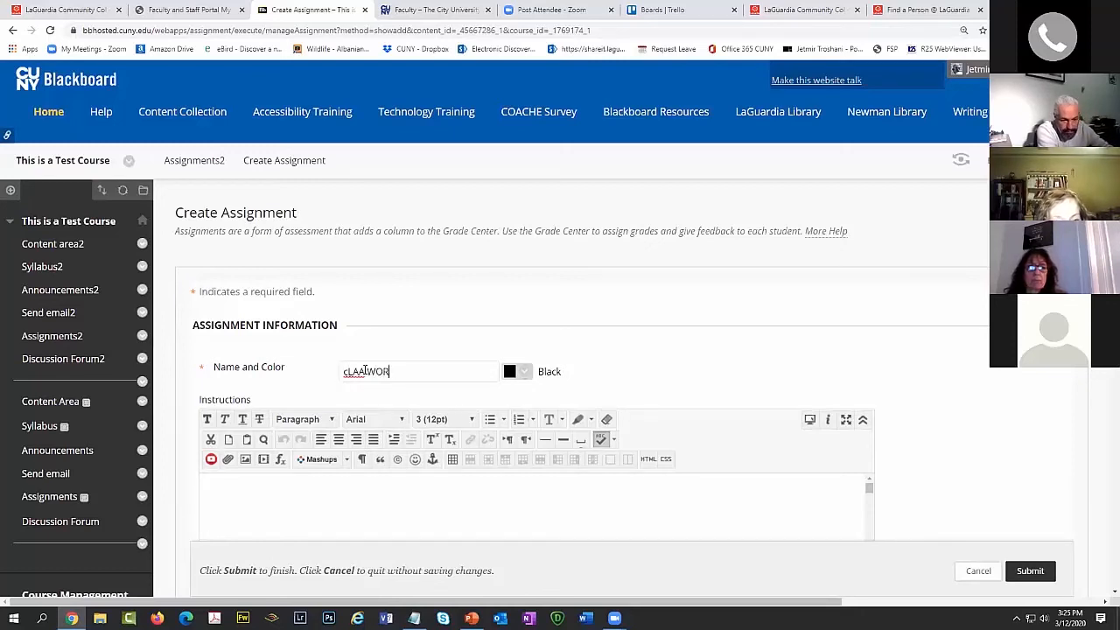
text(cLASS WORK)
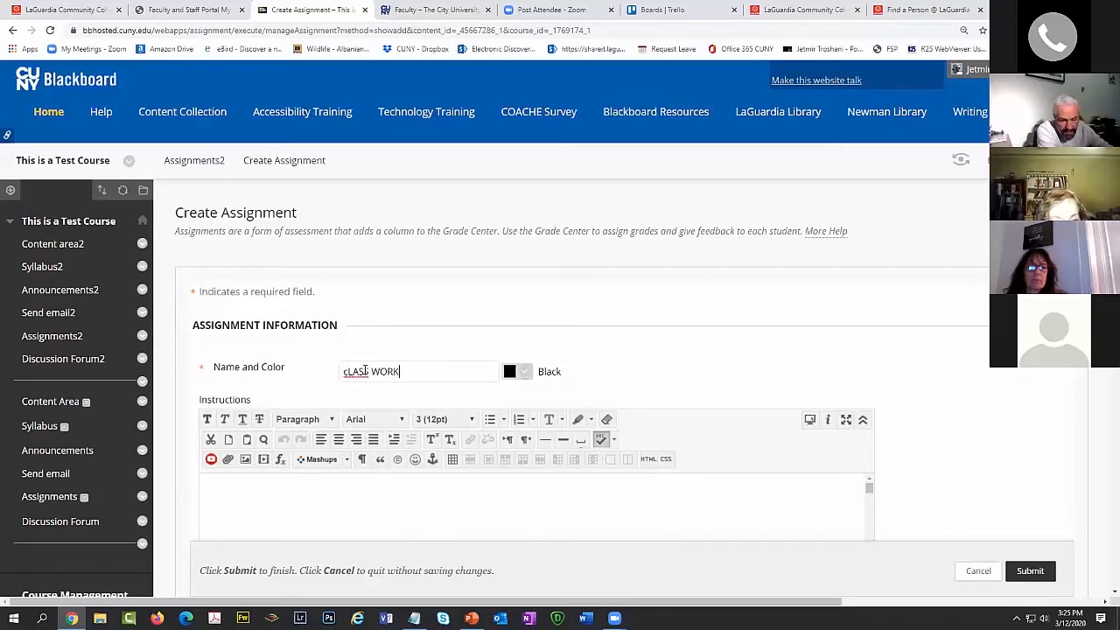
key(BackSpace)
key(BackSpace)
key(BackSpace)
key(BackSpace)
key(BackSpace)
key(BackSpace)
key(BackSpace)
key(BackSpace)
key(BackSpace)
key(BackSpace)
text(Class )
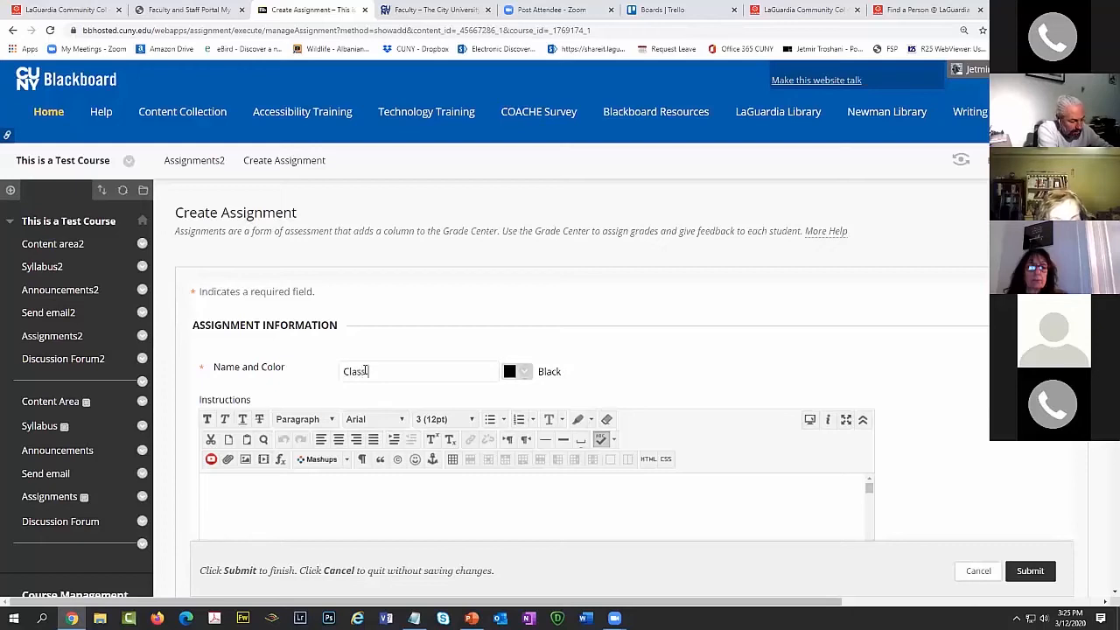
text(work )
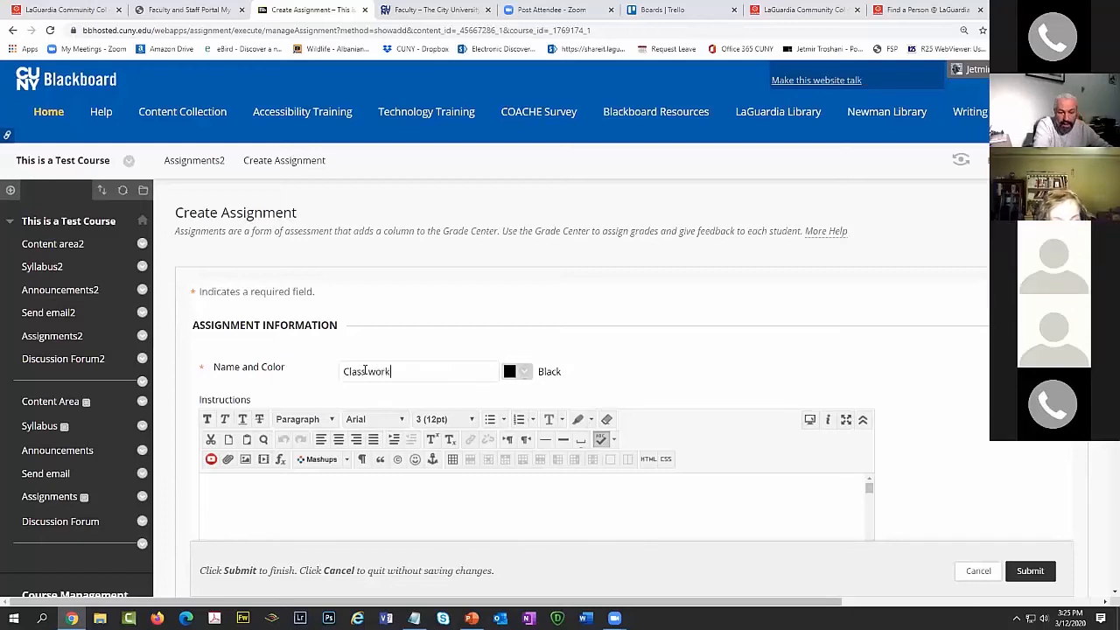
Complete the assignment name as "Class work 3" and try to submit the form with the instructions left blank.
text(3)
scroll(612, 315, down, 5)
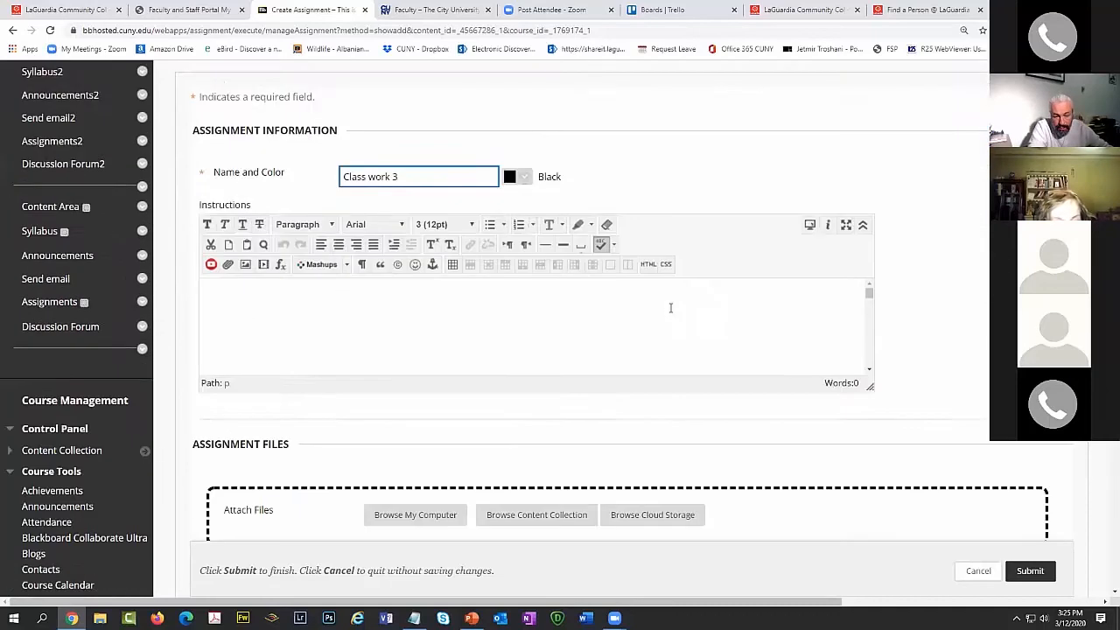
click(478, 302)
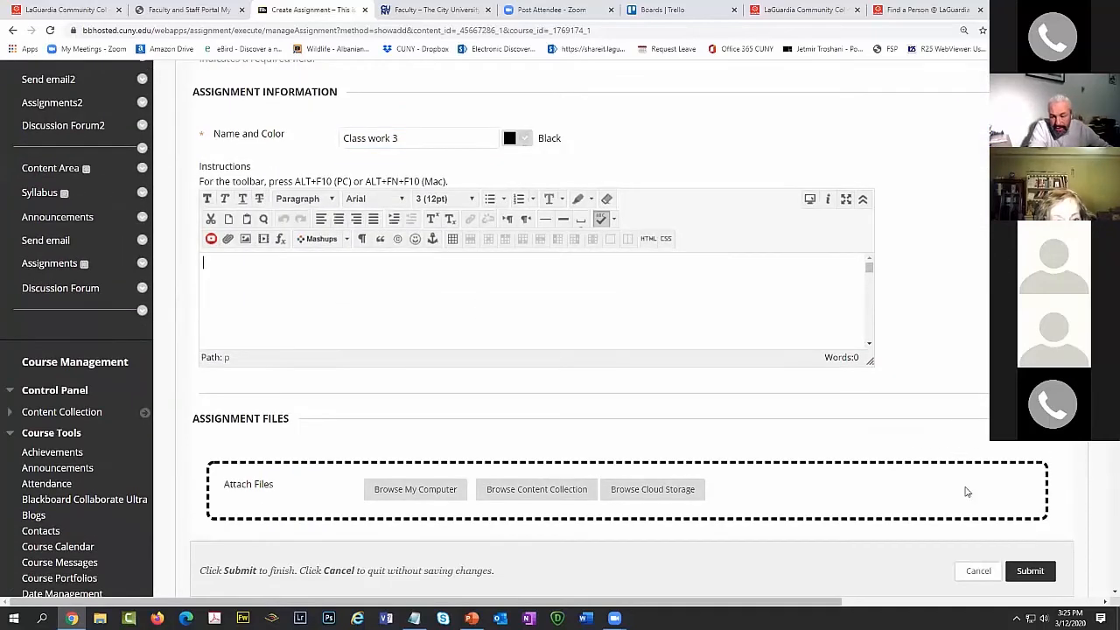
click(1023, 571)
key(ctrl)
key(ctrl)
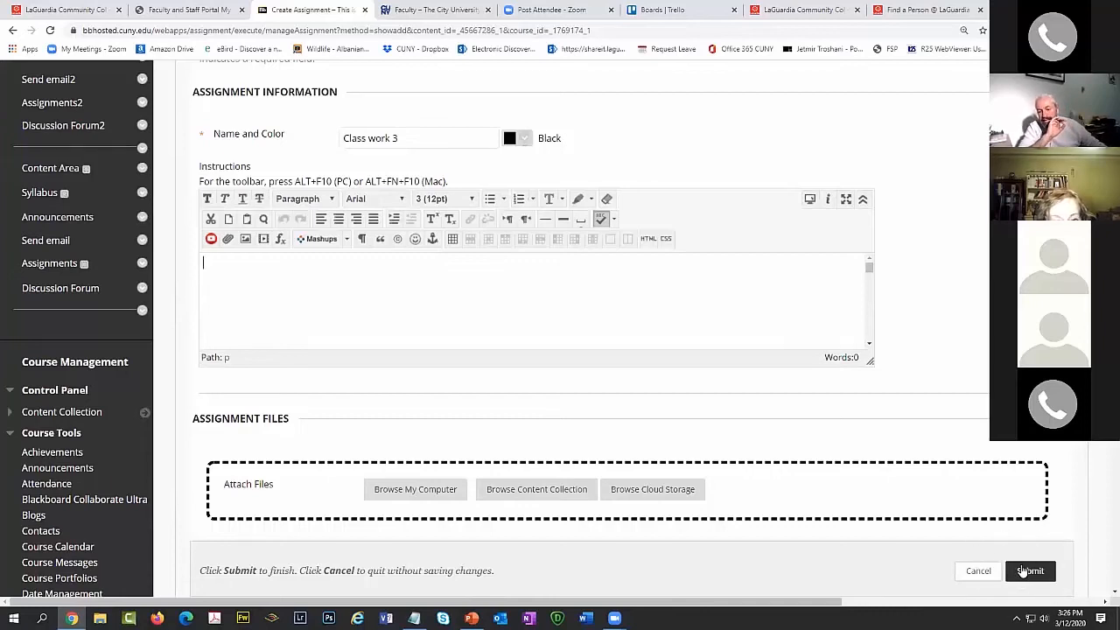
key(ctrl)
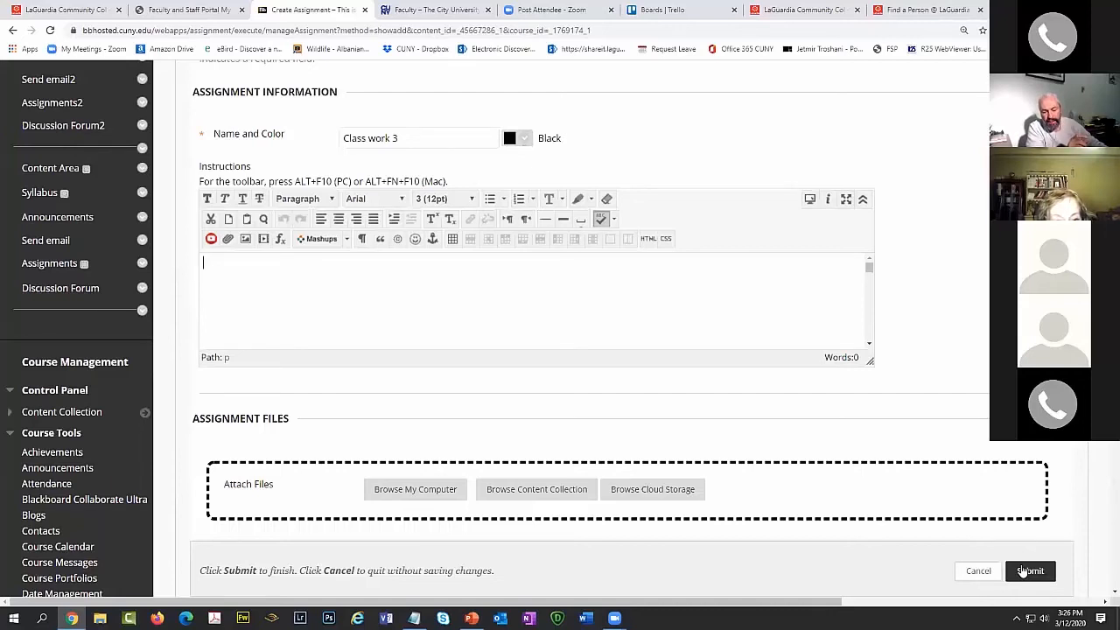
key(ctrl)
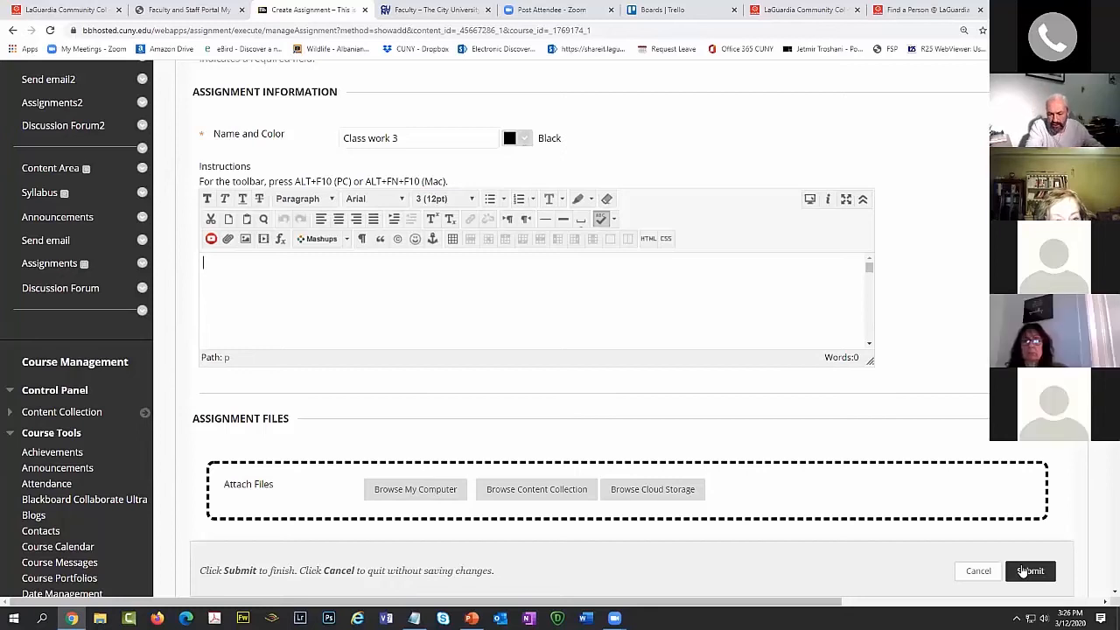
click(1023, 570)
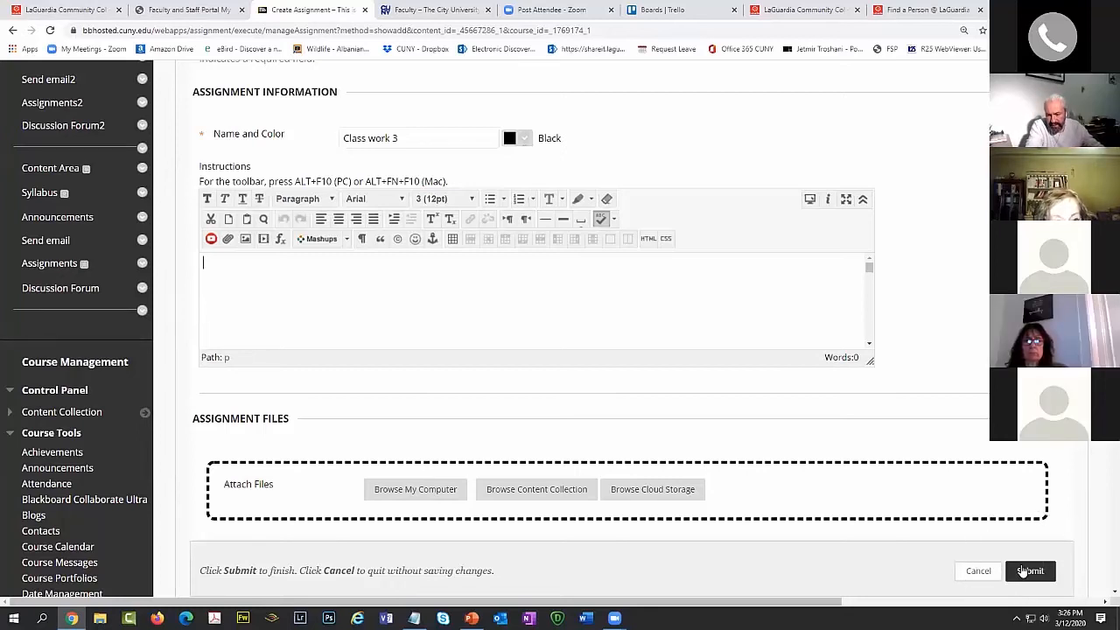
Set the assignment's points possible to 100 and submit it.
click(662, 95)
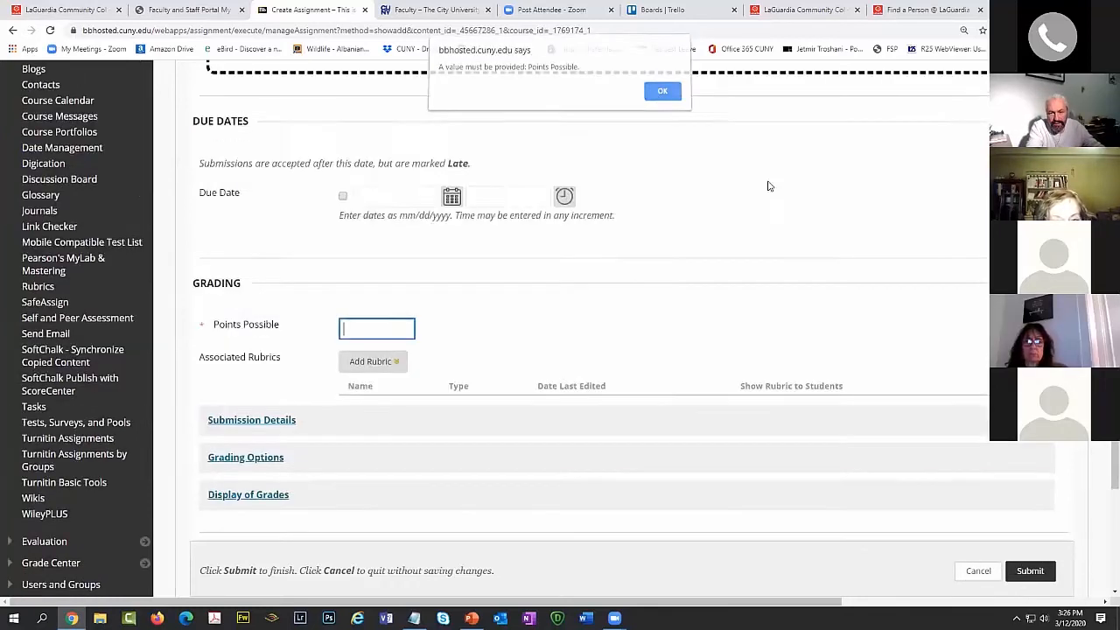
scroll(358, 191, up, 2)
click(369, 210)
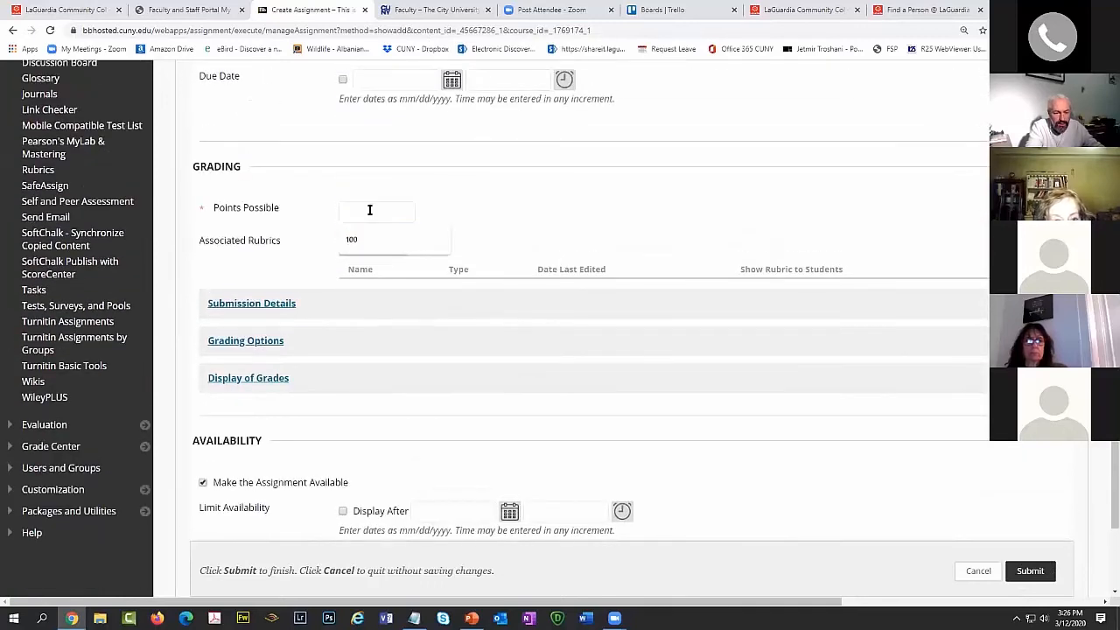
text(100)
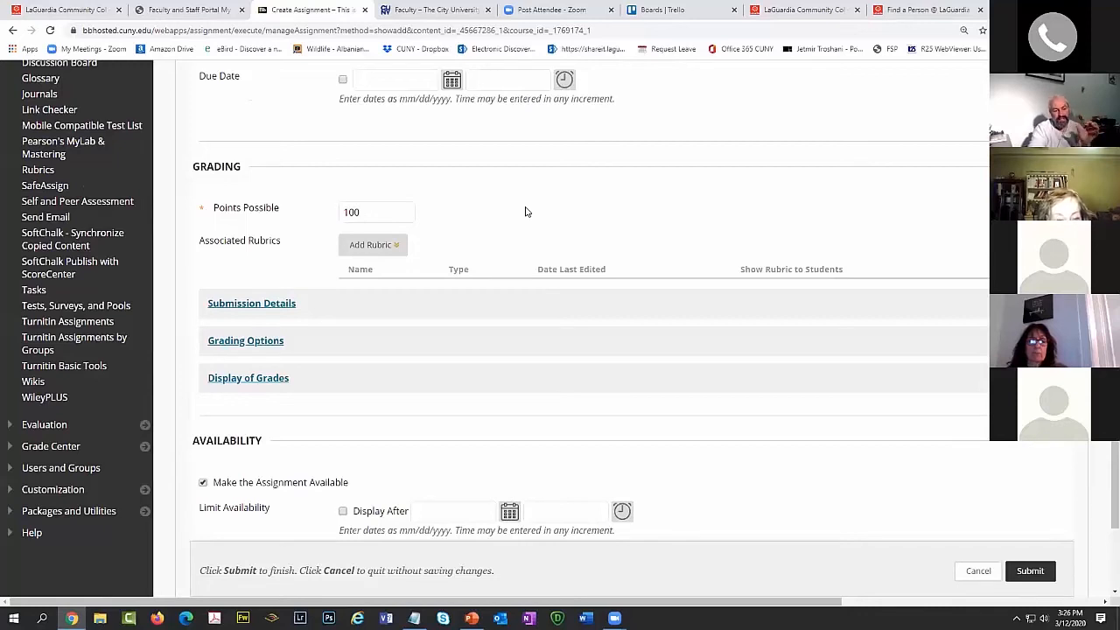
click(1032, 576)
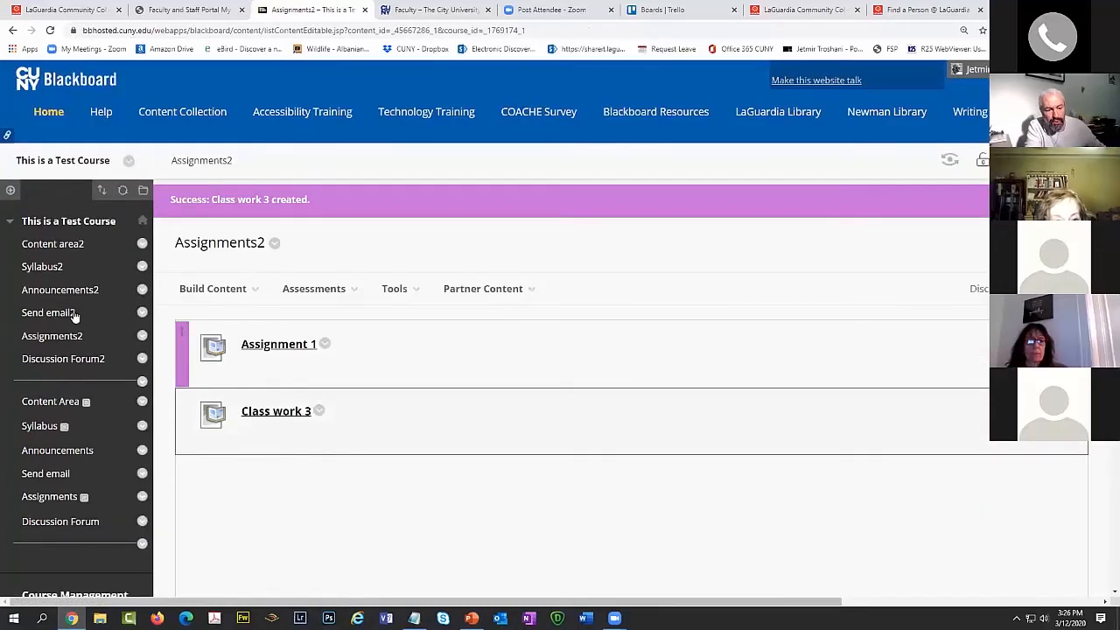
Open Class work 3 from the Assignments2 content area and examine its text submission and file attachment options.
click(59, 341)
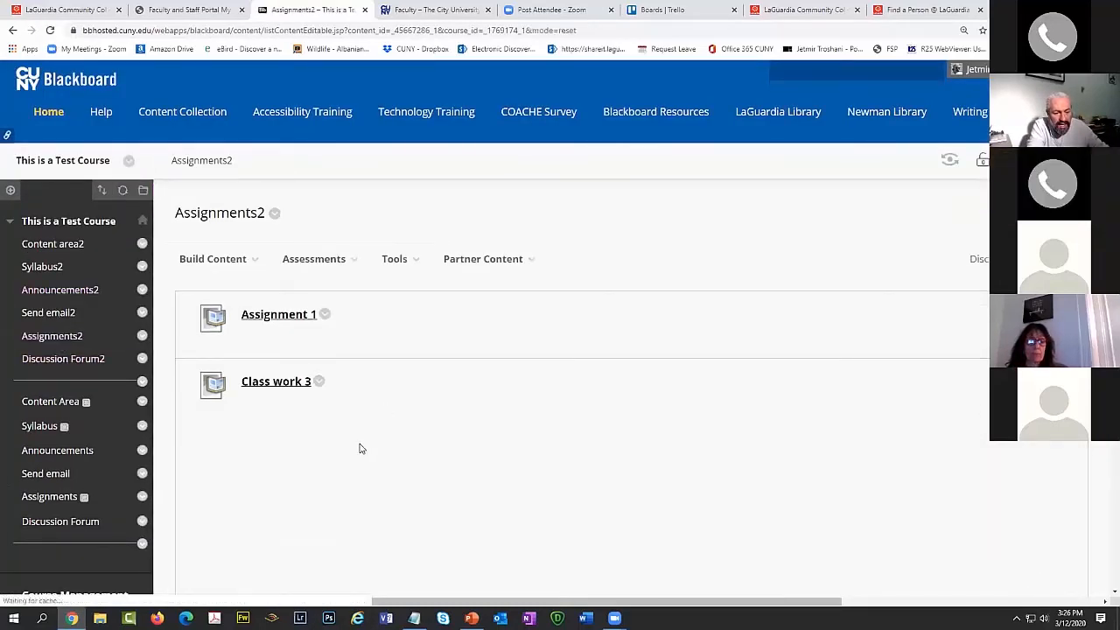
click(272, 391)
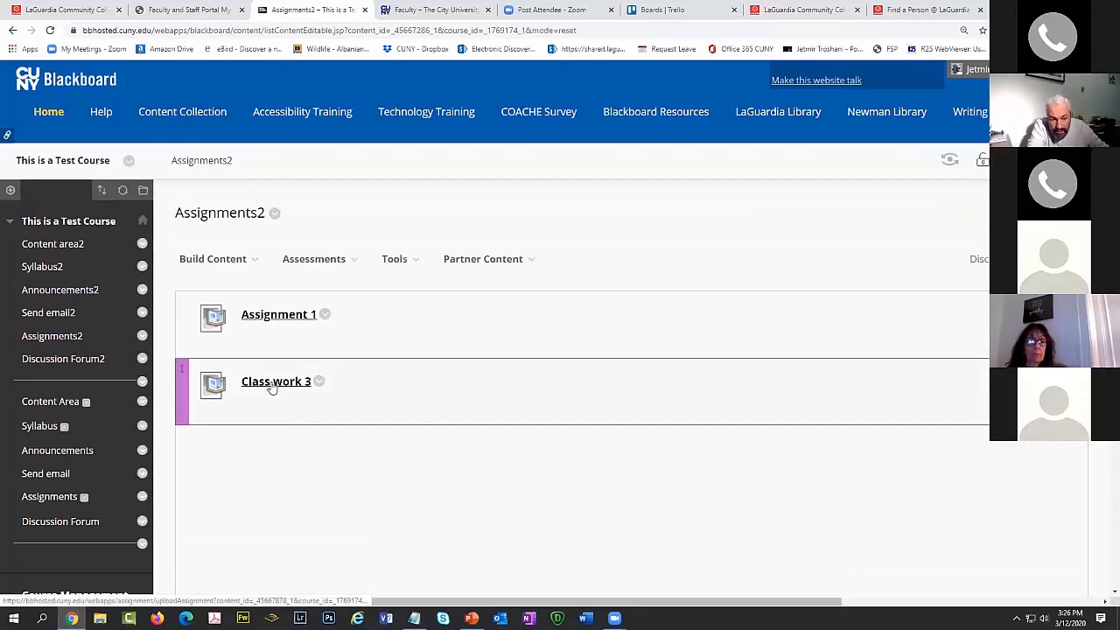
scroll(272, 389, down, 3)
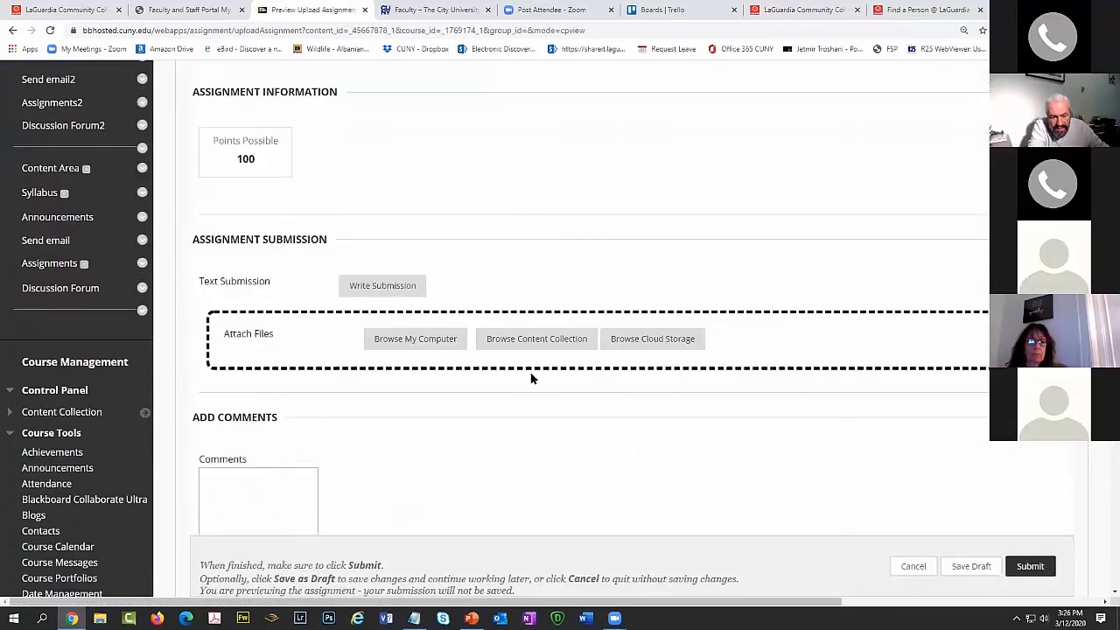
click(373, 294)
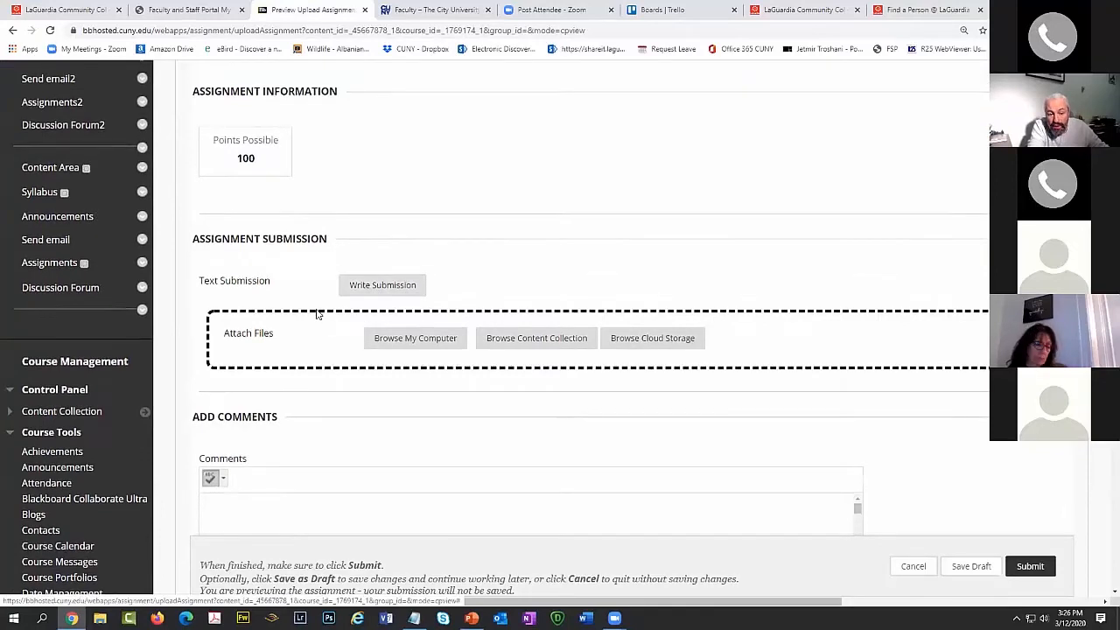
scroll(318, 313, down, 1)
click(260, 280)
click(397, 280)
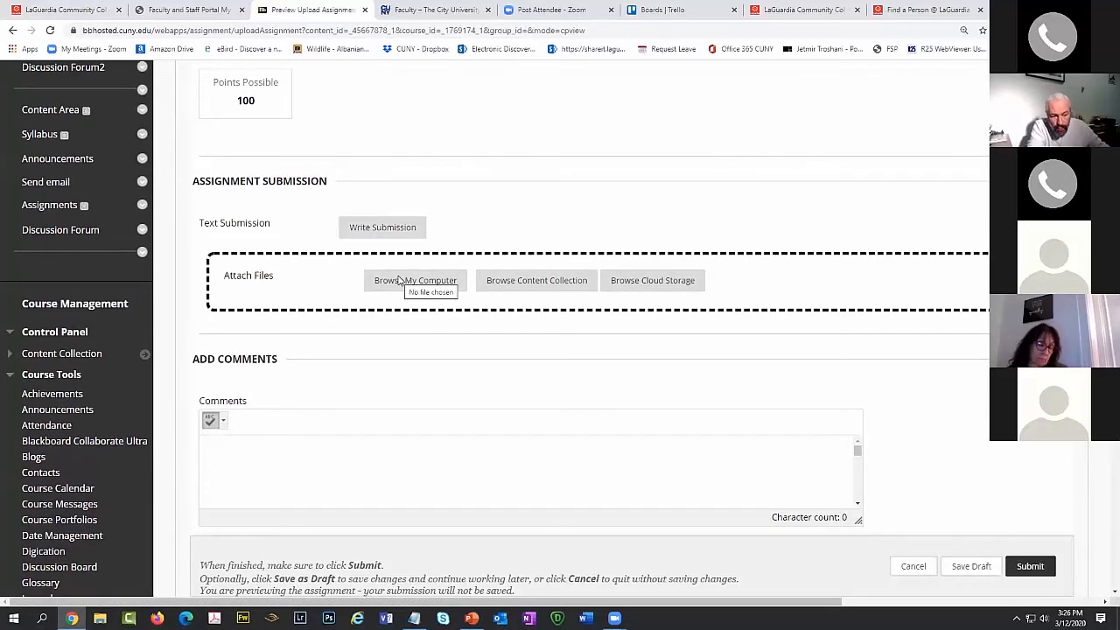
Collapse the course tools list and open the Full Grade Center.
click(10, 375)
scroll(26, 368, down, 2)
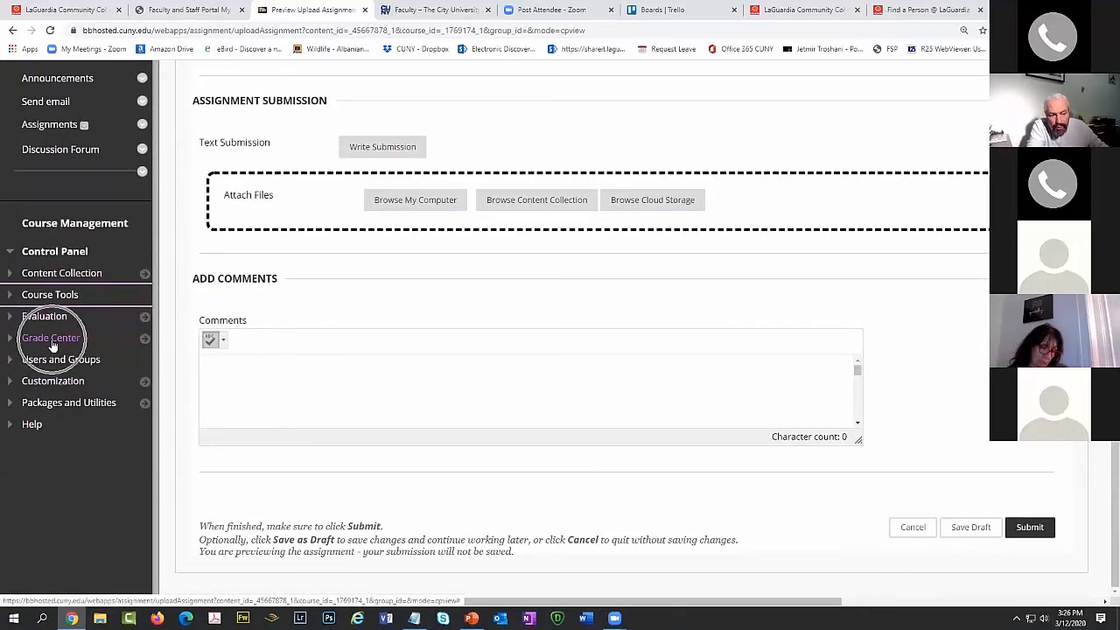
click(52, 343)
click(55, 372)
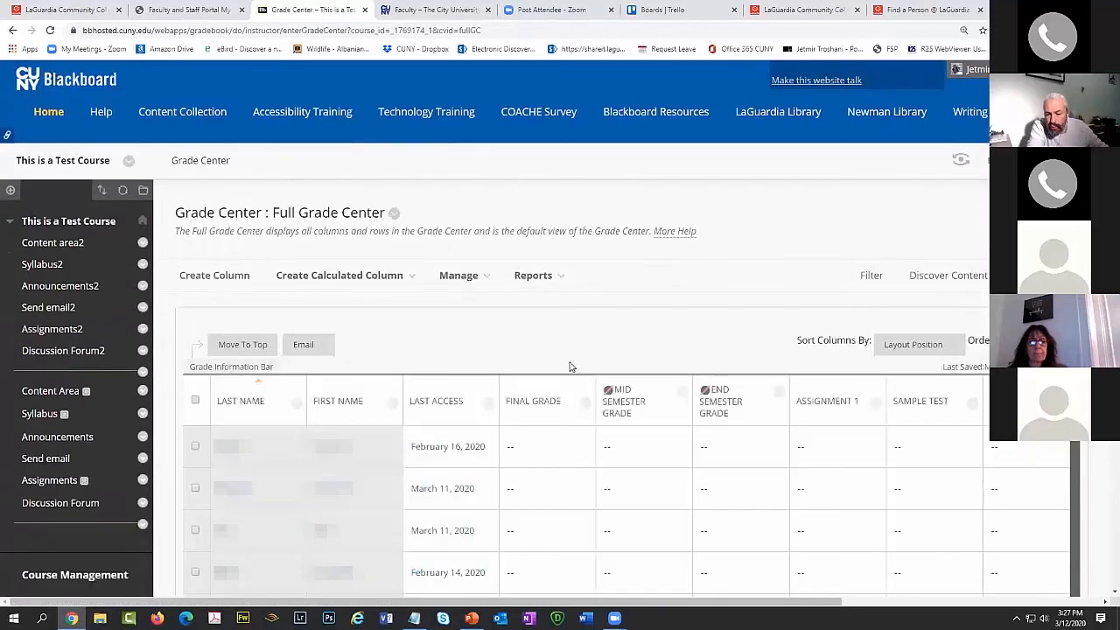
Display the grade center's icon legend and examine the Needs Grading symbol.
scroll(741, 352, down, 2)
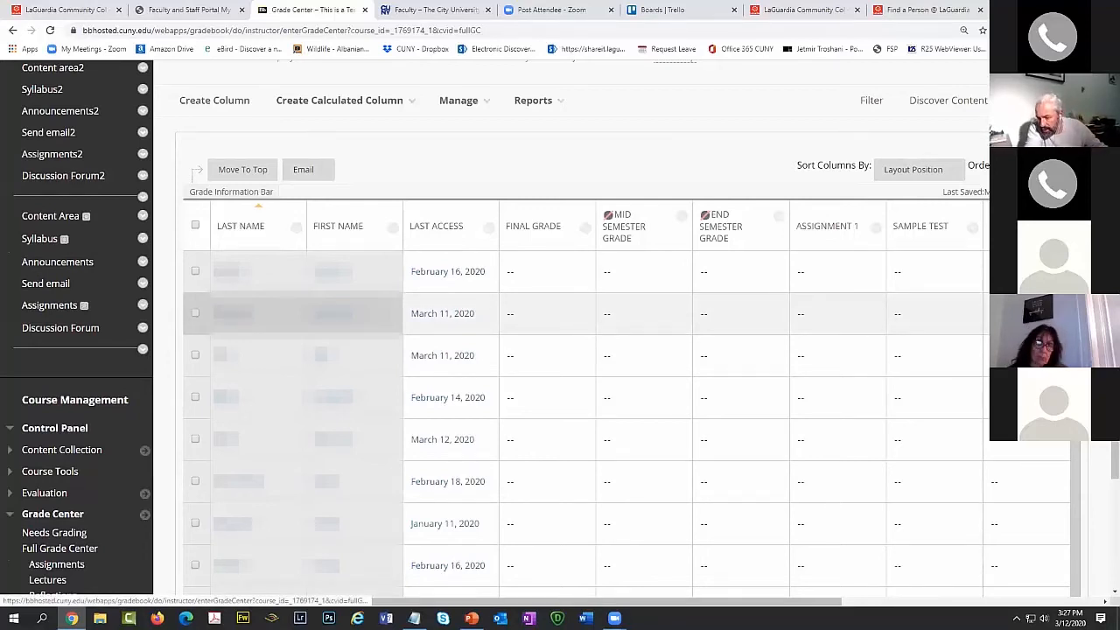
scroll(1059, 522, down, 2)
click(1059, 521)
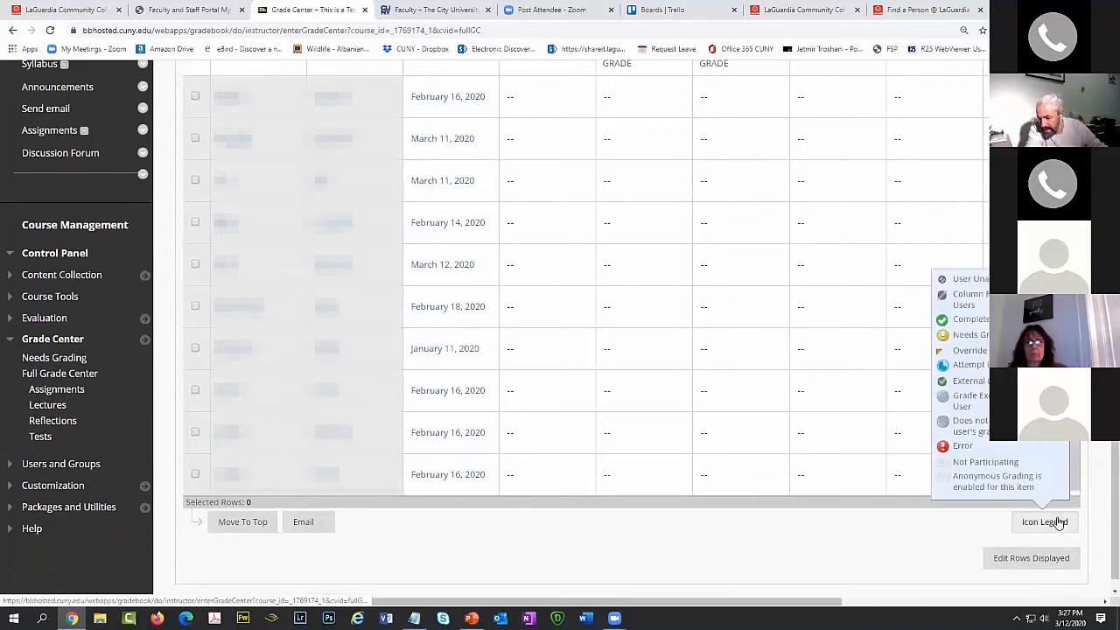
triple_click(971, 334)
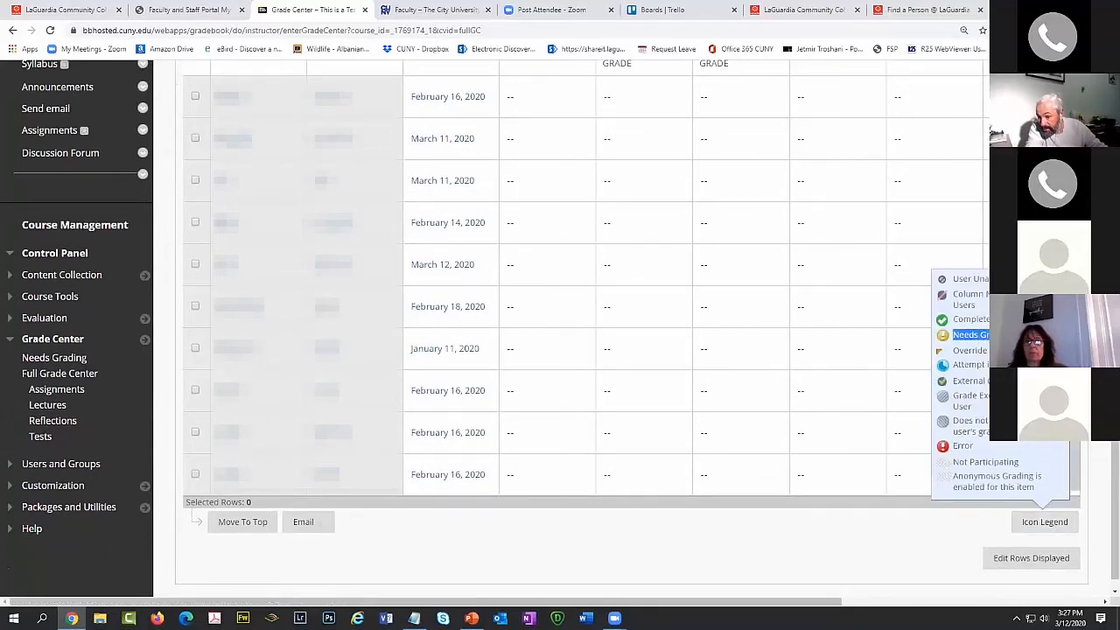
click(1045, 521)
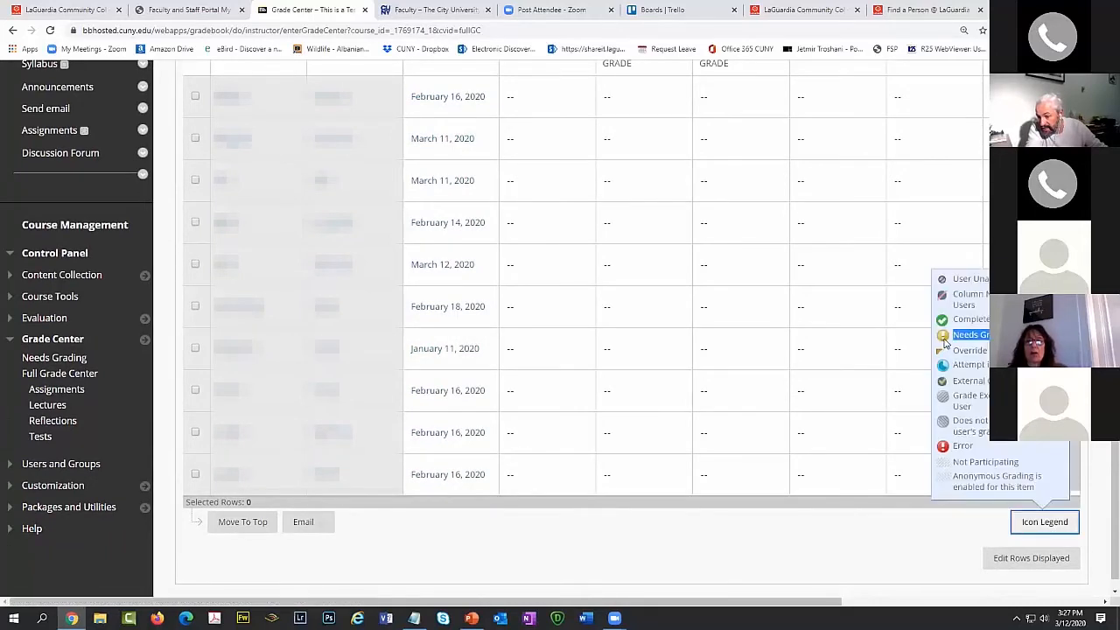
key(ctrl)
key(ctrl)
key(ctrl)
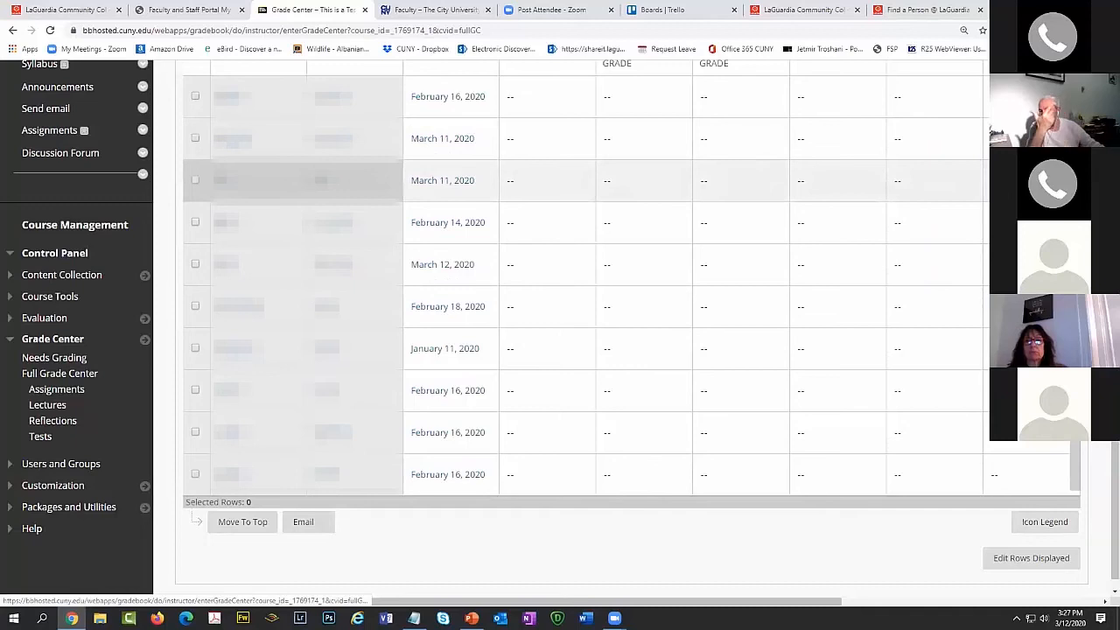
Examine the Last Access dates of the students in the Full Grade Center.
scroll(582, 288, up, 3)
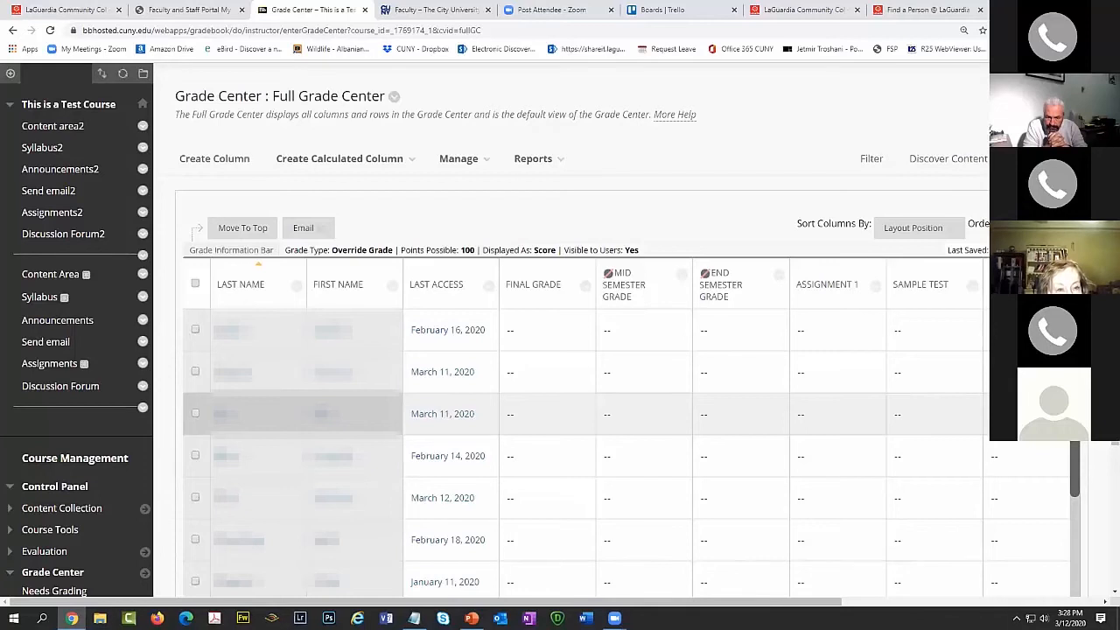
click(444, 293)
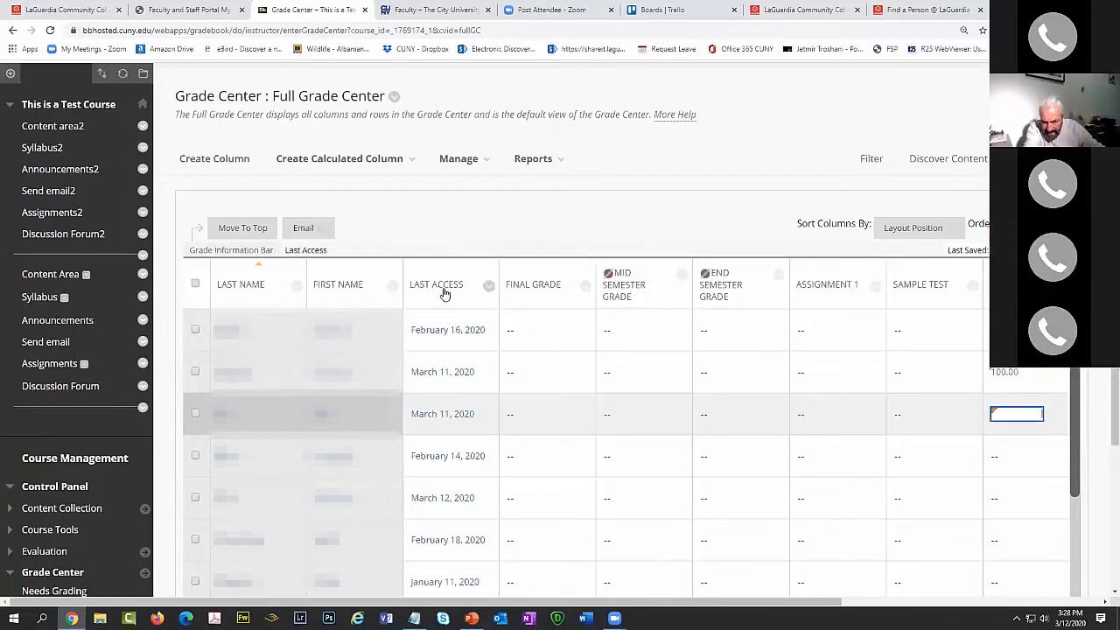
scroll(445, 293, down, 1)
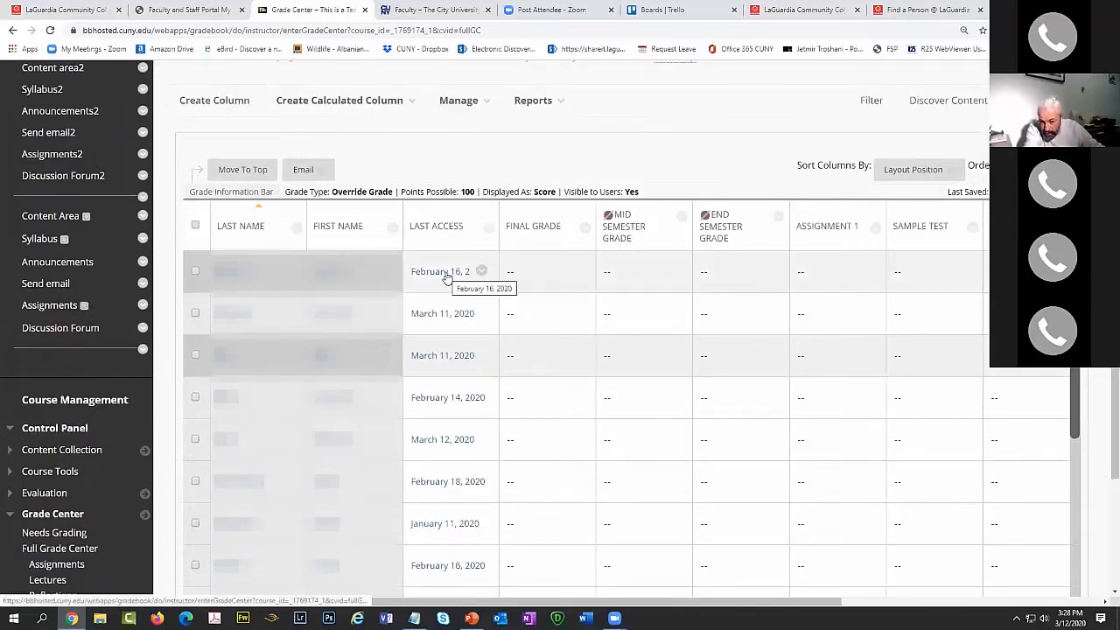
click(447, 277)
click(447, 277)
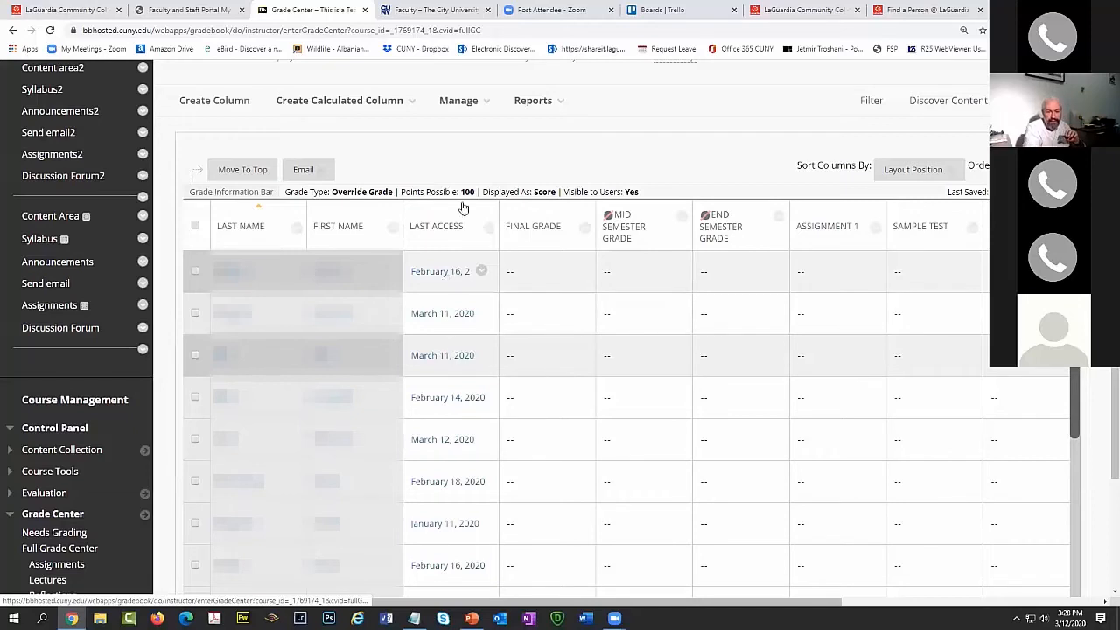
Look at the grade center's report options and recheck the Last Access column.
click(542, 101)
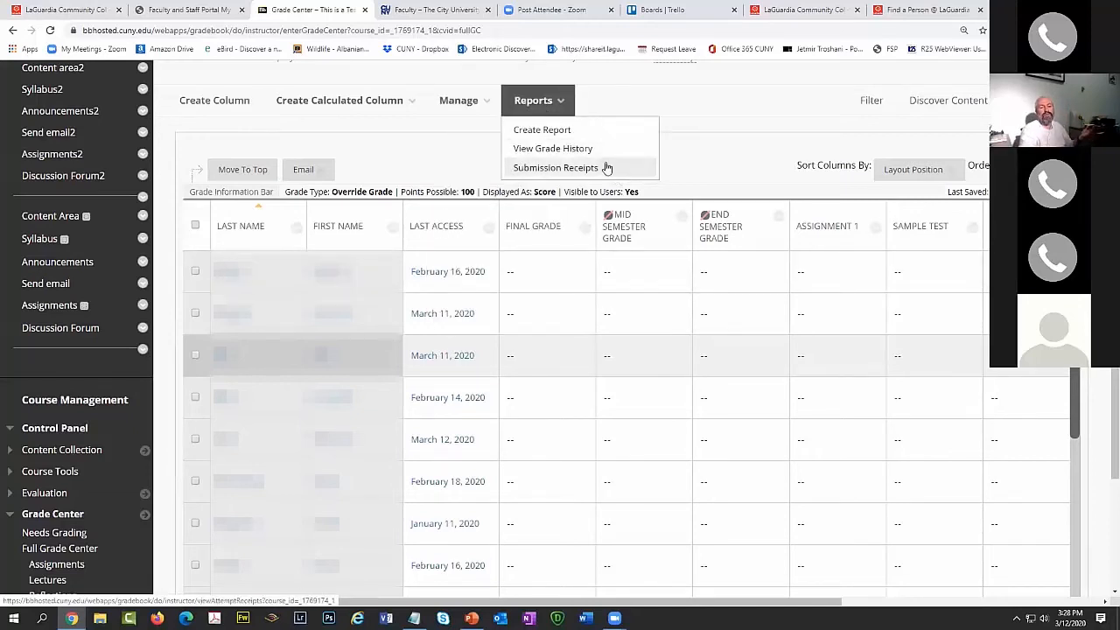
click(580, 123)
click(553, 102)
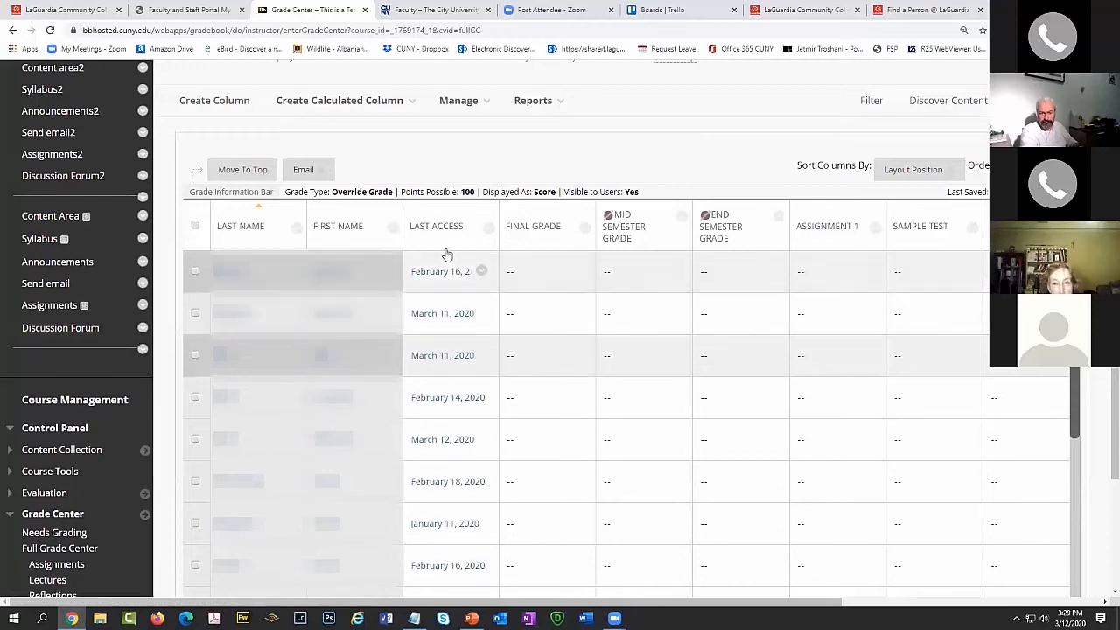
scroll(443, 366, down, 2)
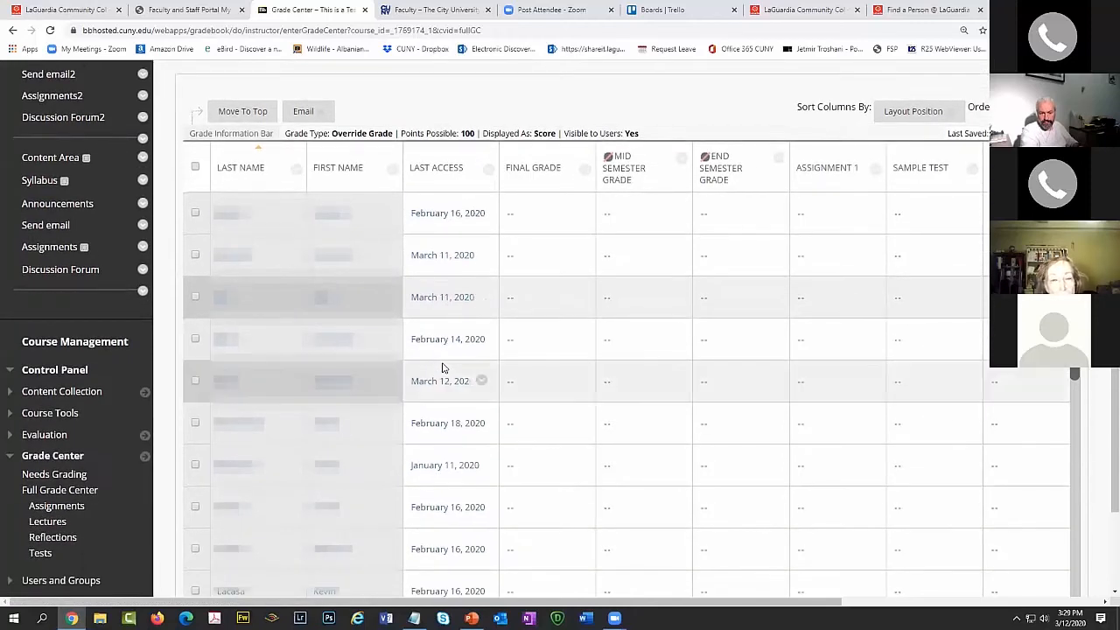
scroll(443, 366, up, 3)
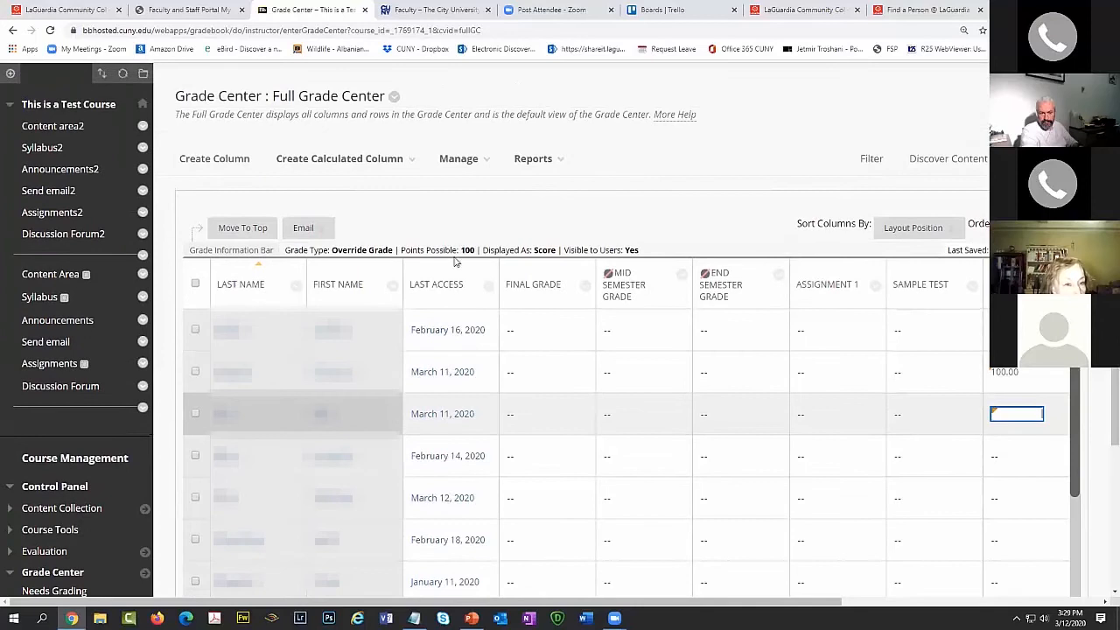
click(564, 159)
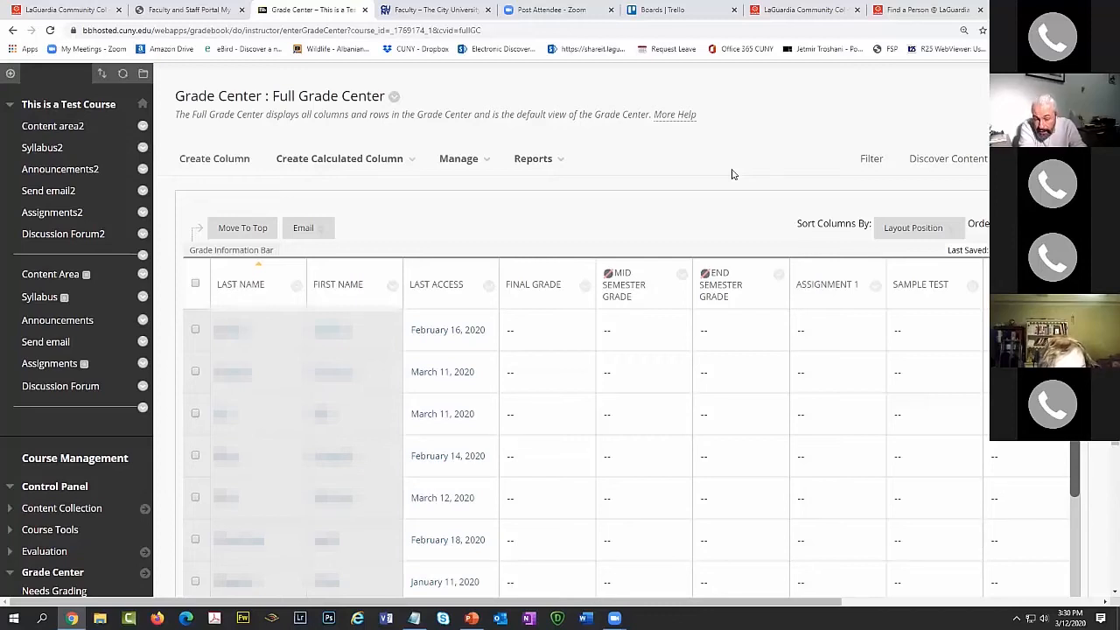
Look through the grade center's calculated column, management and report options.
scroll(697, 205, down, 1)
scroll(697, 204, down, 2)
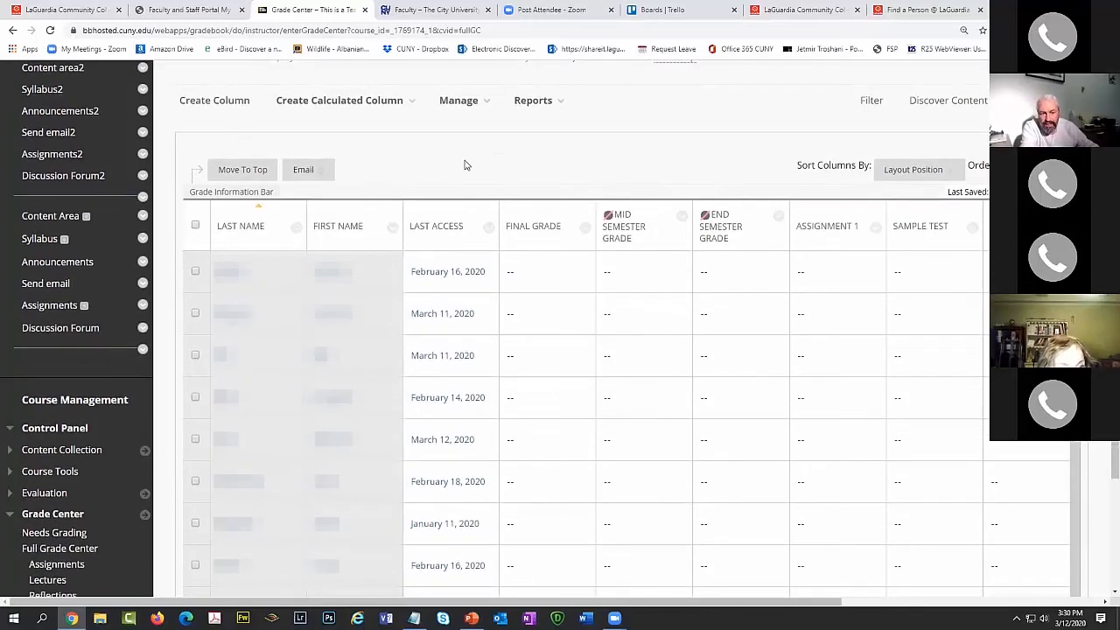
click(365, 109)
click(466, 102)
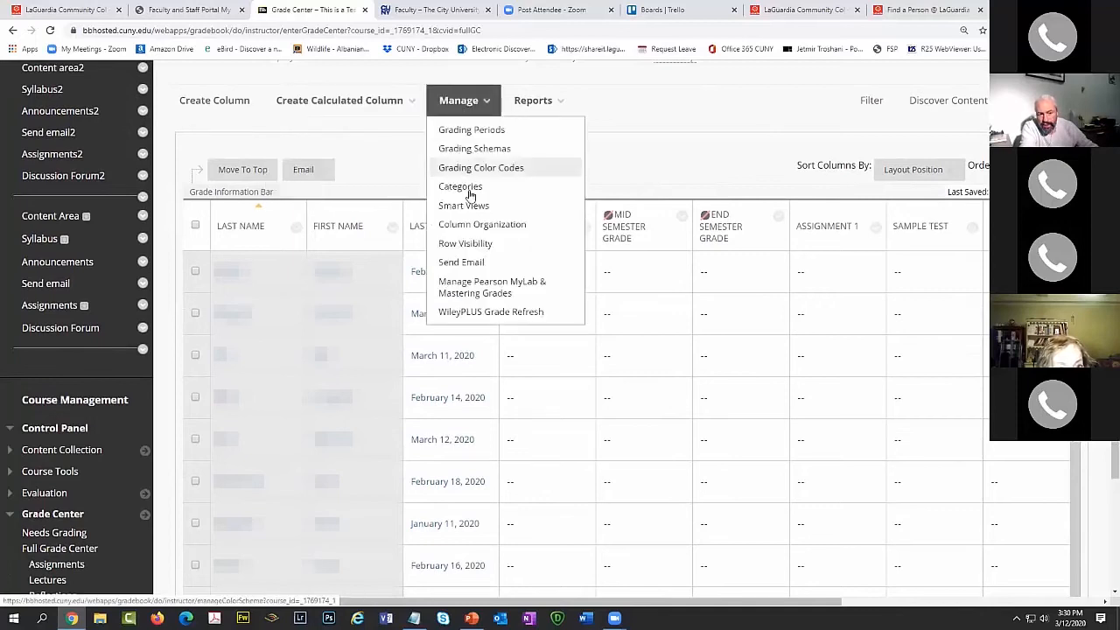
click(532, 100)
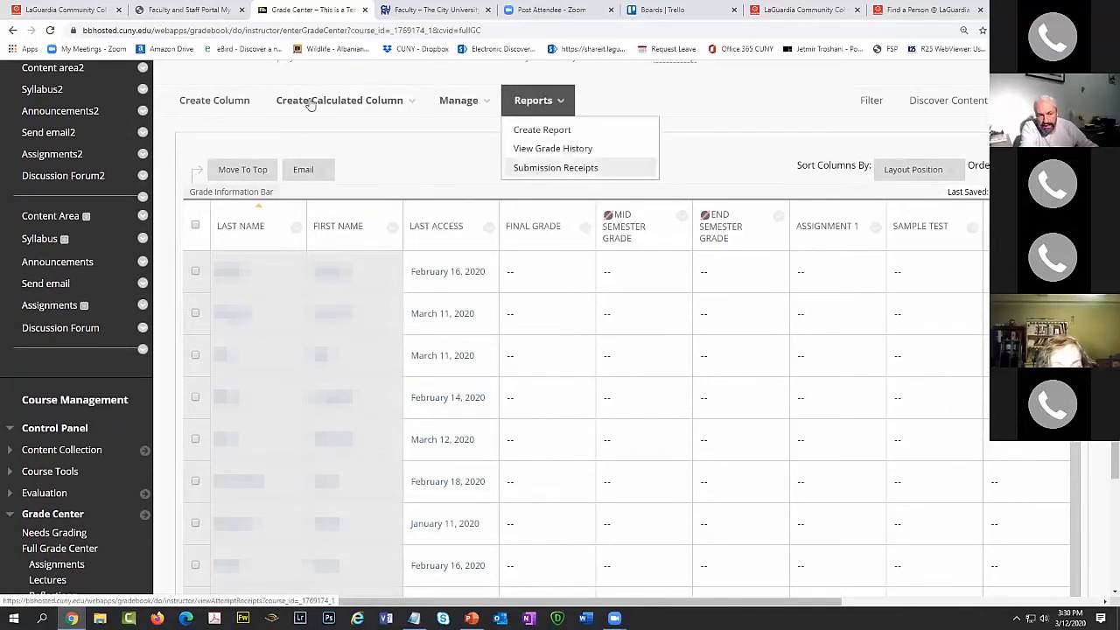
click(350, 109)
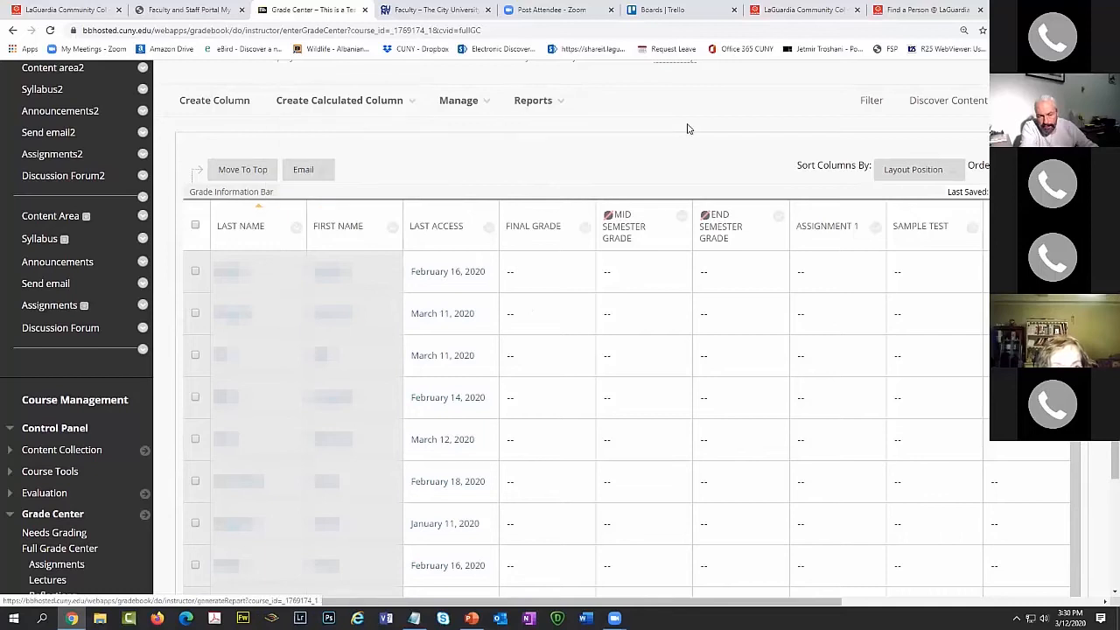
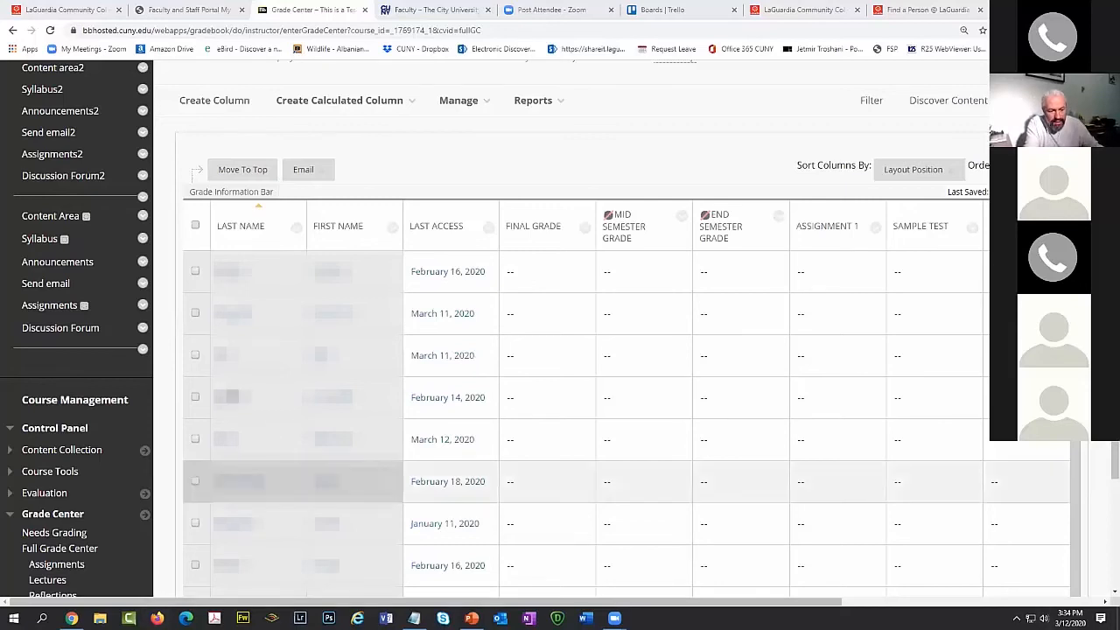
Open the Full Grade Center of the 2020 Spring Term Web Design CM 302 course from the Blackboard home page.
scroll(24, 350, down, 2)
scroll(67, 407, up, 4)
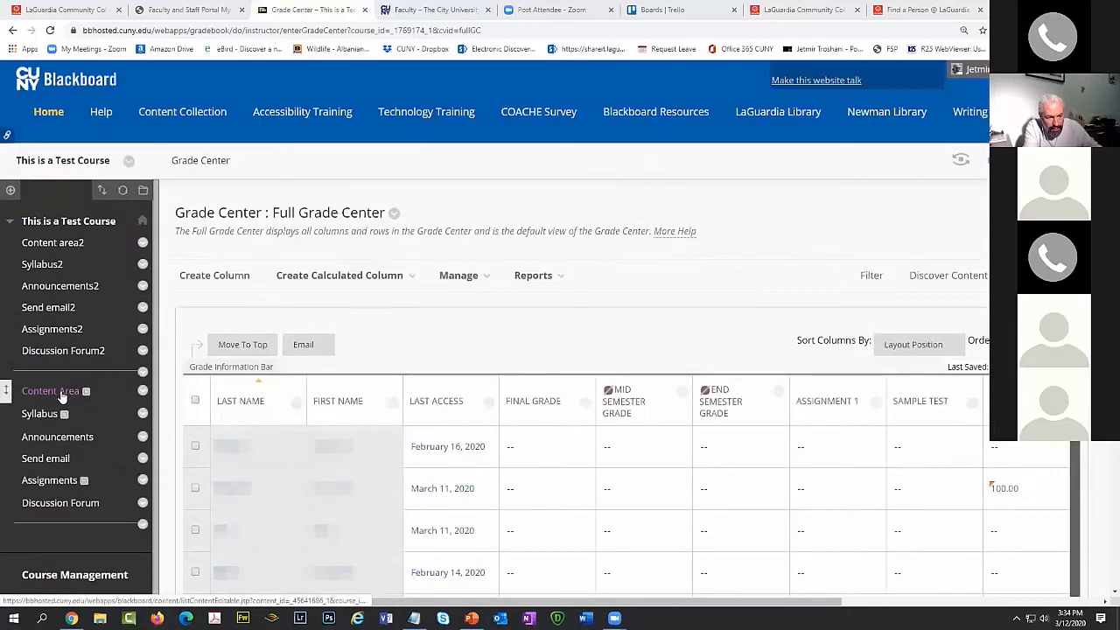
click(45, 113)
scroll(2, 317, down, 2)
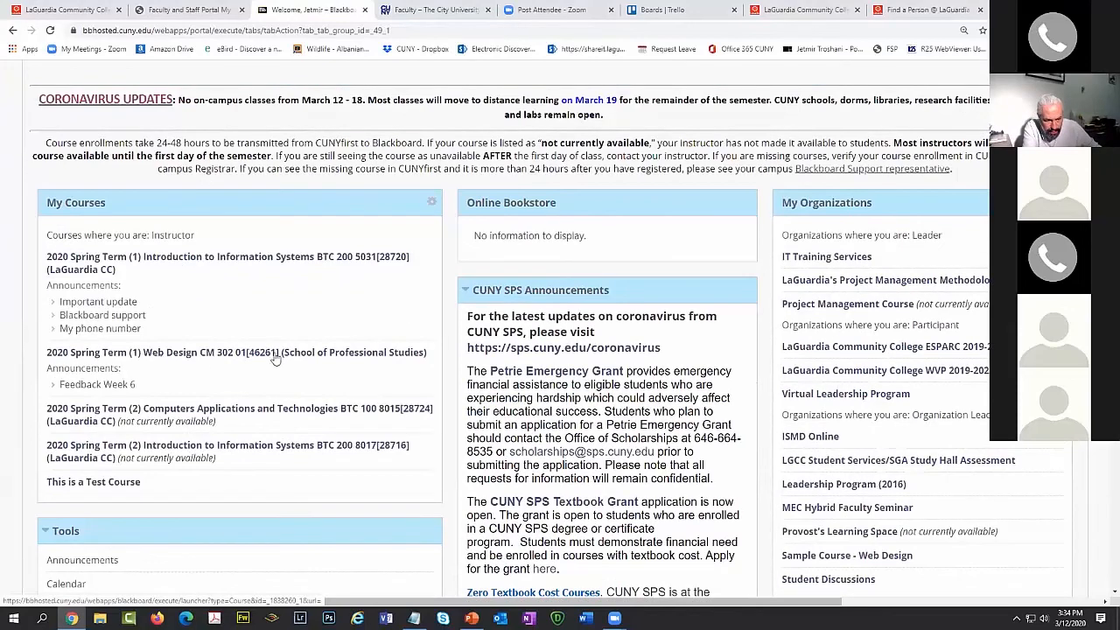
click(305, 358)
scroll(40, 347, down, 5)
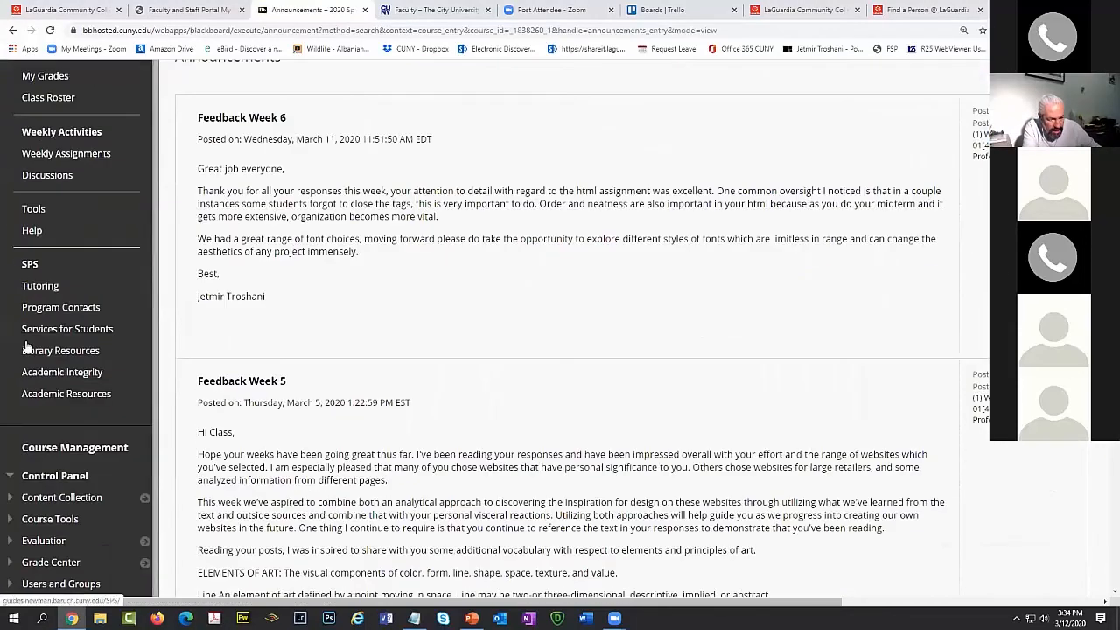
click(42, 329)
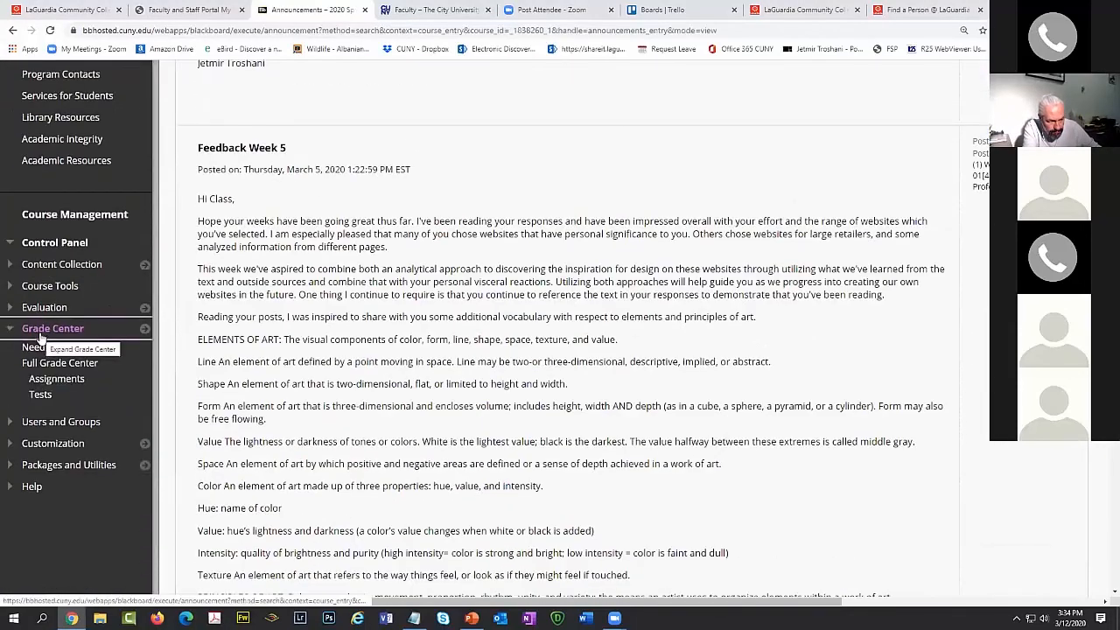
click(62, 369)
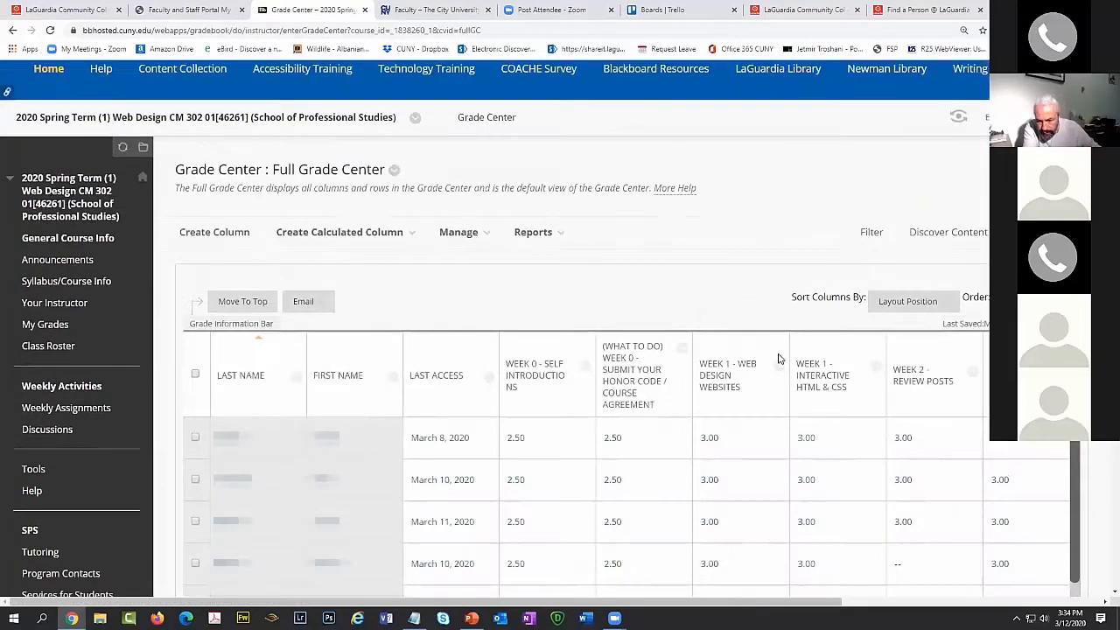
Find the Initial course survey column at the far end of the grade center and display its attempts statistics.
scroll(567, 526, down, 2)
drag(500, 539, 1006, 350)
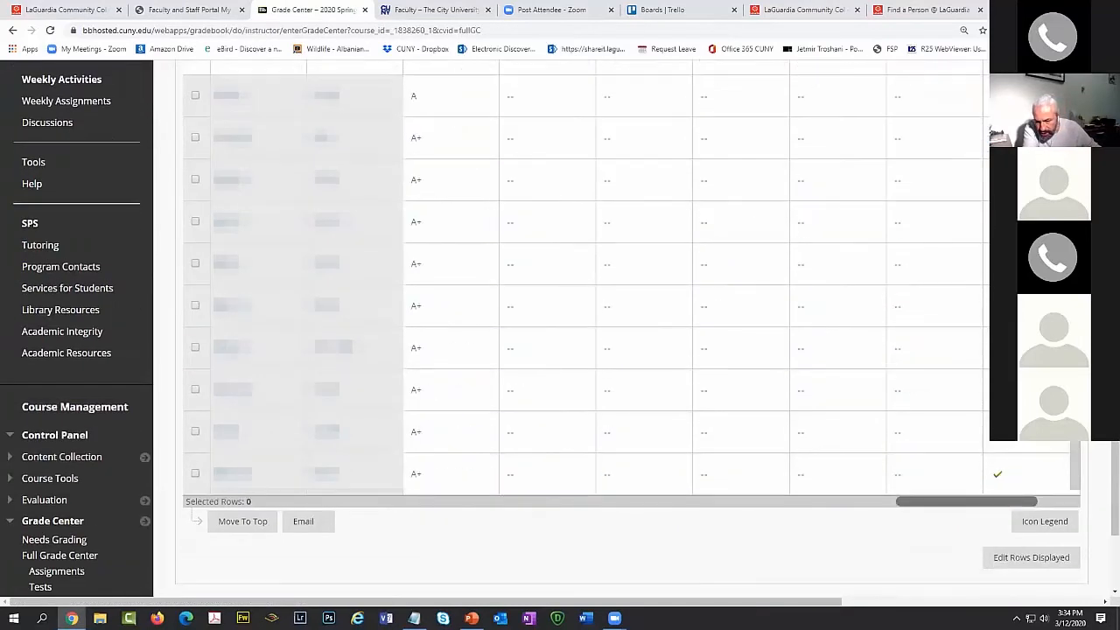
scroll(567, 350, up, 3)
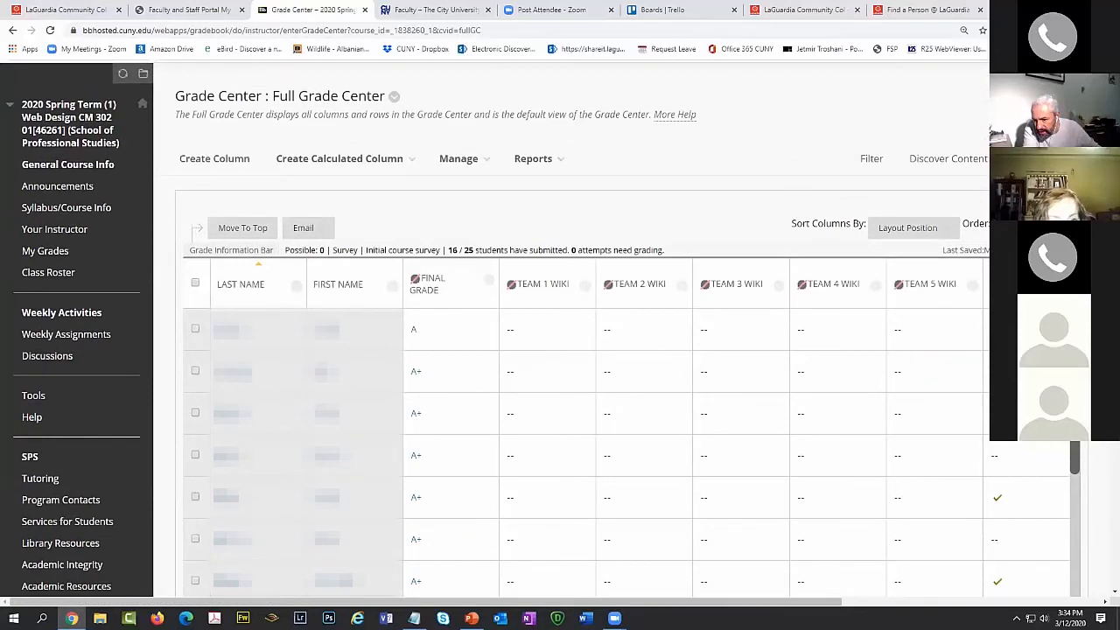
click(1069, 284)
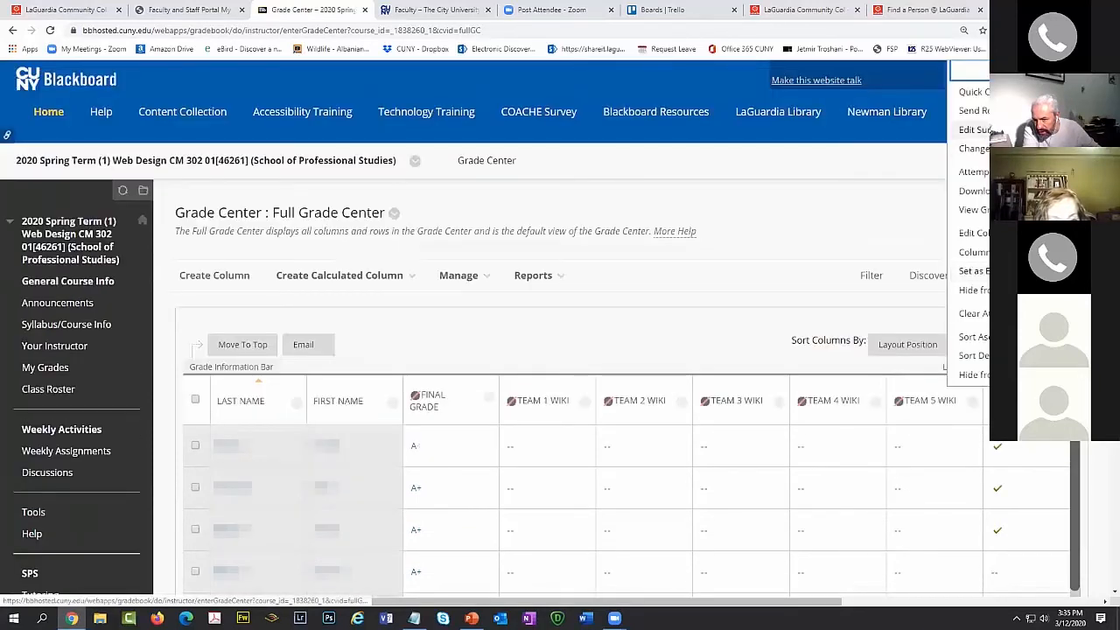
click(973, 171)
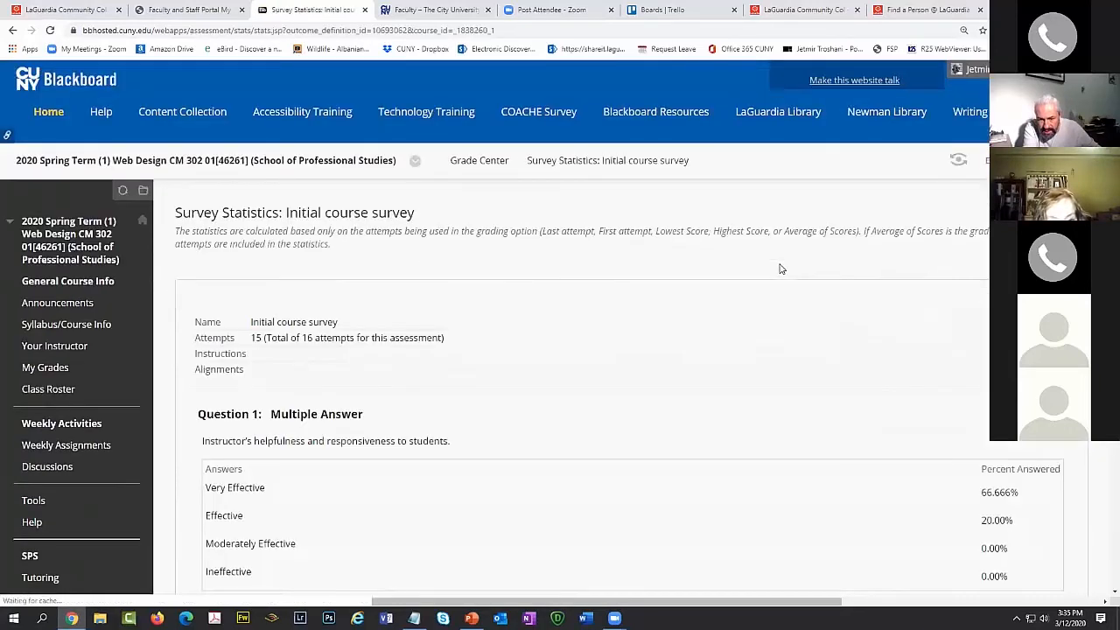
Examine the answer percentages for the three multiple answer questions of the Initial course survey.
scroll(781, 268, down, 5)
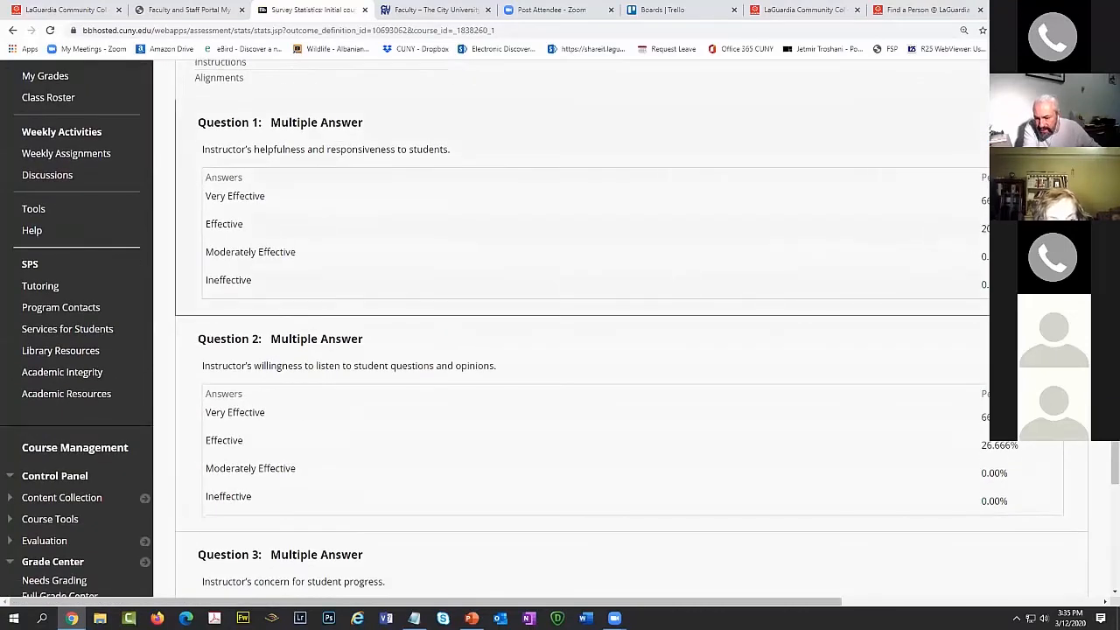
scroll(788, 257, down, 3)
scroll(417, 252, up, 2)
scroll(424, 258, down, 2)
scroll(430, 260, up, 3)
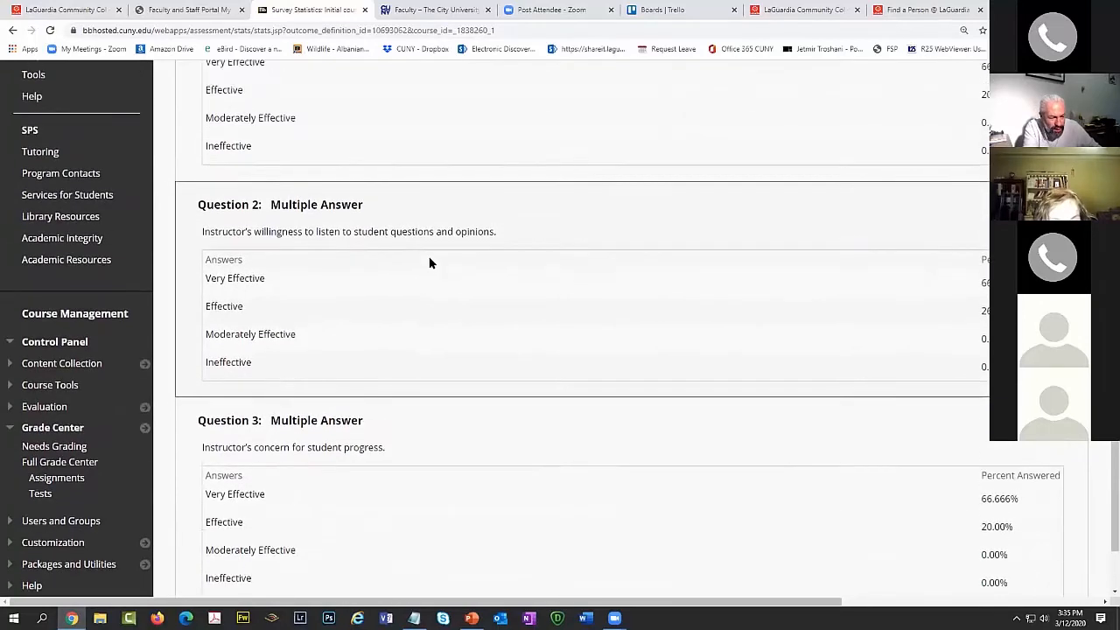
scroll(343, 315, down, 3)
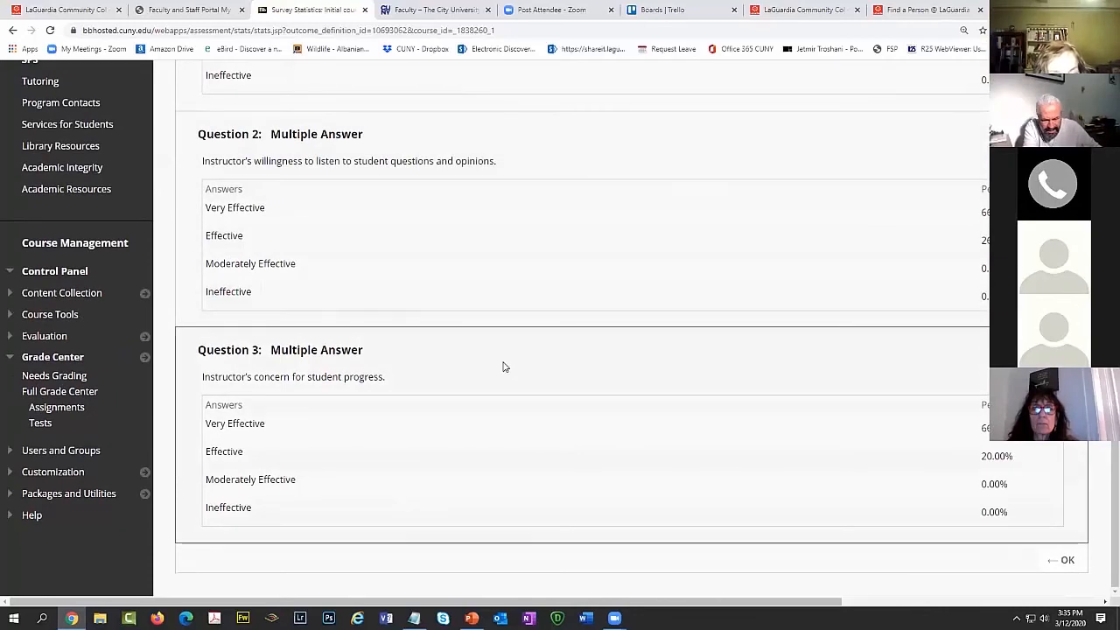
Open the course's Surveys list through the Tests, Surveys, and Pools course tool.
click(62, 326)
scroll(62, 326, down, 3)
scroll(63, 326, up, 1)
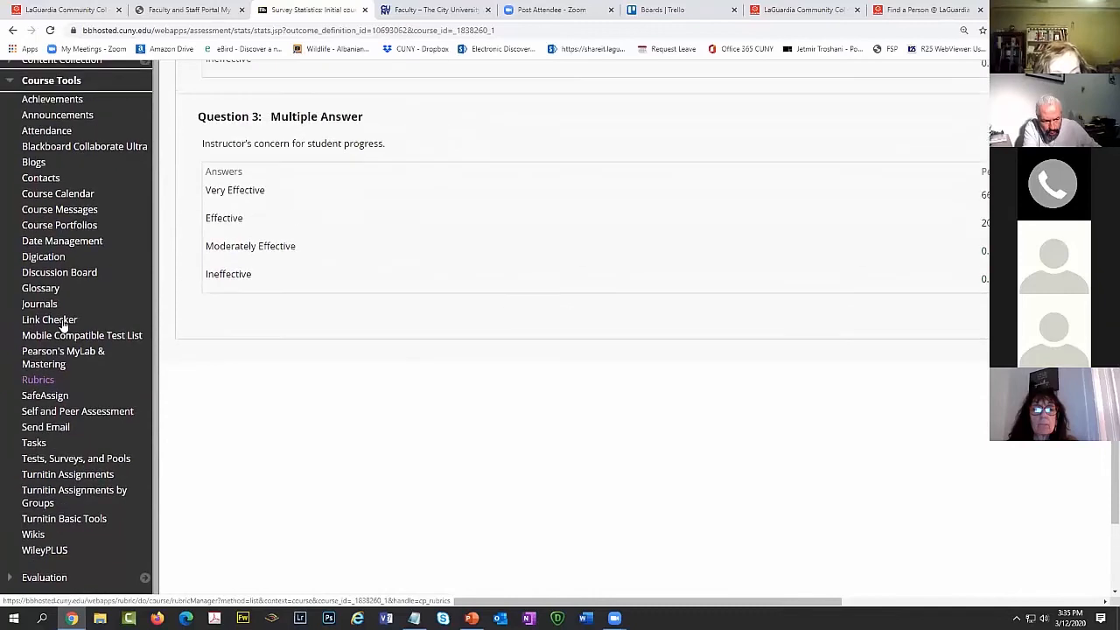
scroll(95, 333, down, 2)
click(70, 337)
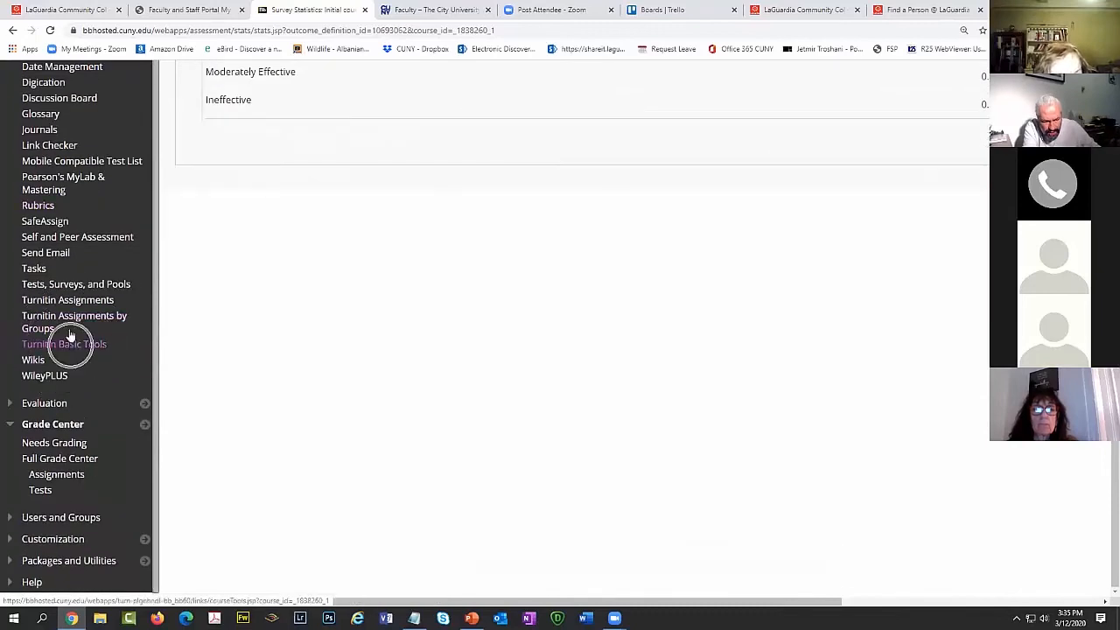
click(66, 284)
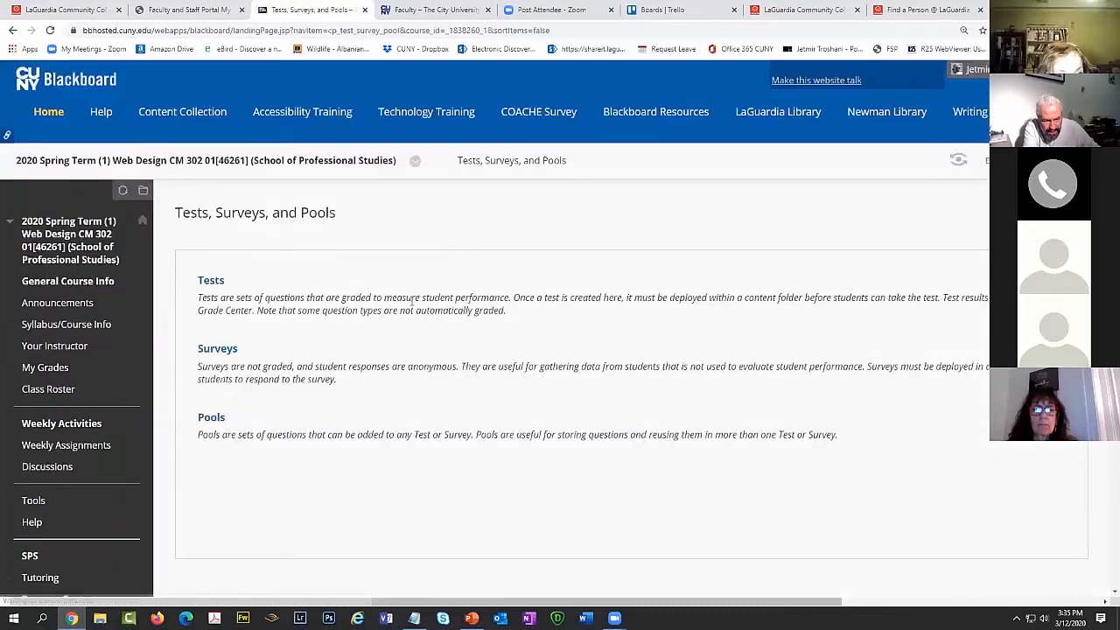
click(216, 349)
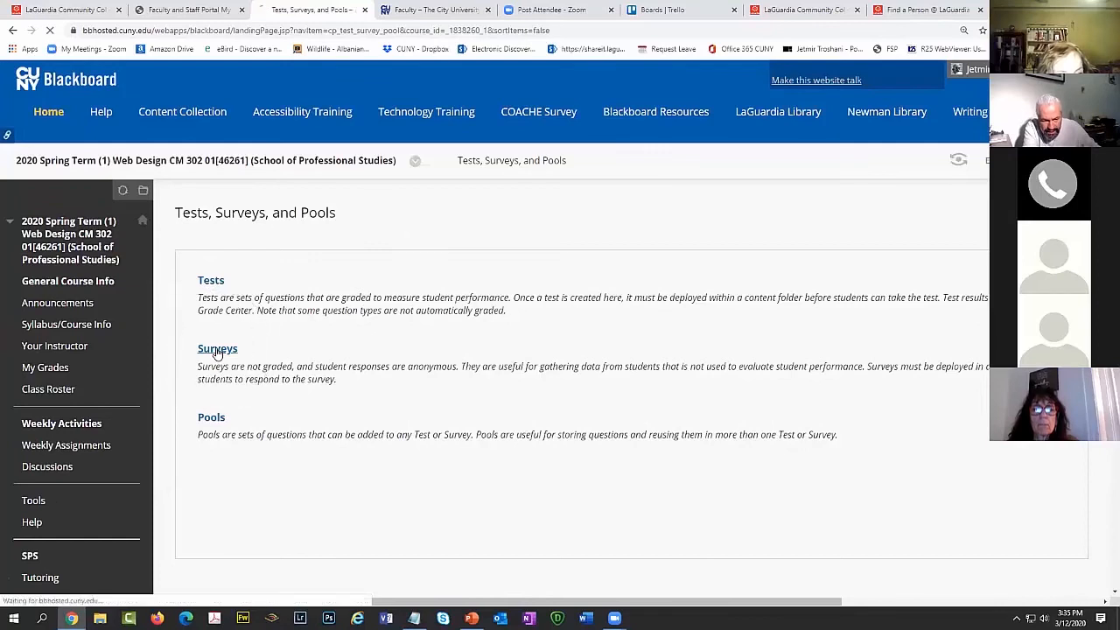
Point out the Build Survey option on the Surveys page.
click(232, 278)
click(232, 278)
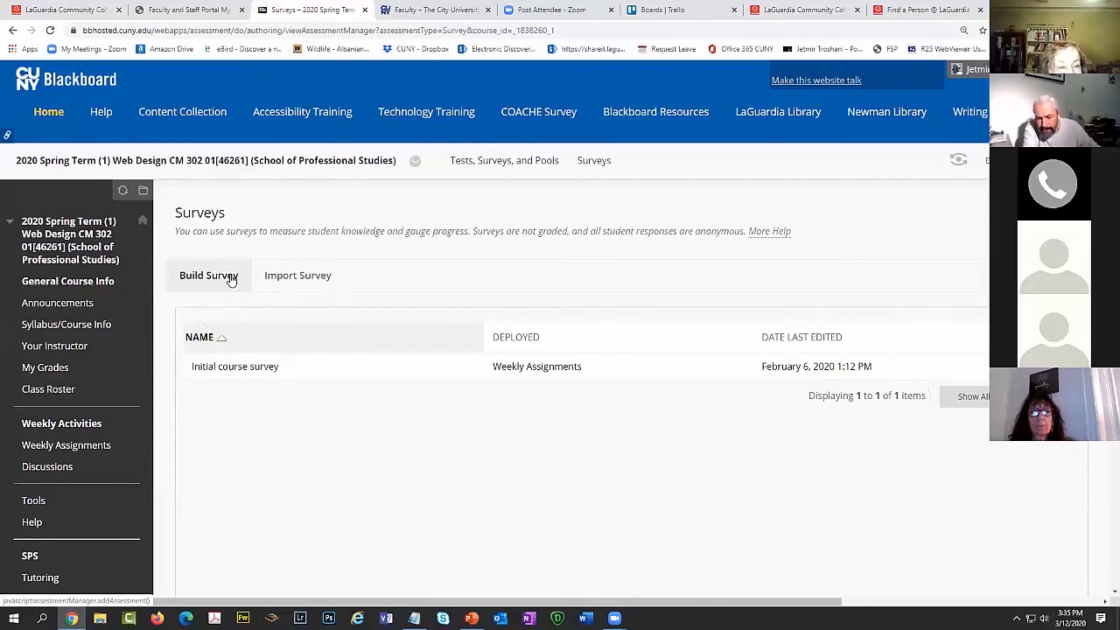
key(ctrl)
key(ctrl)
key(ctrl)
key(ctrl)
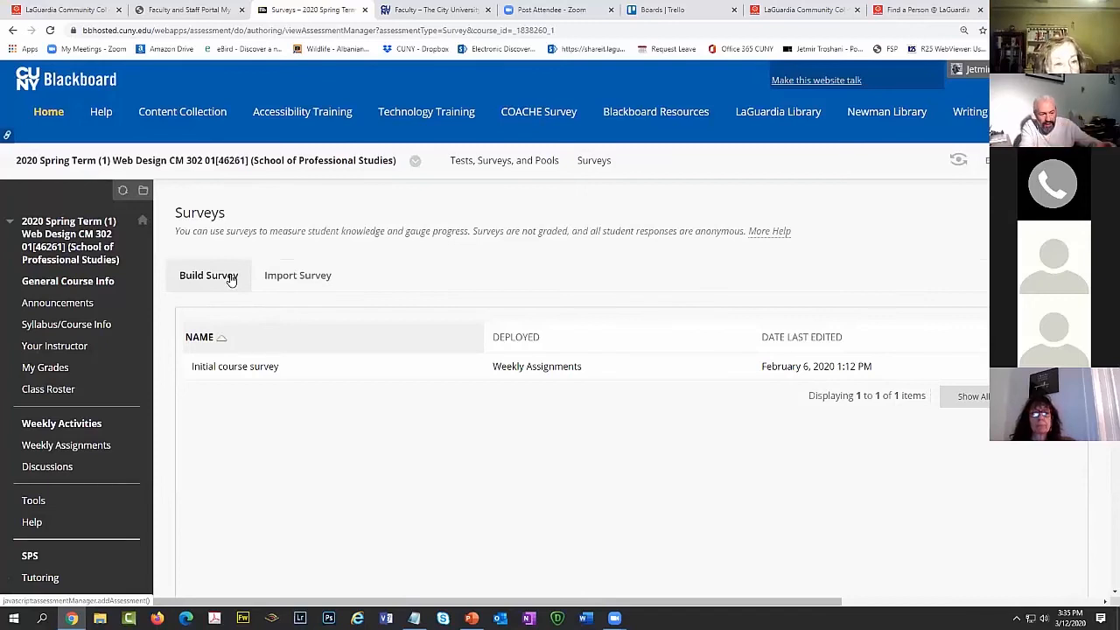
Collapse the Course Tools list and return to the Web Design course's Full Grade Center.
scroll(254, 284, down, 3)
scroll(201, 342, down, 7)
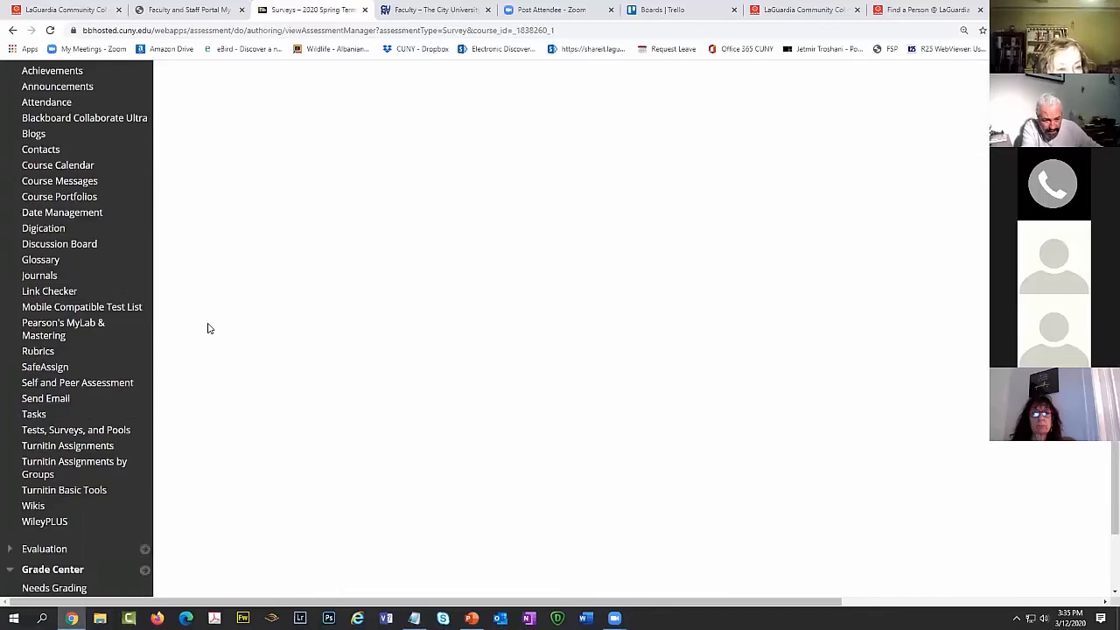
scroll(209, 325, up, 1)
scroll(209, 326, down, 3)
scroll(208, 326, up, 5)
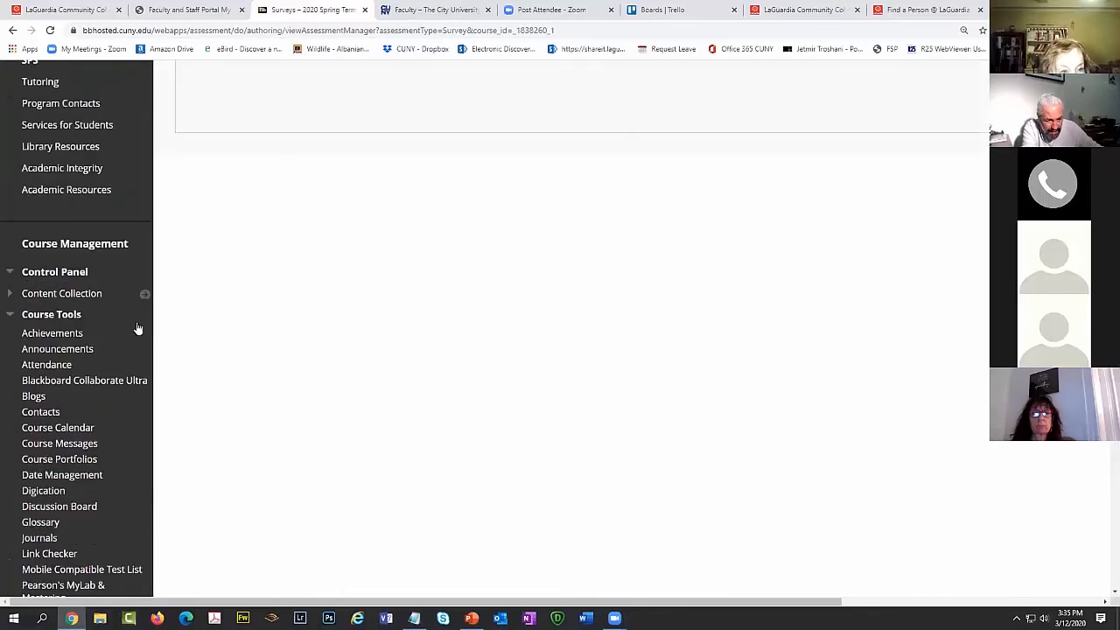
click(44, 317)
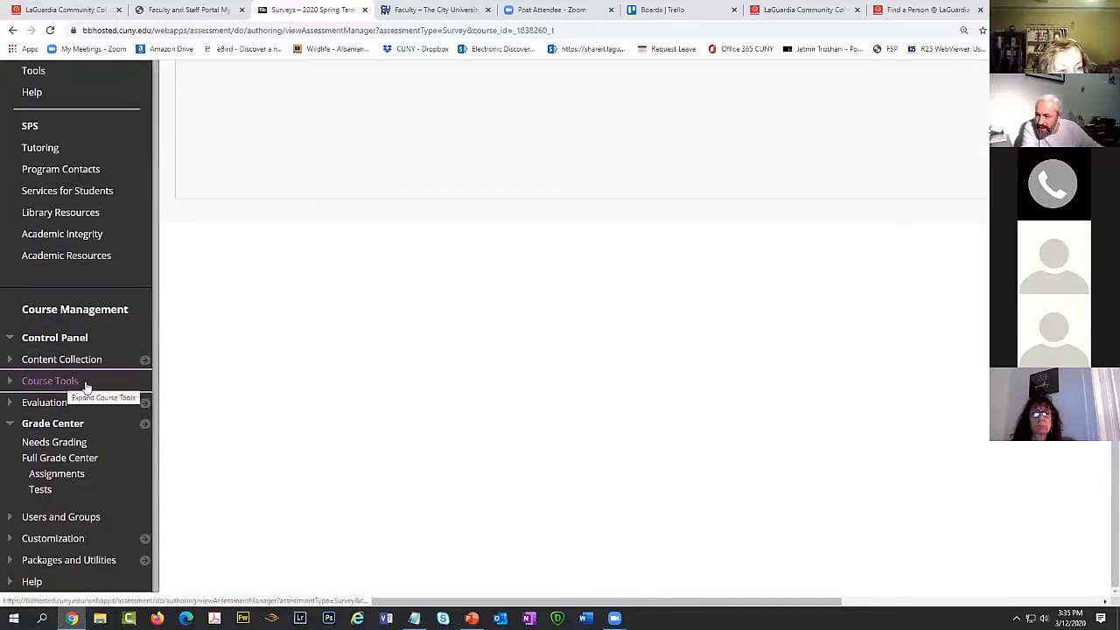
click(60, 457)
Reopen the attempts statistics of the Initial course survey from its grade center column.
scroll(542, 455, down, 4)
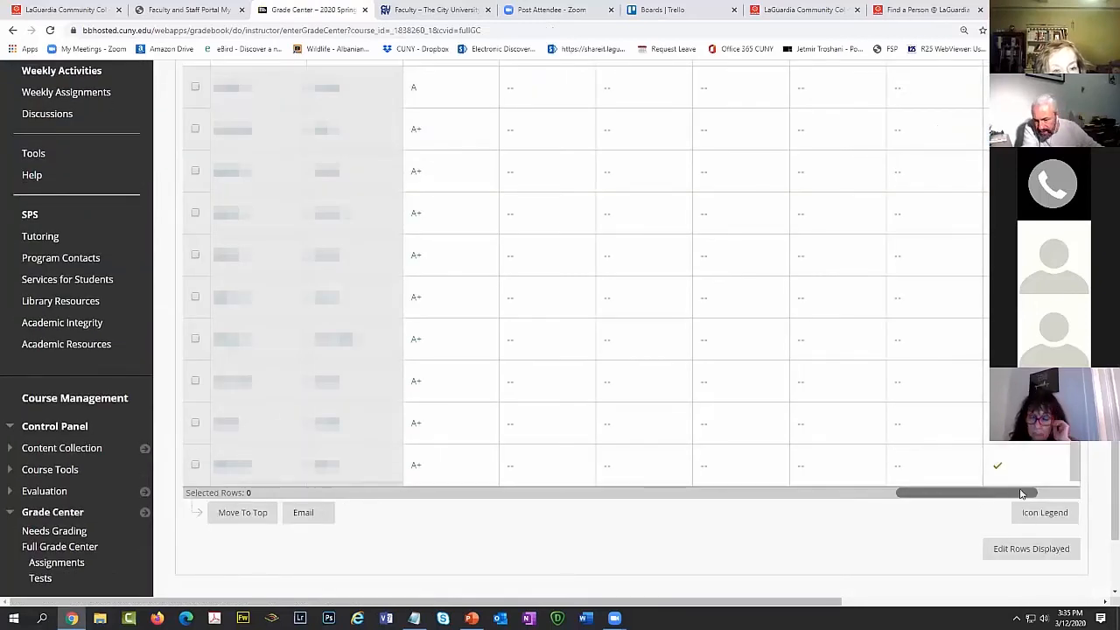
scroll(1011, 446, up, 5)
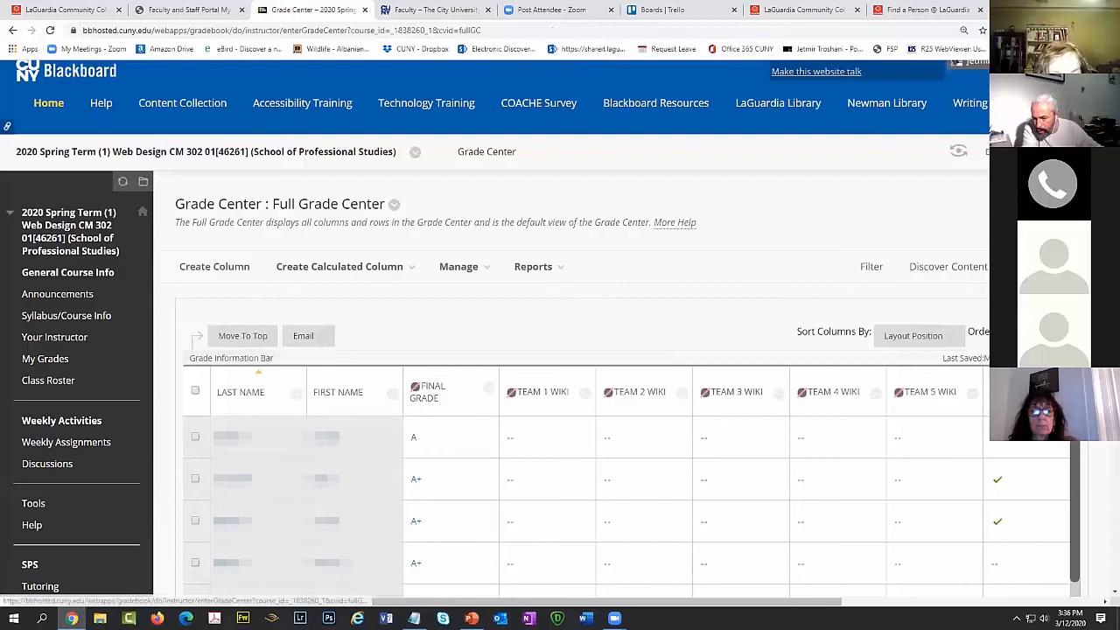
click(1069, 394)
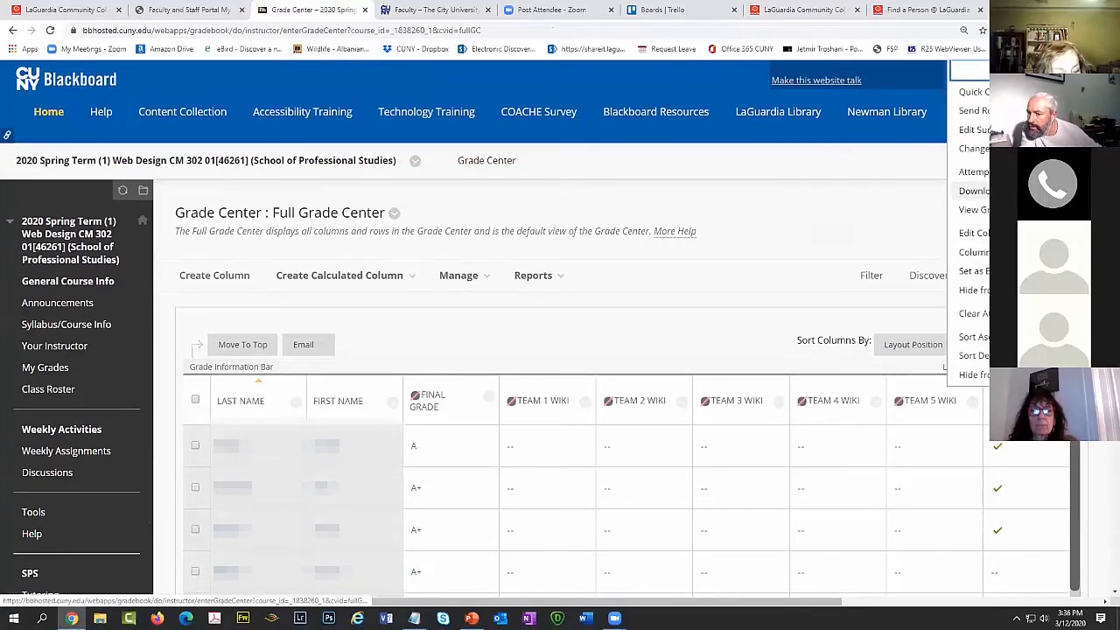
click(973, 171)
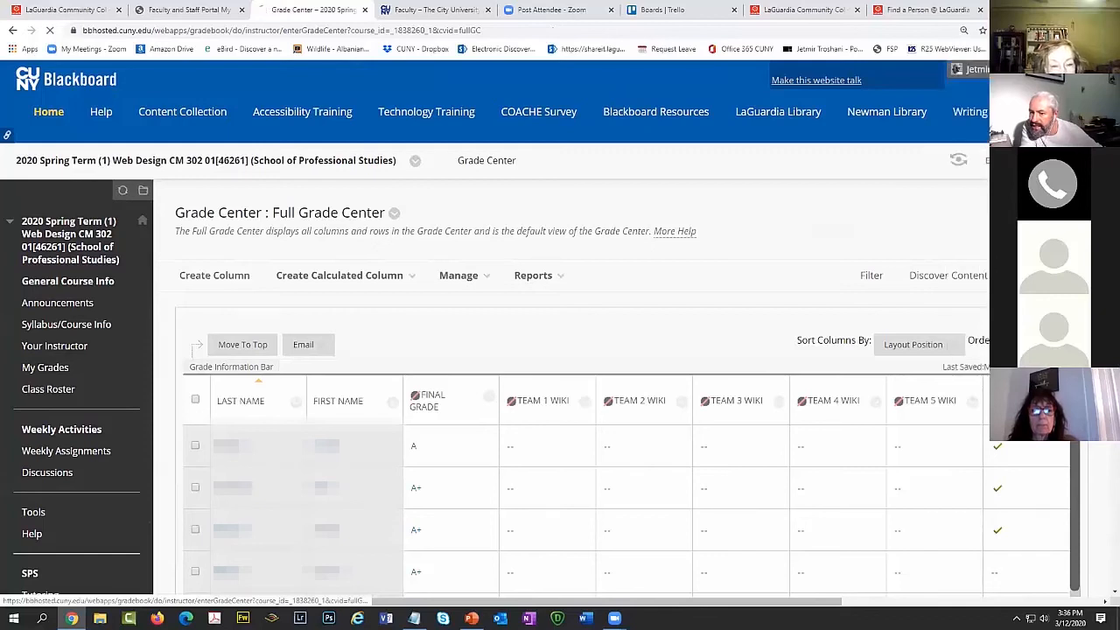
Examine the survey's attempt count and highlight the Very Effective and Effective percentages of Question 1, comparing the remaining questions.
scroll(775, 273, down, 2)
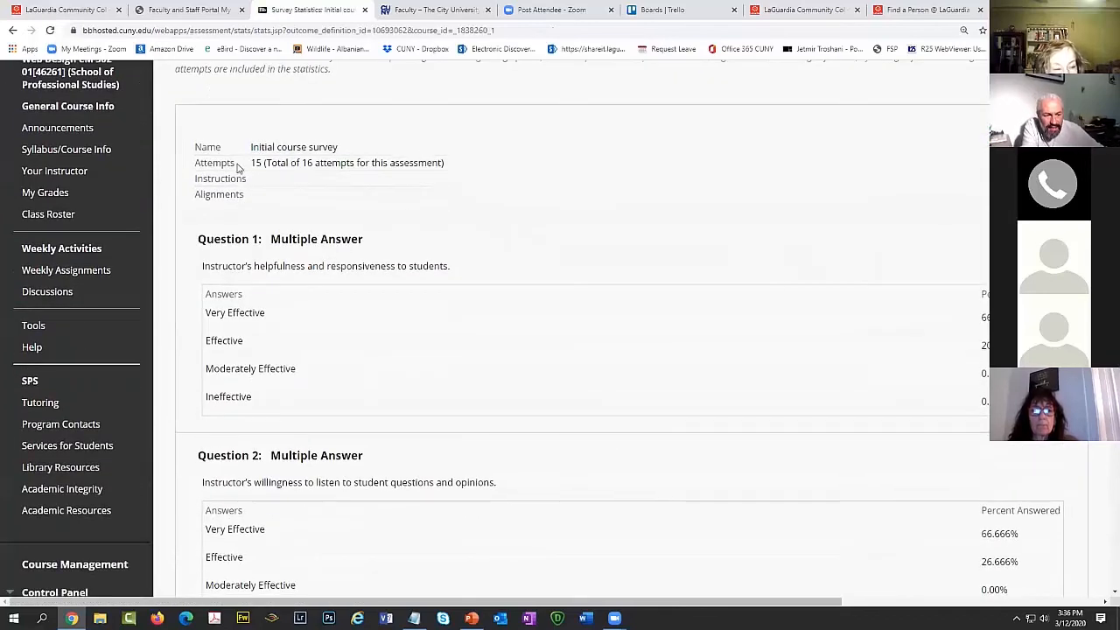
drag(261, 164, 253, 166)
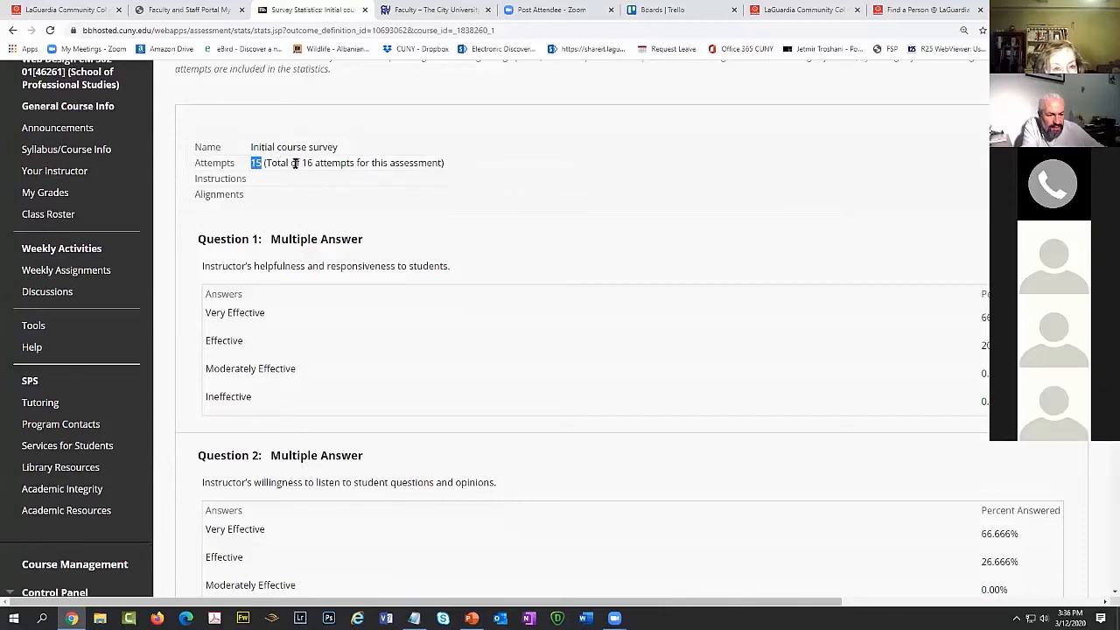
scroll(376, 205, down, 1)
drag(982, 264, 962, 264)
scroll(962, 264, down, 1)
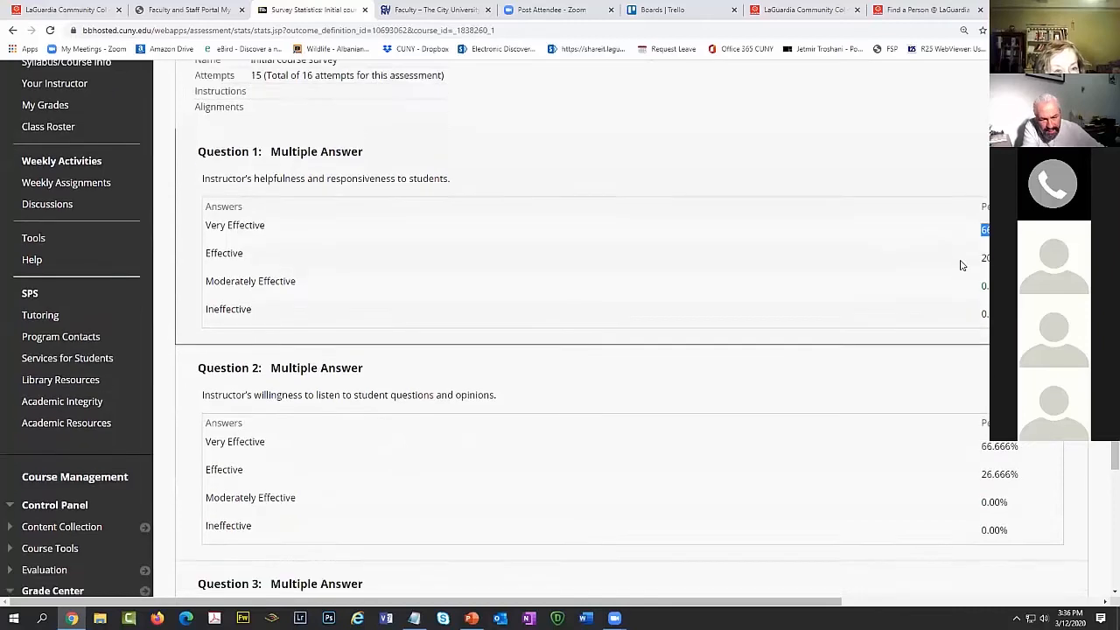
drag(984, 229, 960, 236)
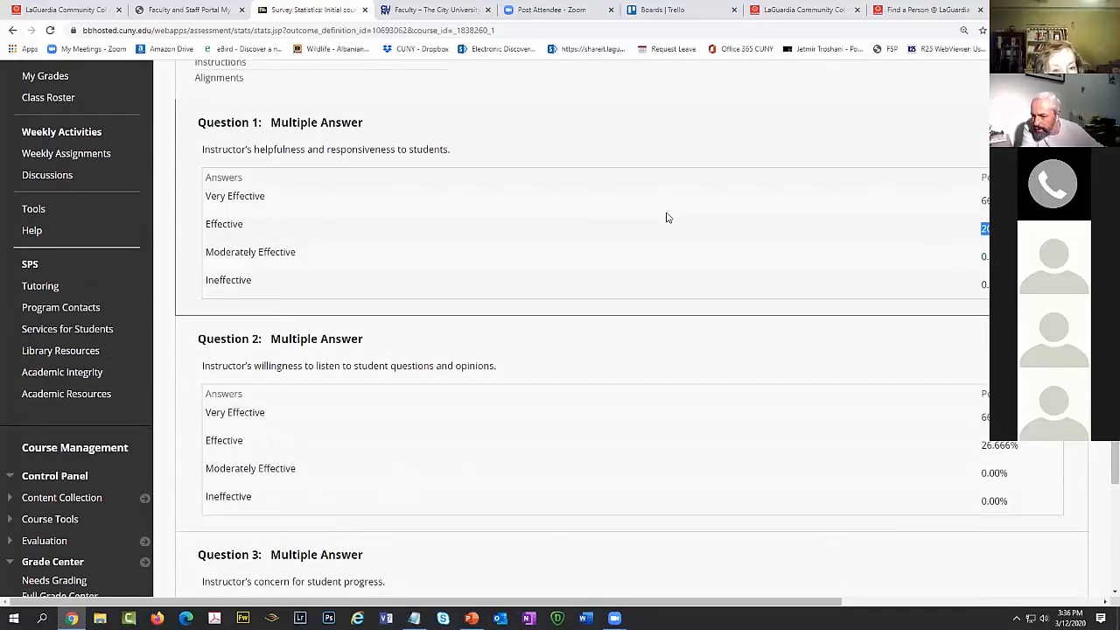
scroll(666, 217, down, 3)
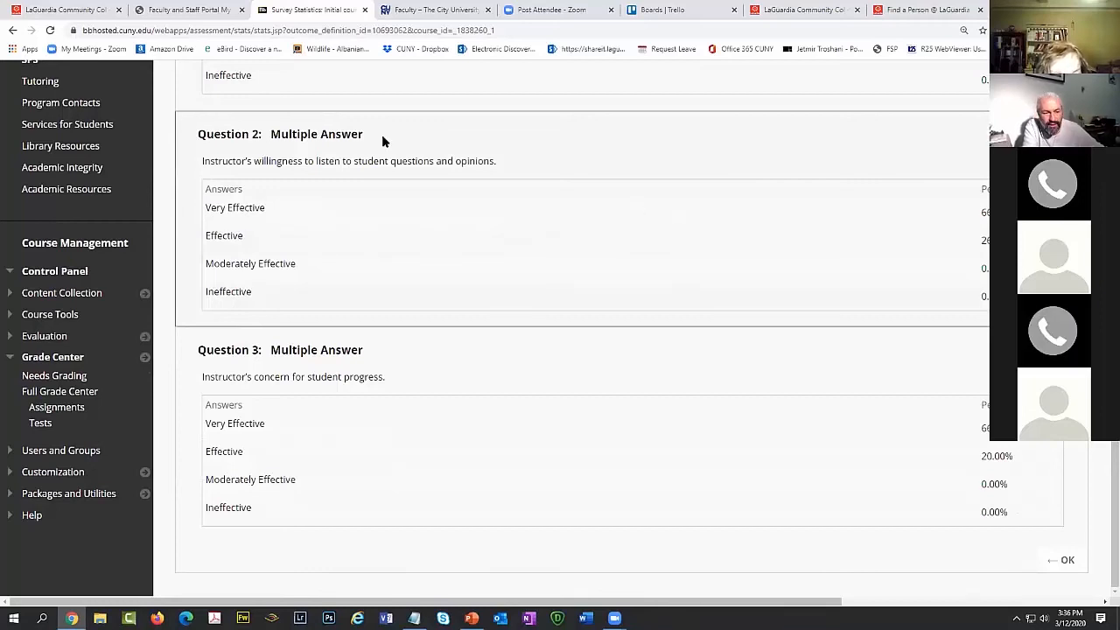
scroll(445, 163, up, 7)
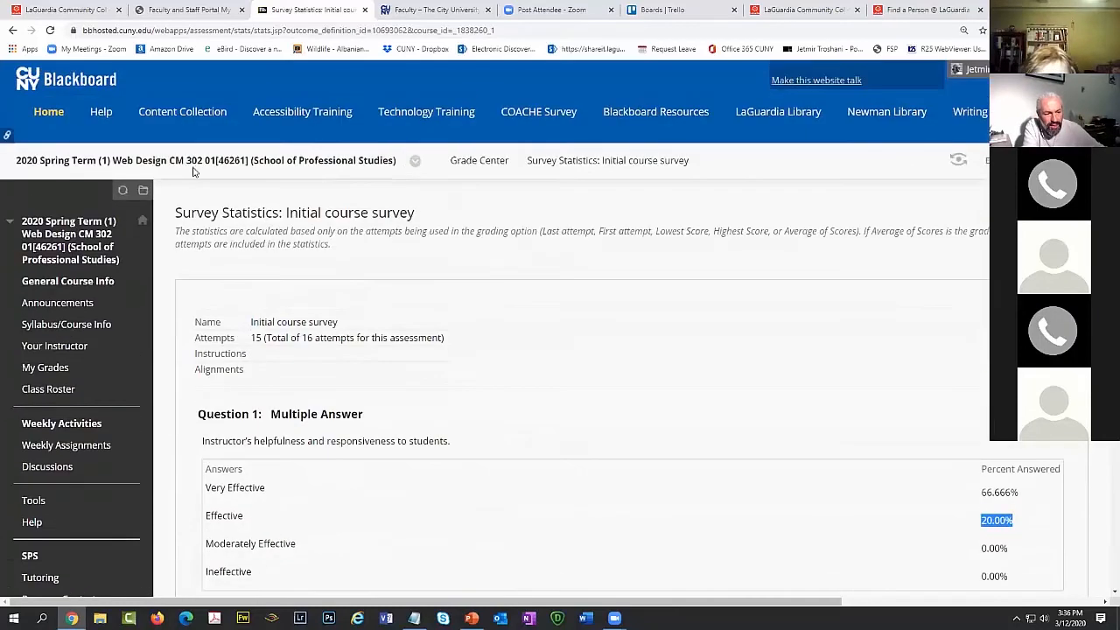
Return to the Blackboard home page and open This is a Test Course.
click(48, 111)
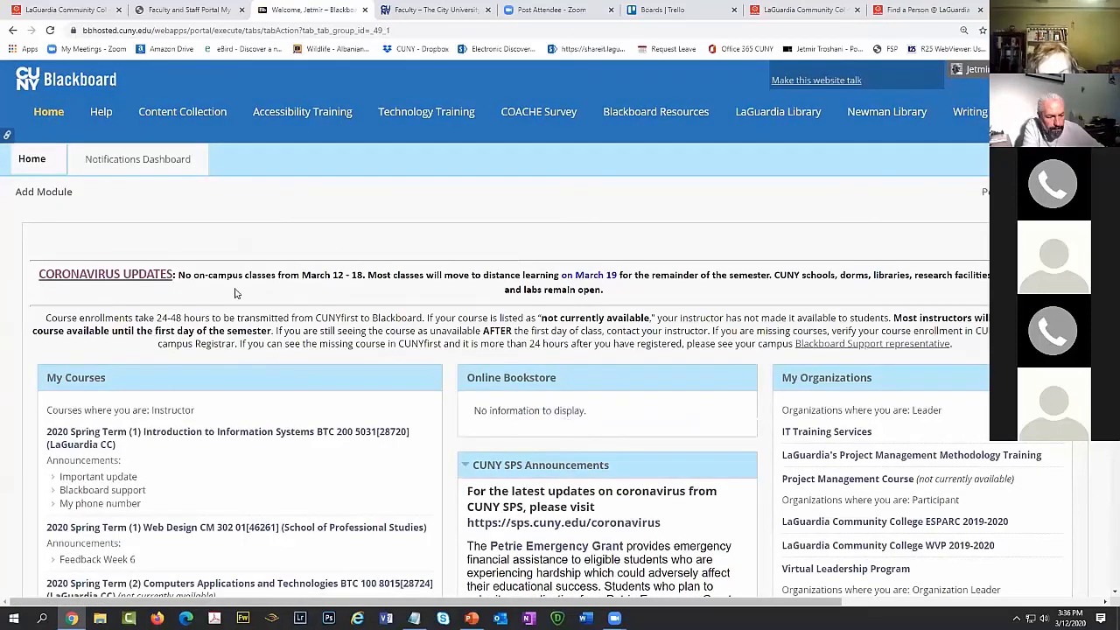
scroll(241, 293, down, 2)
click(126, 483)
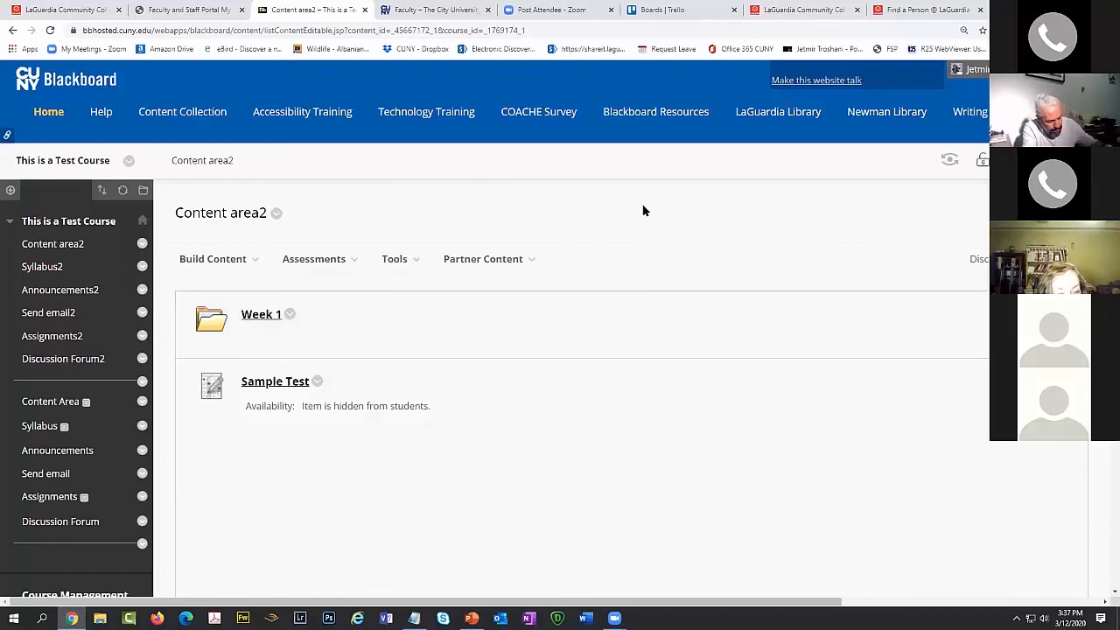
Open the Faculty and Staff portal from the LaGuardia home page and show its Student Engagement resources.
click(842, 9)
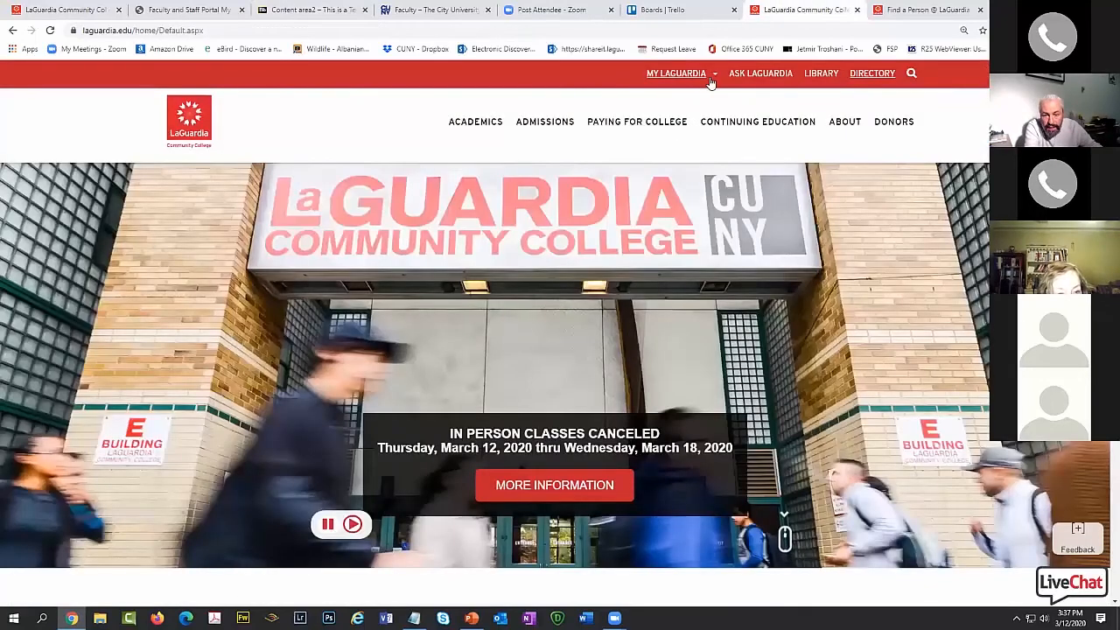
click(689, 121)
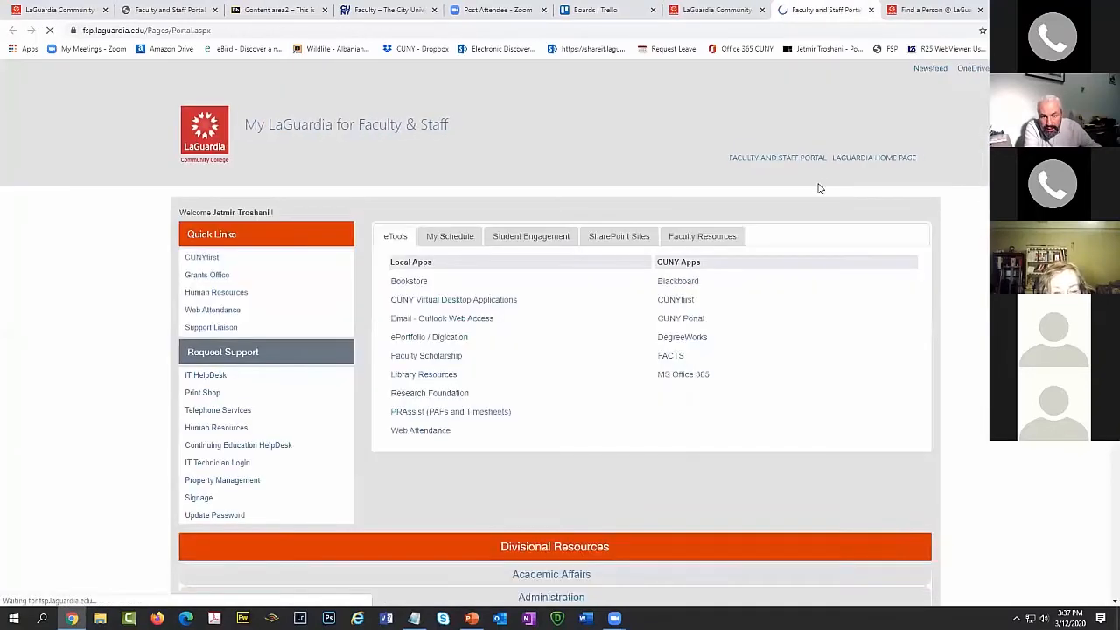
click(526, 237)
click(823, 340)
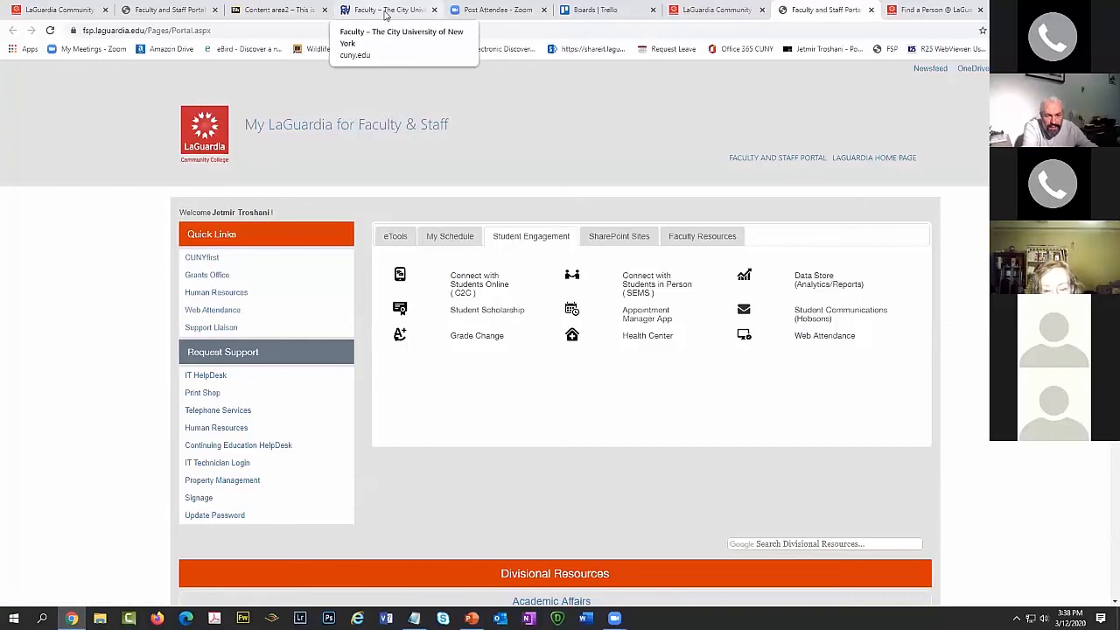
Return to This is a Test Course in Blackboard and open its Full Grade Center.
click(175, 10)
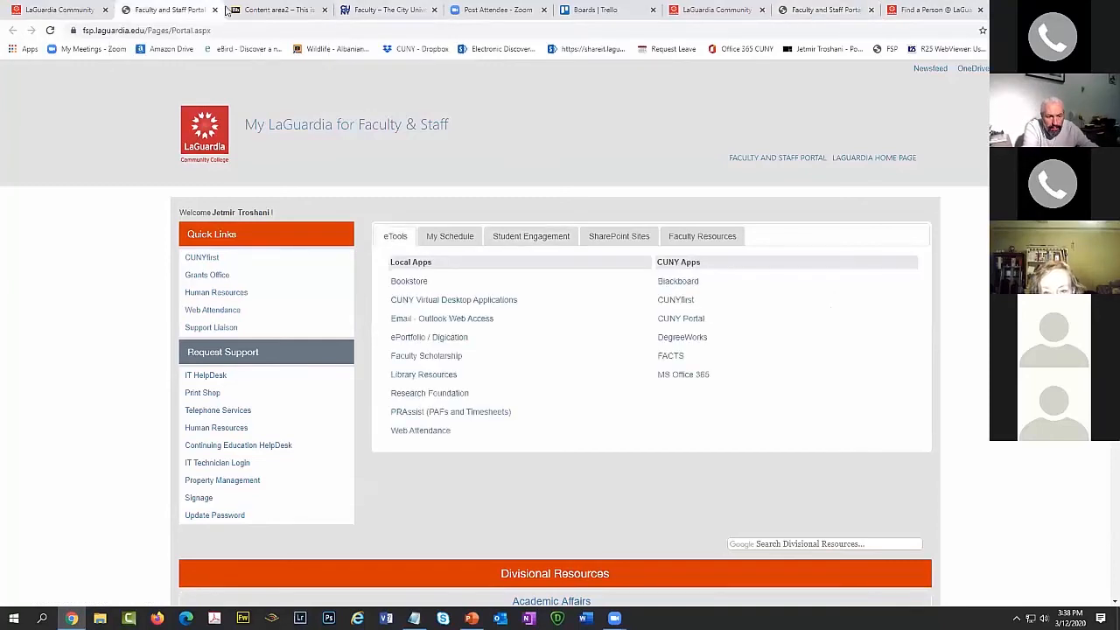
click(284, 10)
scroll(66, 368, down, 3)
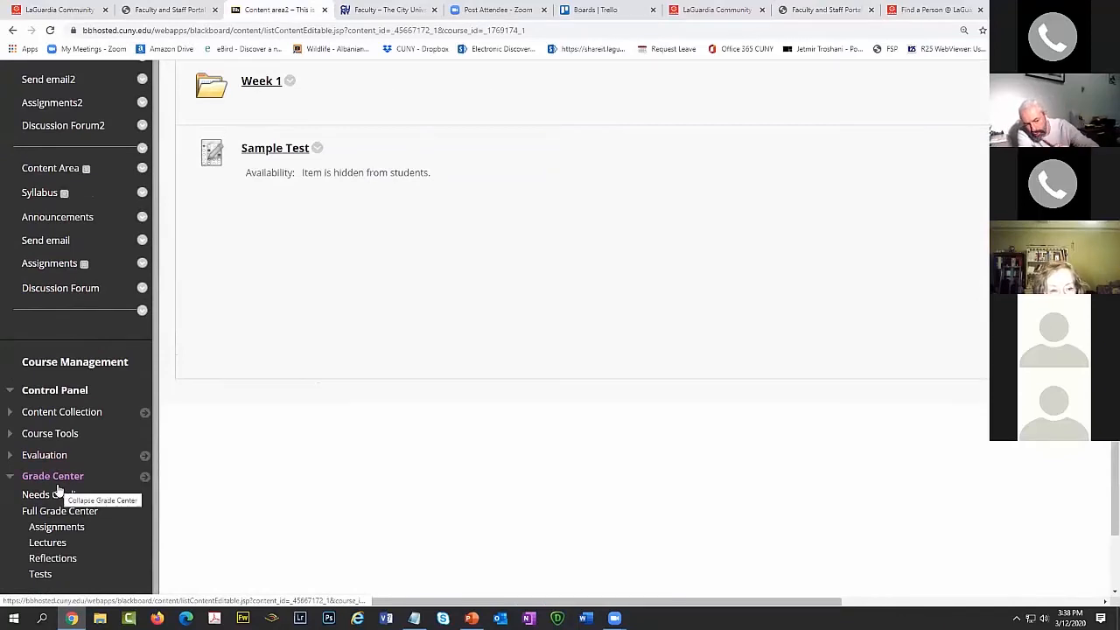
scroll(57, 470, down, 1)
click(54, 391)
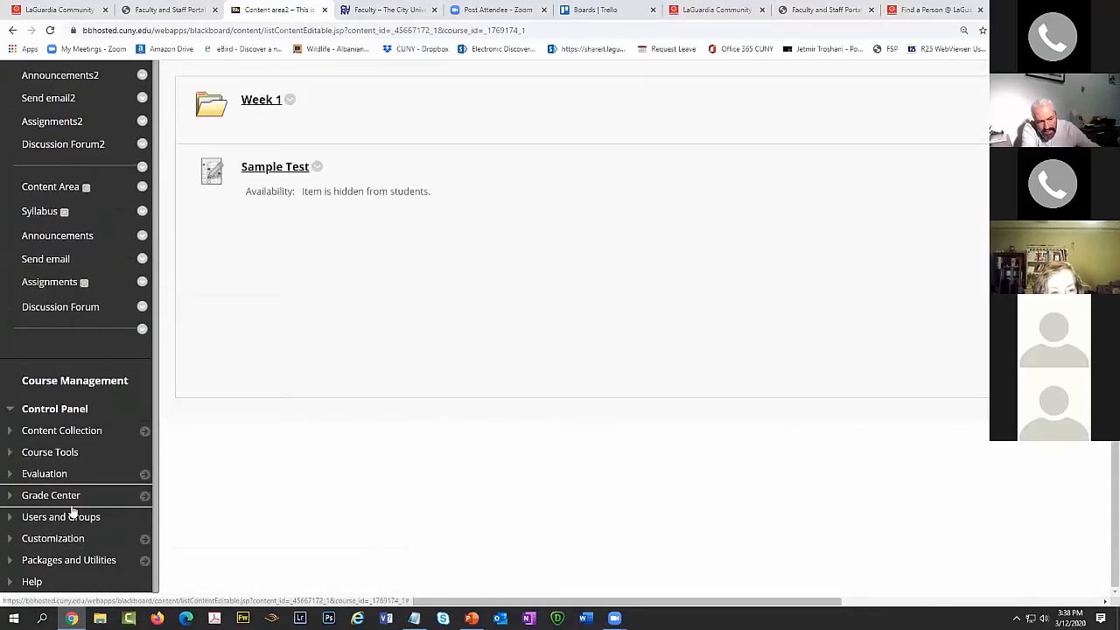
click(43, 495)
click(40, 427)
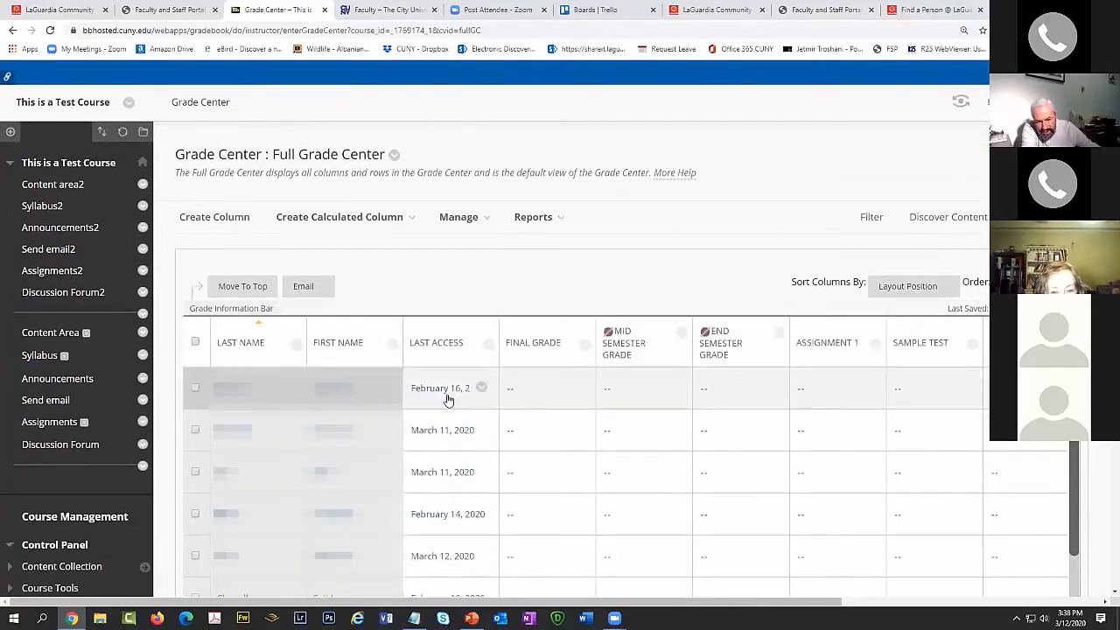
Point out the first student's Last Access date in the test course's Grade Center.
click(447, 397)
click(446, 398)
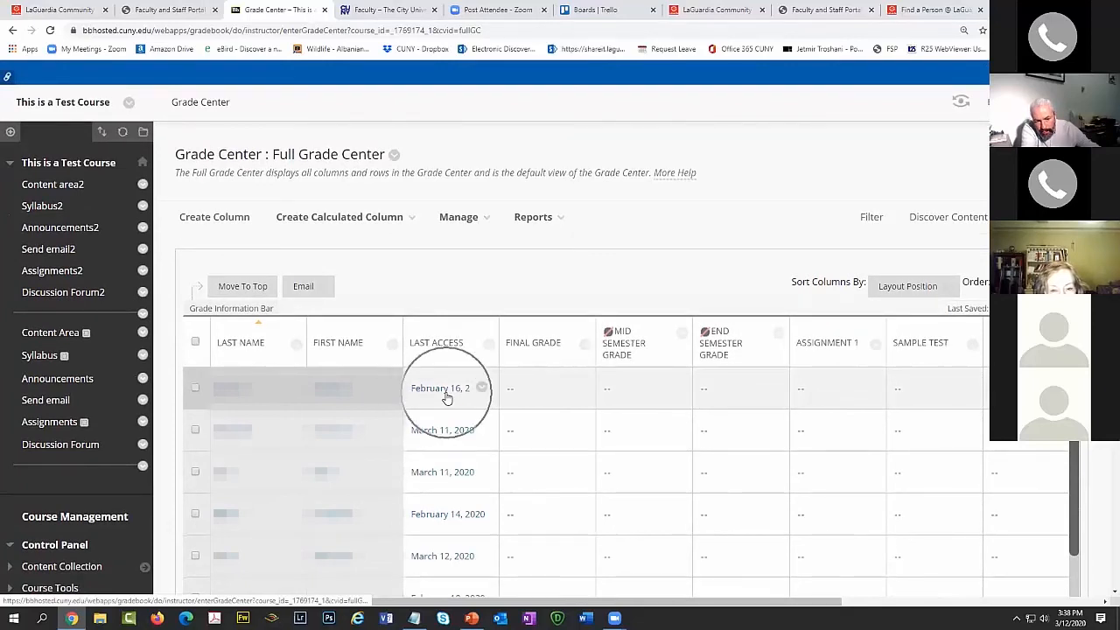
click(447, 398)
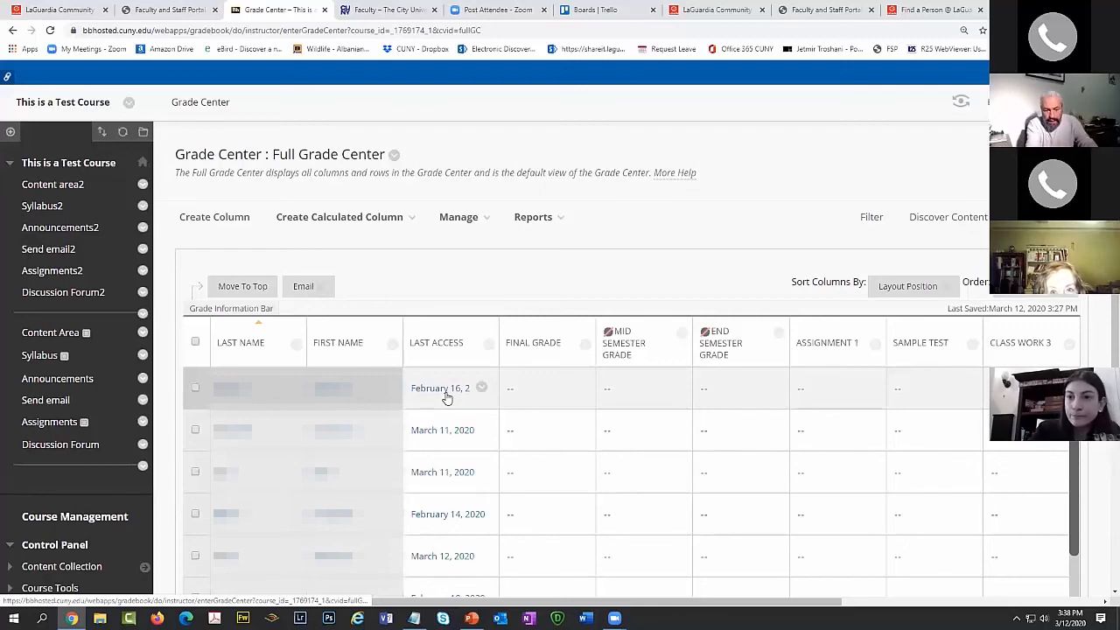
Open the Web Design CM 302 course from the Blackboard home page and look through its weekly feedback announcements.
scroll(185, 199, up, 2)
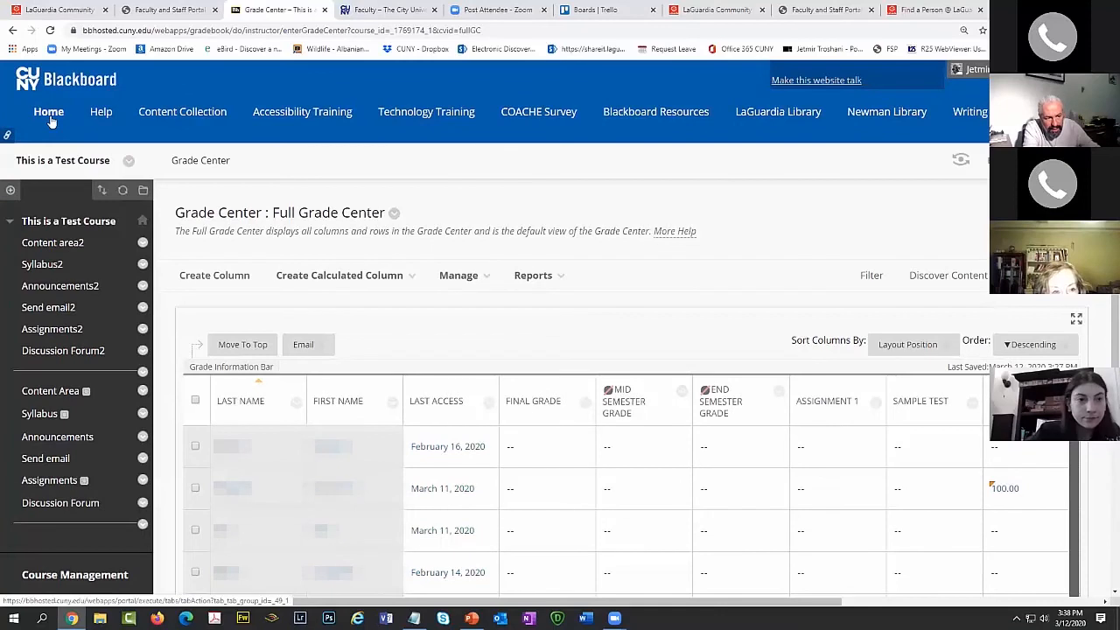
click(50, 122)
scroll(363, 292, down, 1)
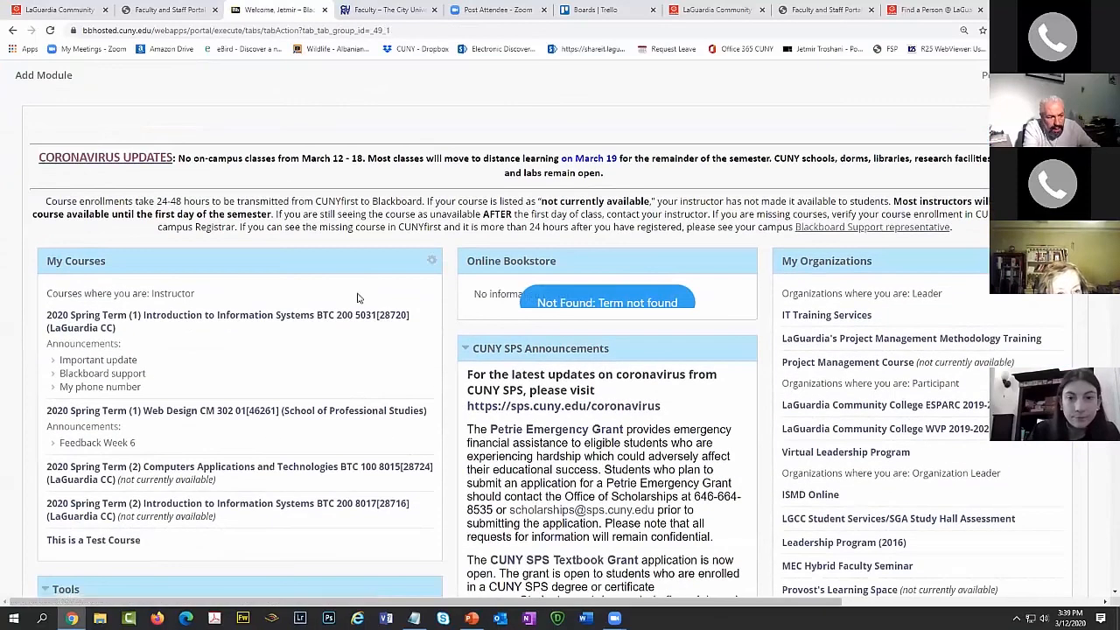
click(223, 416)
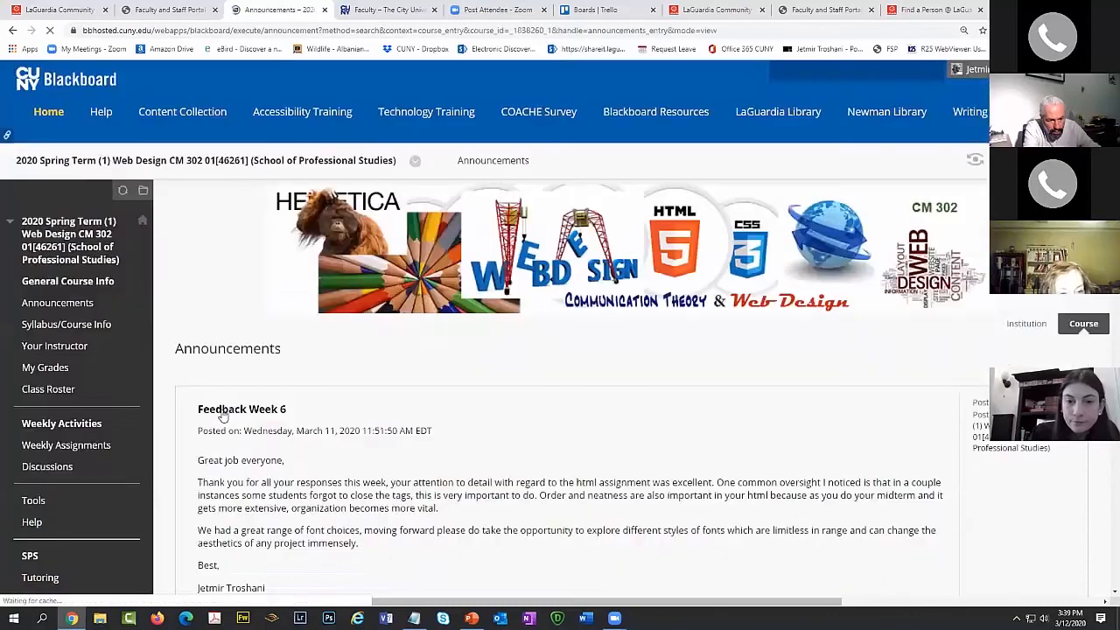
scroll(255, 334, down, 1)
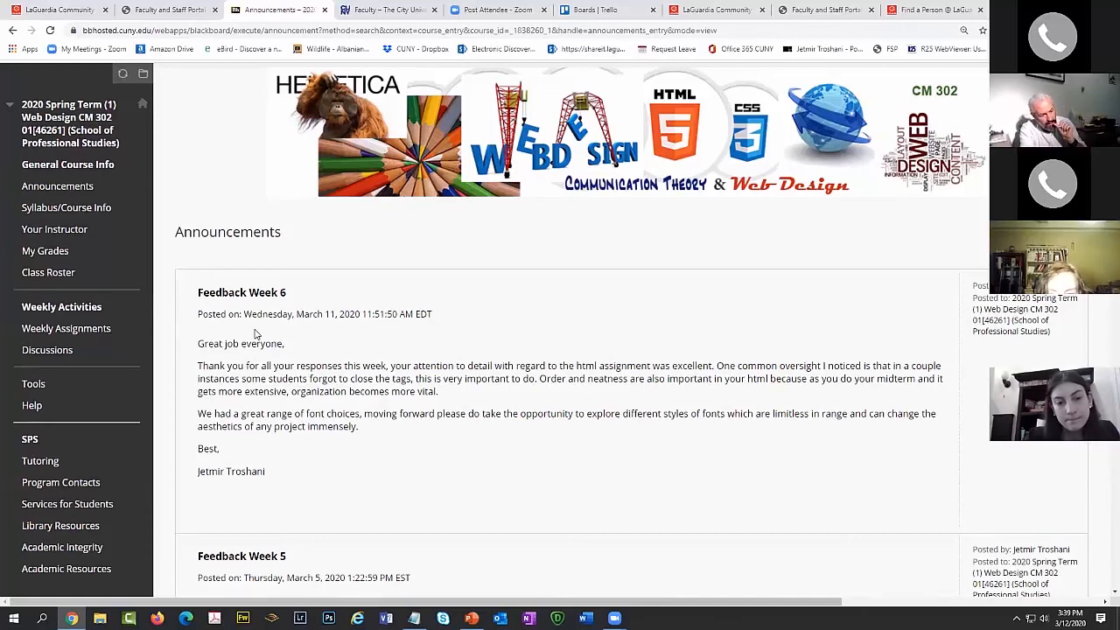
scroll(257, 337, down, 5)
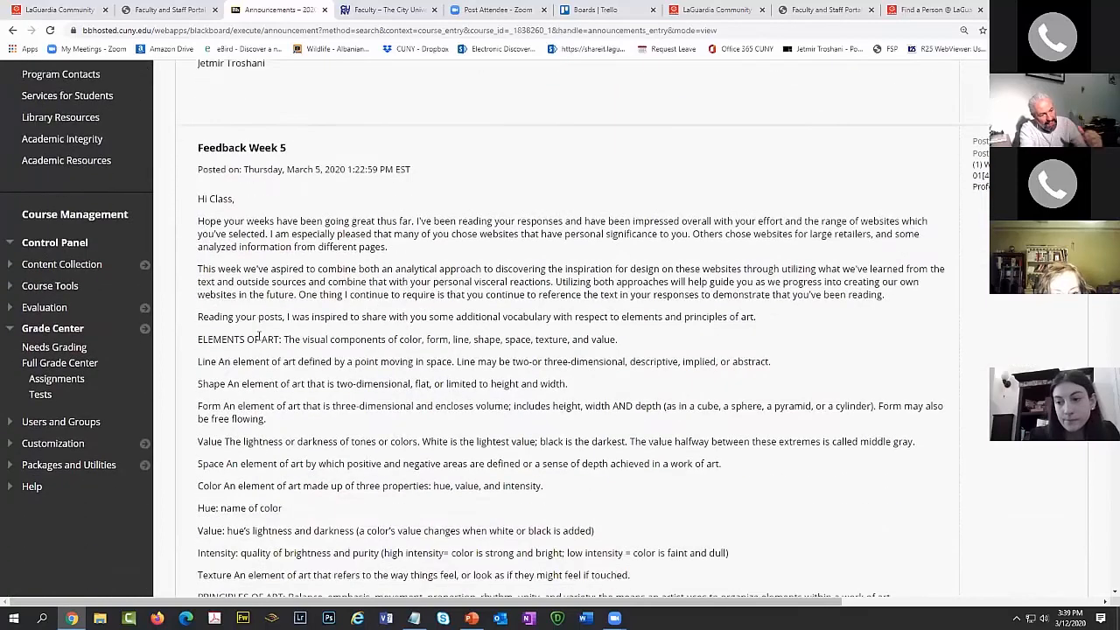
scroll(259, 339, up, 6)
scroll(256, 337, up, 1)
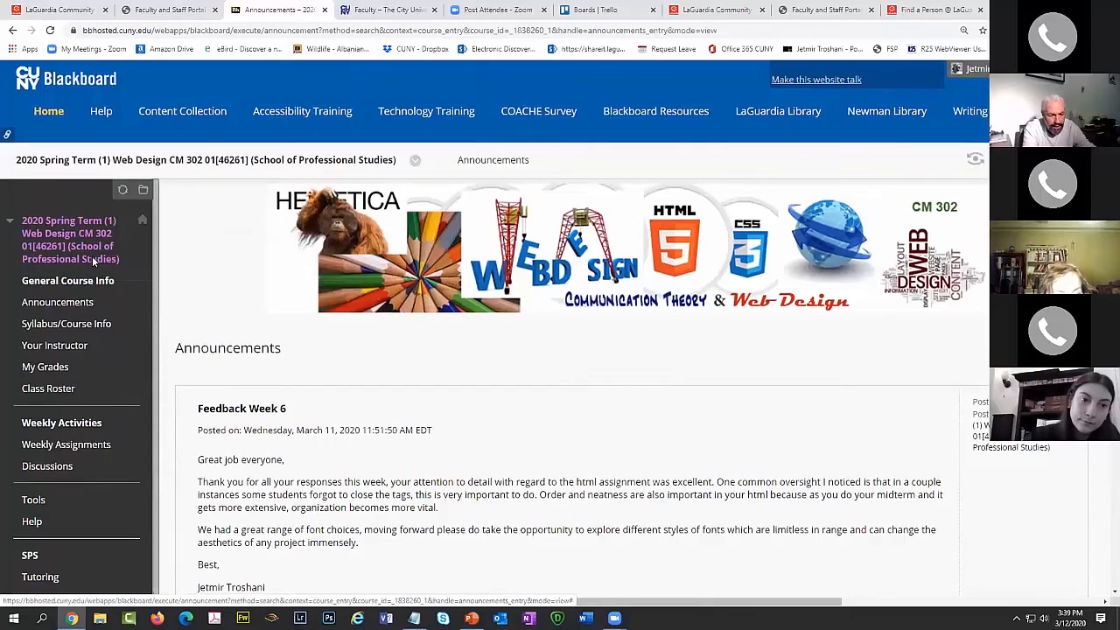
Open the Web Design course's Full Grade Center and bring the Week 4 to Week 8 grade columns into view.
scroll(92, 260, down, 4)
scroll(92, 255, down, 2)
click(51, 364)
scroll(455, 306, down, 2)
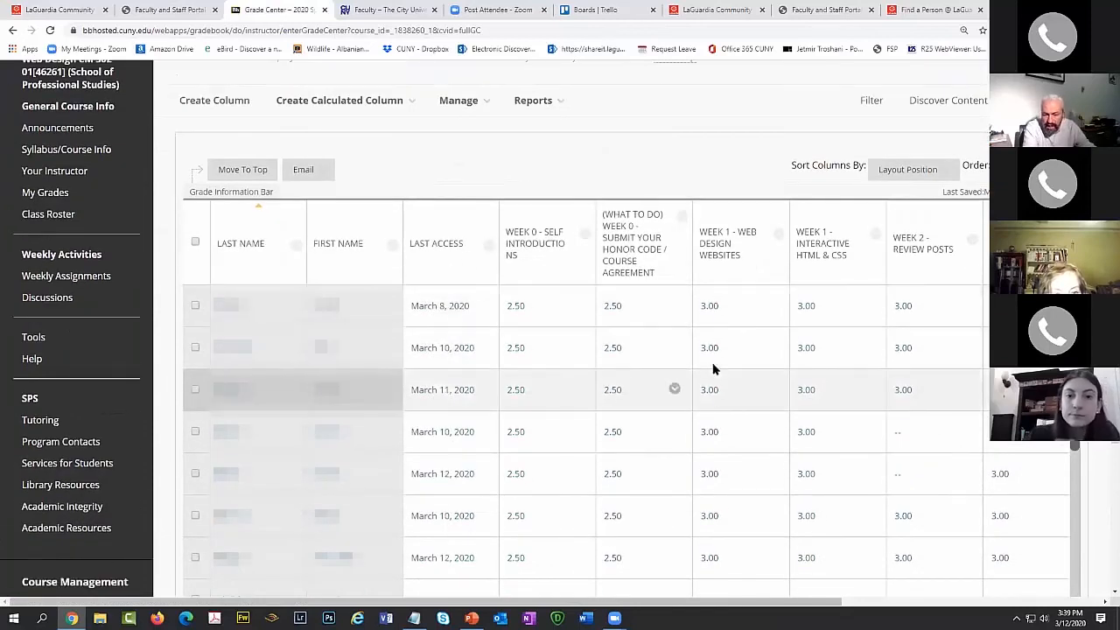
scroll(723, 522, right, 3)
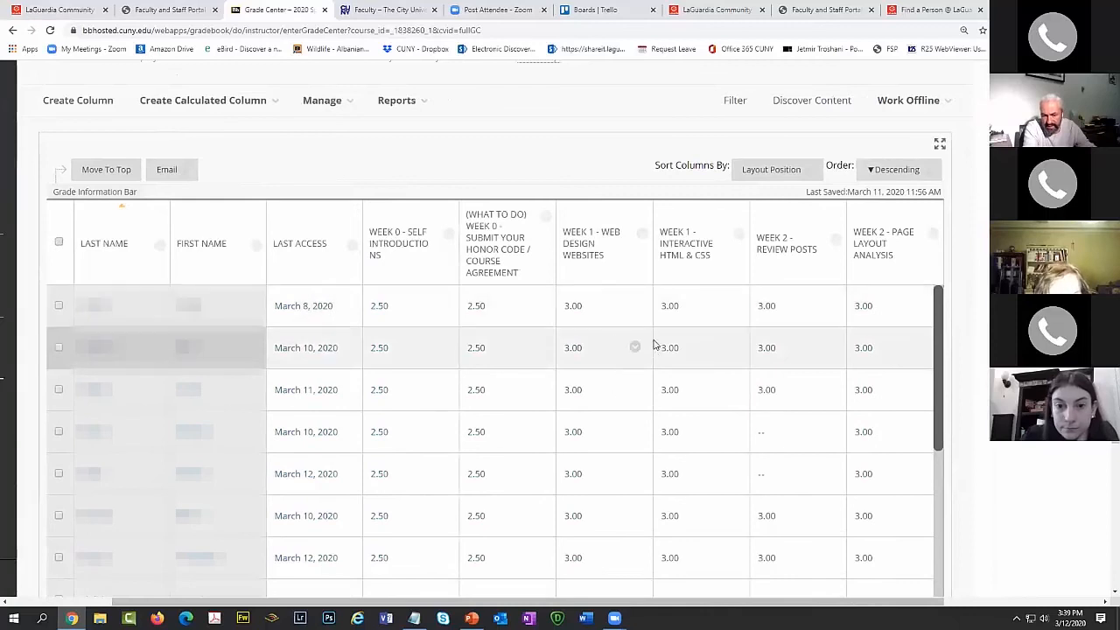
scroll(717, 393, down, 1)
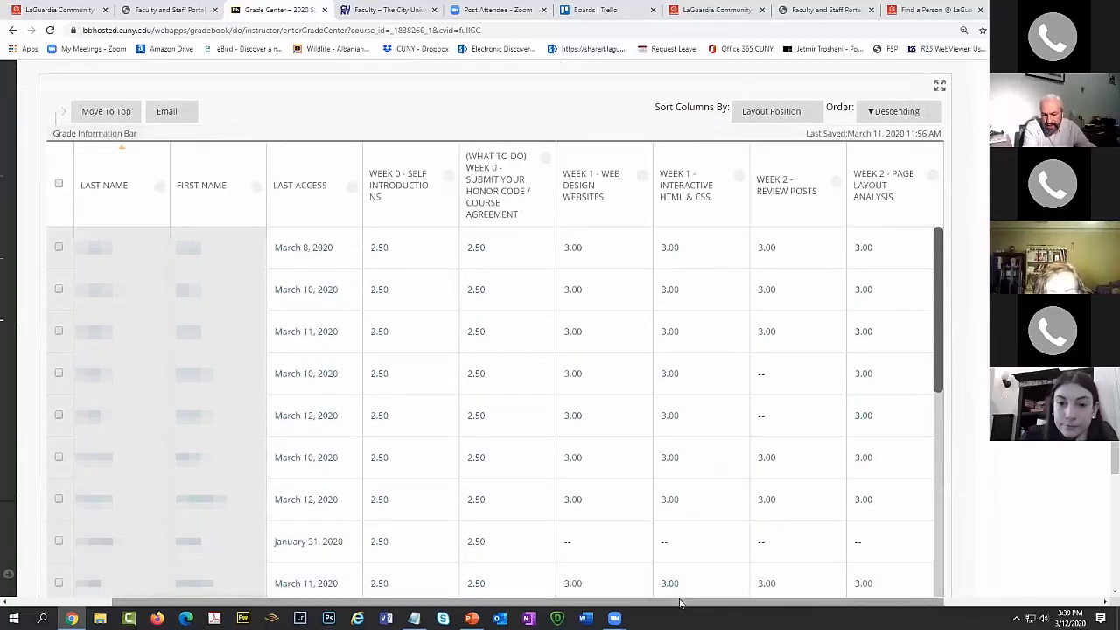
drag(686, 602, 753, 604)
scroll(715, 358, down, 3)
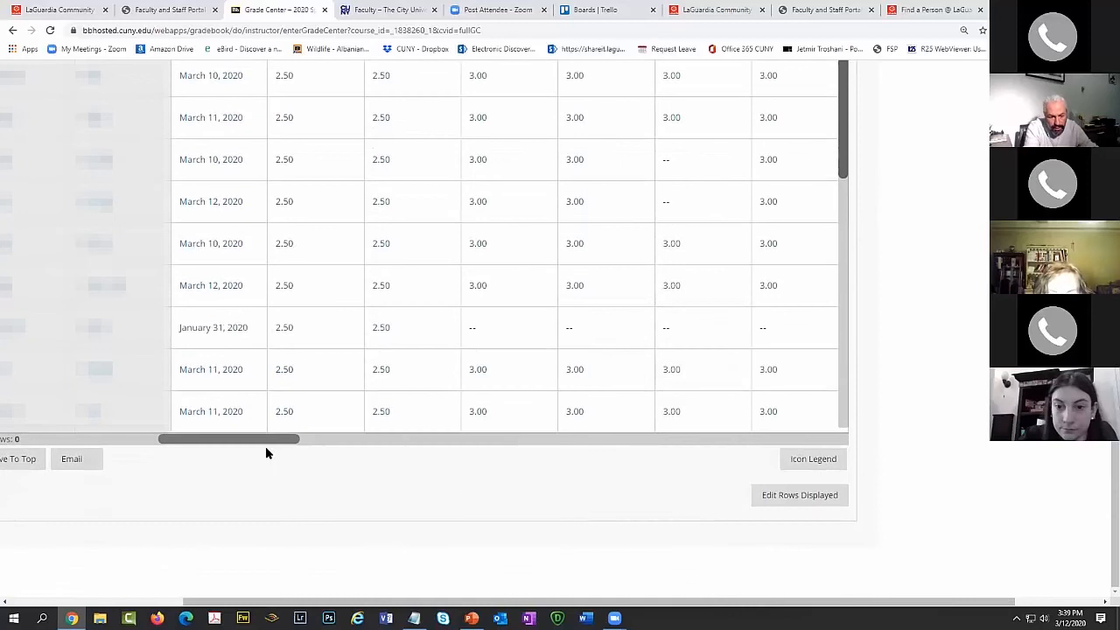
drag(316, 444, 472, 448)
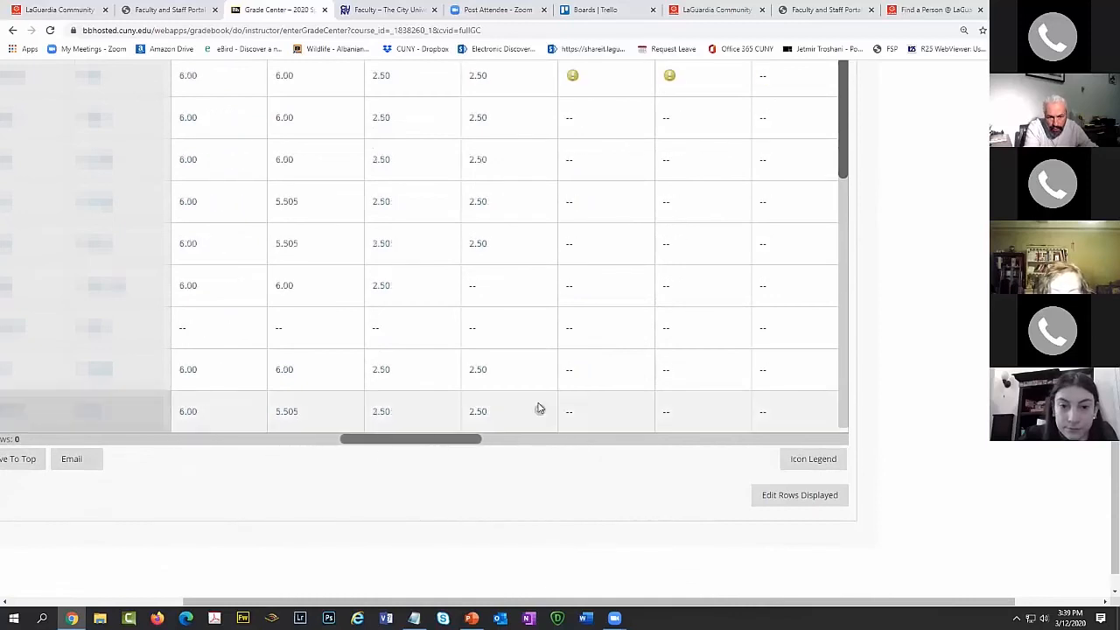
Show the grading options of the Needs Grading entry under Week 7 - SWOT Analysis and choose Grade User Activity.
scroll(597, 342, up, 3)
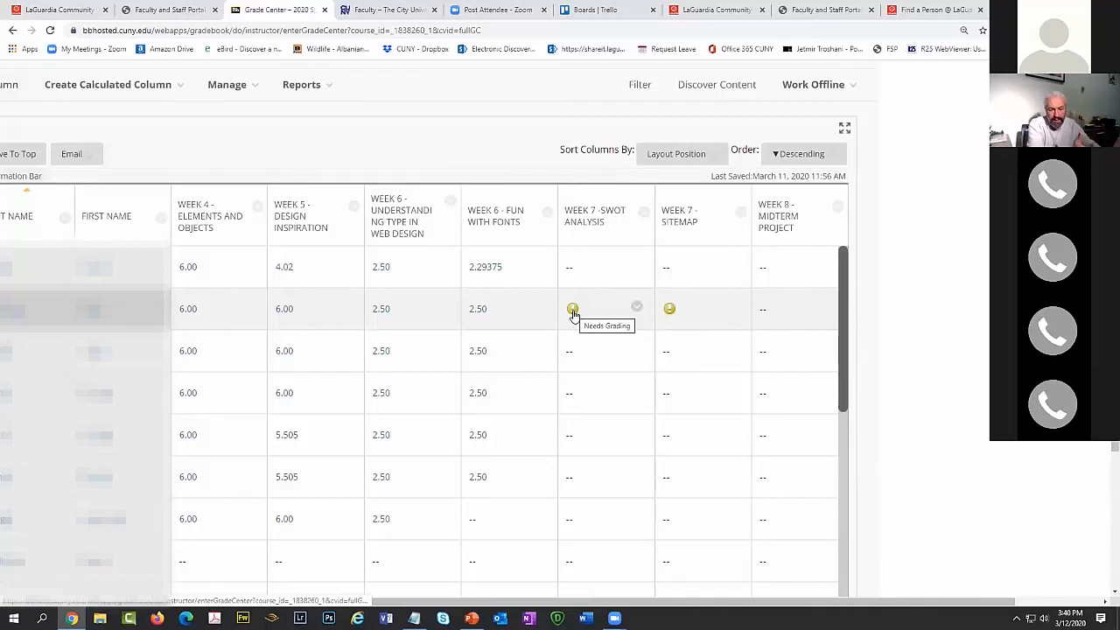
click(637, 307)
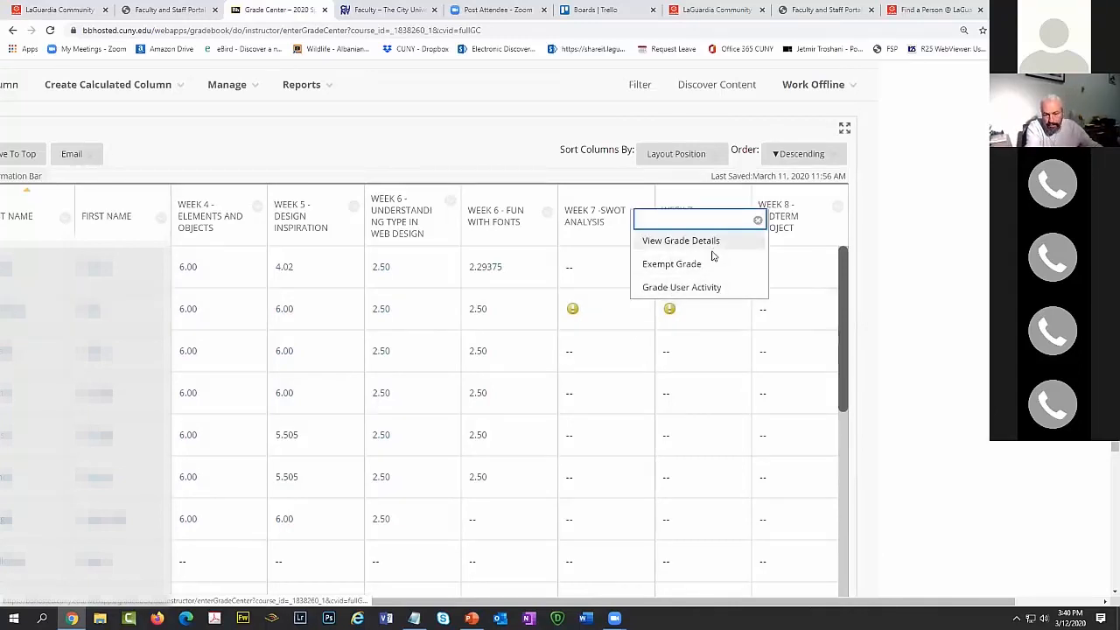
click(681, 289)
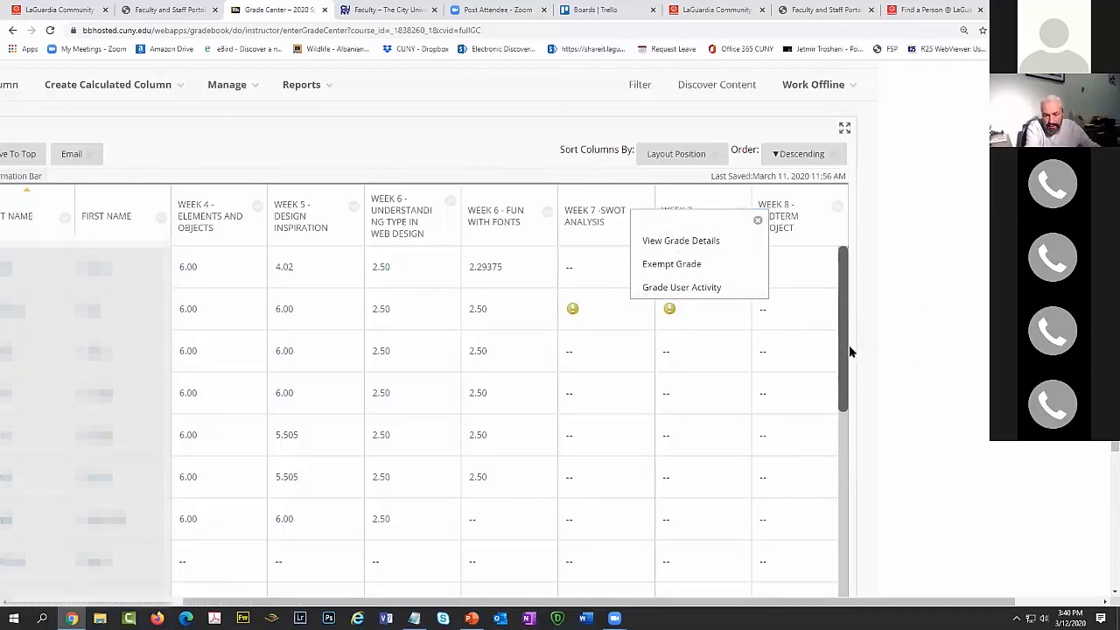
Open the Web Design course's Announcements page and point out the My Grades link in the course menu.
scroll(149, 260, left, 5)
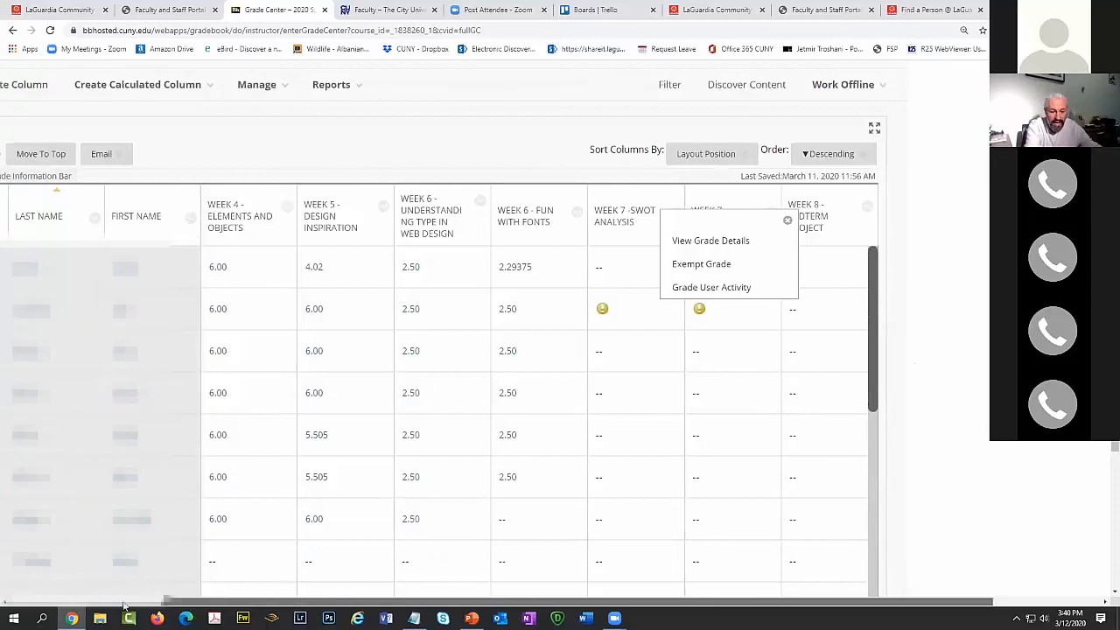
scroll(131, 249, up, 3)
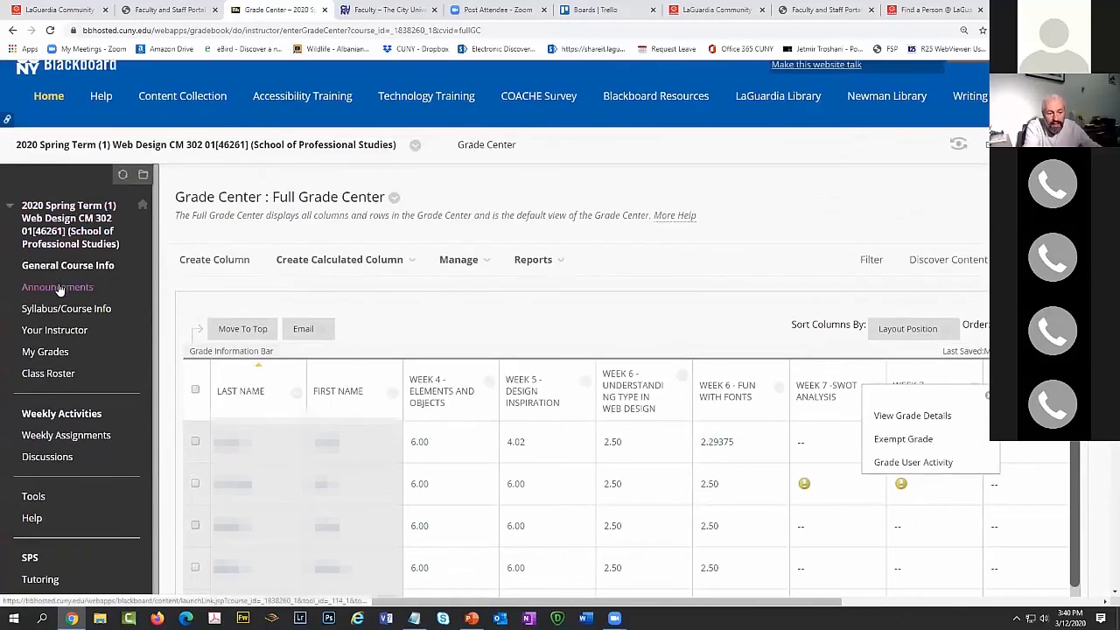
click(57, 287)
scroll(434, 398, down, 1)
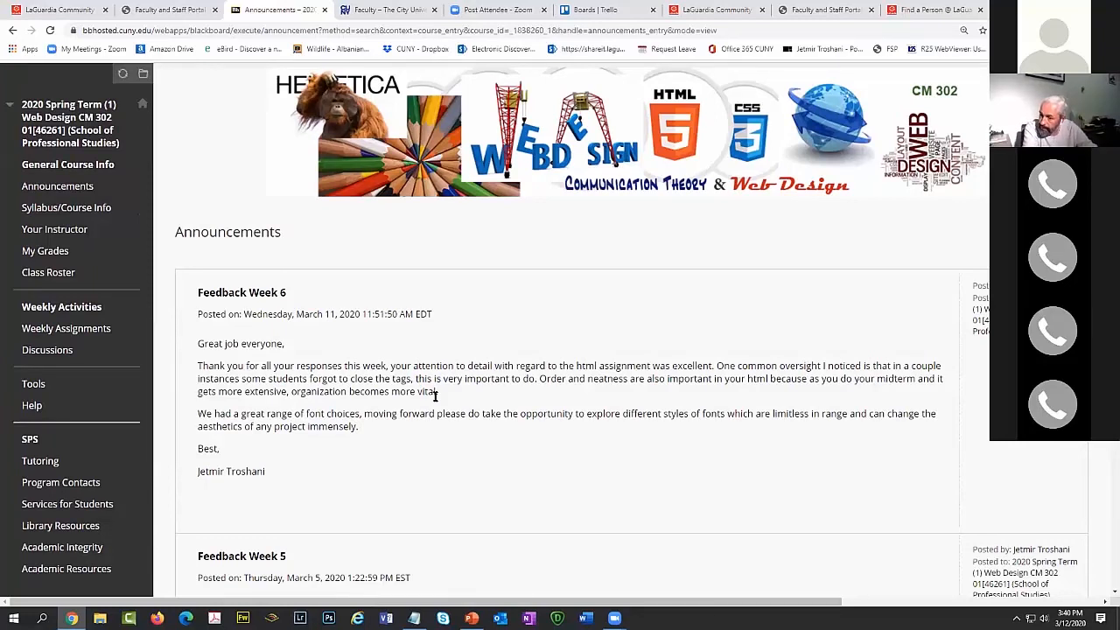
click(51, 255)
click(50, 255)
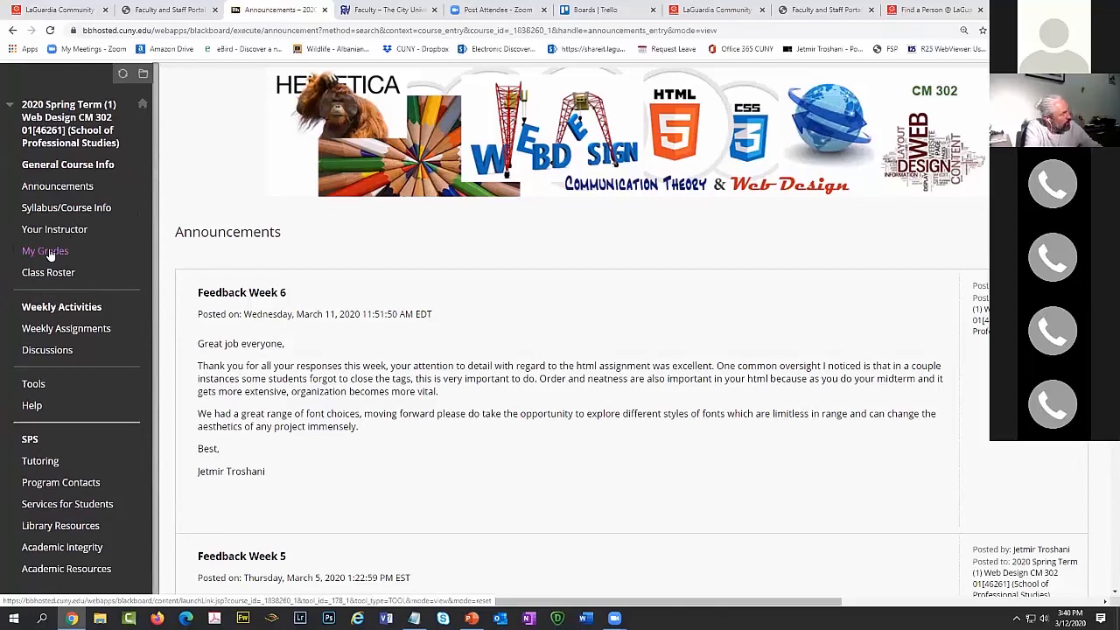
click(50, 255)
click(50, 254)
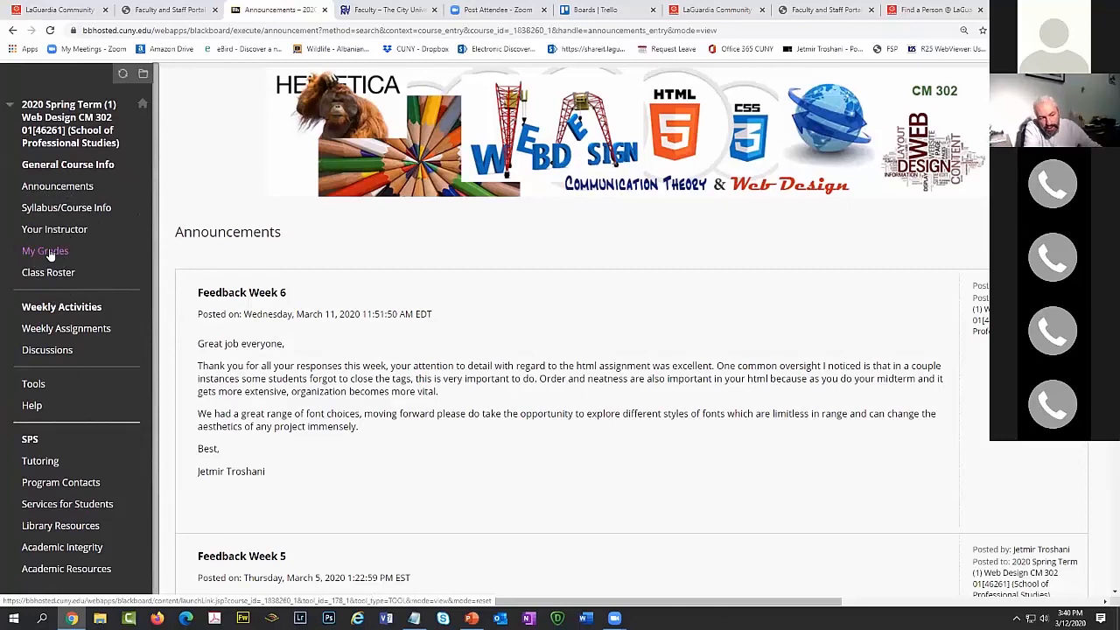
click(48, 256)
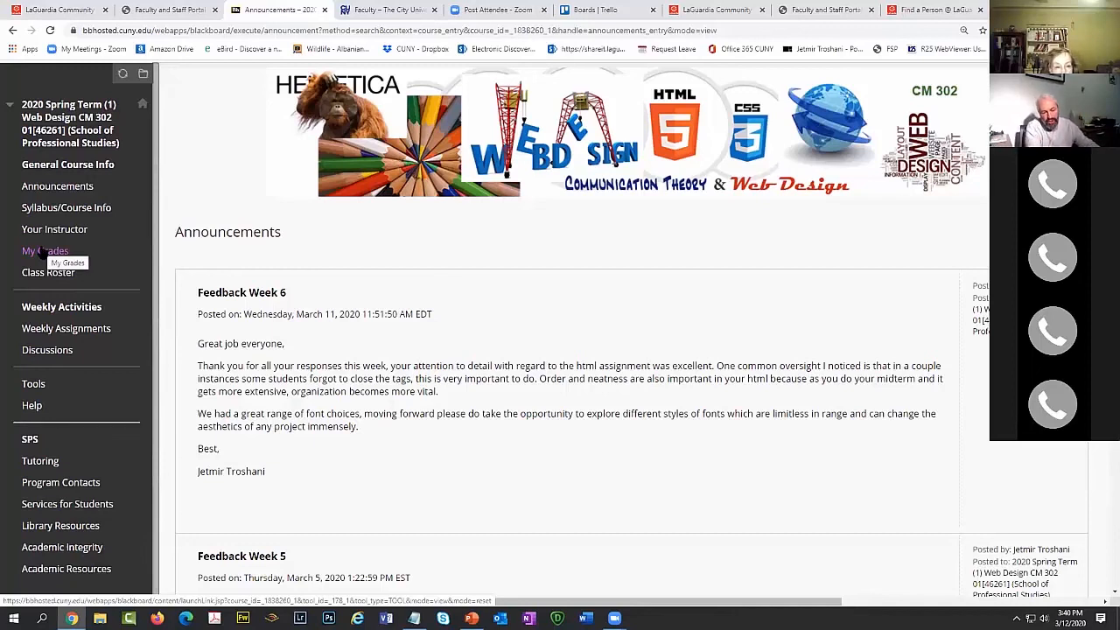
key(ctrl)
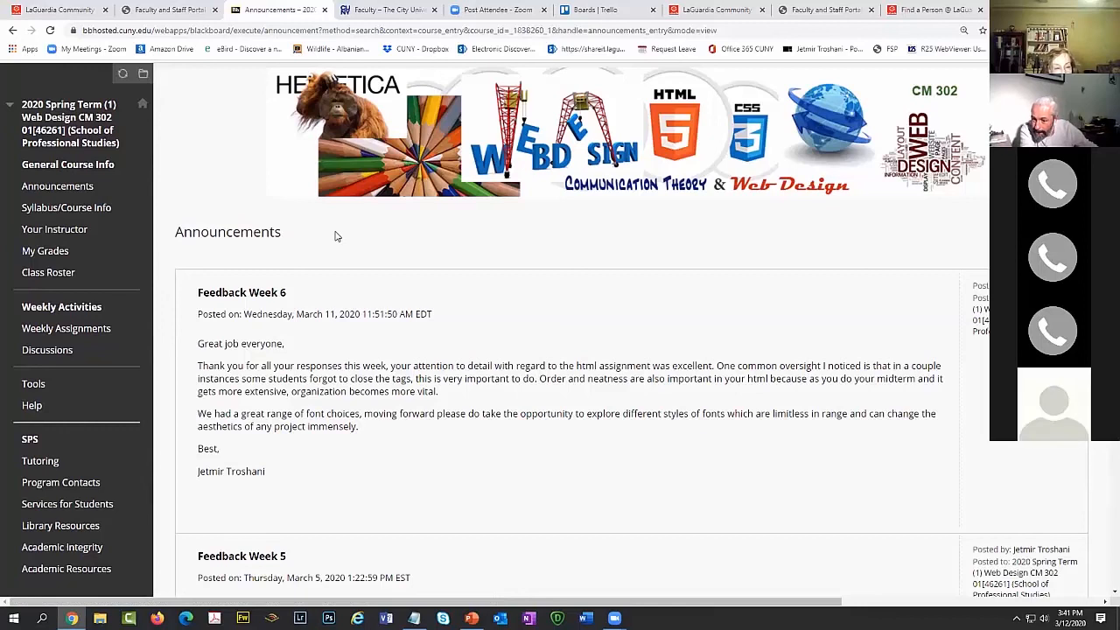
scroll(335, 236, up, 1)
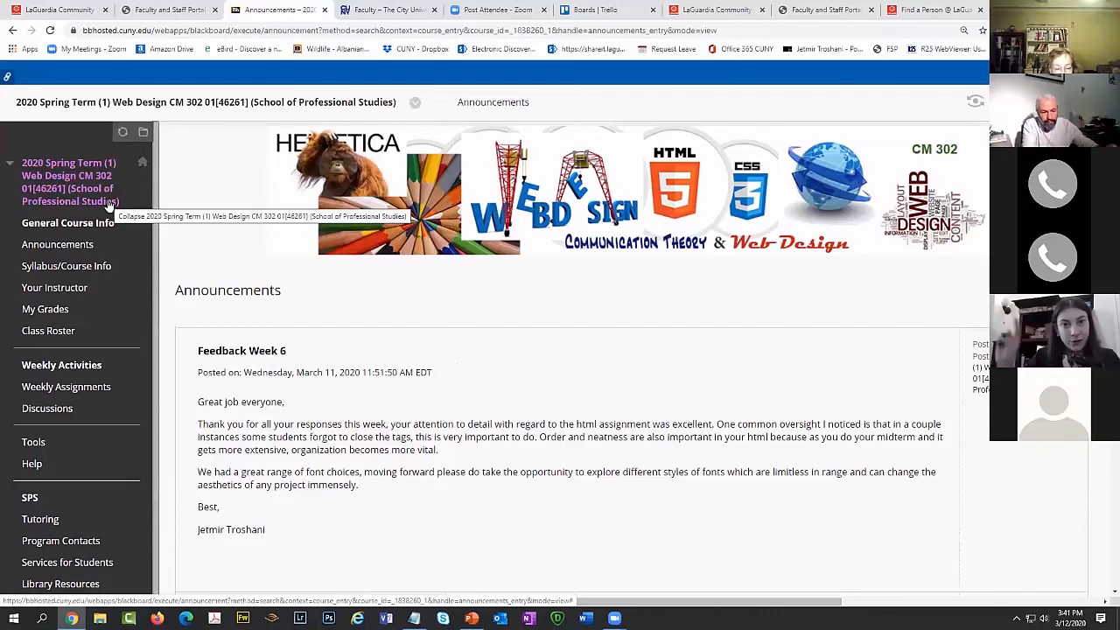
Reopen the Web Design course's Full Grade Center and open Grade User Activity for the ungraded Week 7 - SWOT Analysis entry.
scroll(125, 272, down, 8)
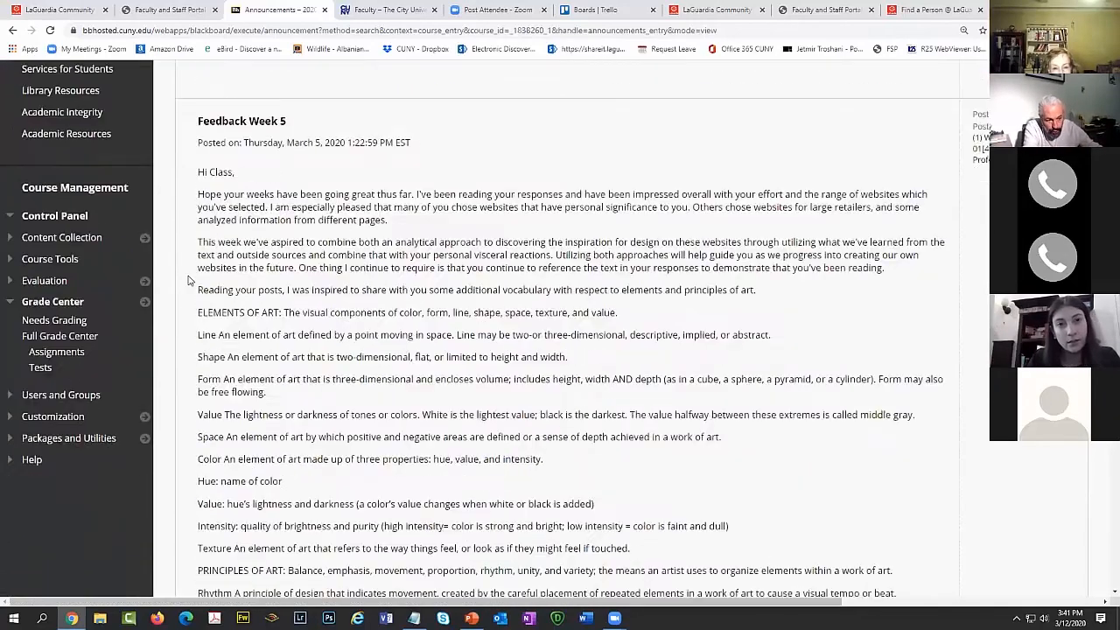
click(58, 246)
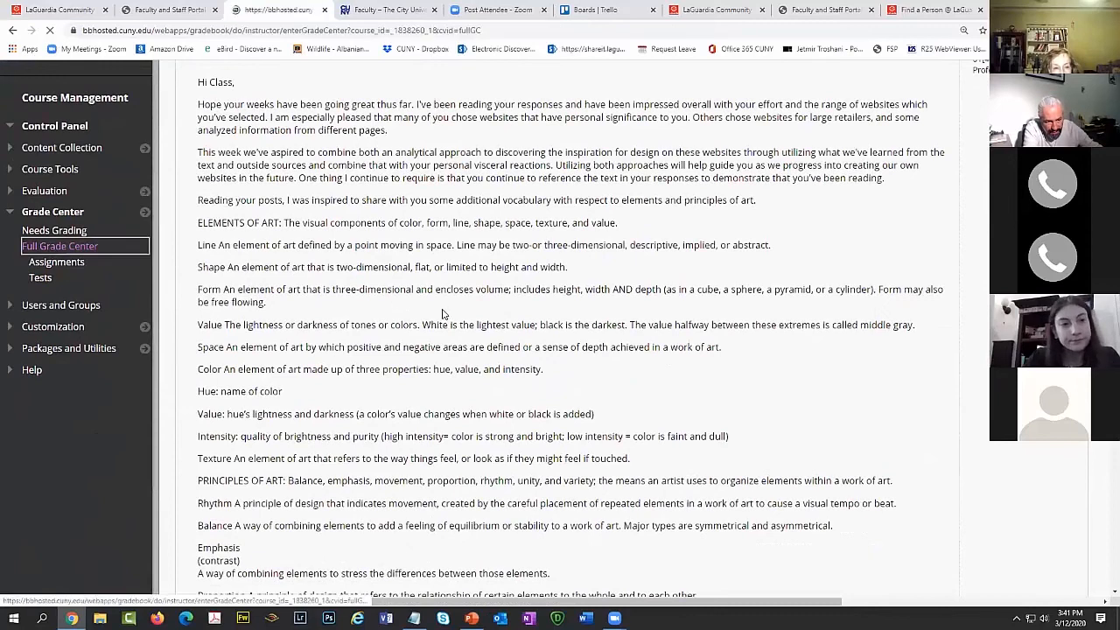
scroll(393, 295, down, 2)
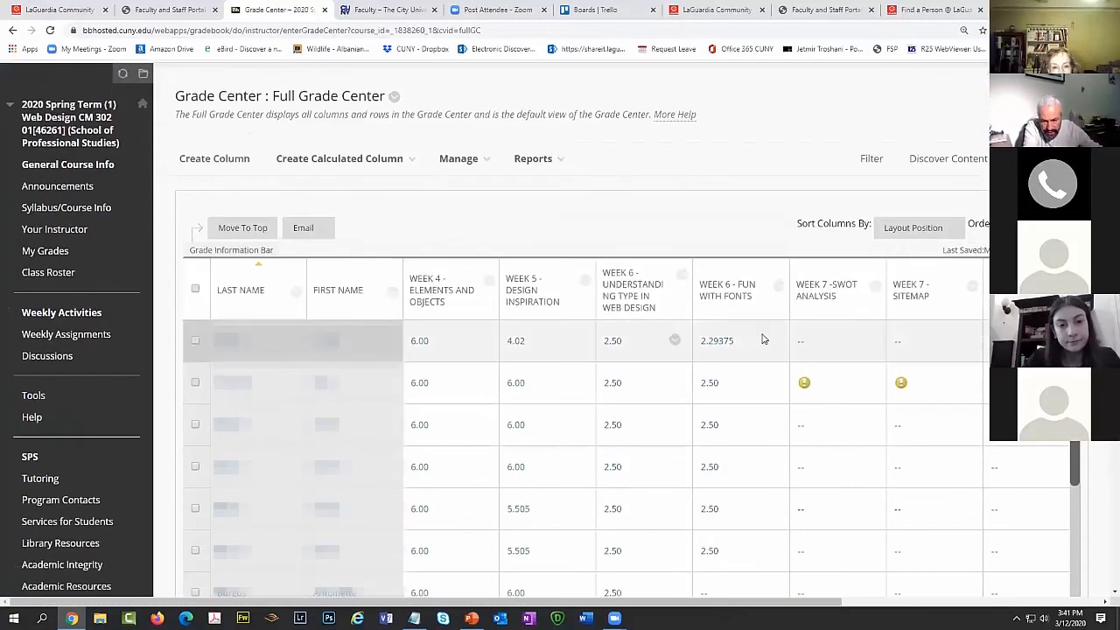
click(868, 382)
key(ctrl)
click(911, 364)
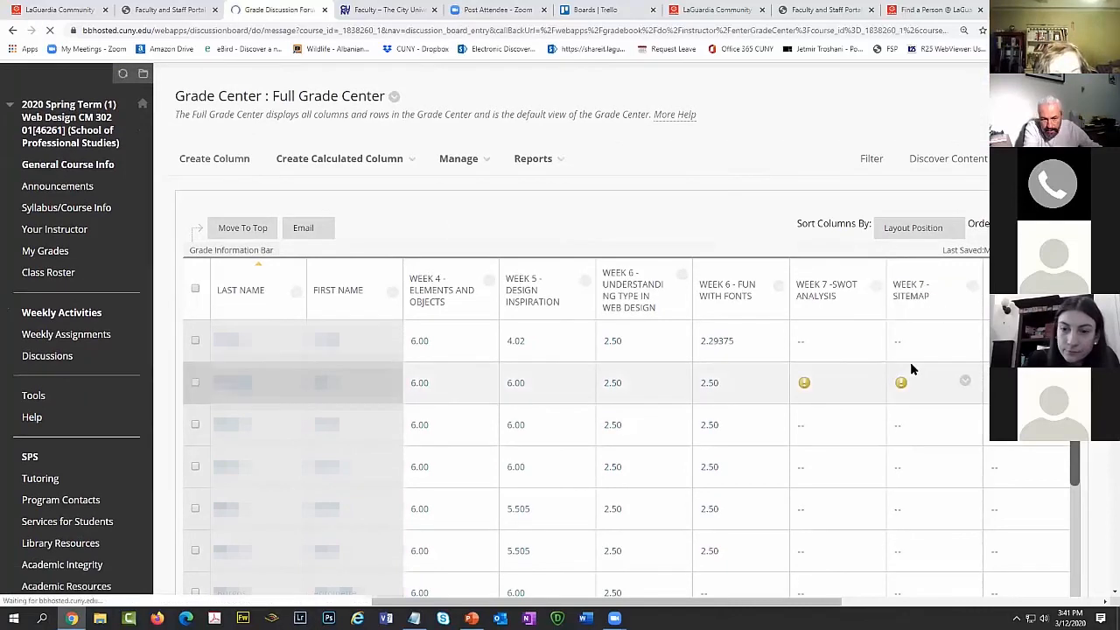
Expand the discussion board rubric in the grading area beside the student's SWOT analysis post and go to its Feedback box.
scroll(613, 309, down, 3)
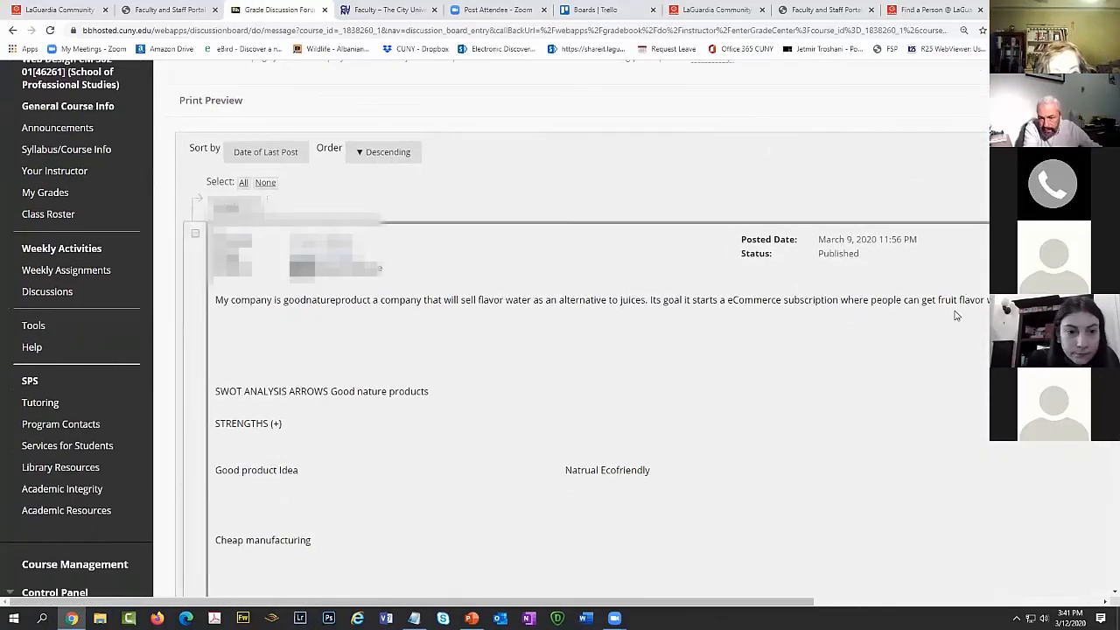
key(ctrl+minus)
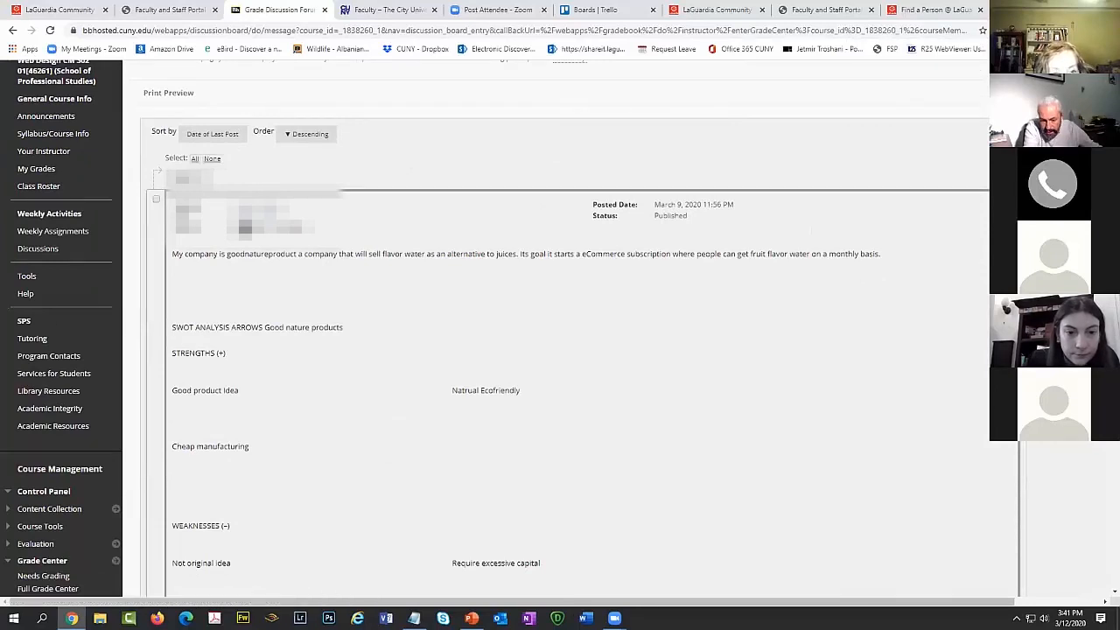
drag(650, 600, 713, 601)
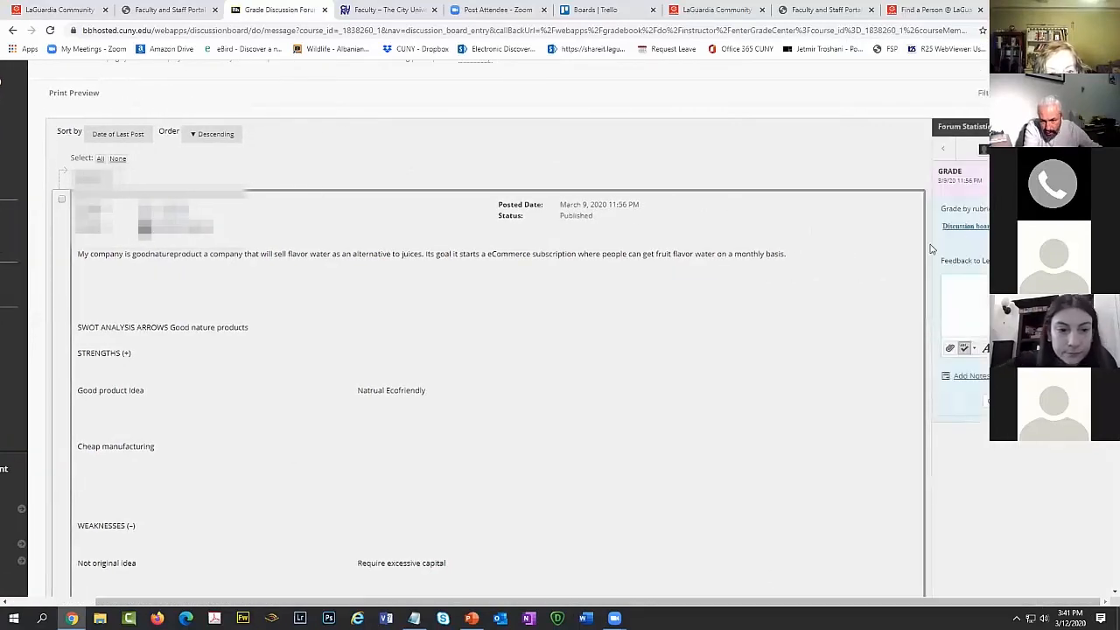
click(982, 229)
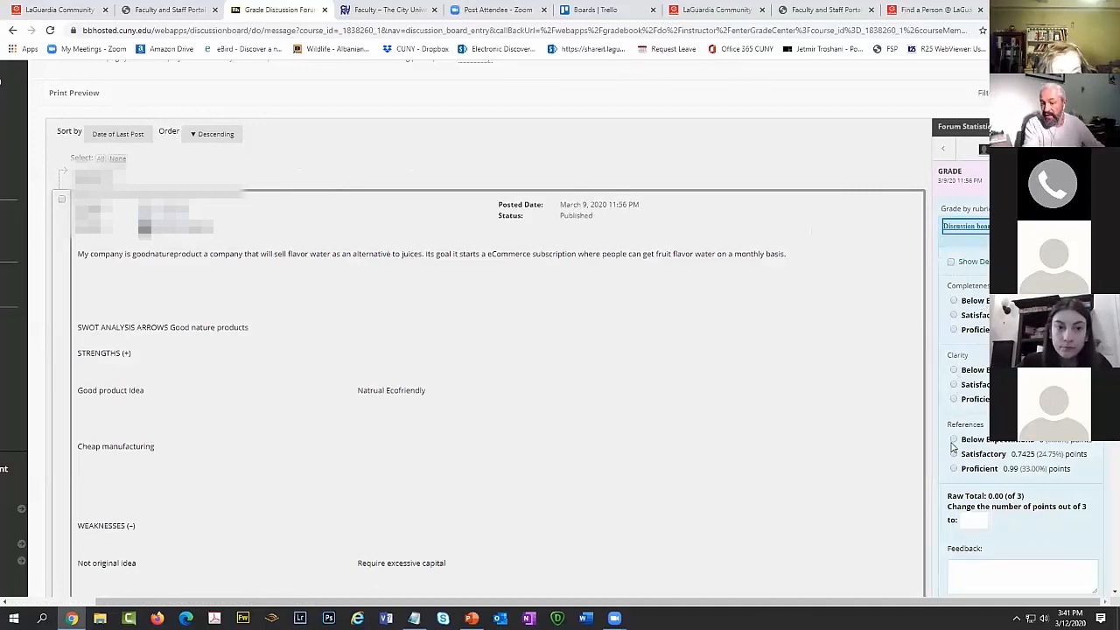
scroll(970, 411, down, 2)
click(970, 344)
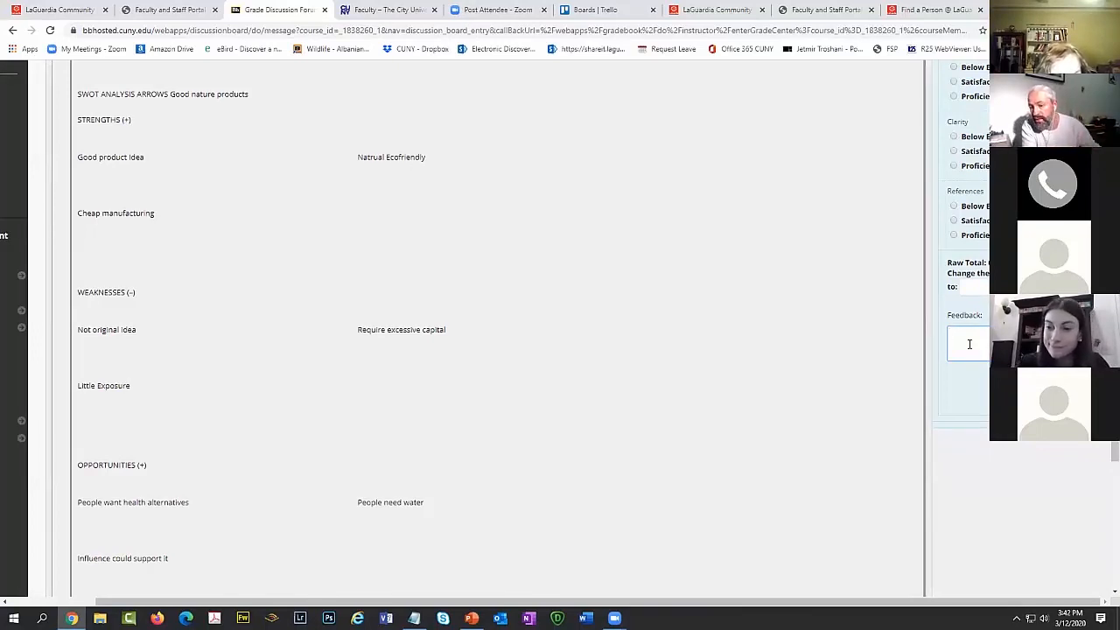
Return to the Web Design course's Announcements page and show the Feedback Week 6 and Feedback Week 5 posts.
scroll(577, 280, up, 5)
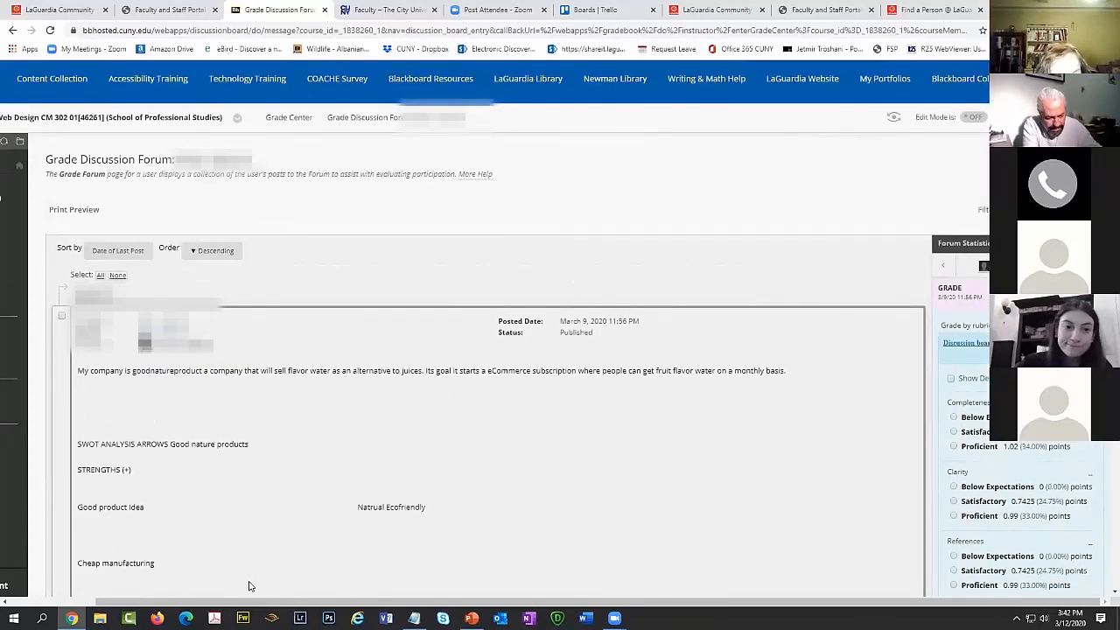
scroll(249, 586, left, 2)
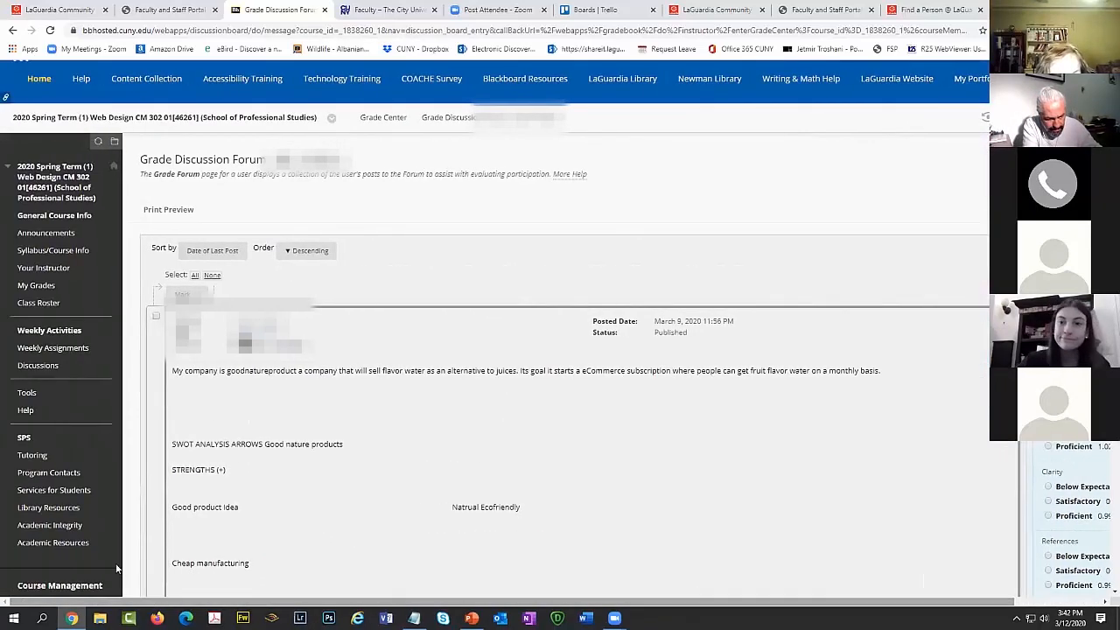
click(35, 286)
click(47, 258)
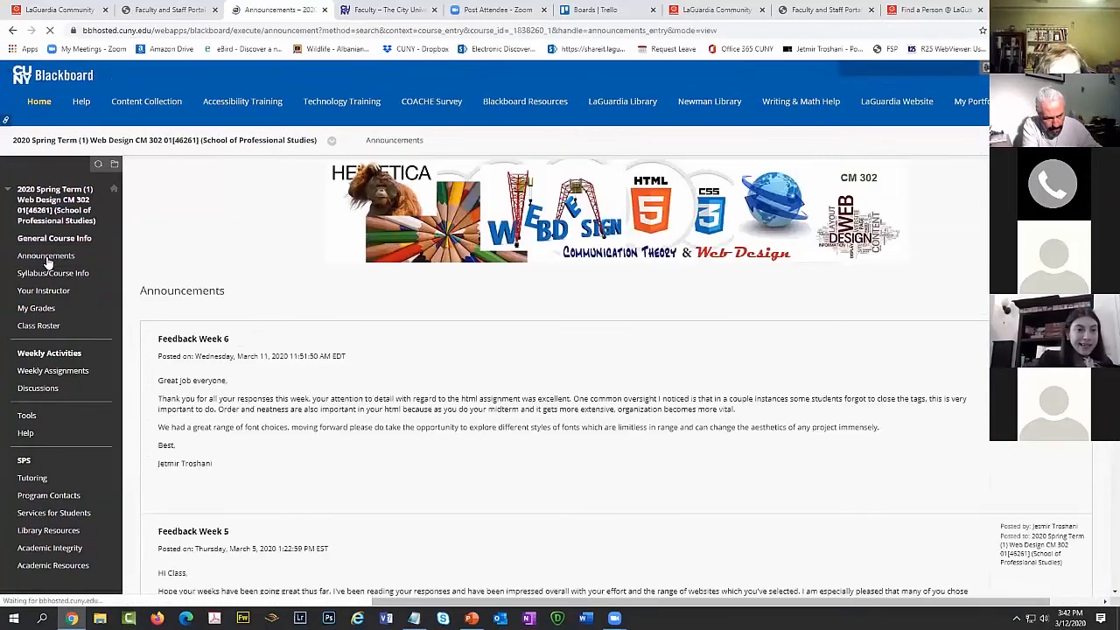
scroll(47, 262, down, 2)
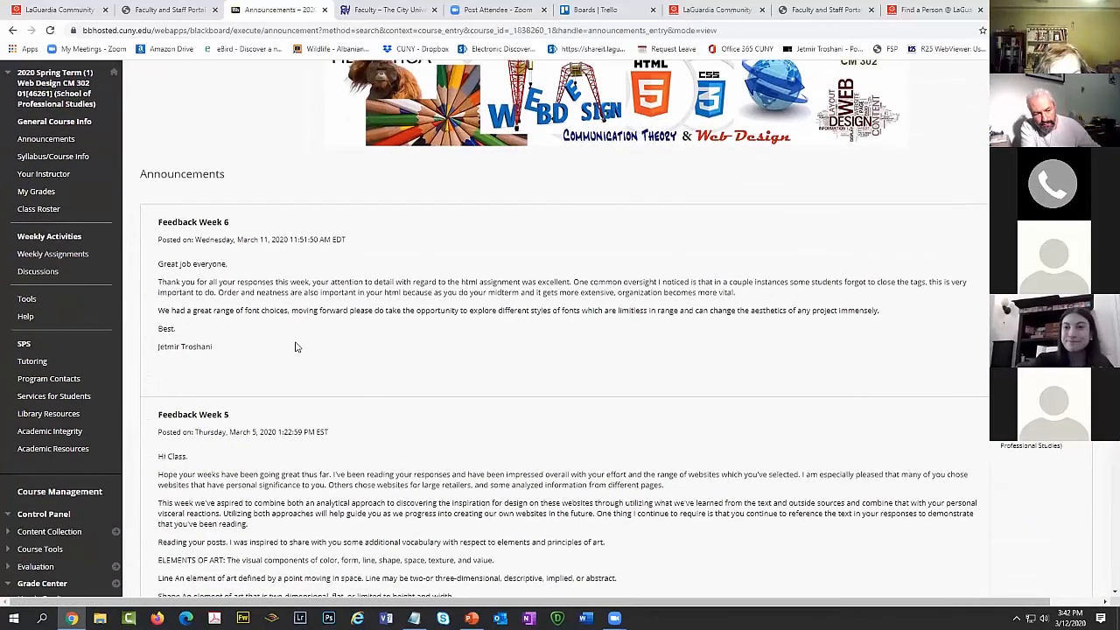
Leave the Web Design course and open the course This is a Test Course from the Blackboard home page.
scroll(291, 336, up, 2)
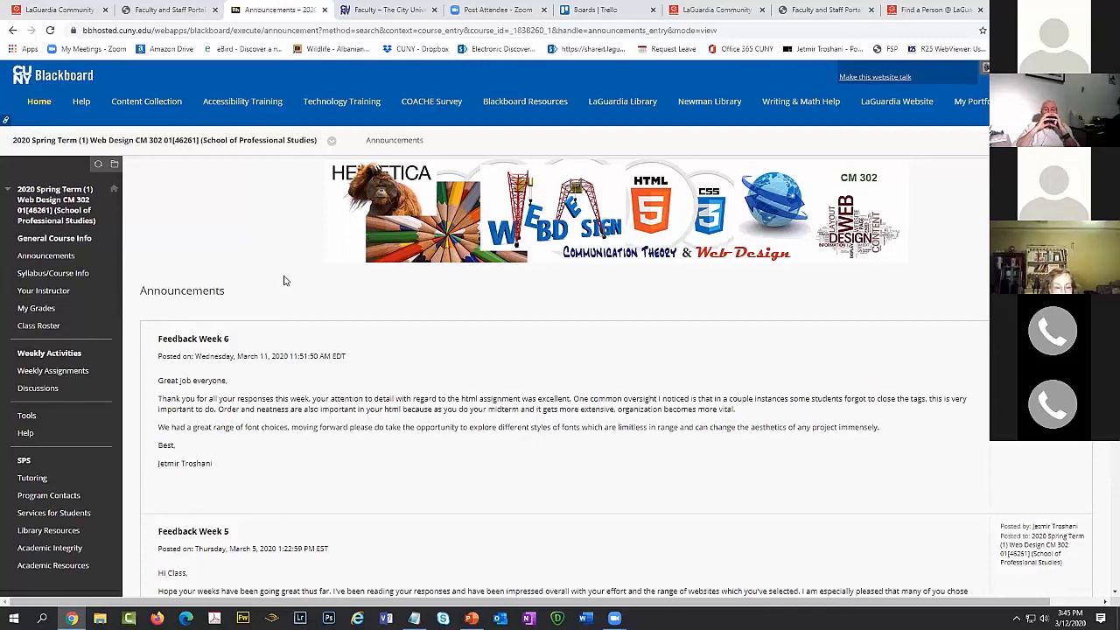
click(44, 104)
click(86, 521)
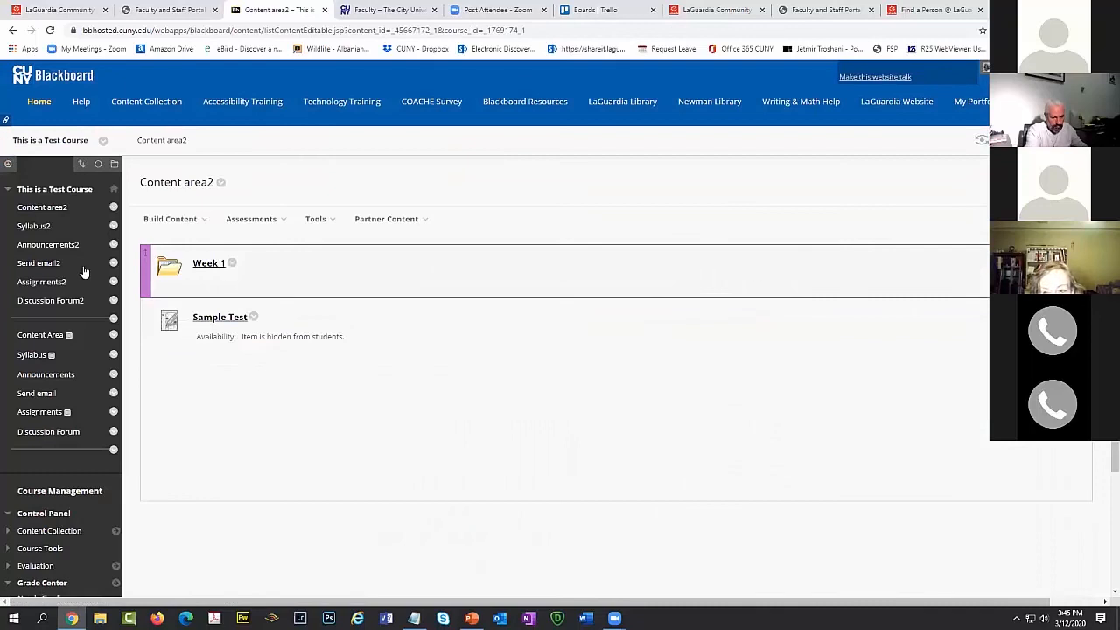